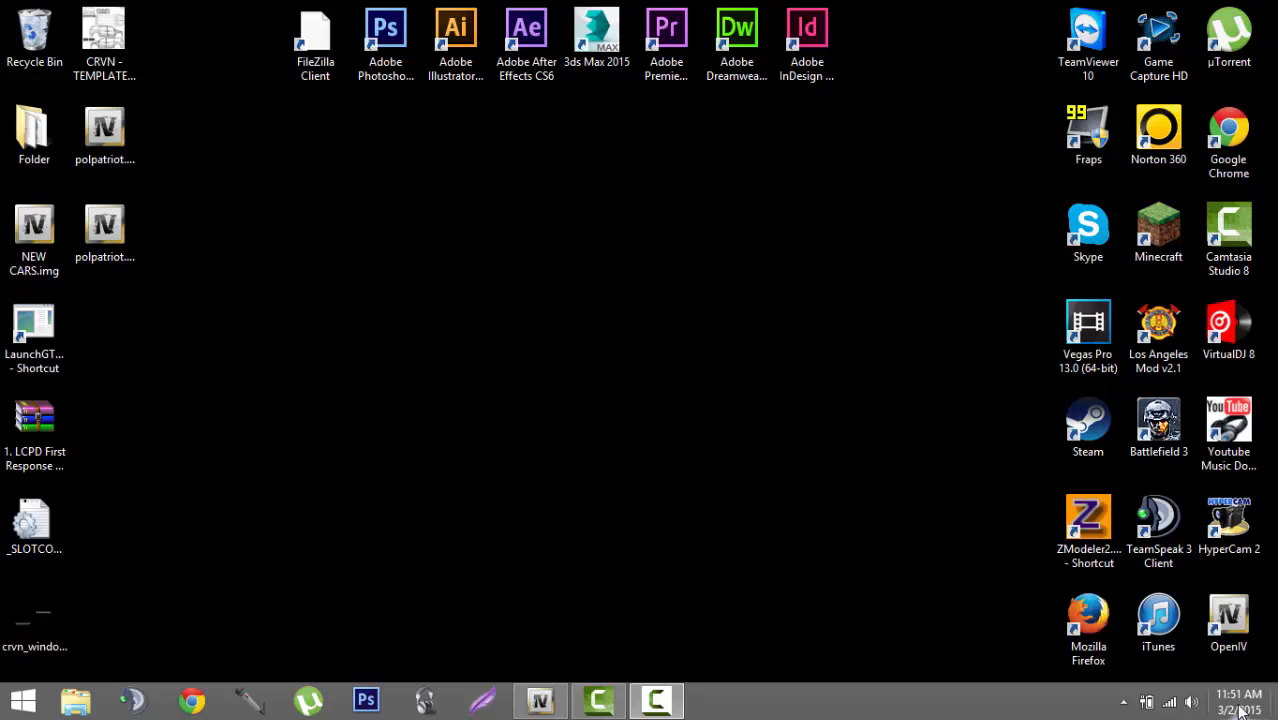
- Open OpenIV for Grand Theft Auto IV and start a new GTA IMG Archive (.img, Version: 3)
{"action": "double_click", "coordinate": [1240, 626]}
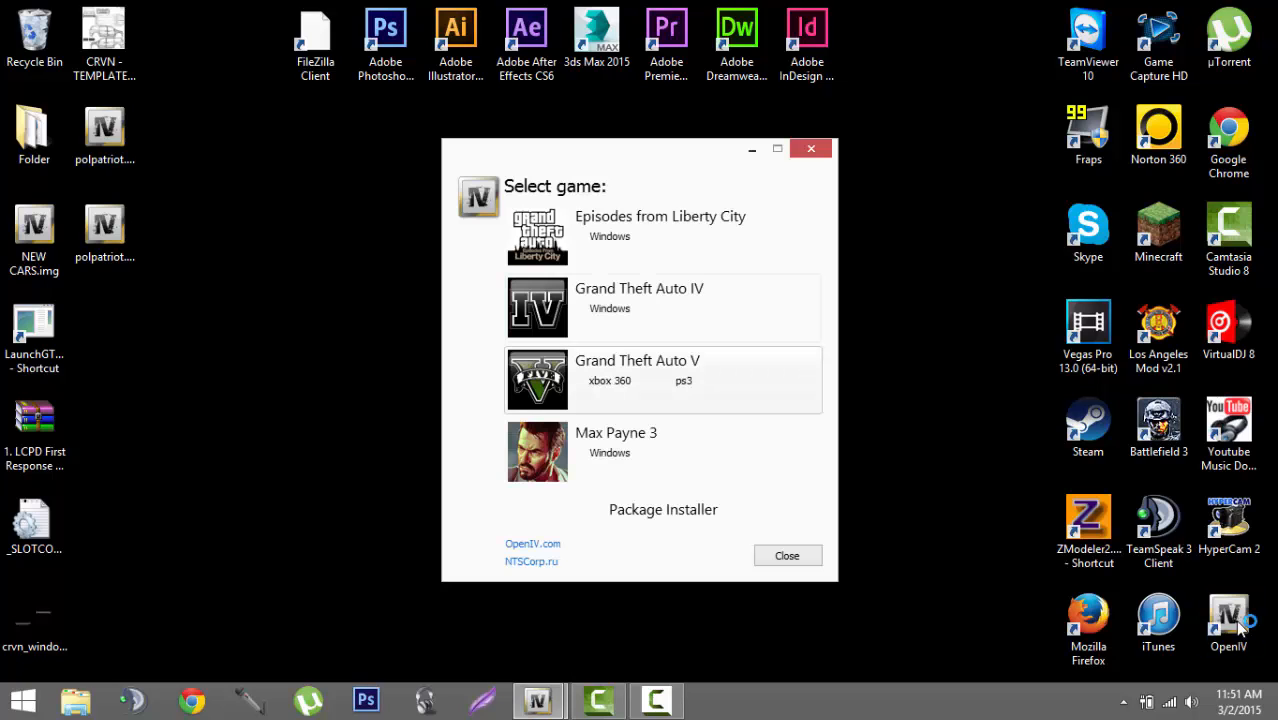
{"action": "left_click", "coordinate": [707, 297]}
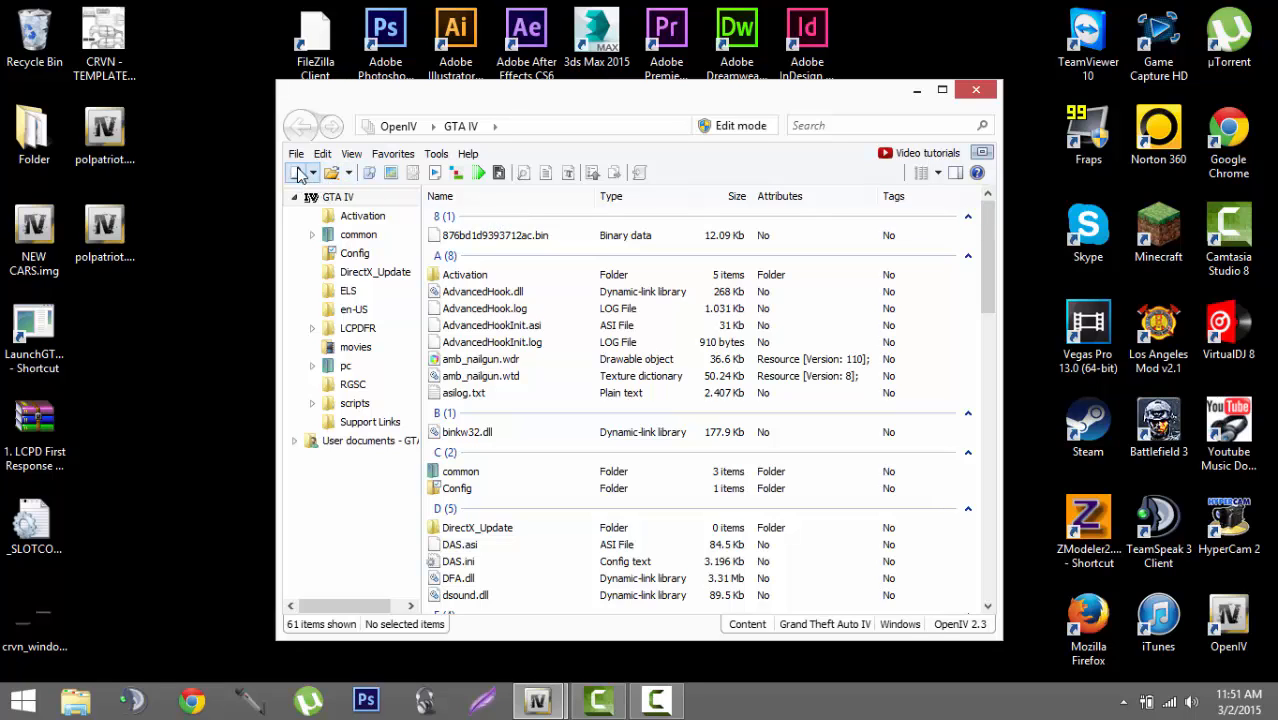
{"action": "left_click", "coordinate": [313, 174]}
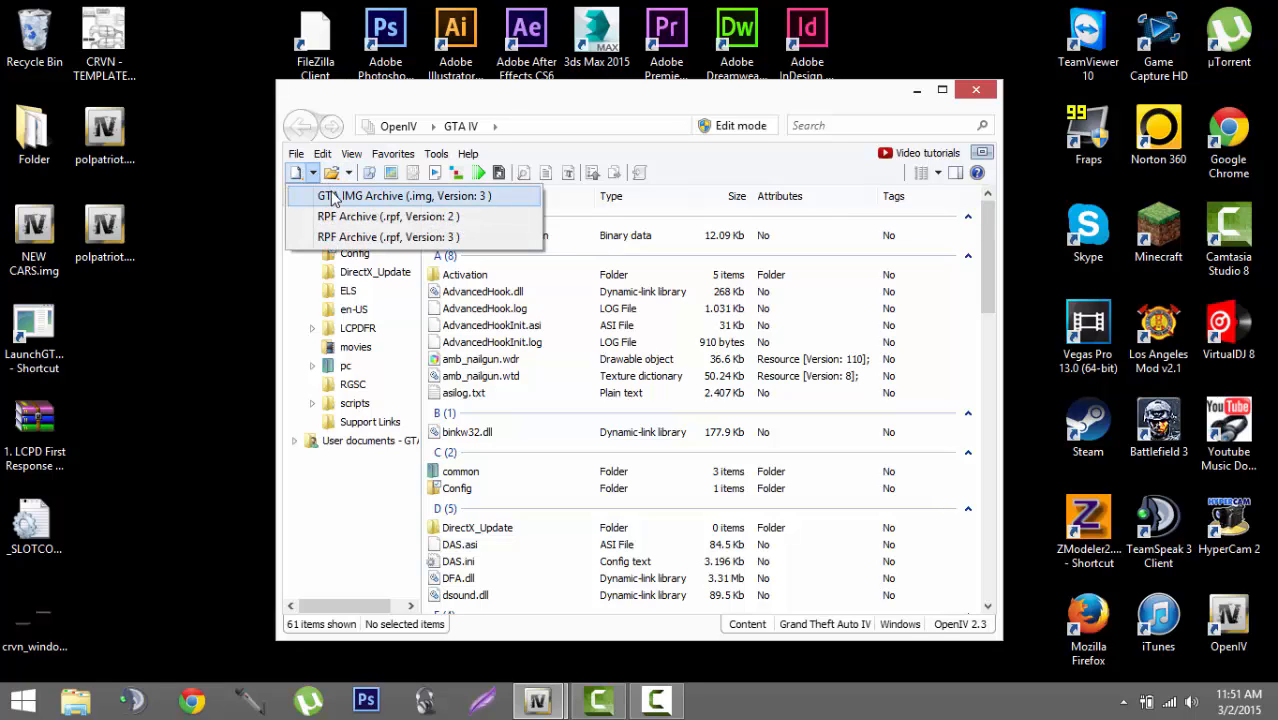
{"action": "left_click", "coordinate": [335, 197]}
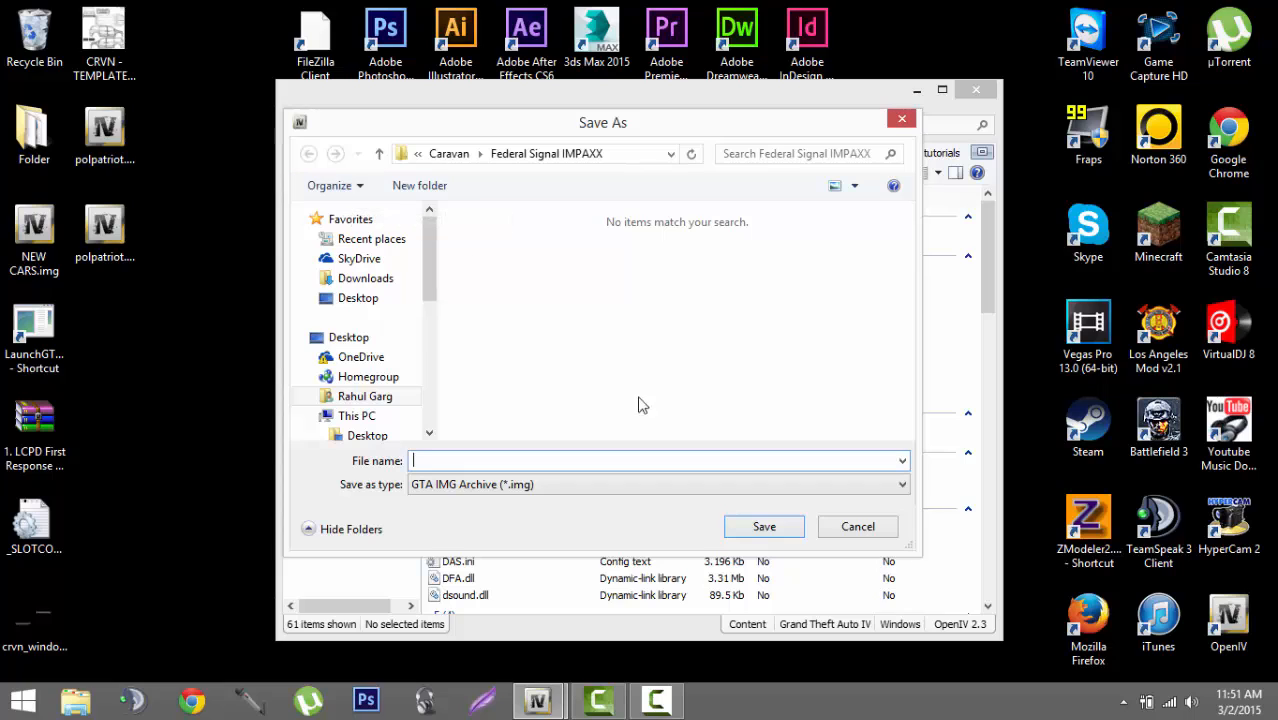
- Save the new archive on the Desktop as CRVN
{"action": "left_click", "coordinate": [351, 321]}
{"action": "left_click", "coordinate": [352, 340]}
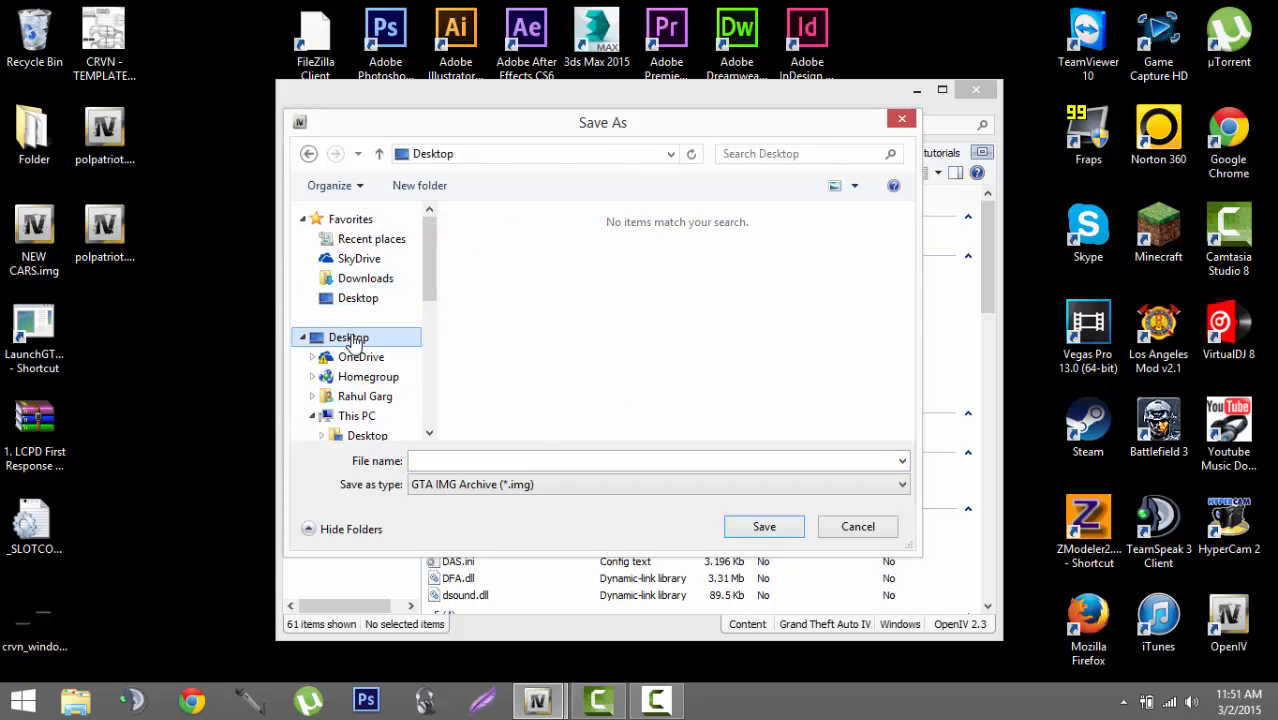
{"action": "left_click", "coordinate": [452, 461]}
{"action": "type", "text": "CRW"}
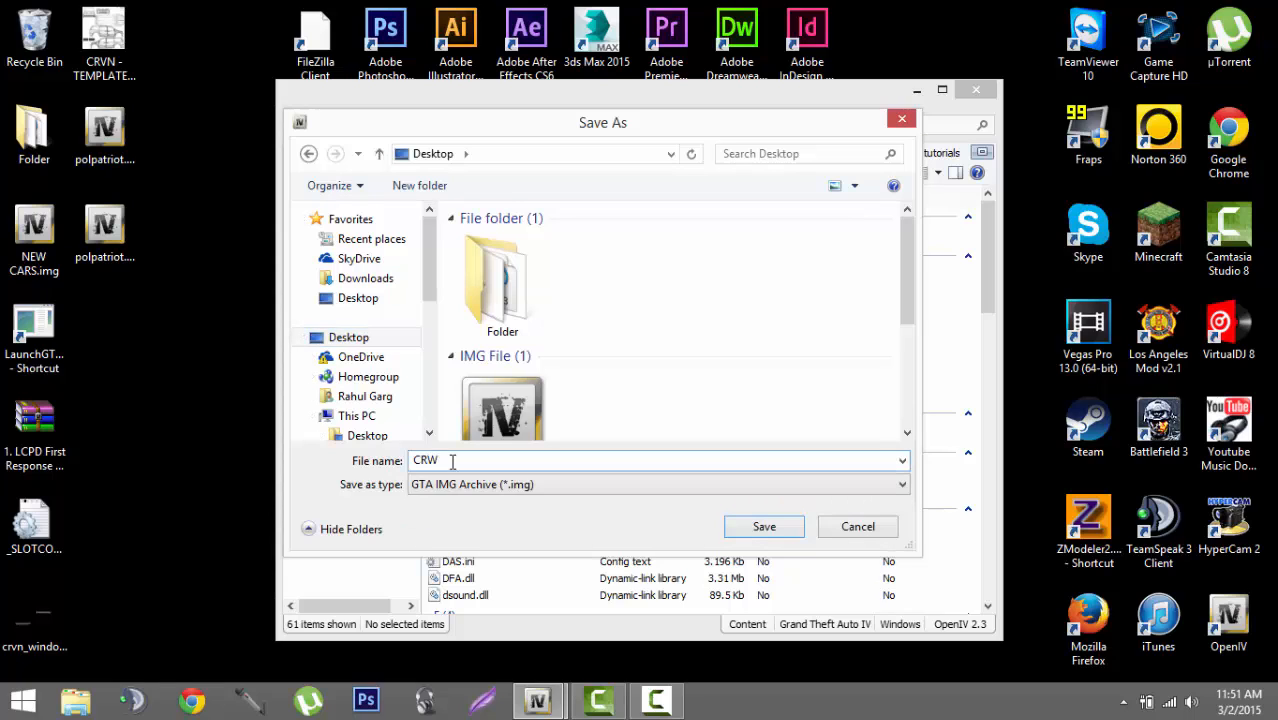
{"action": "key", "text": "BackSpace"}
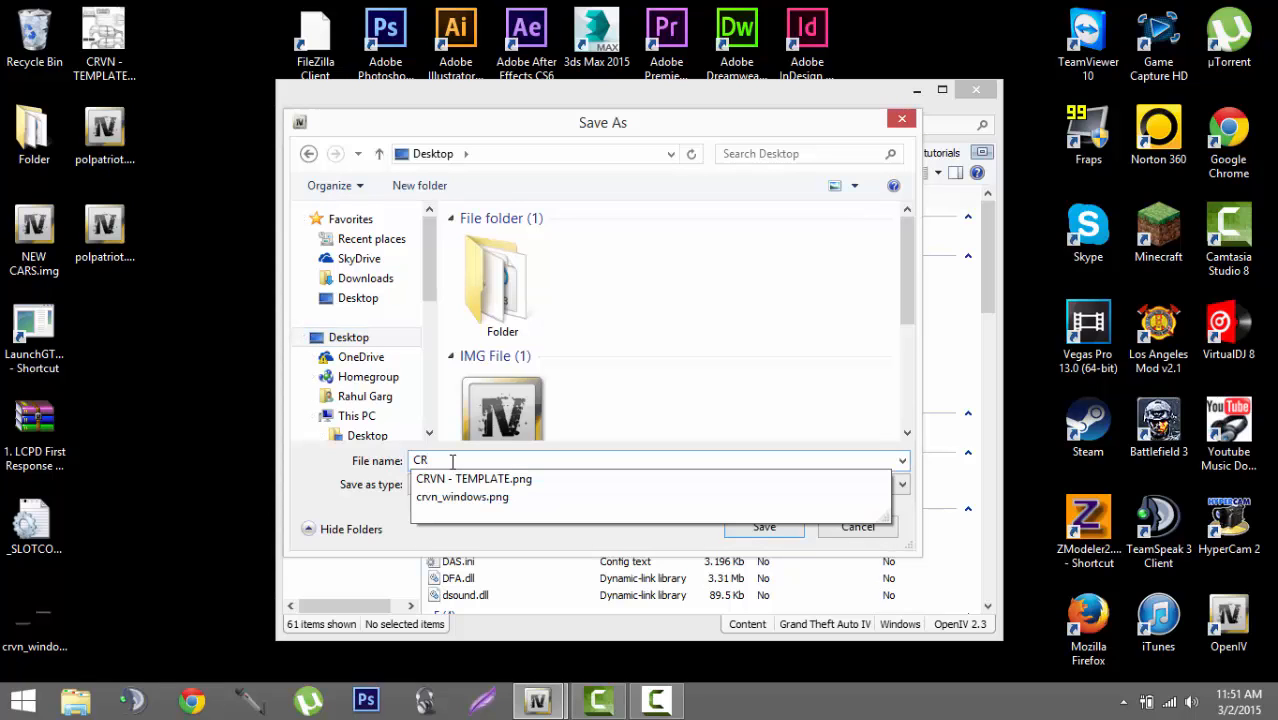
{"action": "type", "text": "VN"}
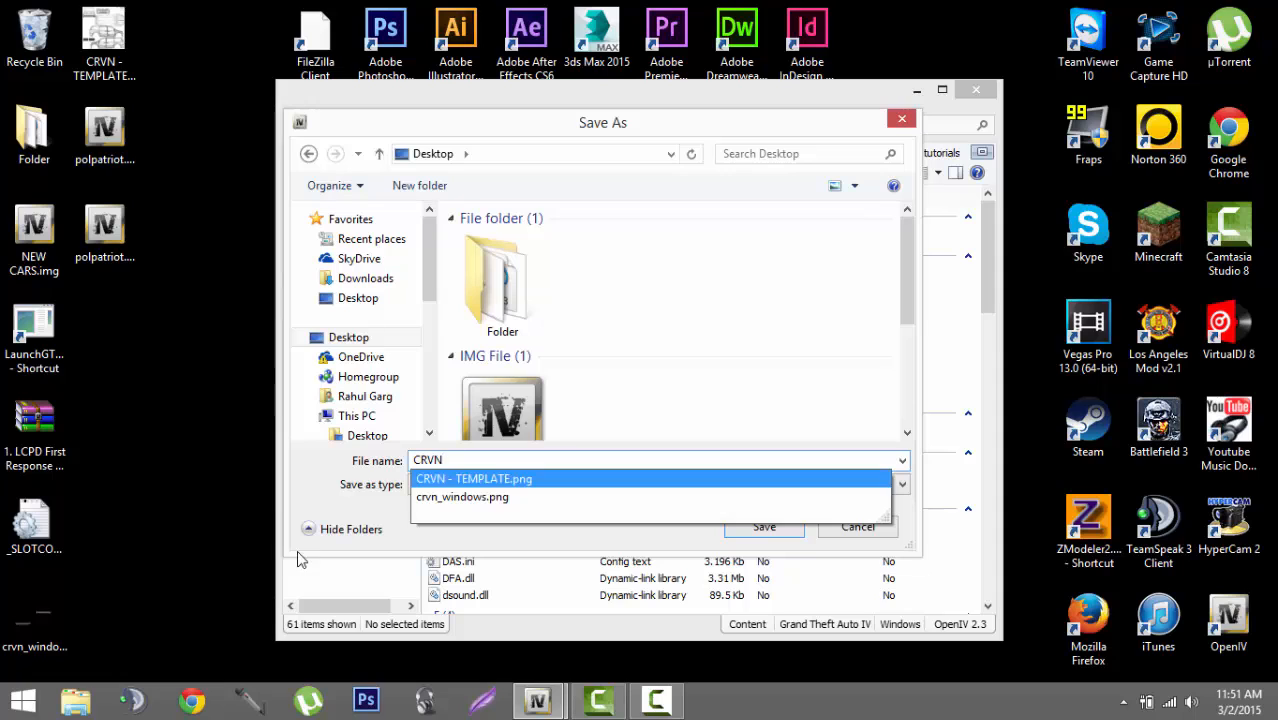
{"action": "key", "text": "Escape"}
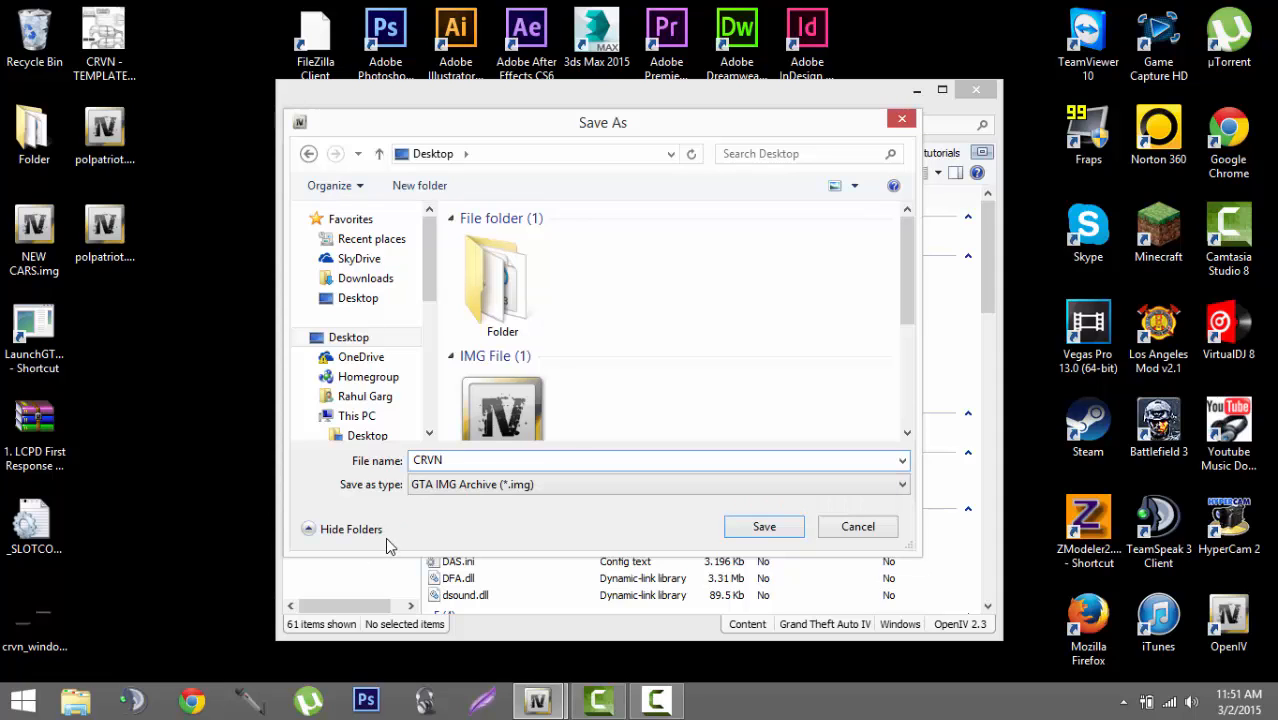
{"action": "left_click", "coordinate": [745, 525]}
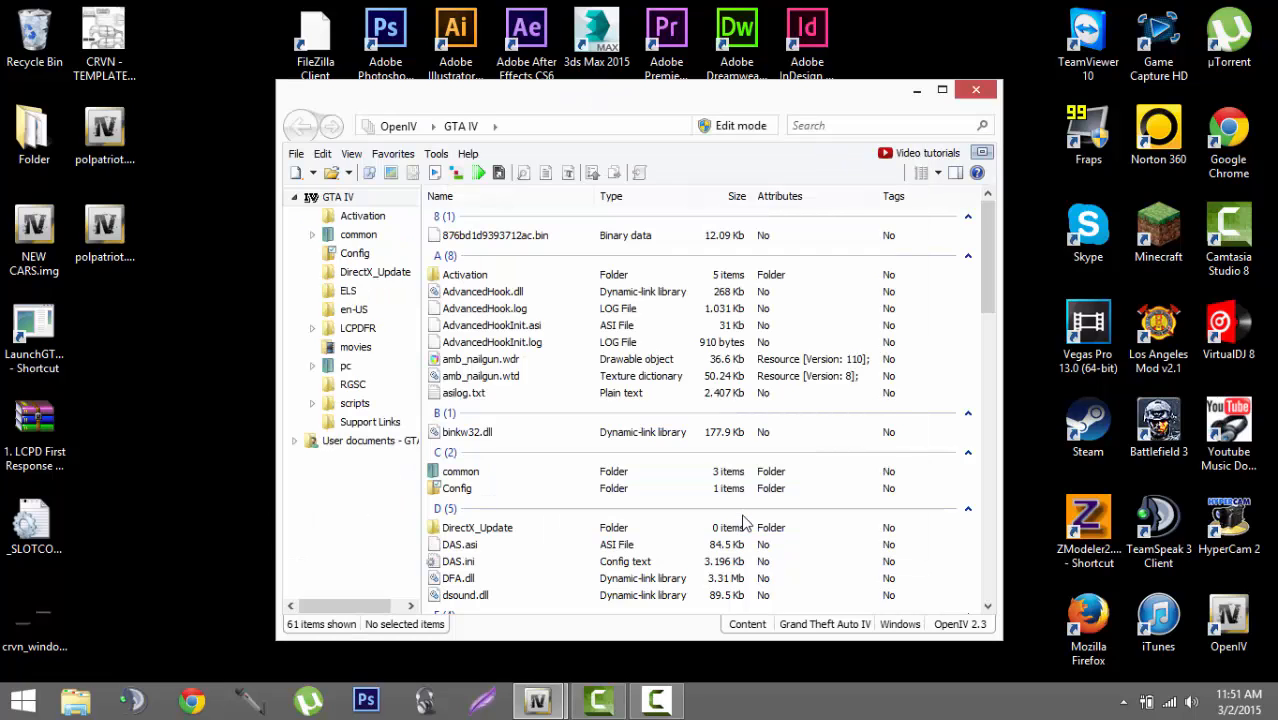
{"action": "left_click", "coordinate": [717, 419]}
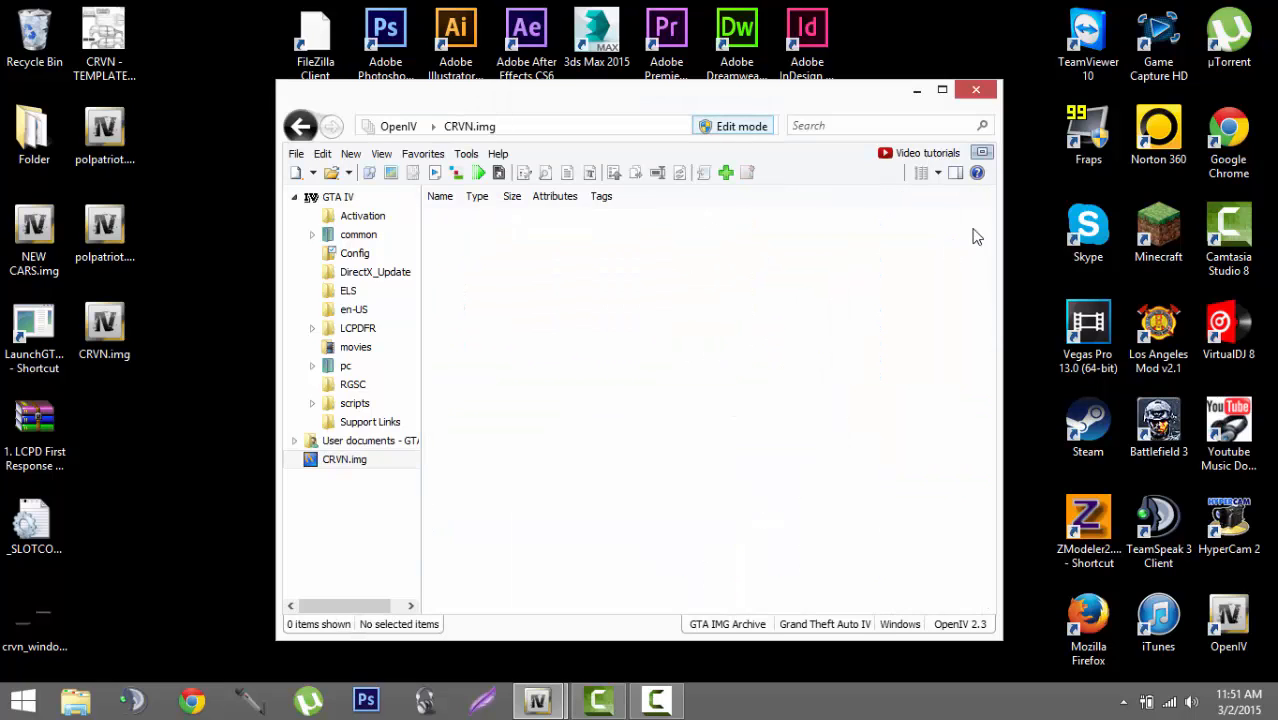
- Reopen CRVN.img from the desktop in edit mode and add polpatriot.wft and polpatriot.wtd to it
{"action": "left_click", "coordinate": [975, 90]}
{"action": "double_click", "coordinate": [97, 331]}
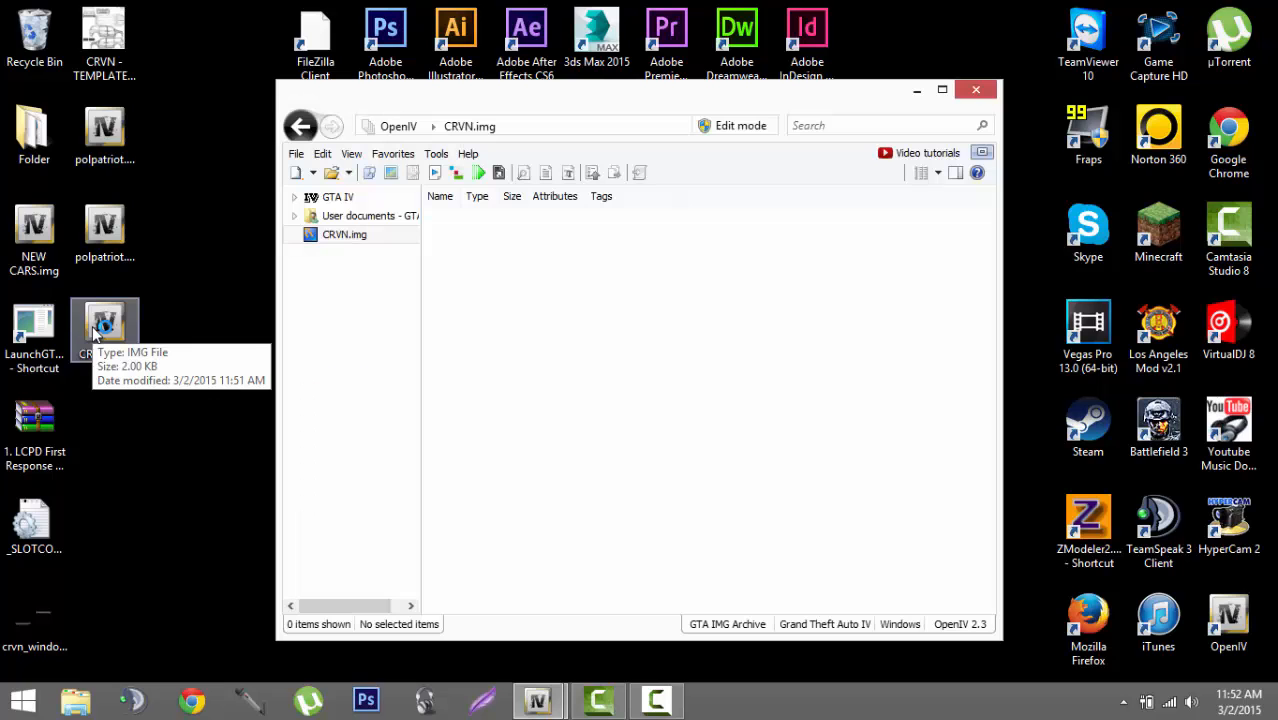
{"action": "left_click", "coordinate": [733, 126]}
{"action": "left_click", "coordinate": [697, 416]}
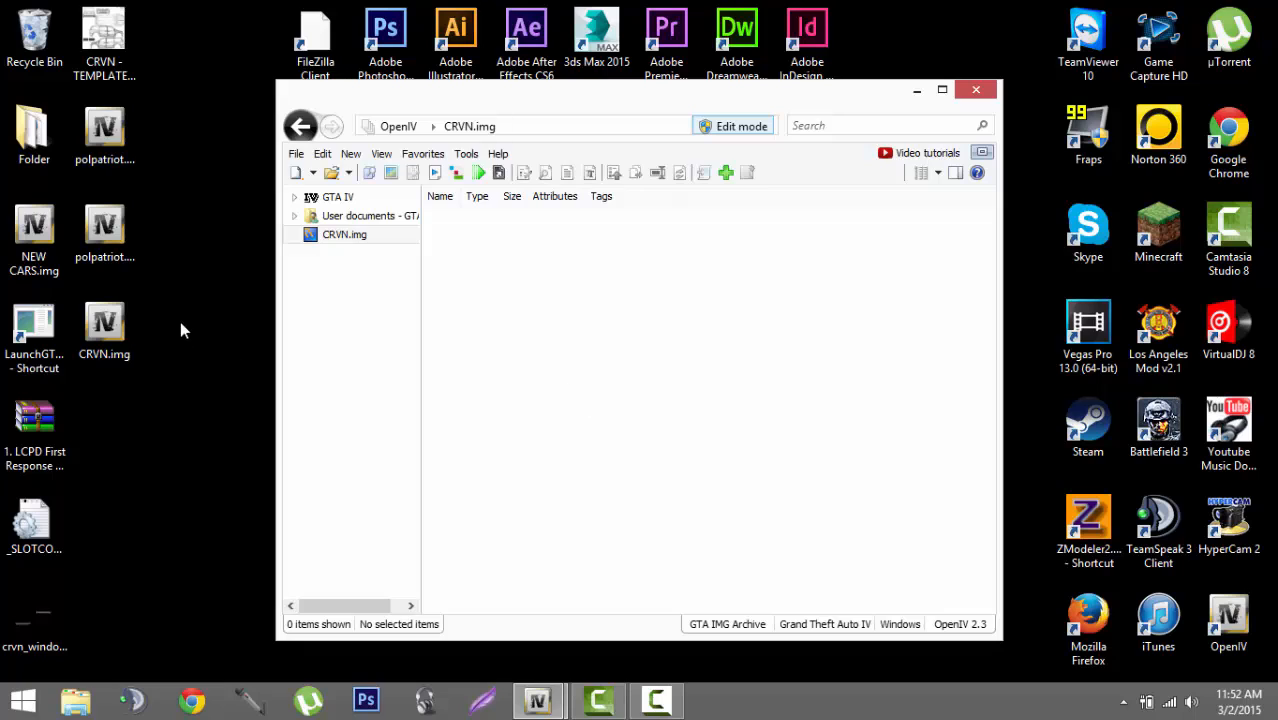
{"action": "left_click_drag", "start_coordinate": [175, 272], "coordinate": [562, 316]}
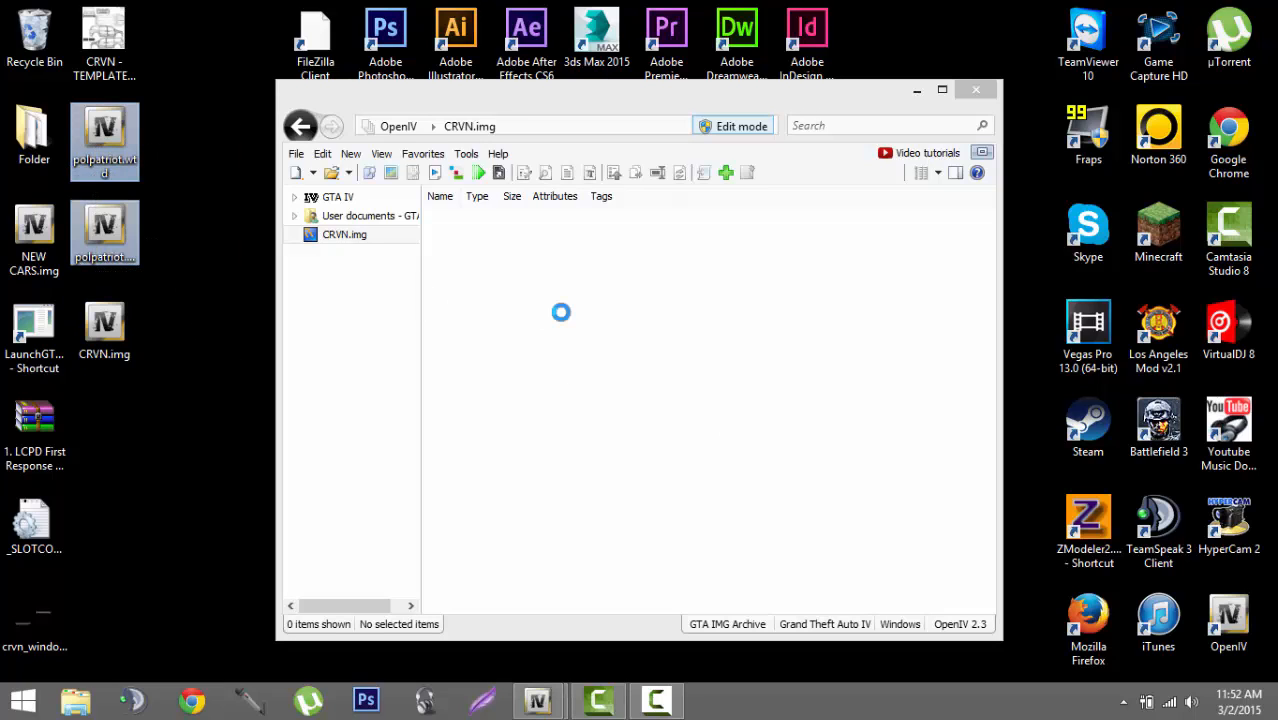
- Open polpatriot.wft in the model viewer and examine the van's exterior
{"action": "left_click", "coordinate": [522, 240]}
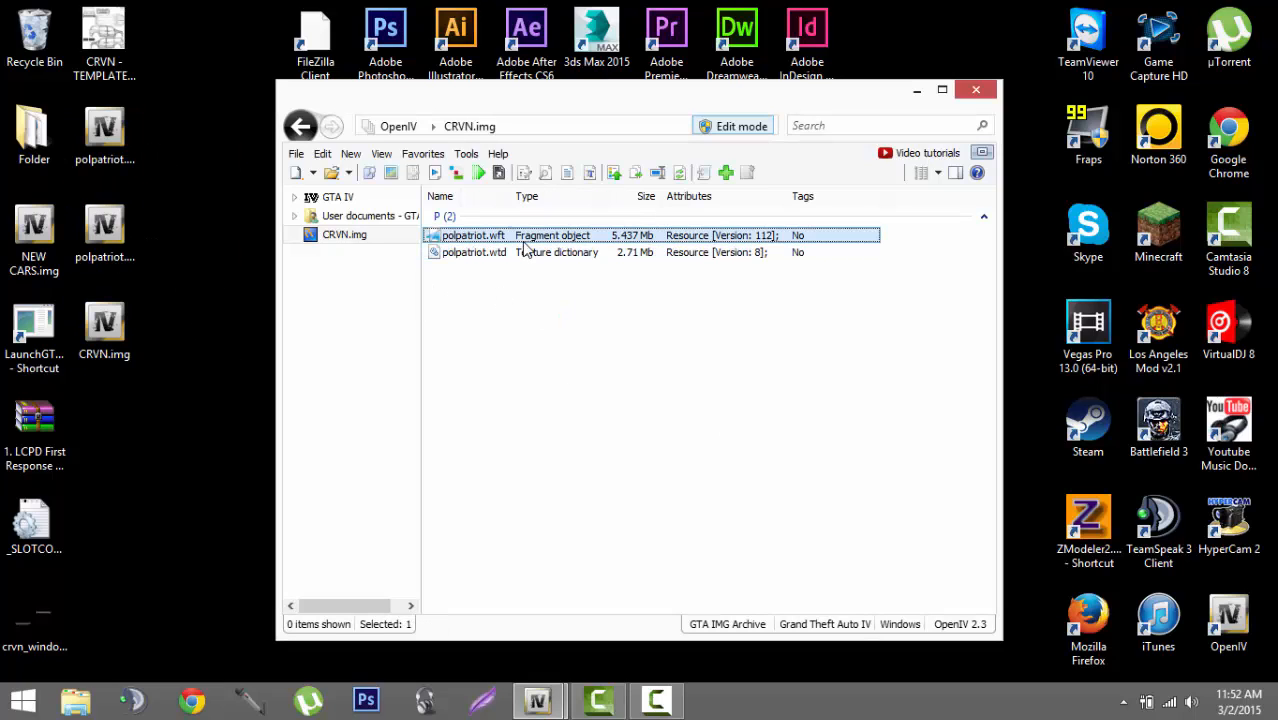
{"action": "double_click", "coordinate": [523, 240]}
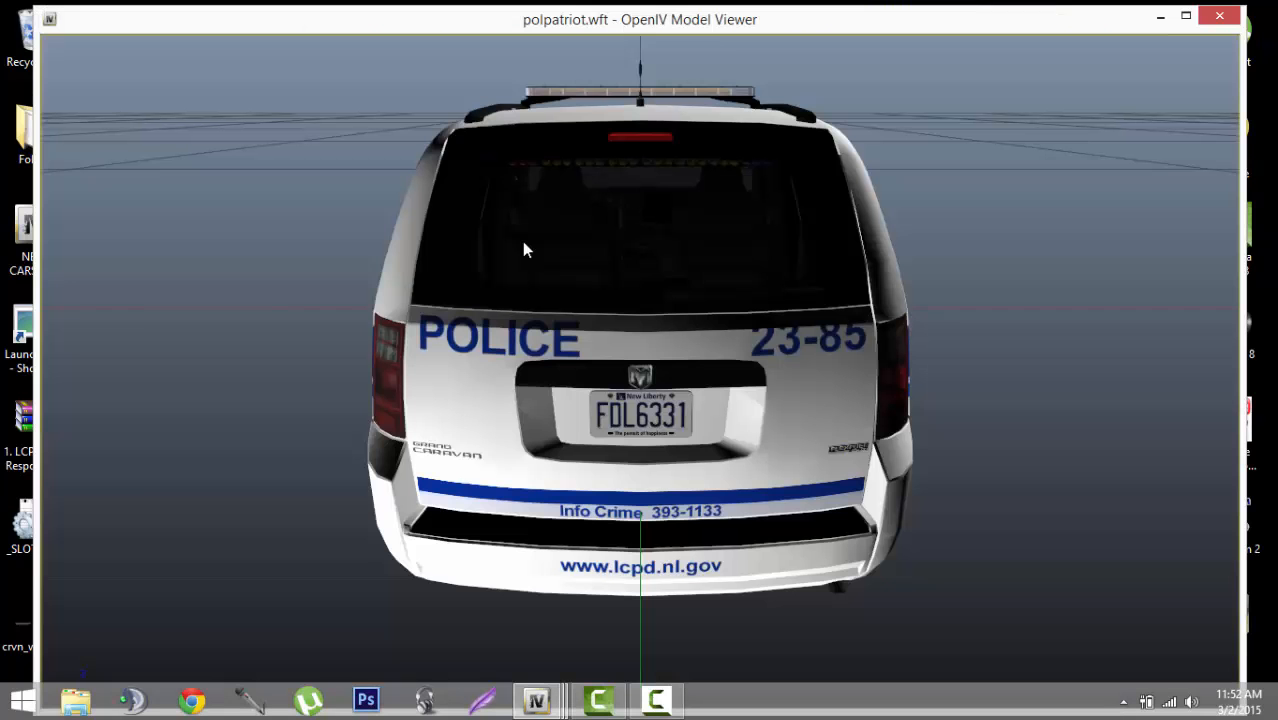
{"action": "left_click_drag", "start_coordinate": [943, 400], "coordinate": [545, 432]}
- Expand the chassis parts and hide the boot to examine the equipment inside the van's trunk
{"action": "left_click", "coordinate": [85, 79]}
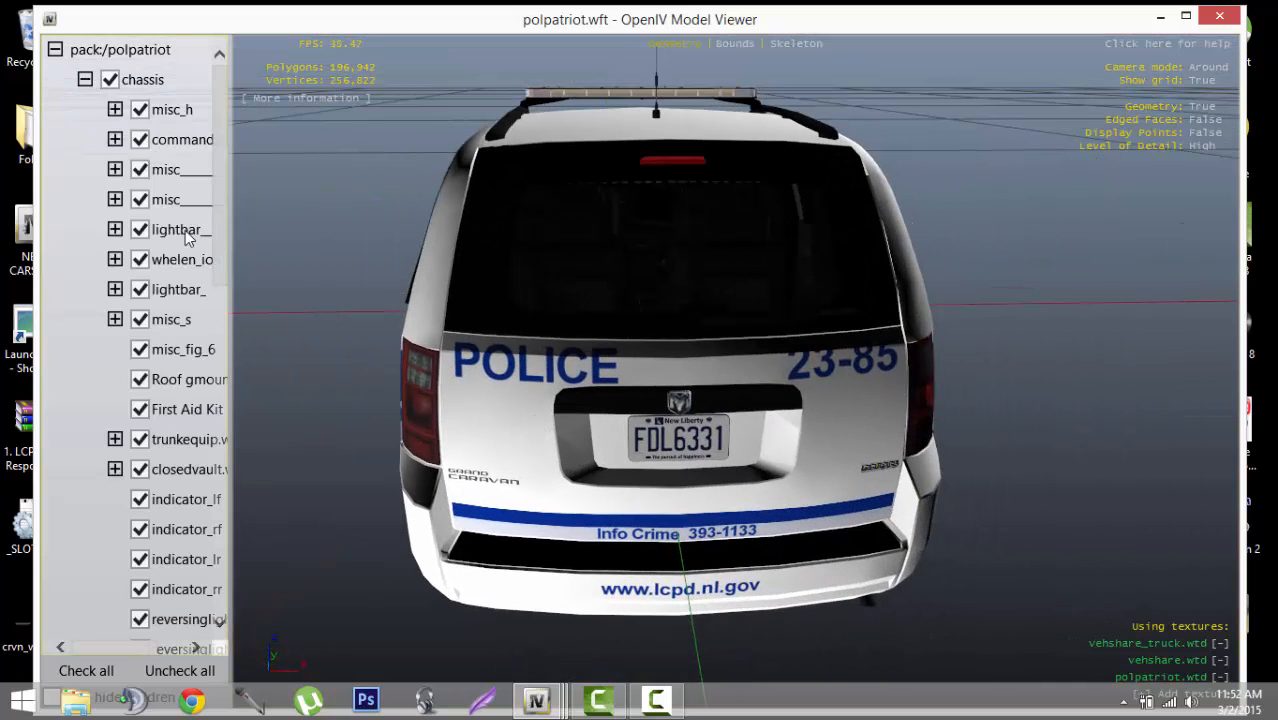
{"action": "left_click_drag", "start_coordinate": [222, 185], "coordinate": [240, 498]}
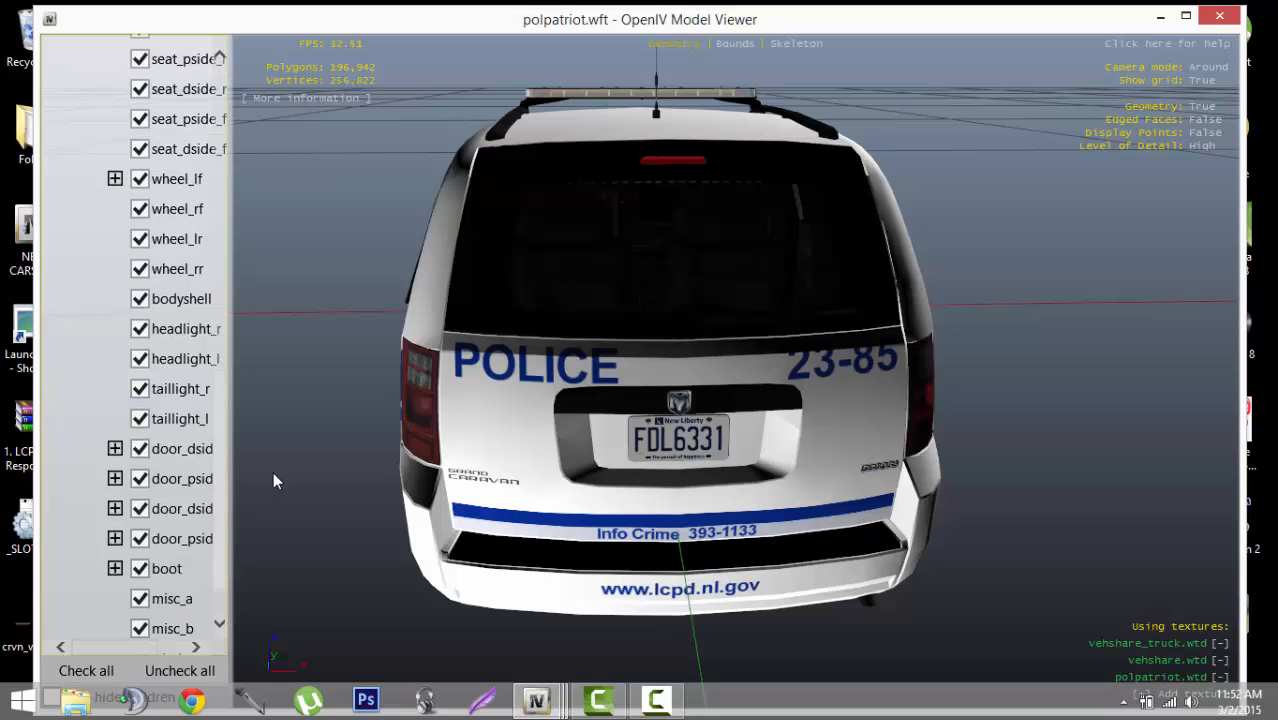
{"action": "left_click_drag", "start_coordinate": [223, 440], "coordinate": [218, 482]}
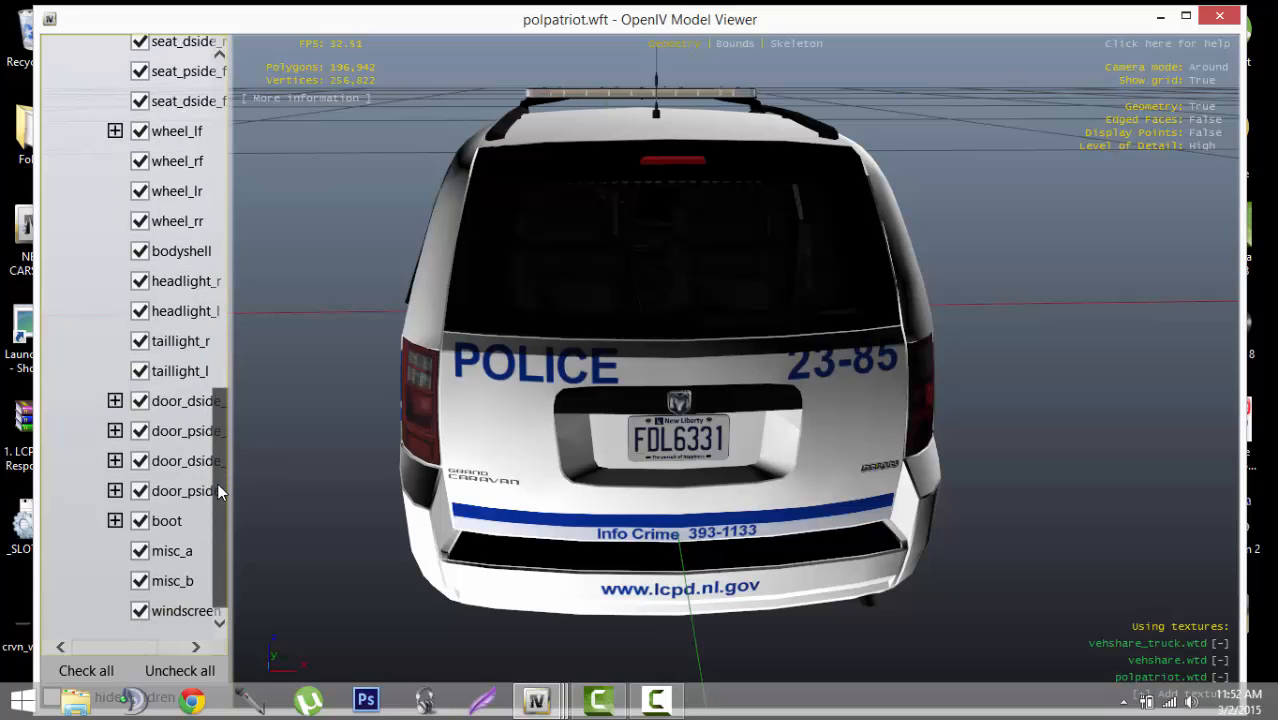
{"action": "left_click", "coordinate": [140, 521]}
{"action": "left_click_drag", "start_coordinate": [560, 520], "coordinate": [432, 543]}
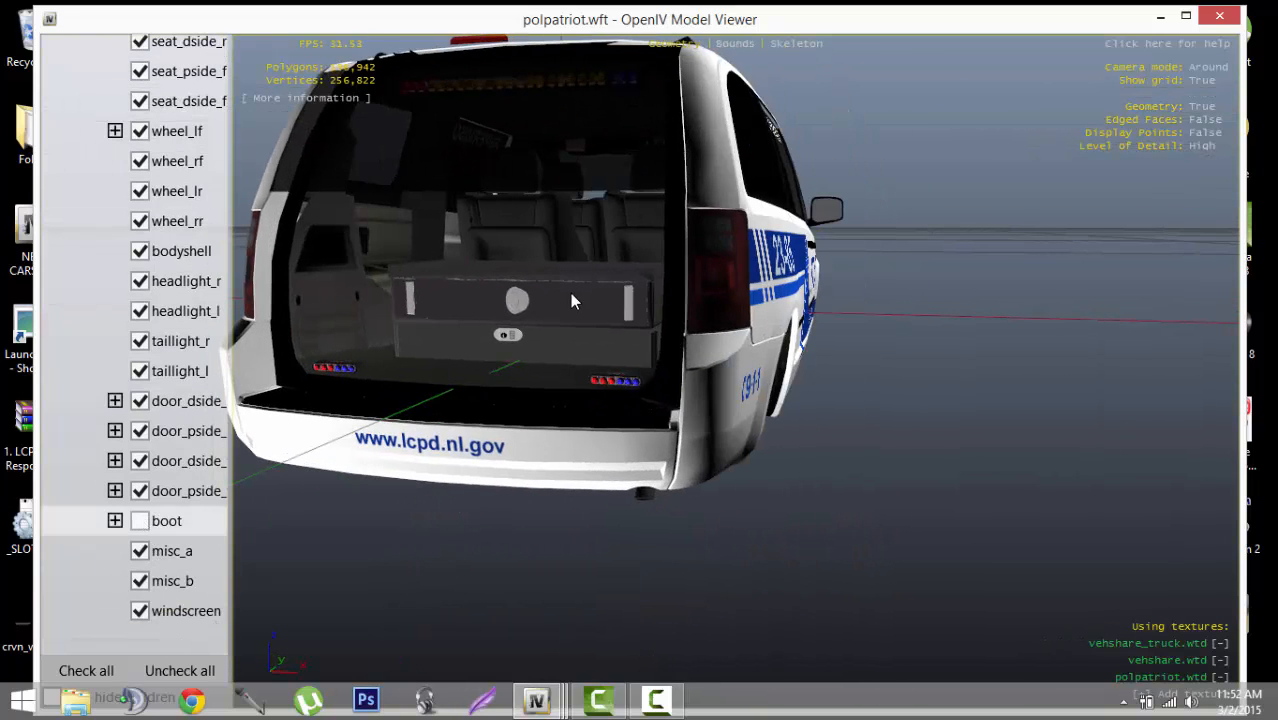
{"action": "left_click_drag", "start_coordinate": [552, 352], "coordinate": [593, 509]}
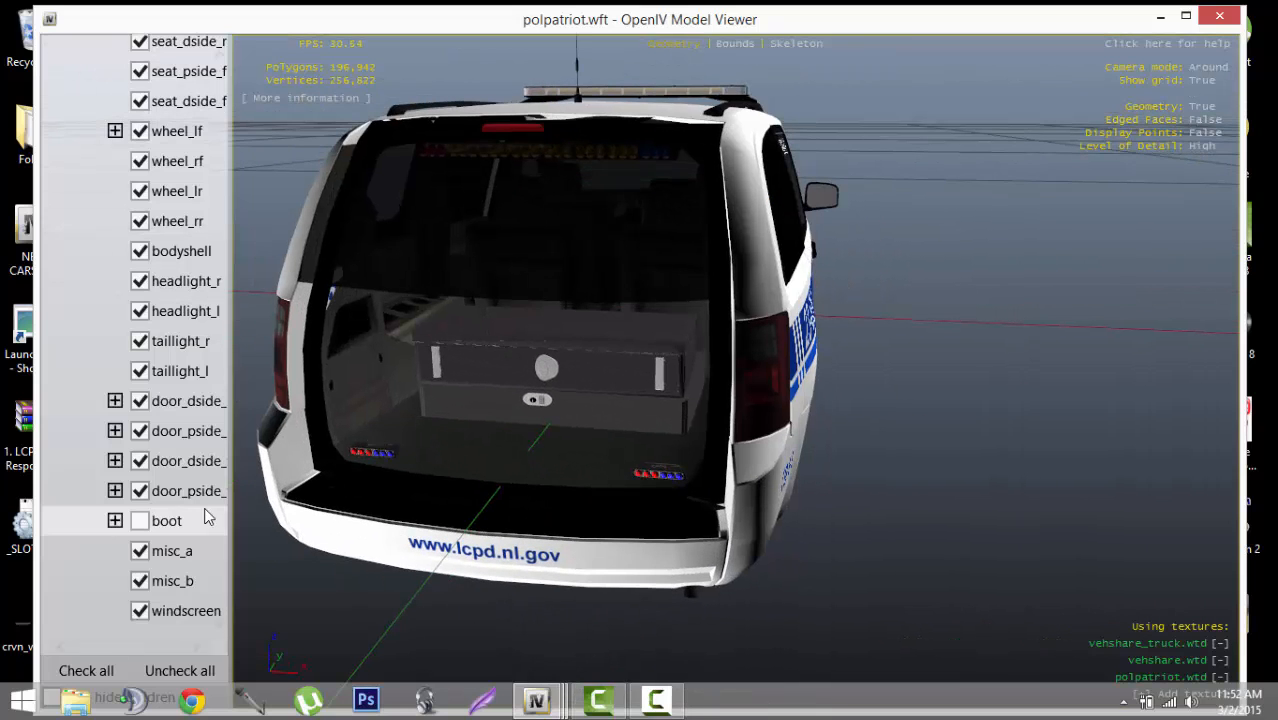
- Show the boot again, check the van's rear, and close the model viewer
{"action": "left_click", "coordinate": [140, 521]}
{"action": "left_click_drag", "start_coordinate": [598, 394], "coordinate": [1107, 29]}
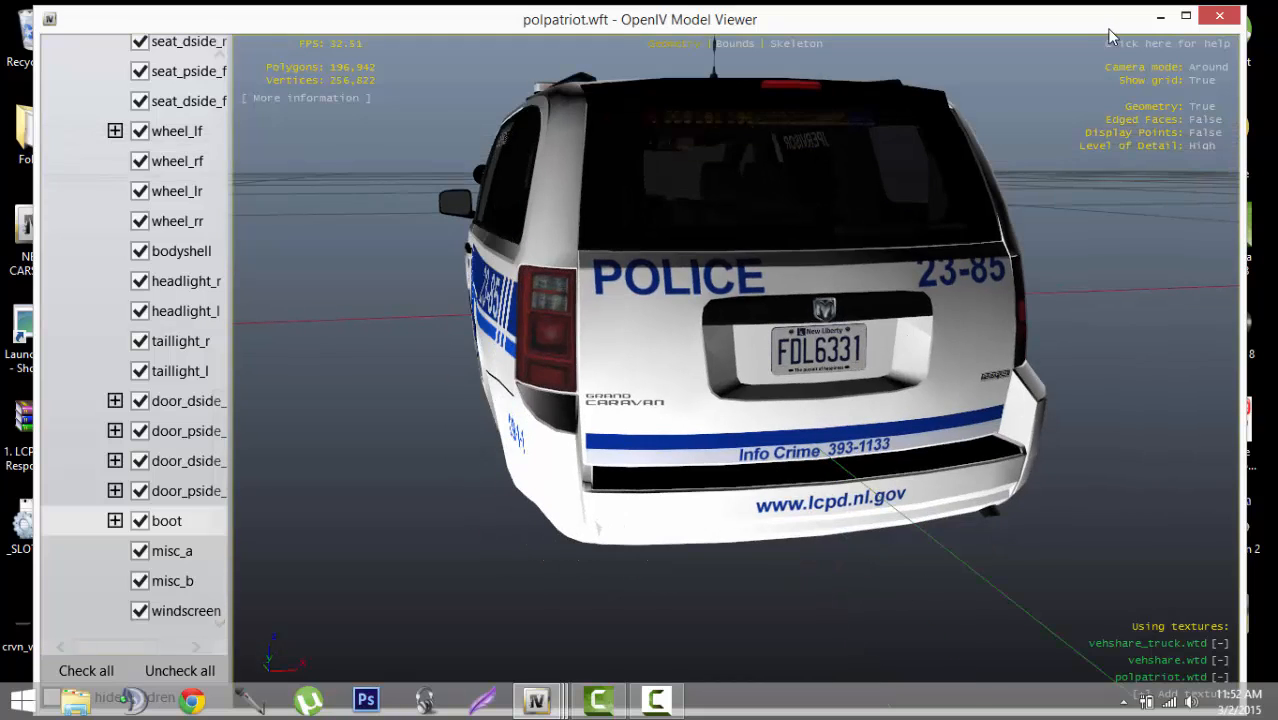
{"action": "left_click", "coordinate": [1214, 19]}
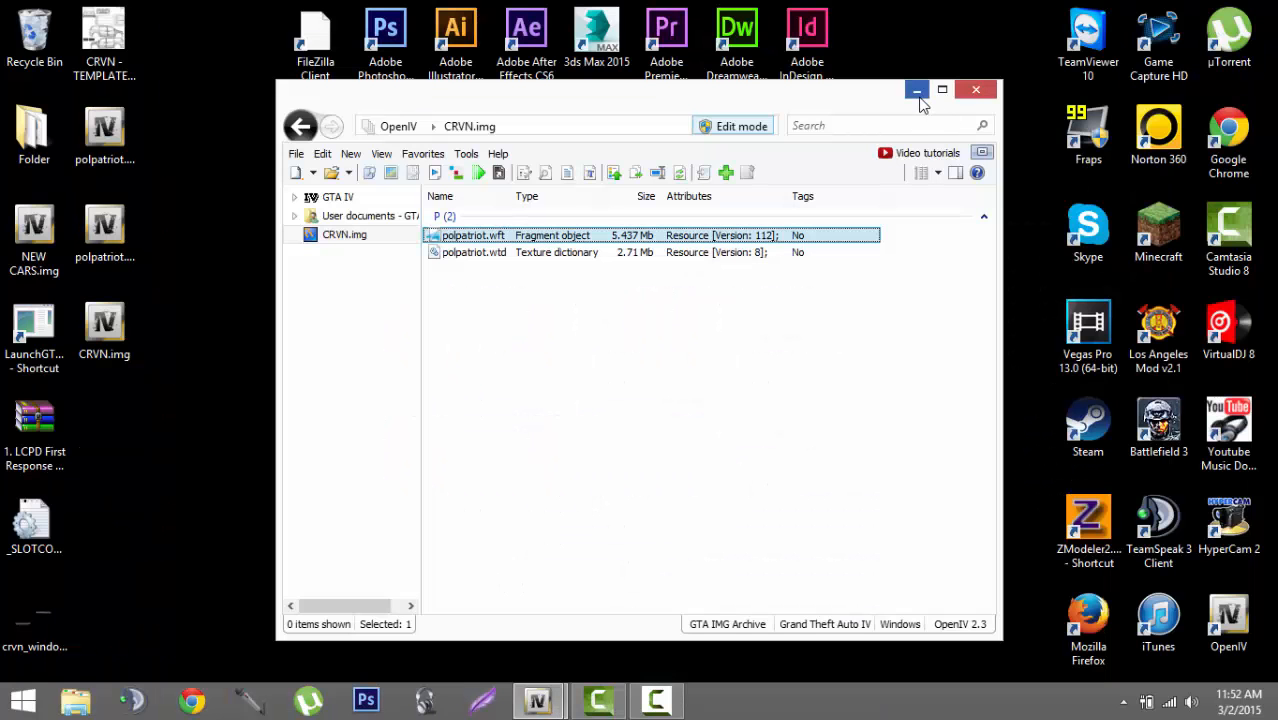
- Minimize the CRVN.img and NEW CARS.img archive windows to clear the desktop
{"action": "left_click", "coordinate": [918, 96]}
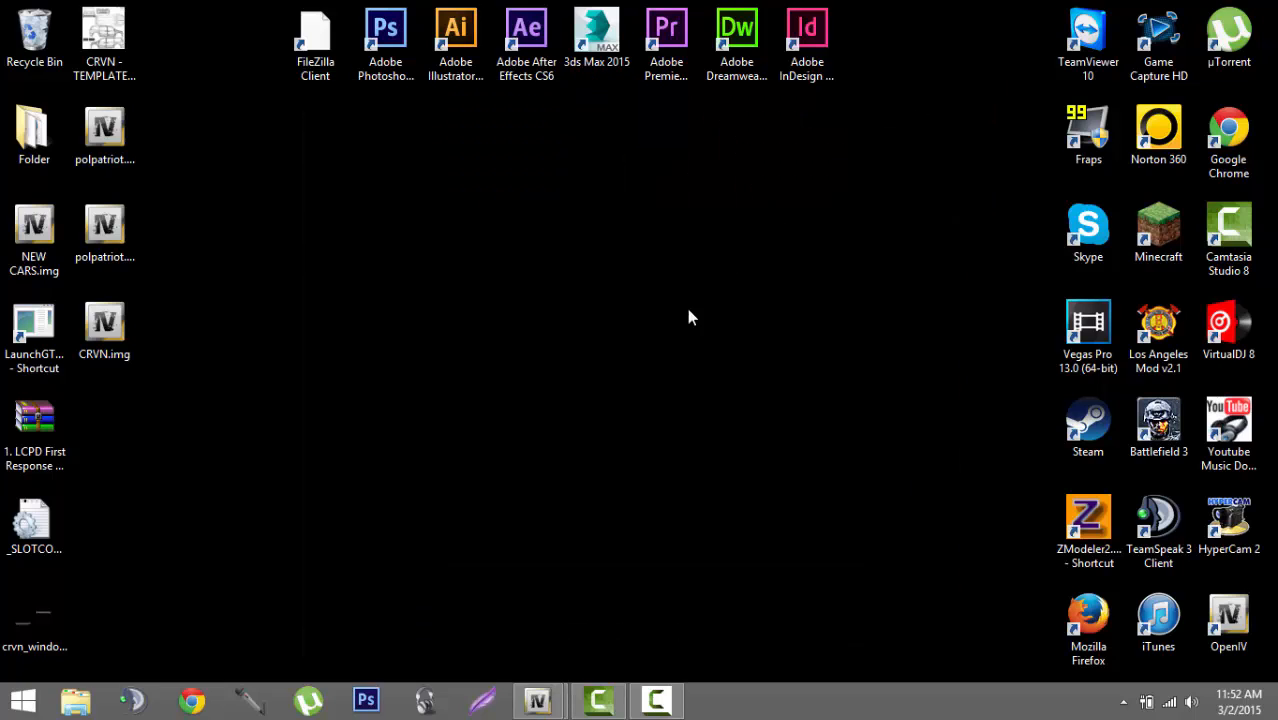
{"action": "mouse_move", "coordinate": [537, 700]}
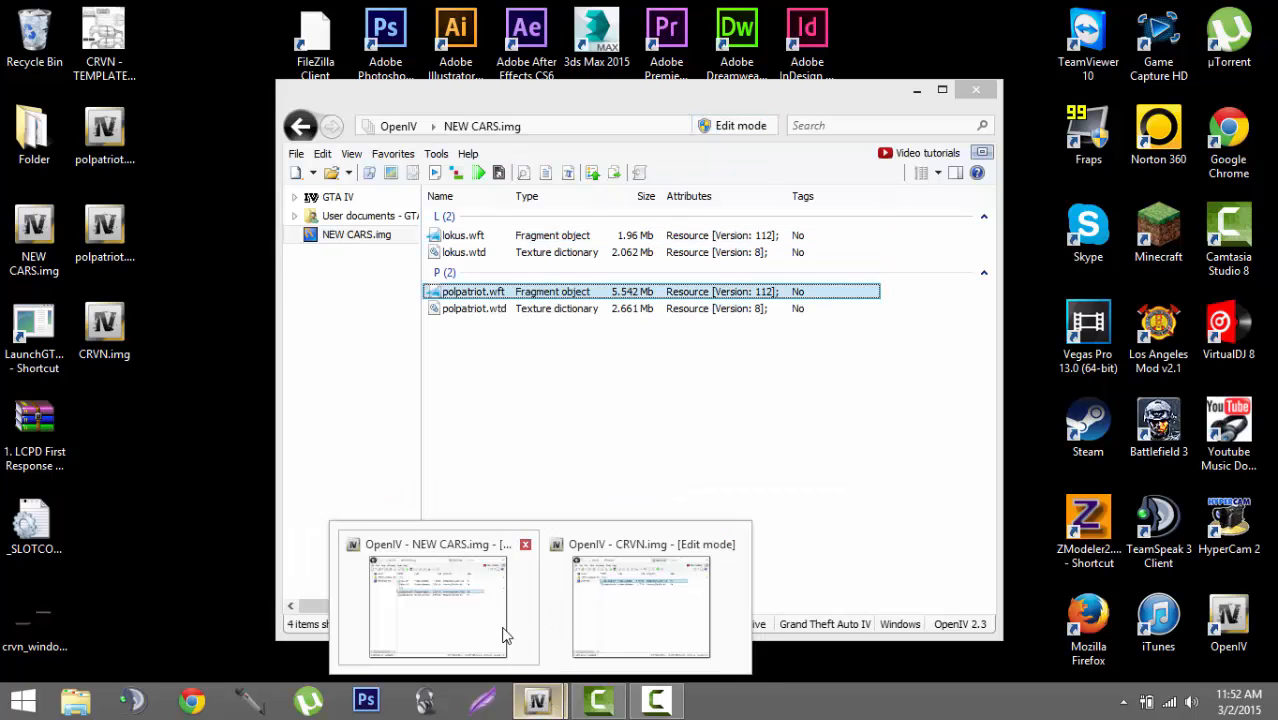
{"action": "left_click", "coordinate": [505, 635]}
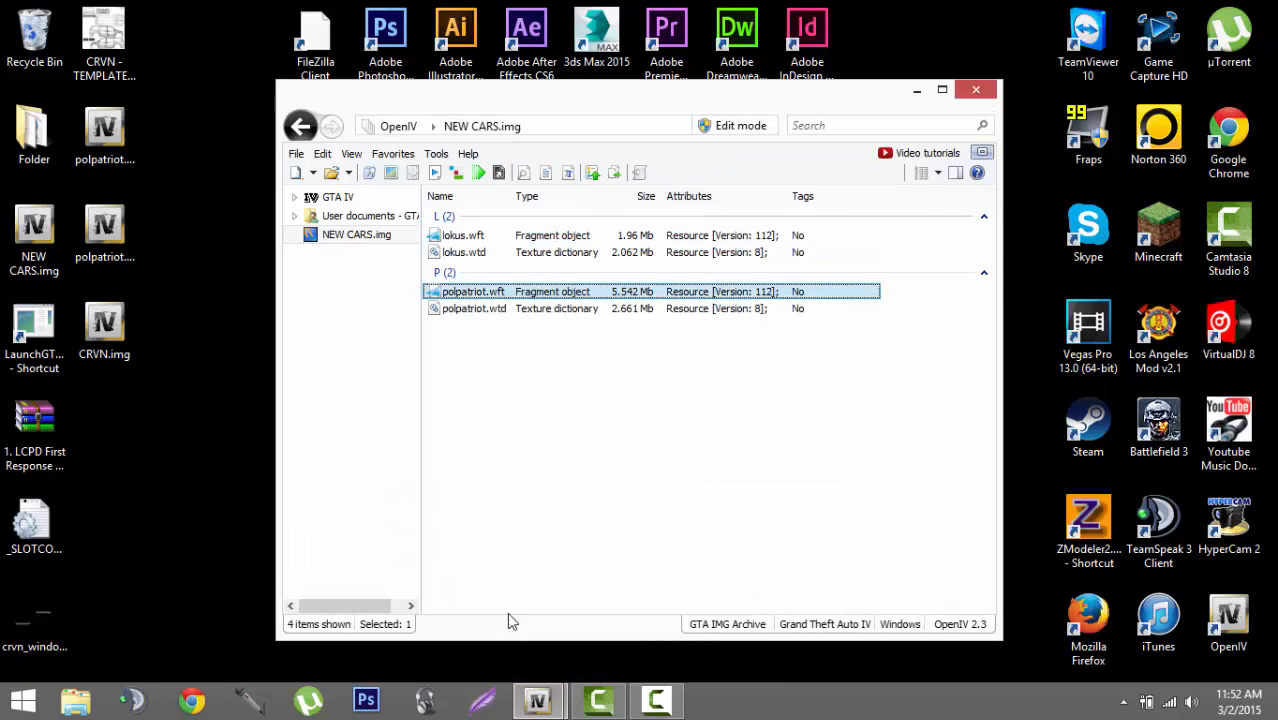
{"action": "left_click", "coordinate": [918, 92]}
{"action": "left_click", "coordinate": [540, 700]}
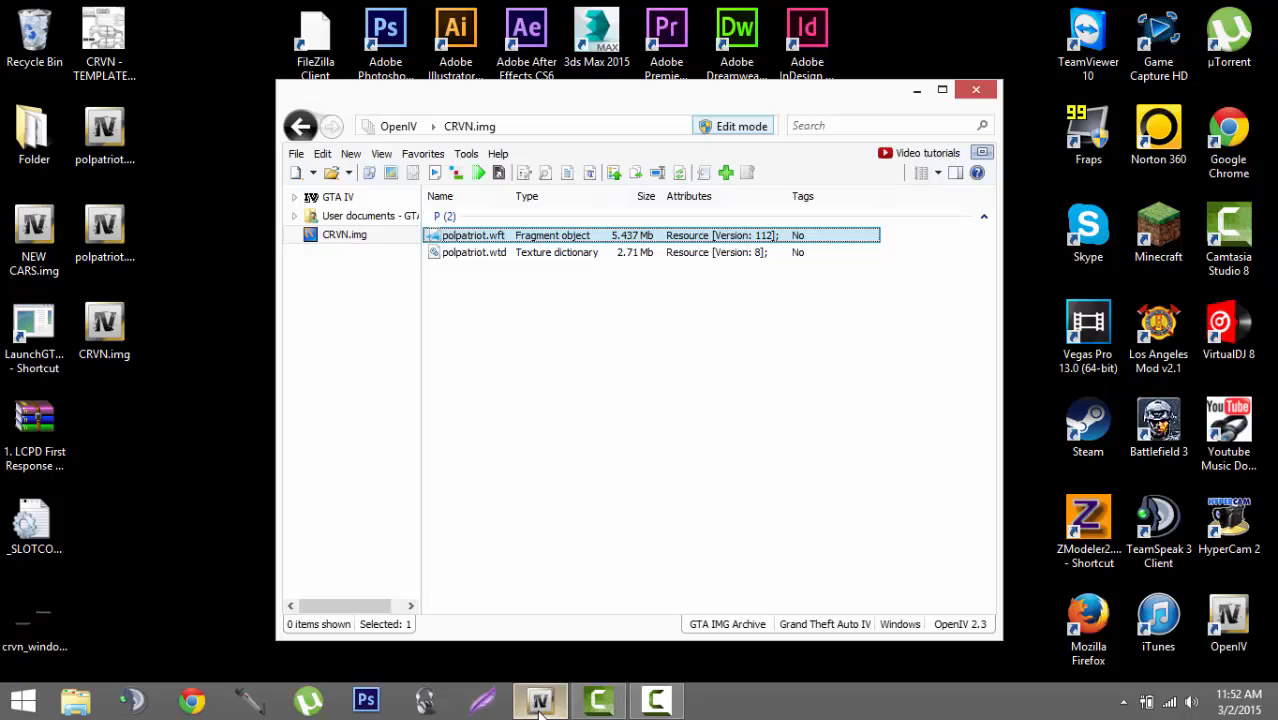
{"action": "left_click", "coordinate": [918, 91]}
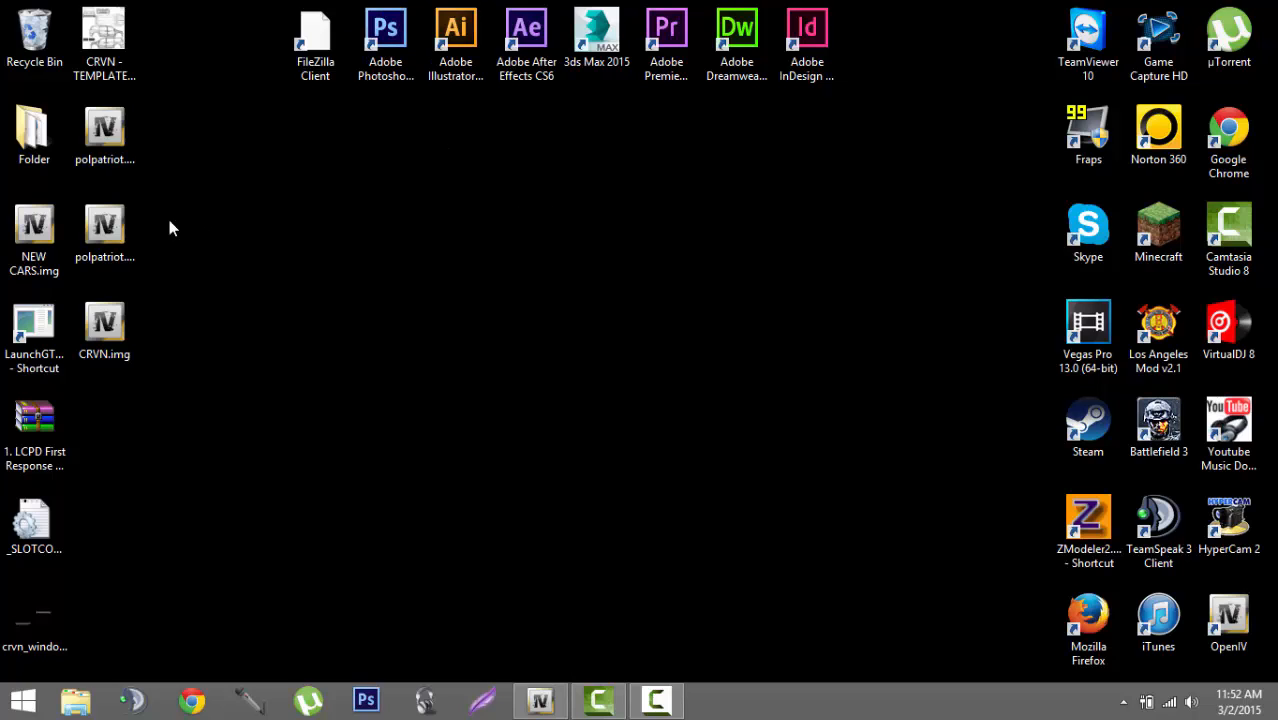
- Open CRVN - TEMPLATE.png from the desktop in Photoshop and add a new layer above the template
{"action": "left_click_drag", "start_coordinate": [103, 40], "coordinate": [372, 58]}
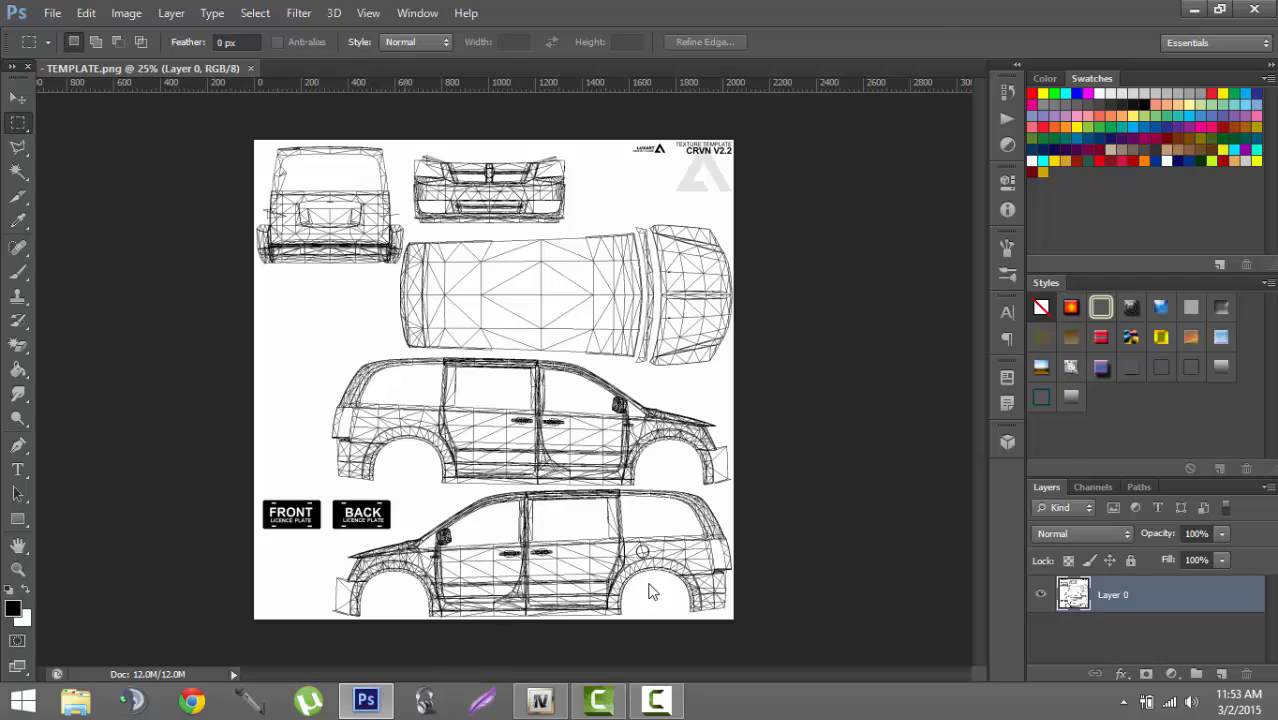
{"action": "left_click", "coordinate": [1224, 674]}
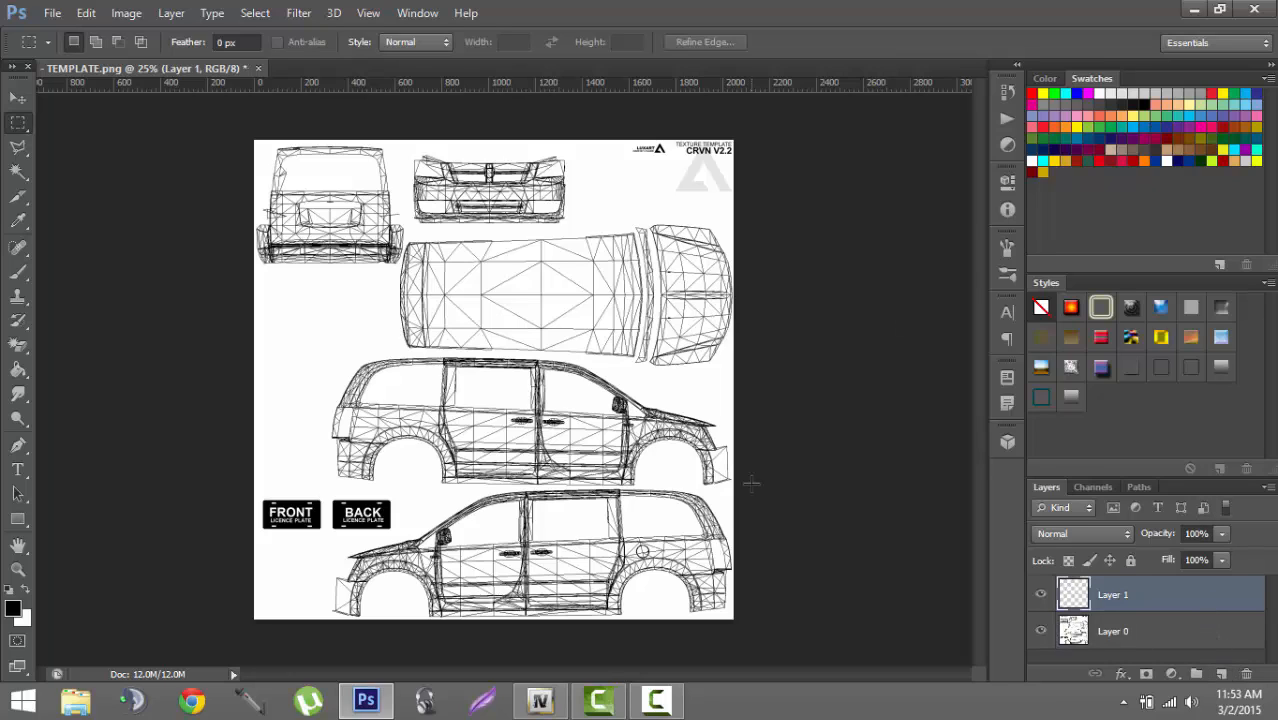
- Fill the new layer with light grey using the Paint Bucket and hide that layer
{"action": "left_click", "coordinate": [18, 370]}
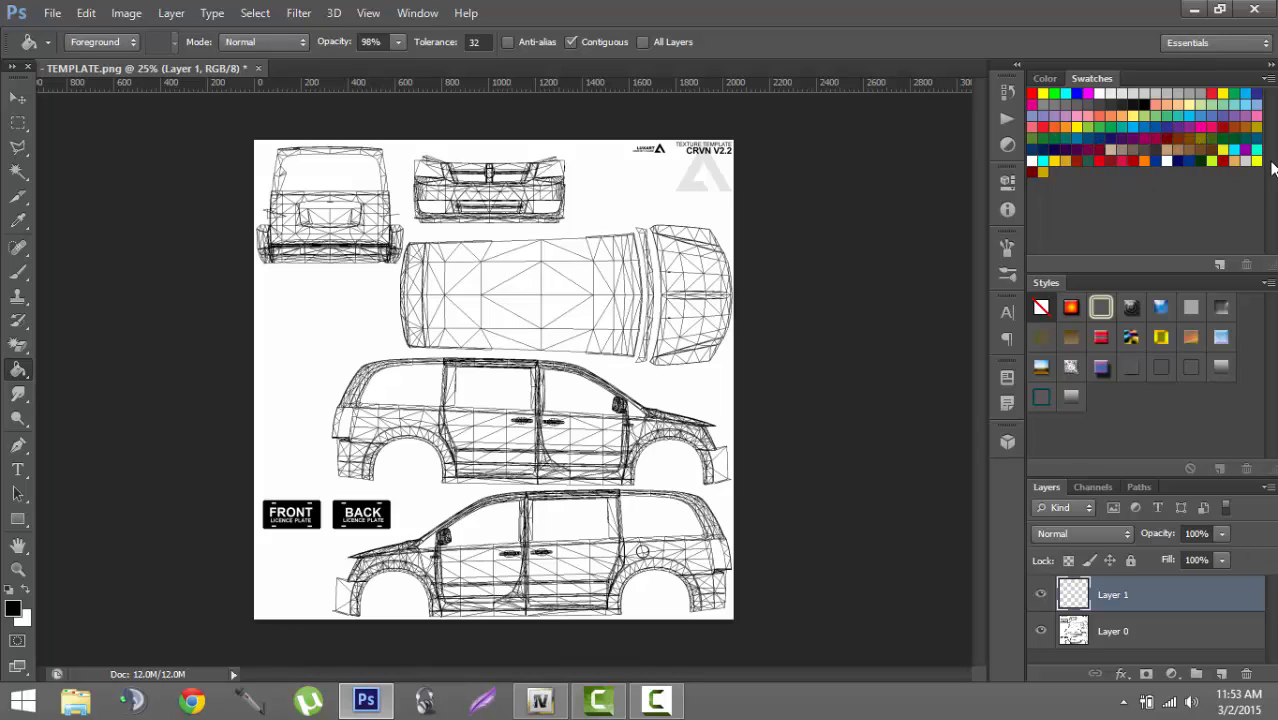
{"action": "left_click", "coordinate": [1250, 160]}
{"action": "left_click", "coordinate": [684, 210]}
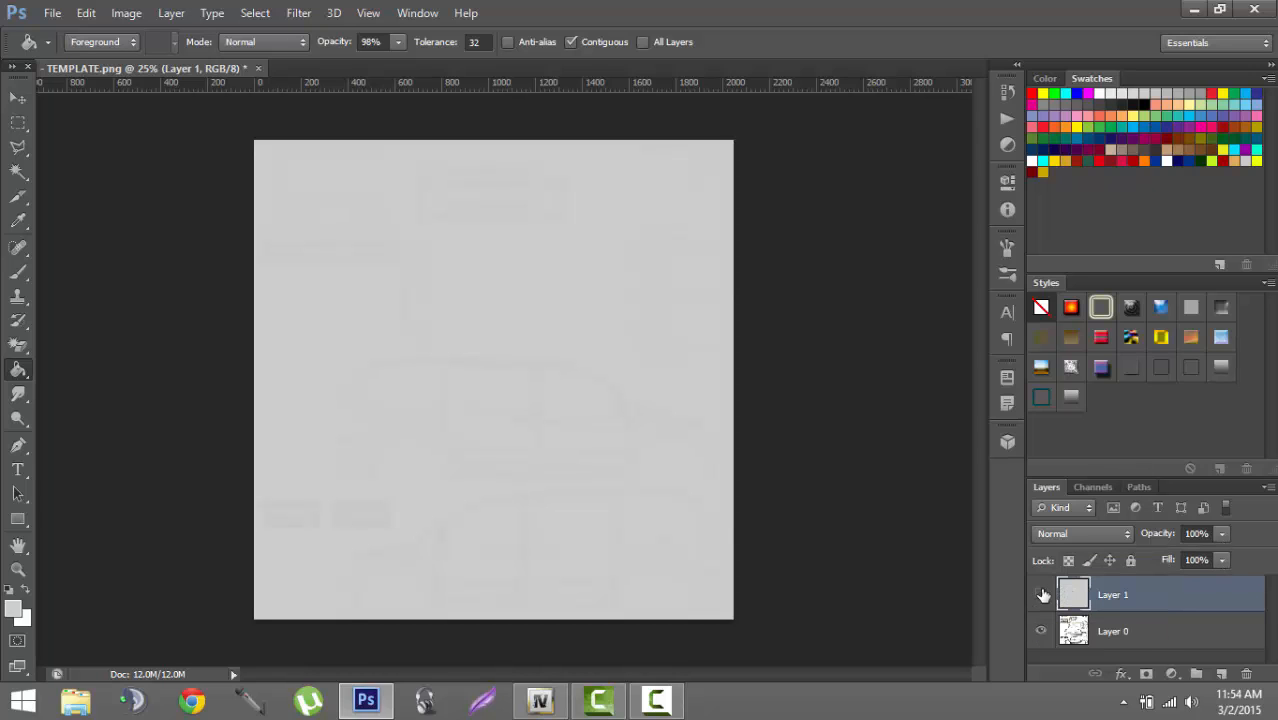
{"action": "left_click", "coordinate": [1043, 595]}
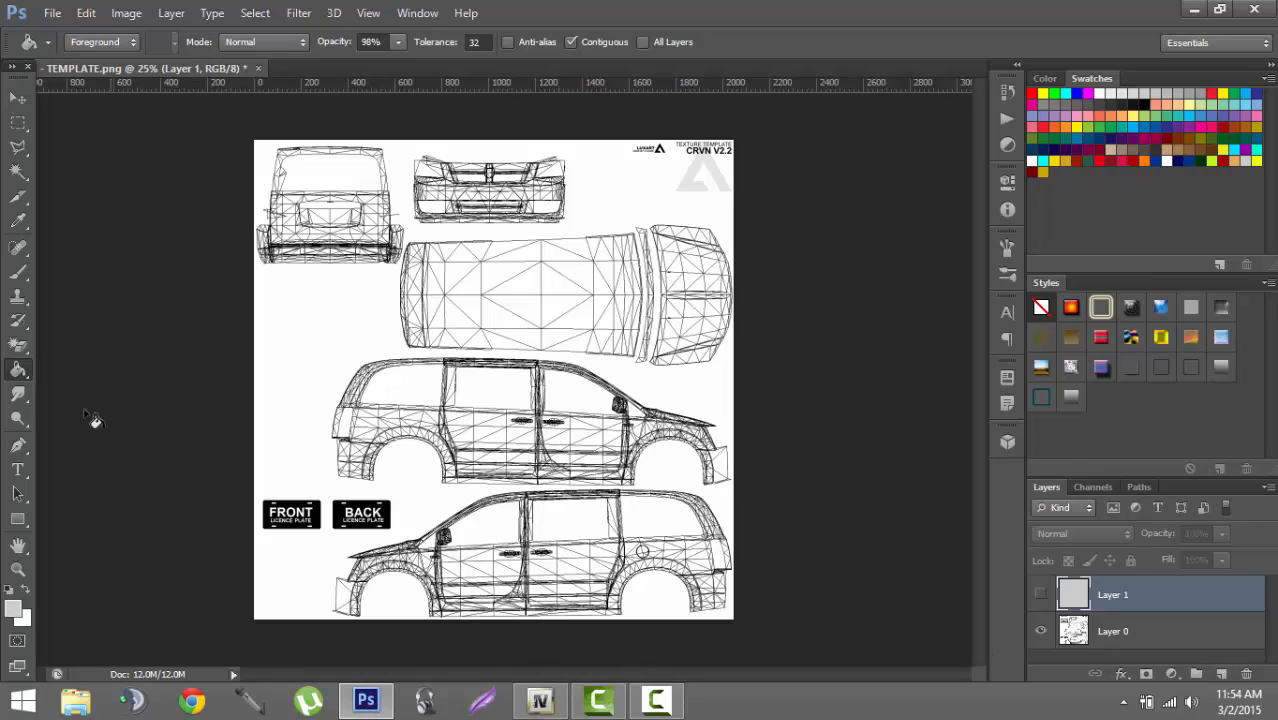
- Create a new 1280 × 720 pixel document at 100 pixels/inch in RGB Color with transparent background contents
{"action": "left_click", "coordinate": [14, 101]}
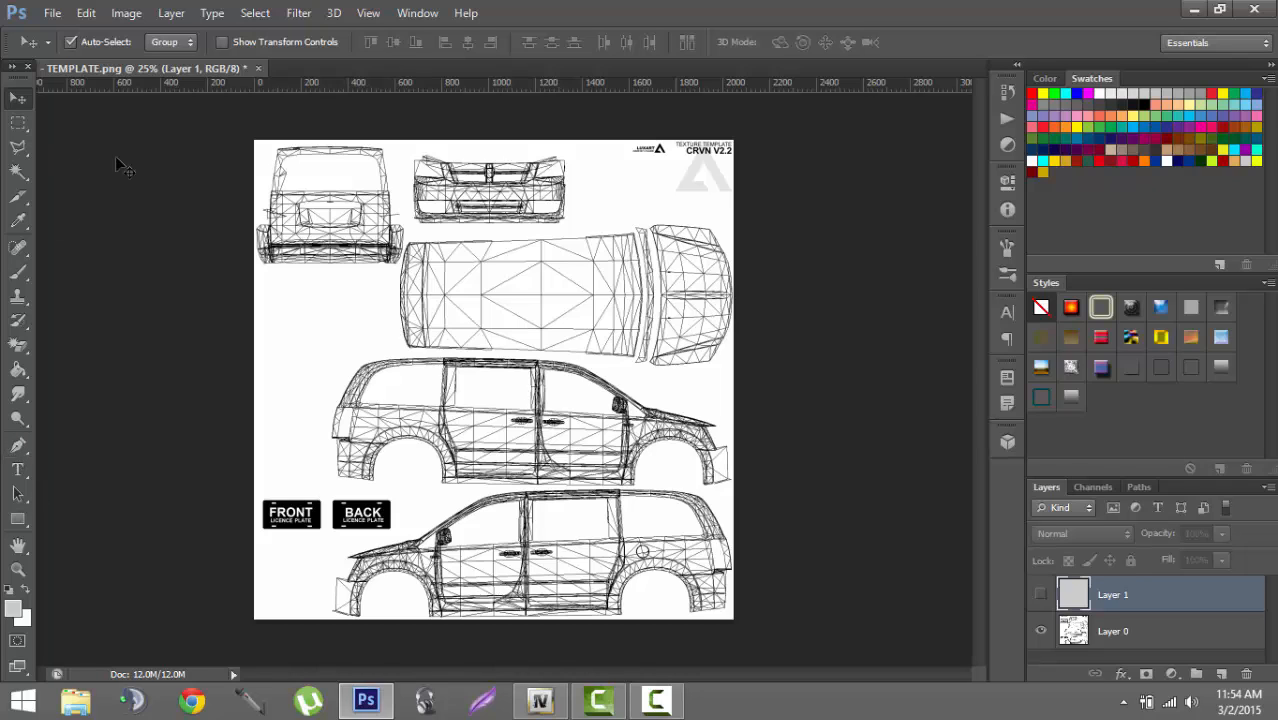
{"action": "left_click", "coordinate": [50, 14]}
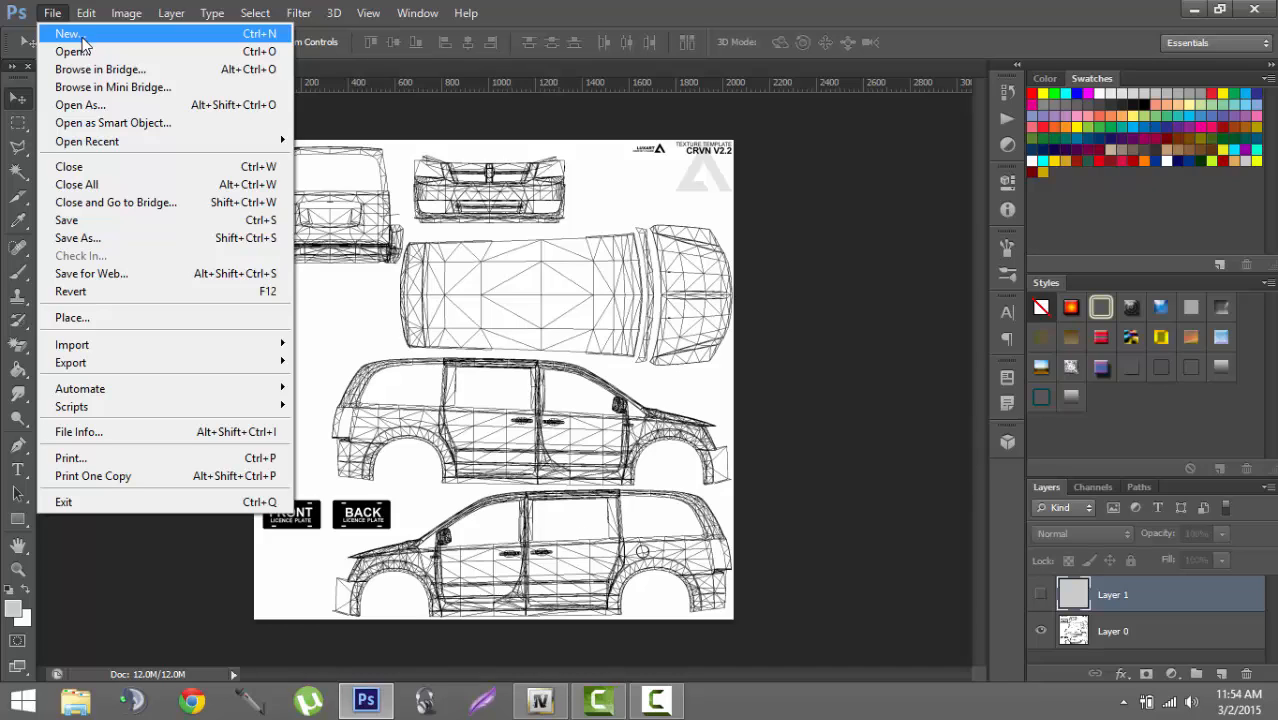
{"action": "left_click", "coordinate": [320, 159]}
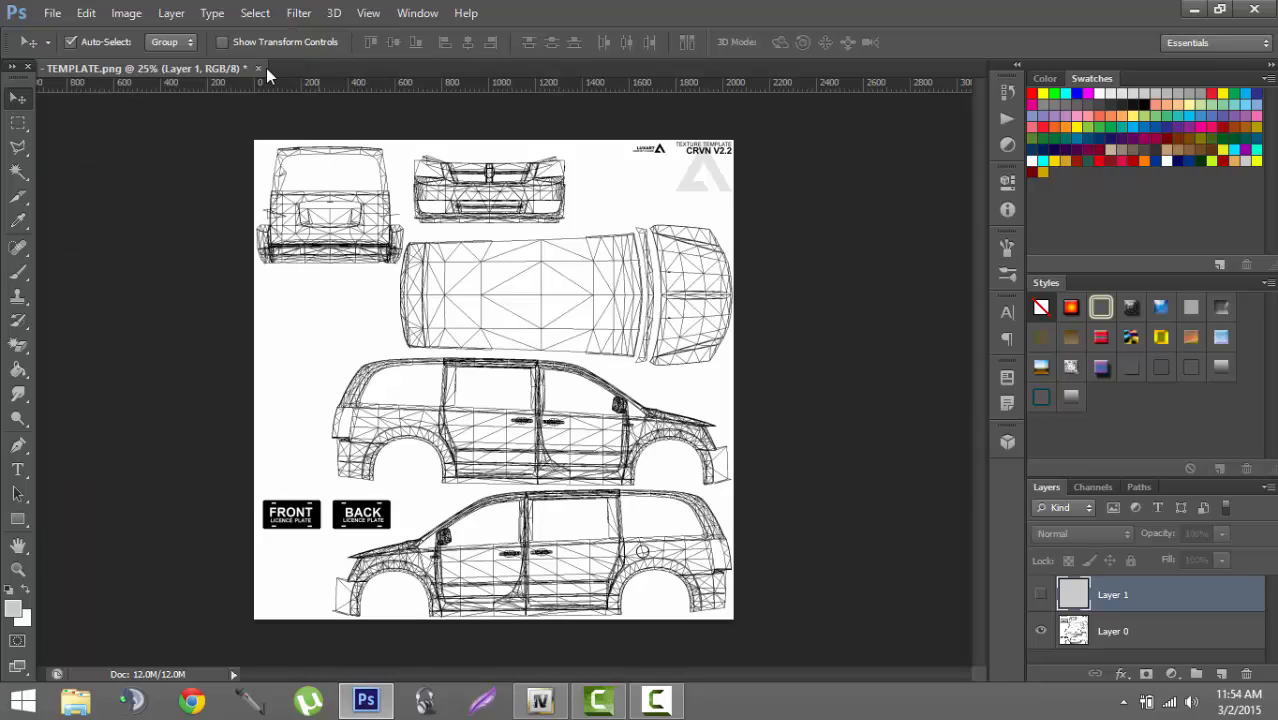
{"action": "left_click", "coordinate": [51, 13]}
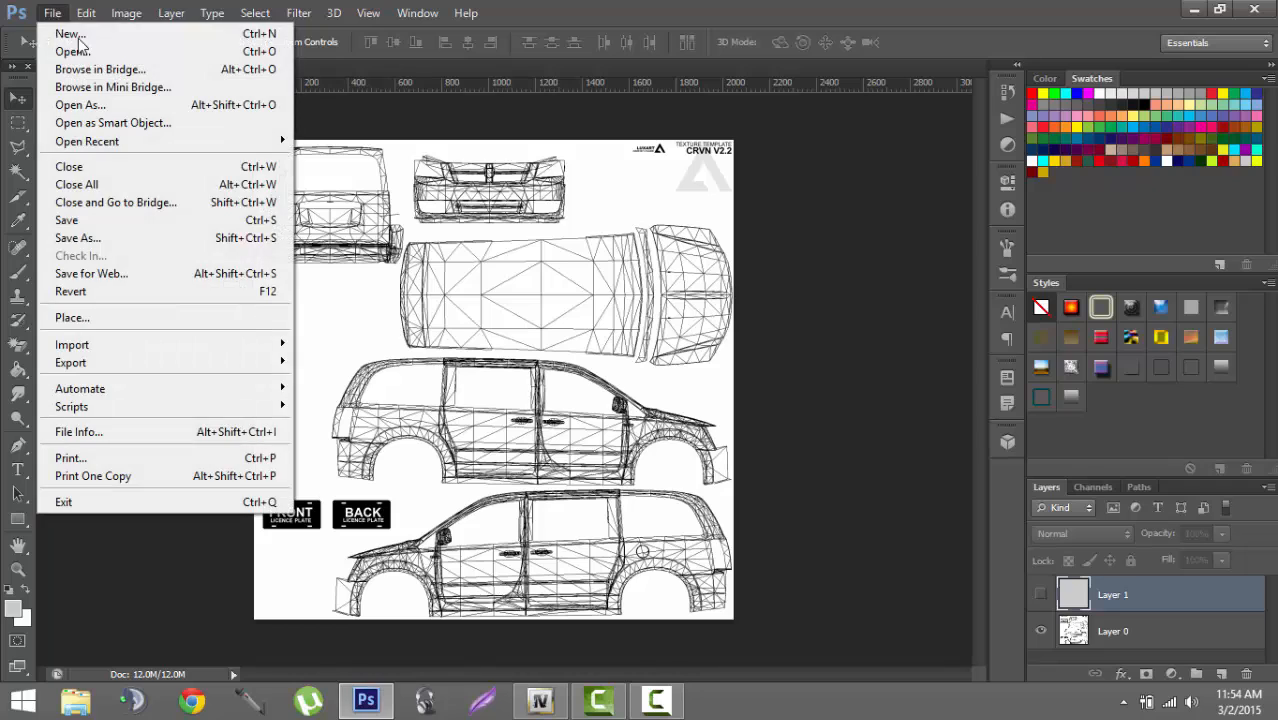
{"action": "left_click", "coordinate": [80, 38]}
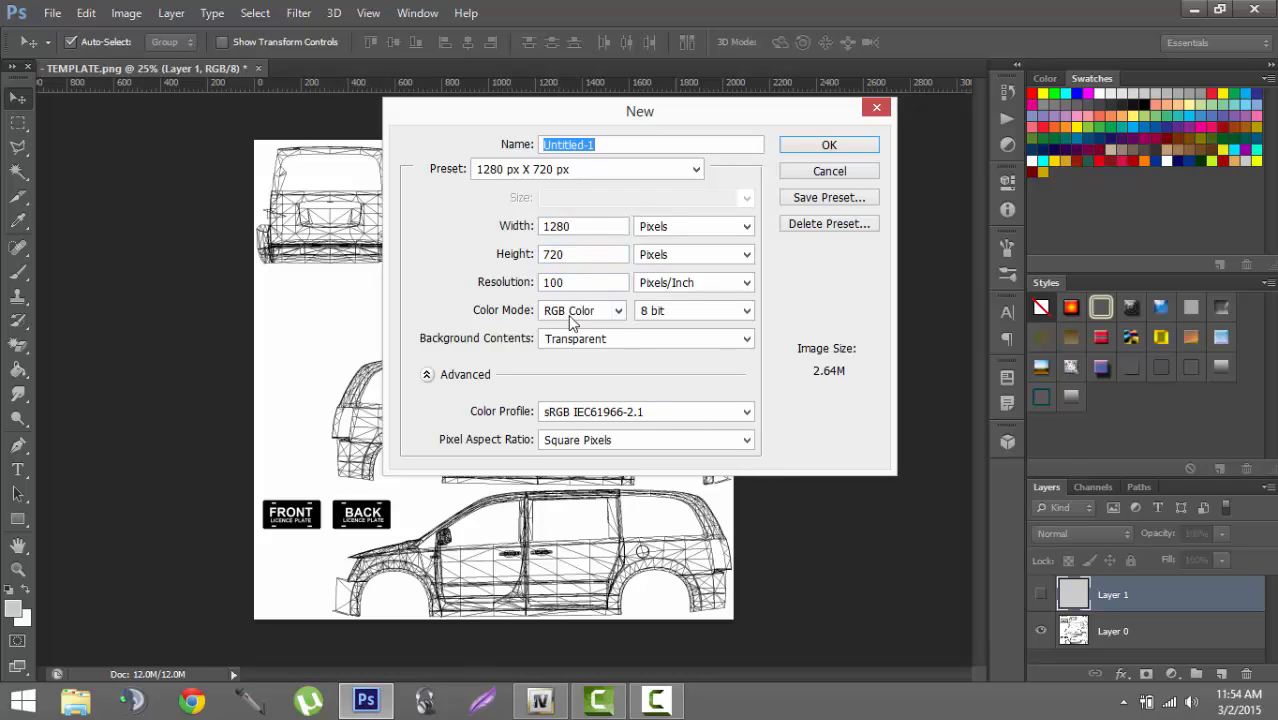
{"action": "left_click", "coordinate": [818, 150]}
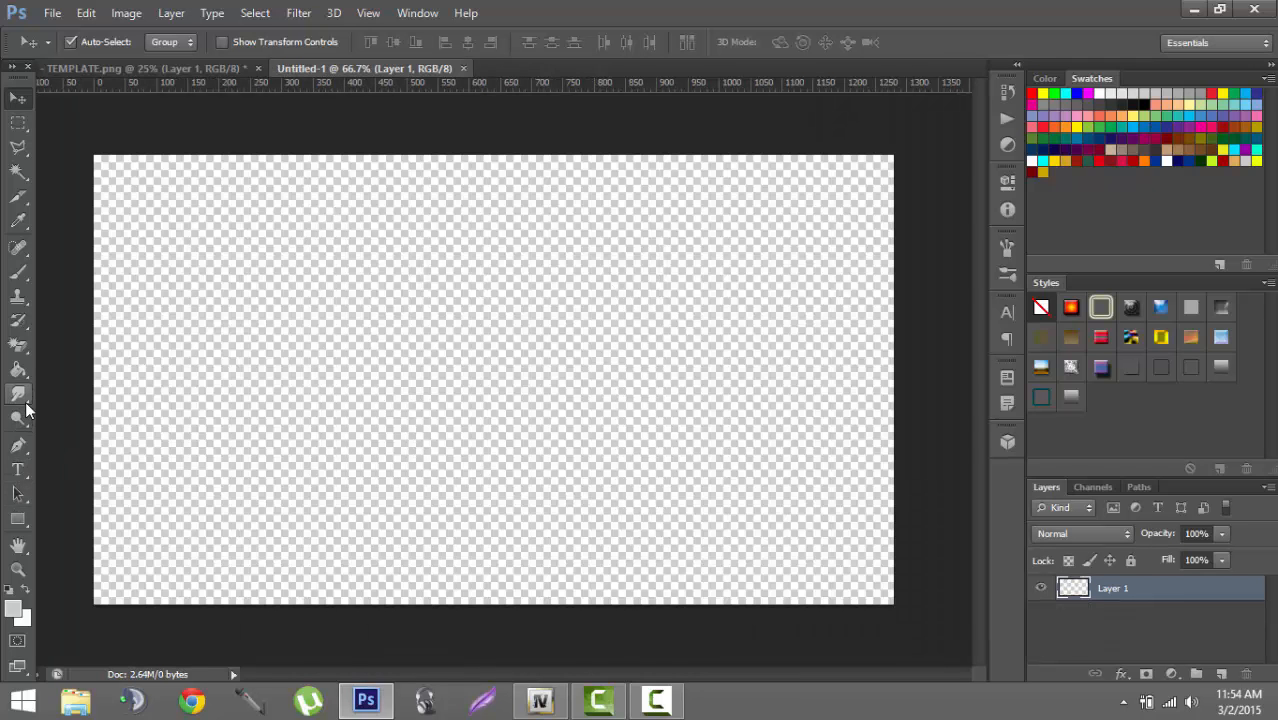
- Fill the blank canvas with the light grey foreground colour using the Paint Bucket and add a new layer above it
{"action": "left_click", "coordinate": [18, 370]}
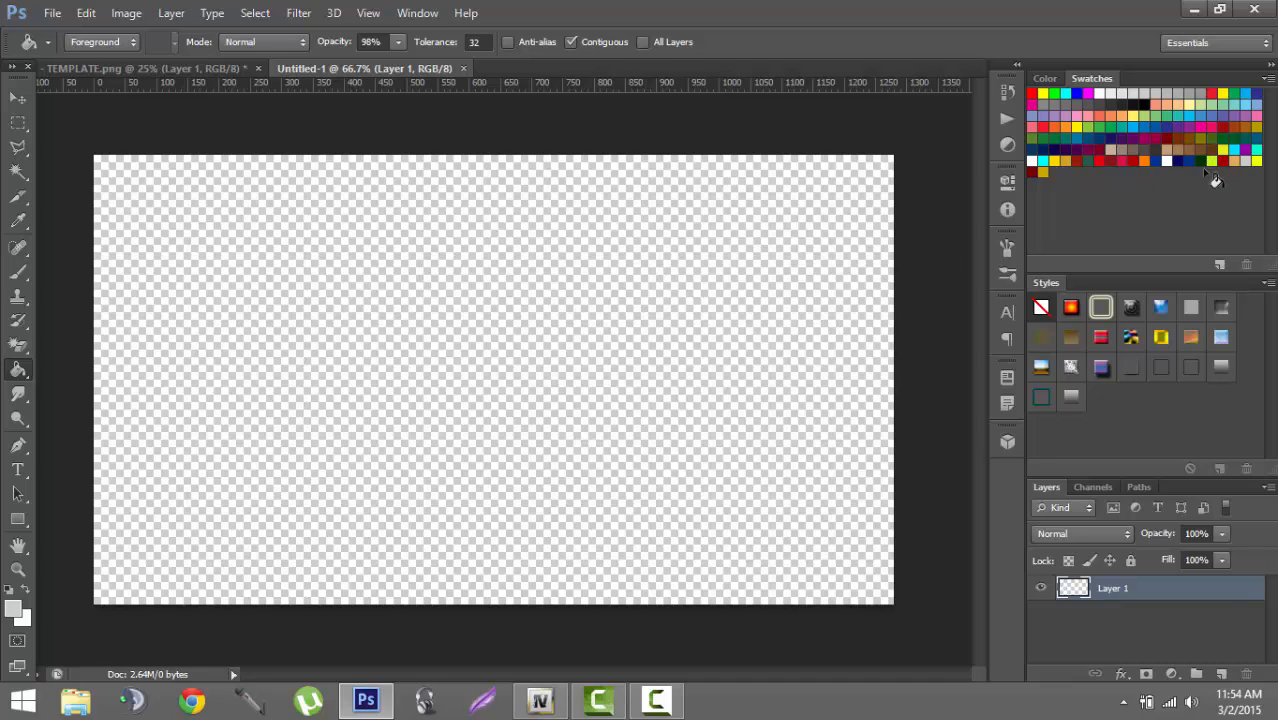
{"action": "left_click", "coordinate": [818, 226]}
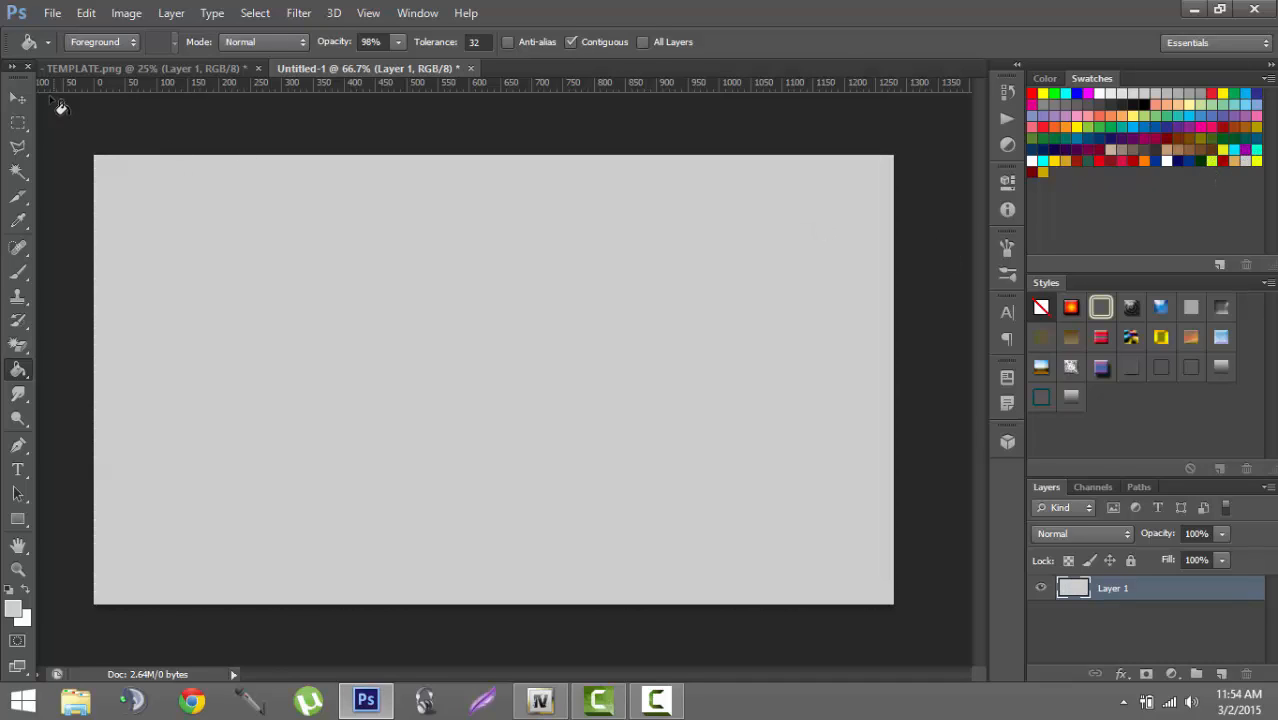
{"action": "left_click", "coordinate": [22, 98]}
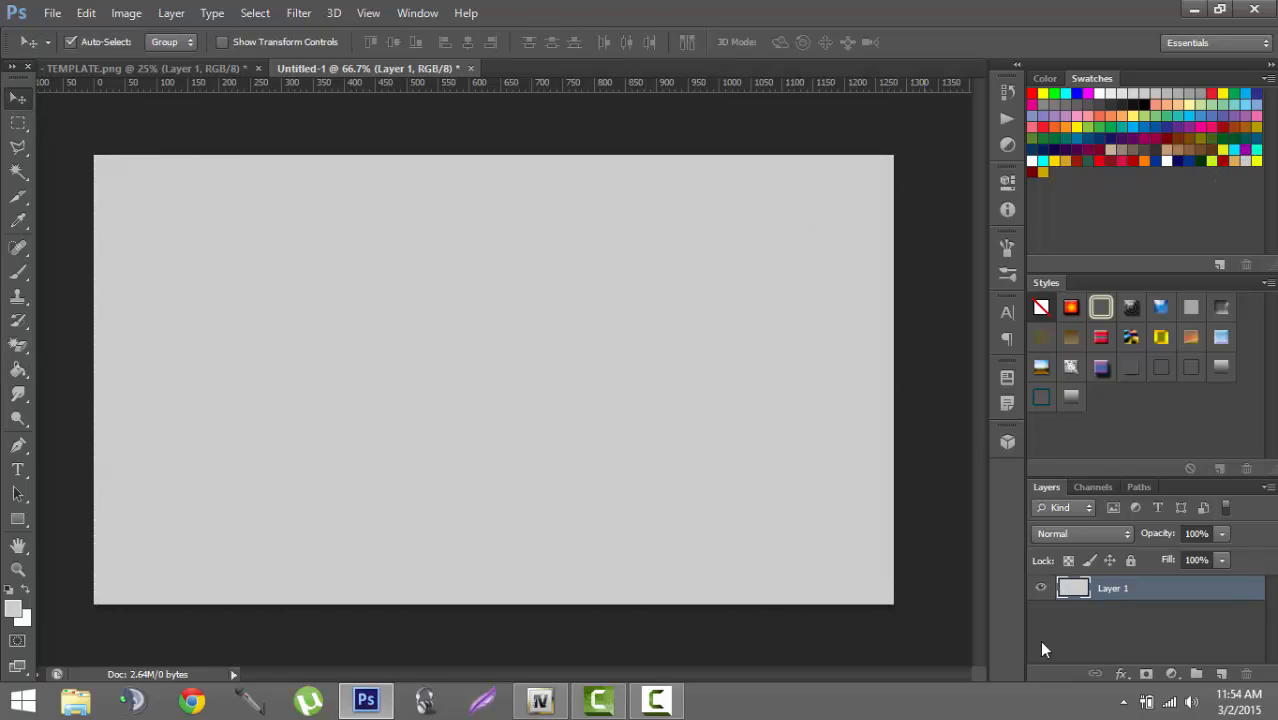
{"action": "left_click", "coordinate": [1221, 674]}
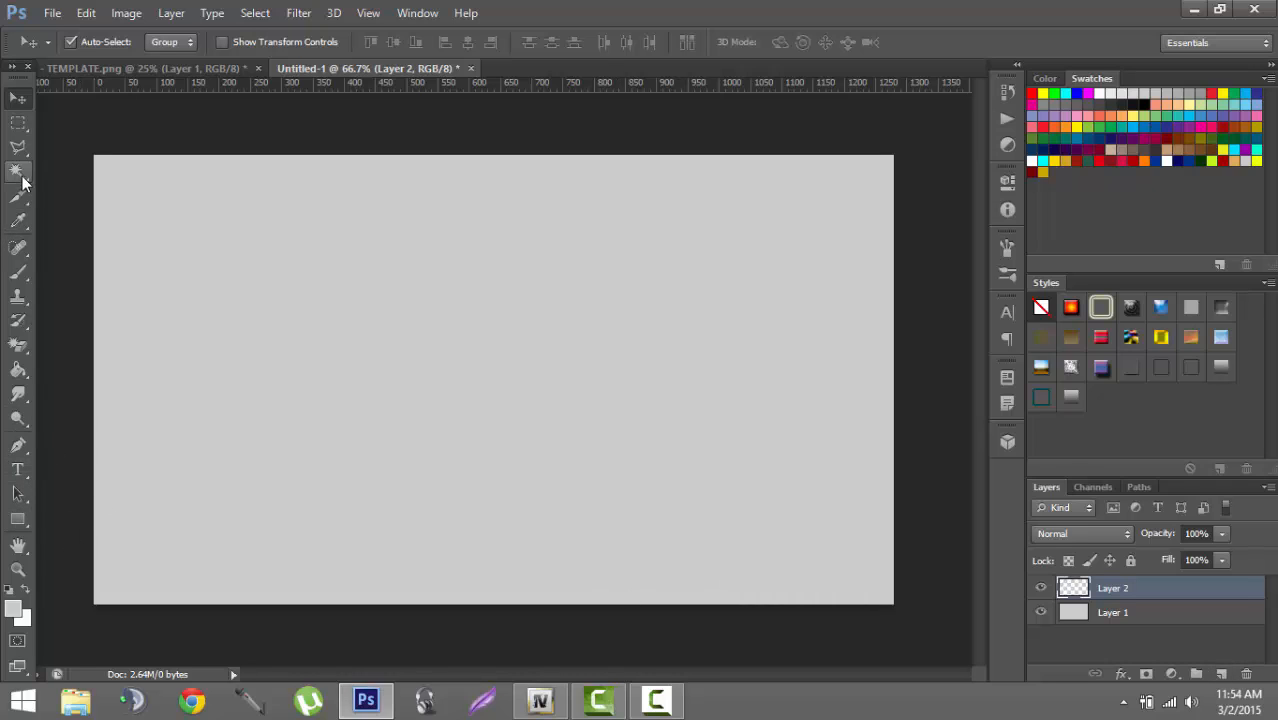
- Outline a stepped horizontal stripe across the middle of the canvas with the Polygonal Lasso, using straight right-angled edges
{"action": "left_click", "coordinate": [18, 146]}
{"action": "left_click", "coordinate": [185, 289]}
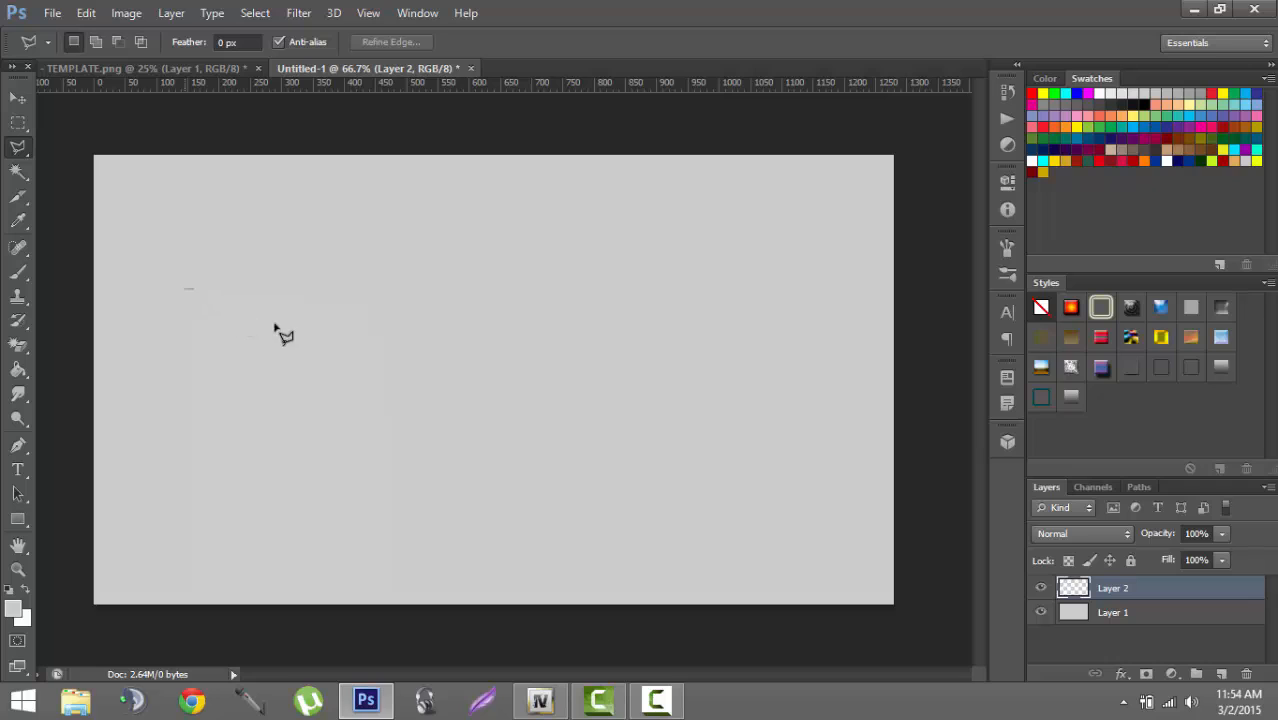
{"action": "left_click", "coordinate": [418, 313], "text": "shift"}
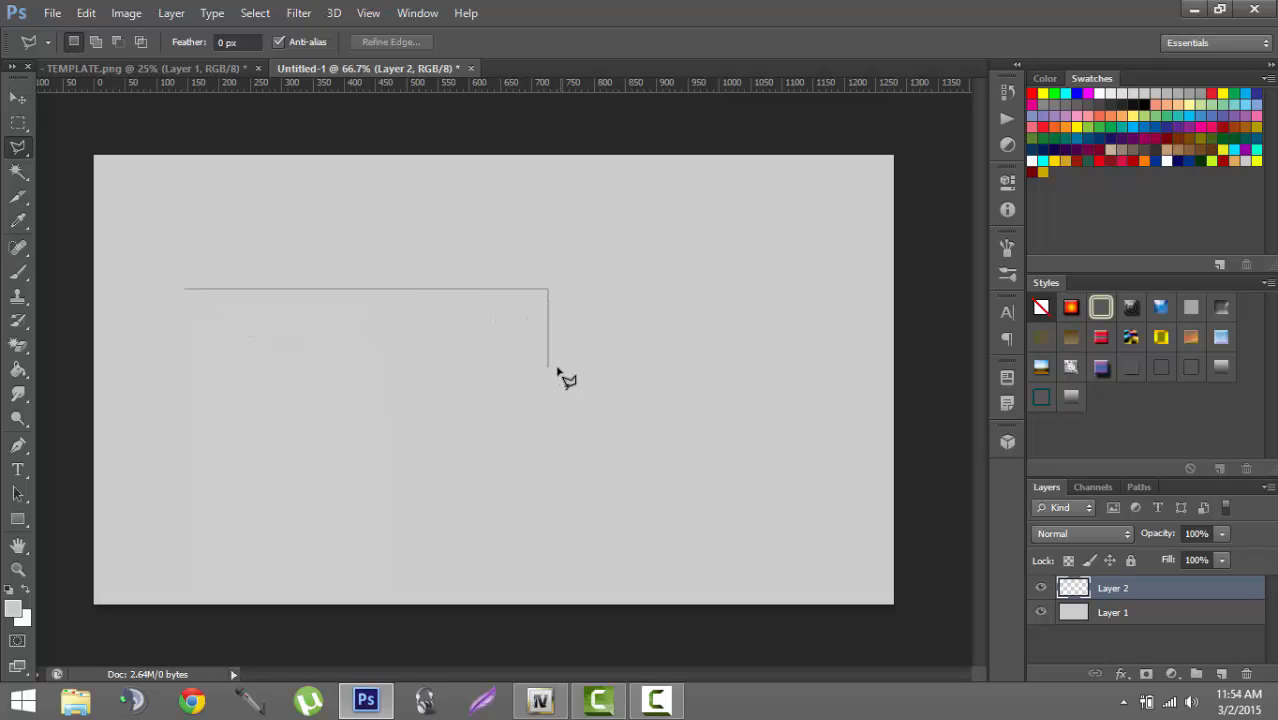
{"action": "left_click", "coordinate": [858, 405], "text": "shift"}
{"action": "left_click", "coordinate": [857, 406]}
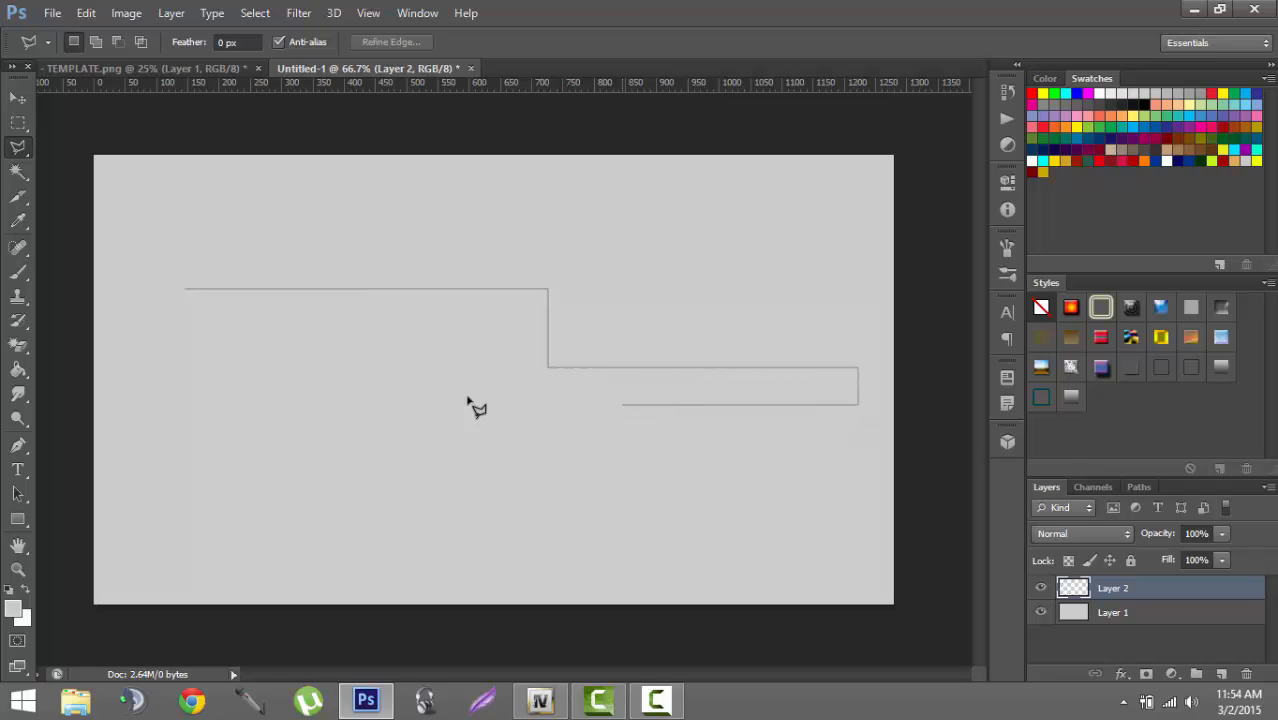
{"action": "left_click", "coordinate": [510, 404]}
{"action": "left_click", "coordinate": [510, 323]}
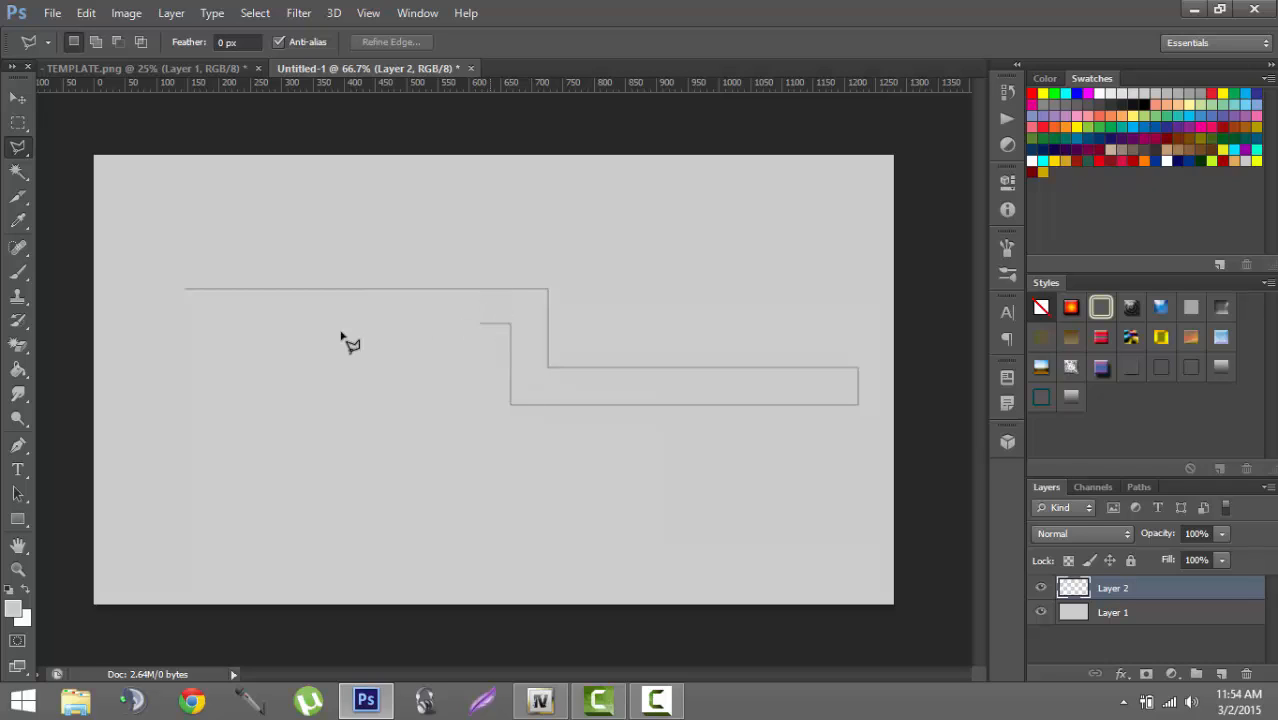
{"action": "left_click", "coordinate": [183, 294]}
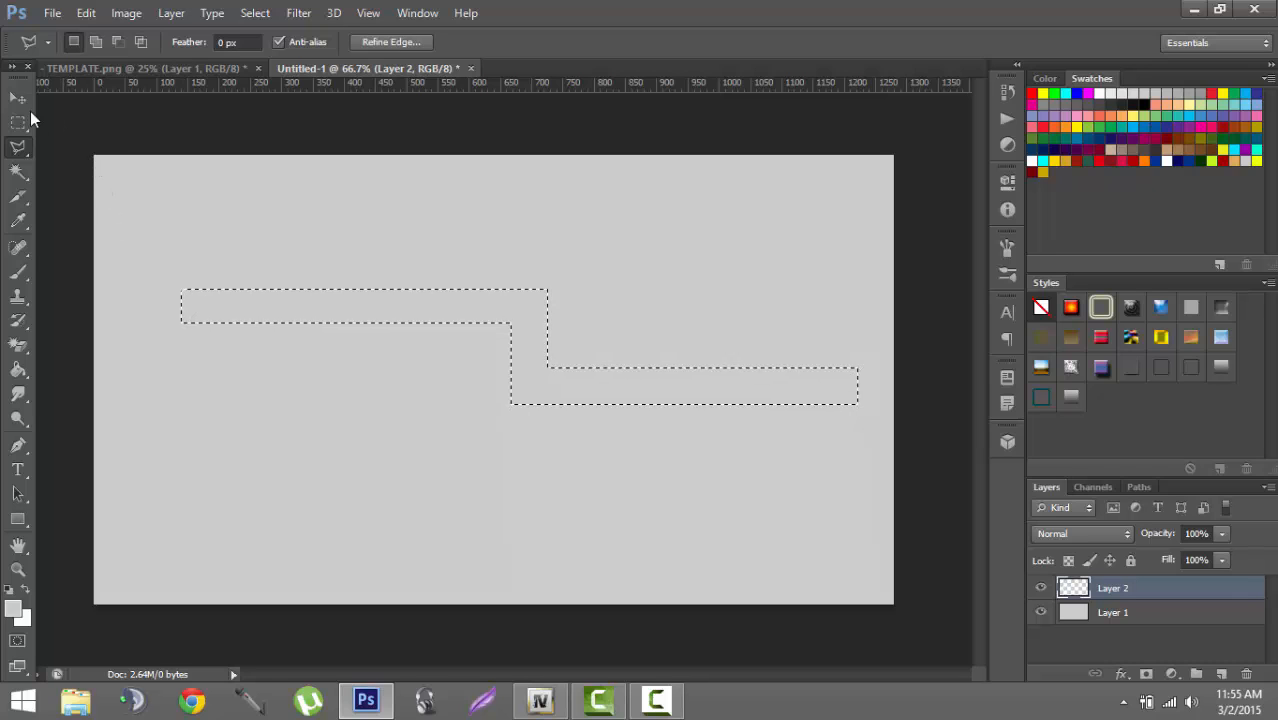
- Fill the stepped stripe selection with dark blue on Layer 2 using the Paint Bucket and deselect it
{"action": "left_click", "coordinate": [24, 100]}
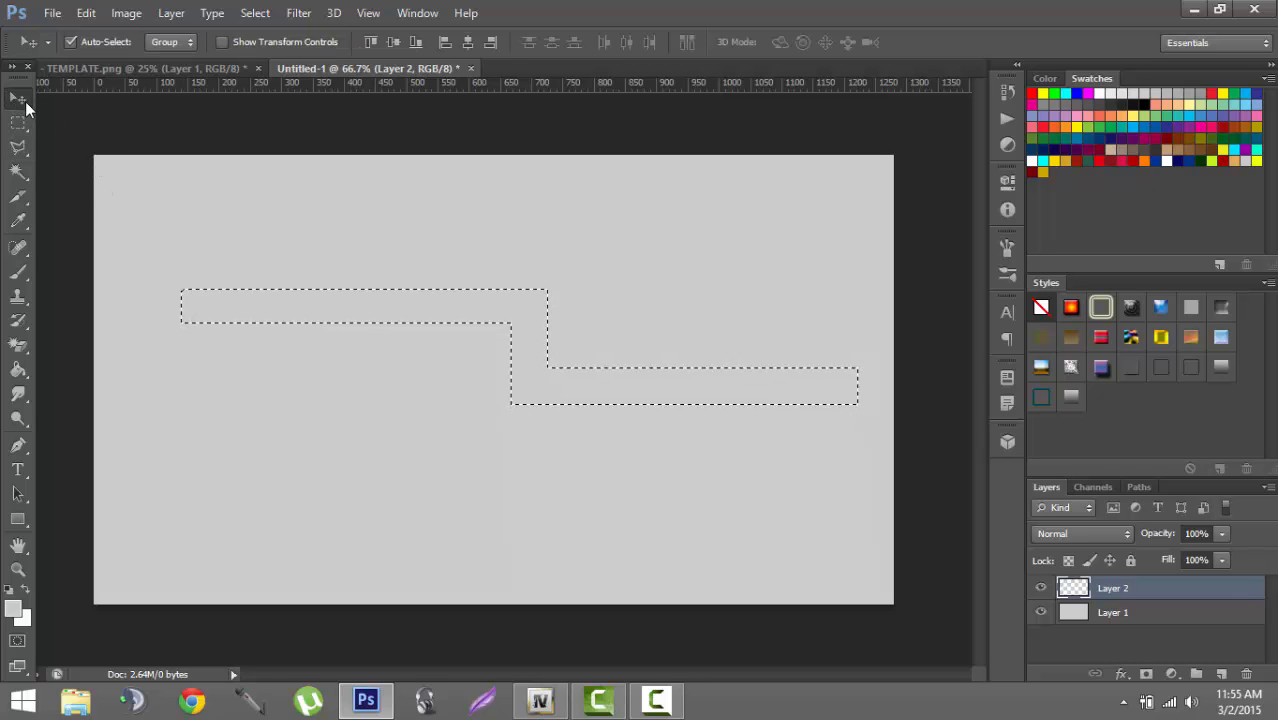
{"action": "left_click", "coordinate": [19, 372]}
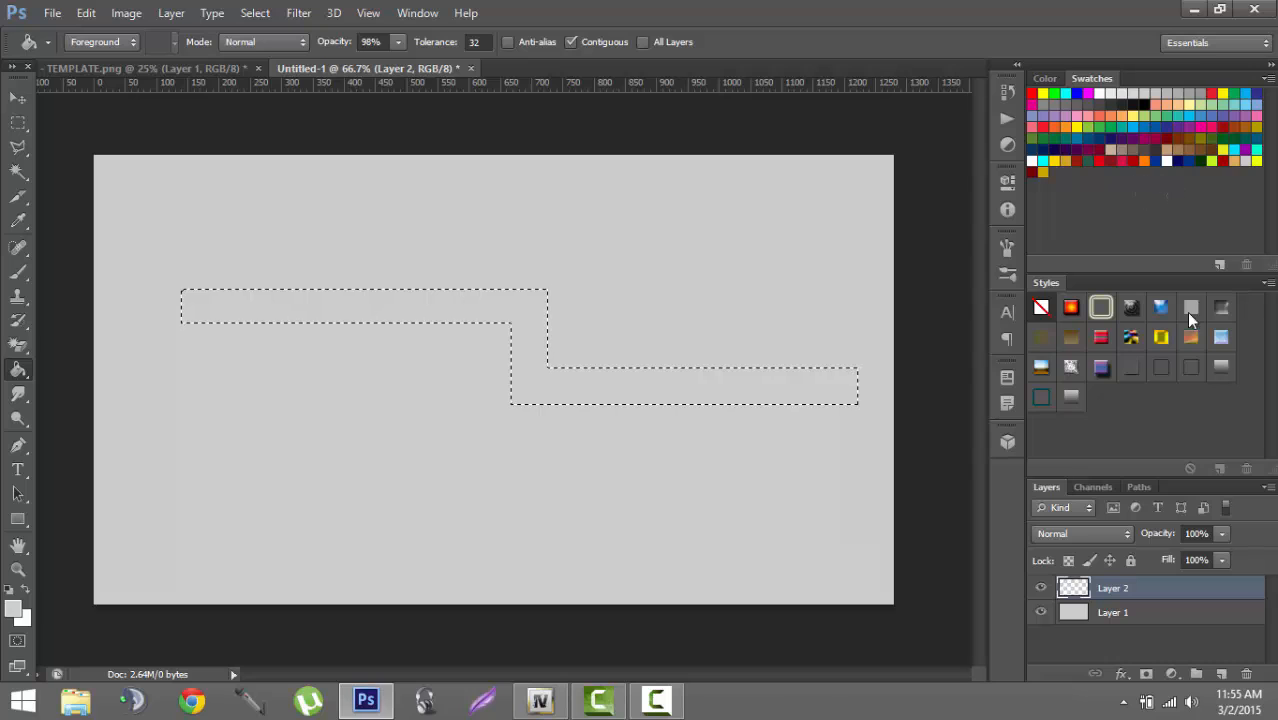
{"action": "left_click", "coordinate": [1162, 158]}
{"action": "left_click", "coordinate": [724, 390]}
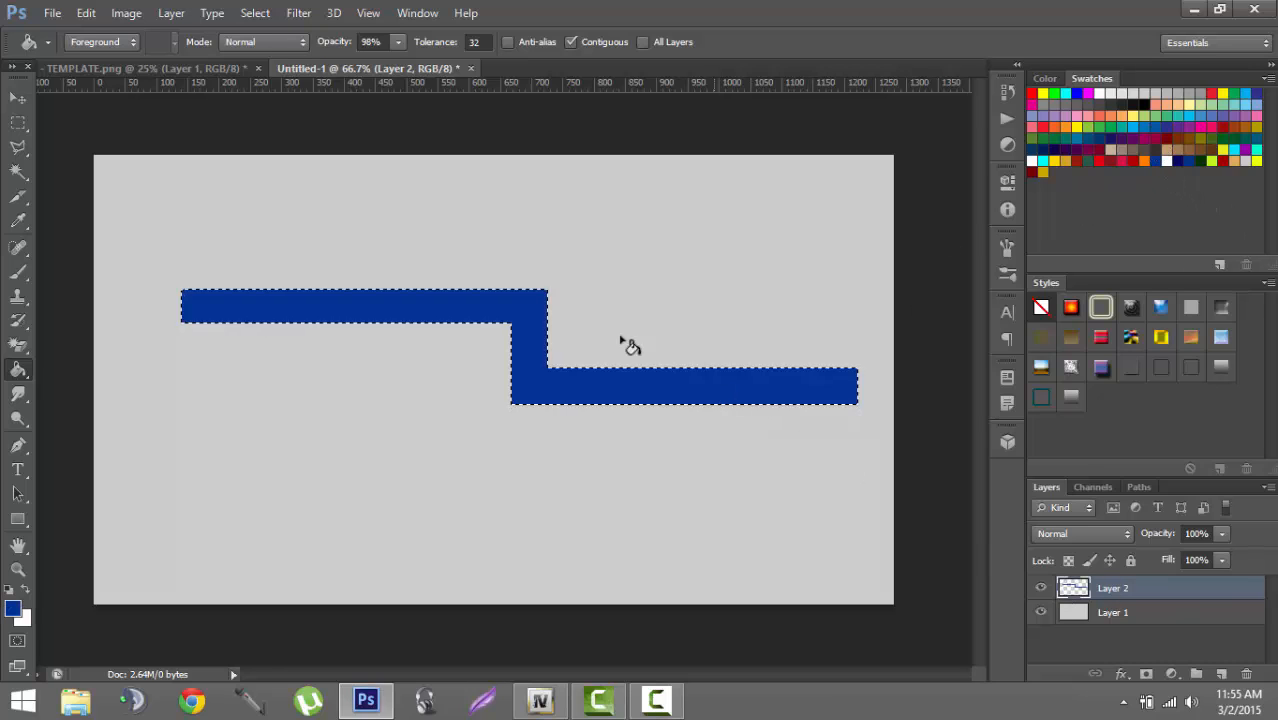
{"action": "left_click", "coordinate": [17, 98]}
{"action": "left_click", "coordinate": [17, 122]}
{"action": "left_click", "coordinate": [219, 188]}
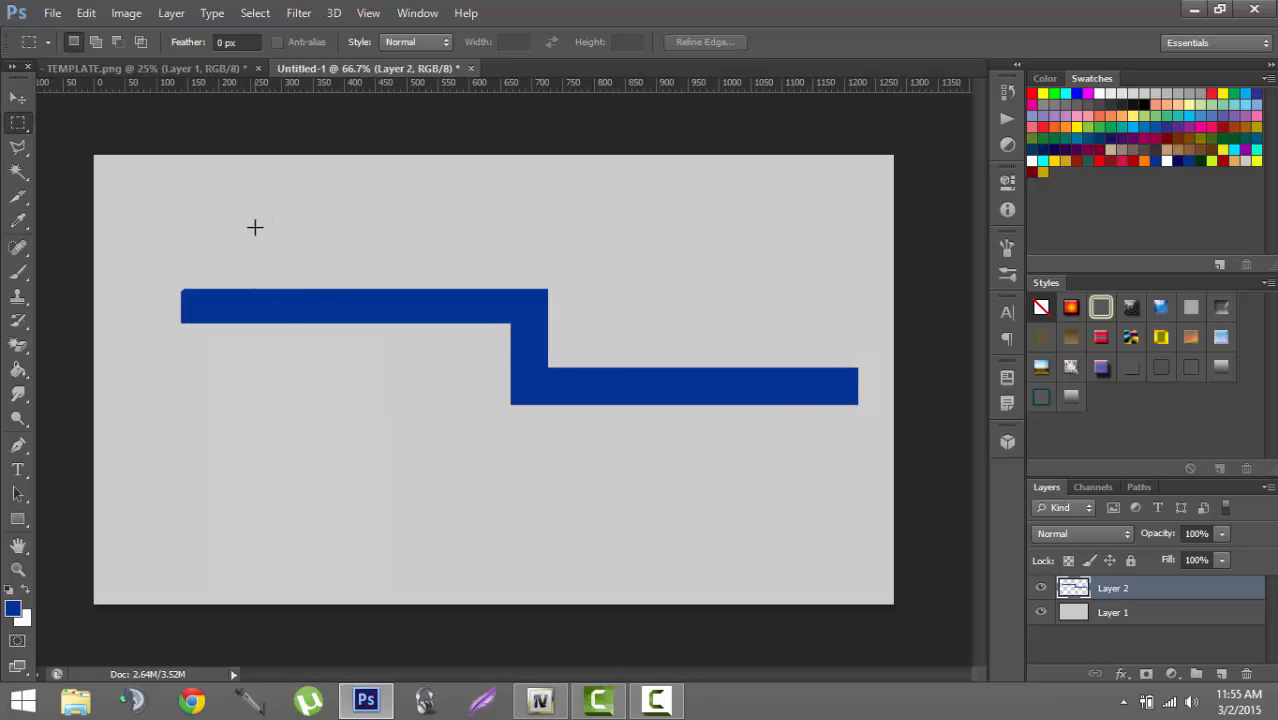
- Outline a trapezoid with slanted sides below the blue stripe using the Polygonal Lasso
{"action": "left_click", "coordinate": [17, 98]}
{"action": "left_click", "coordinate": [17, 147]}
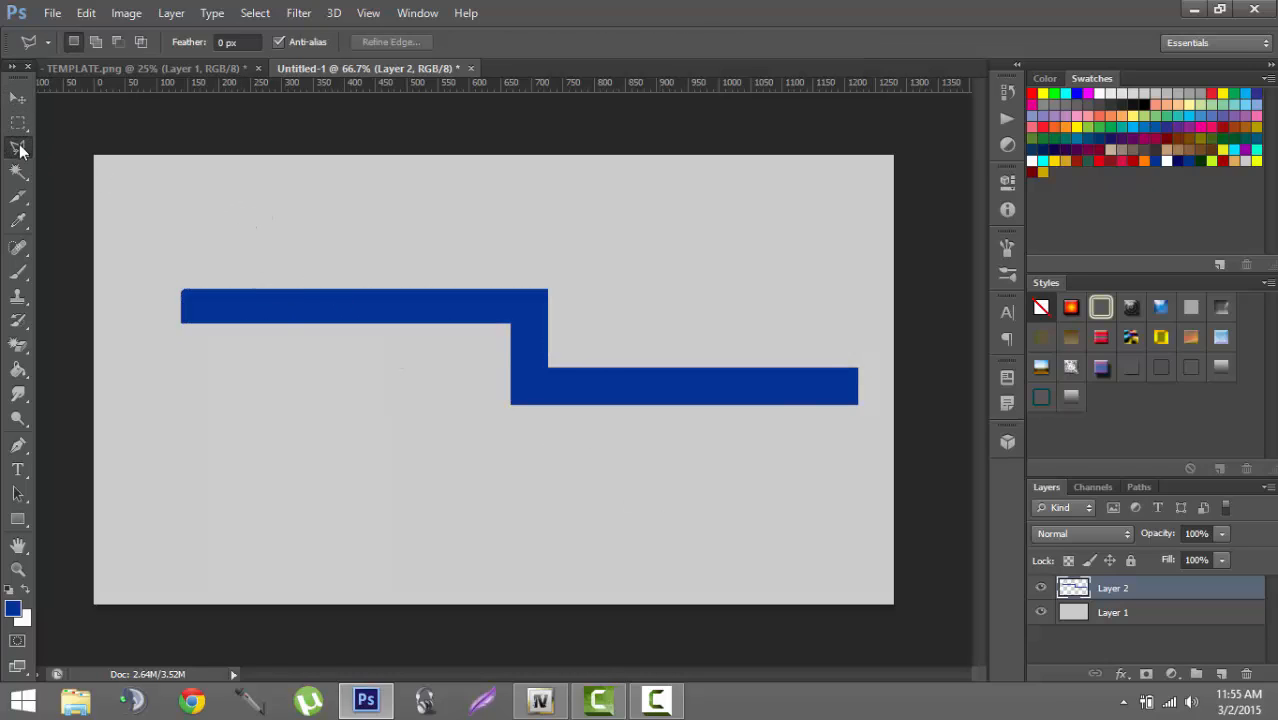
{"action": "left_click", "coordinate": [197, 433]}
{"action": "left_click", "coordinate": [433, 432]}
{"action": "left_click", "coordinate": [348, 517]}
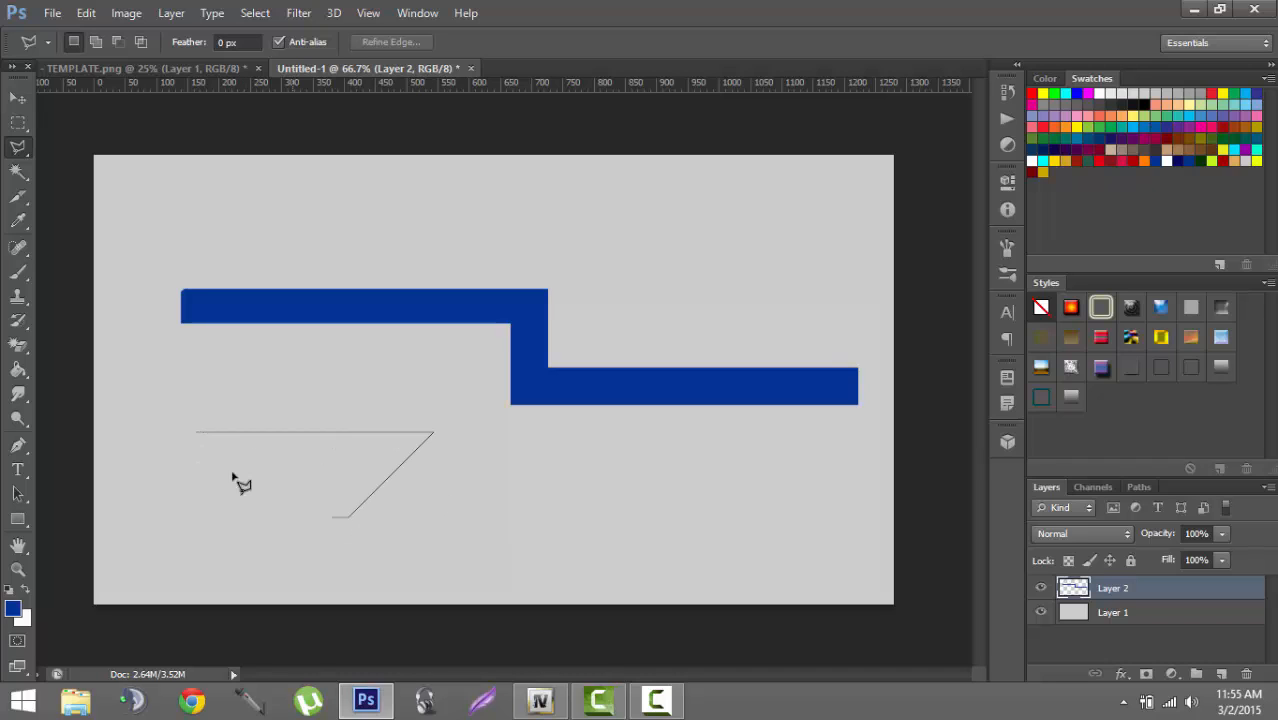
{"action": "left_click", "coordinate": [224, 517]}
{"action": "left_click", "coordinate": [224, 432]}
{"action": "key", "text": "BackSpace"}
{"action": "left_click", "coordinate": [197, 435]}
{"action": "left_click", "coordinate": [17, 98]}
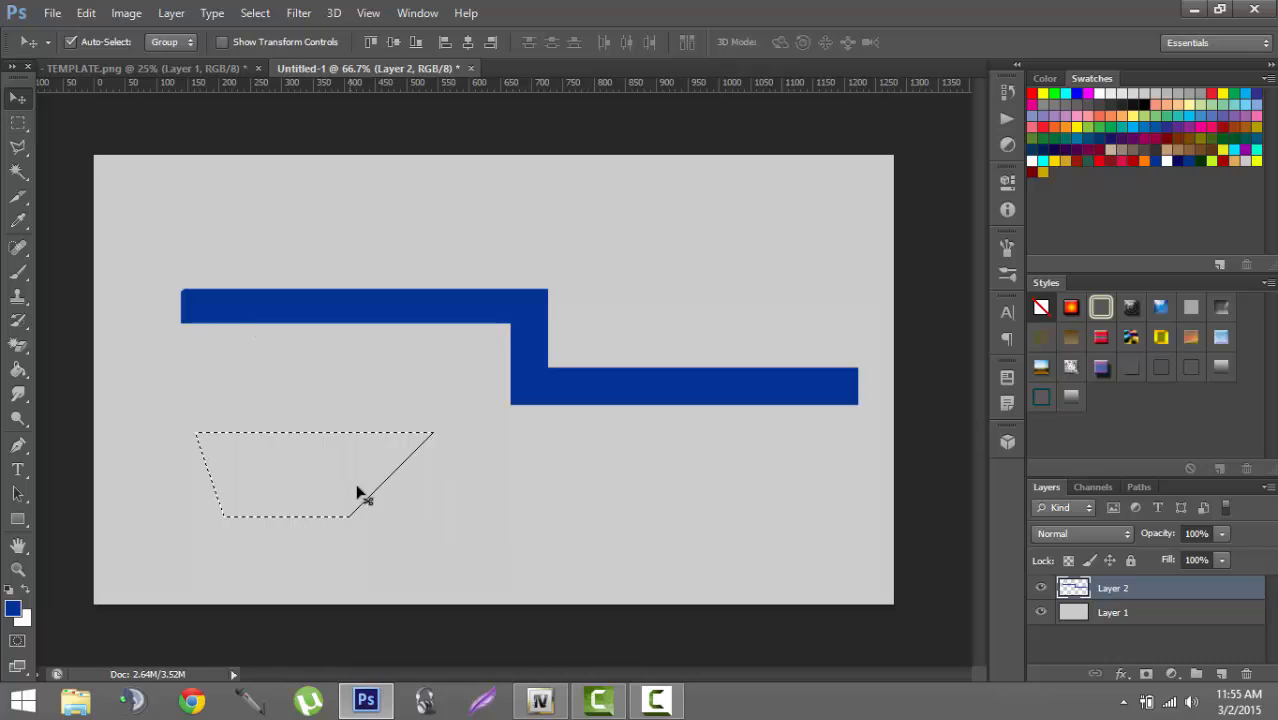
- Fill the trapezoid selection with dark blue on Layer 1 and deselect it
{"action": "left_click", "coordinate": [1113, 610]}
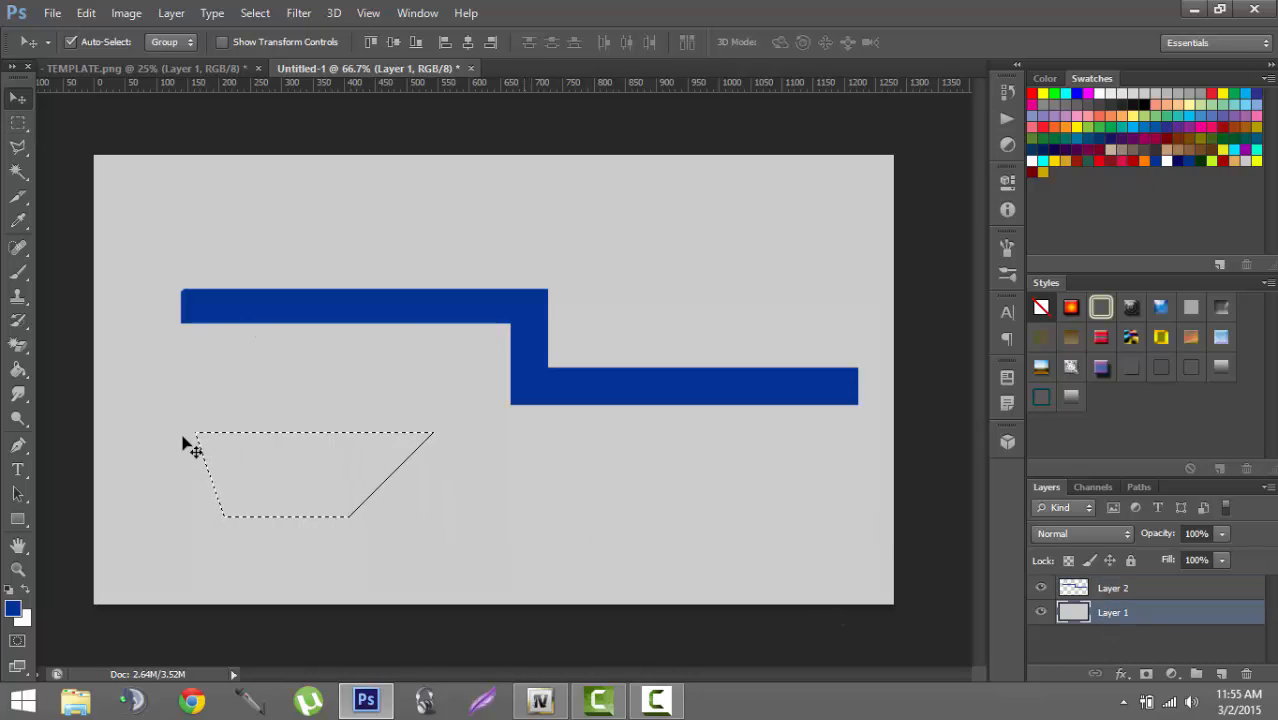
{"action": "left_click", "coordinate": [17, 372]}
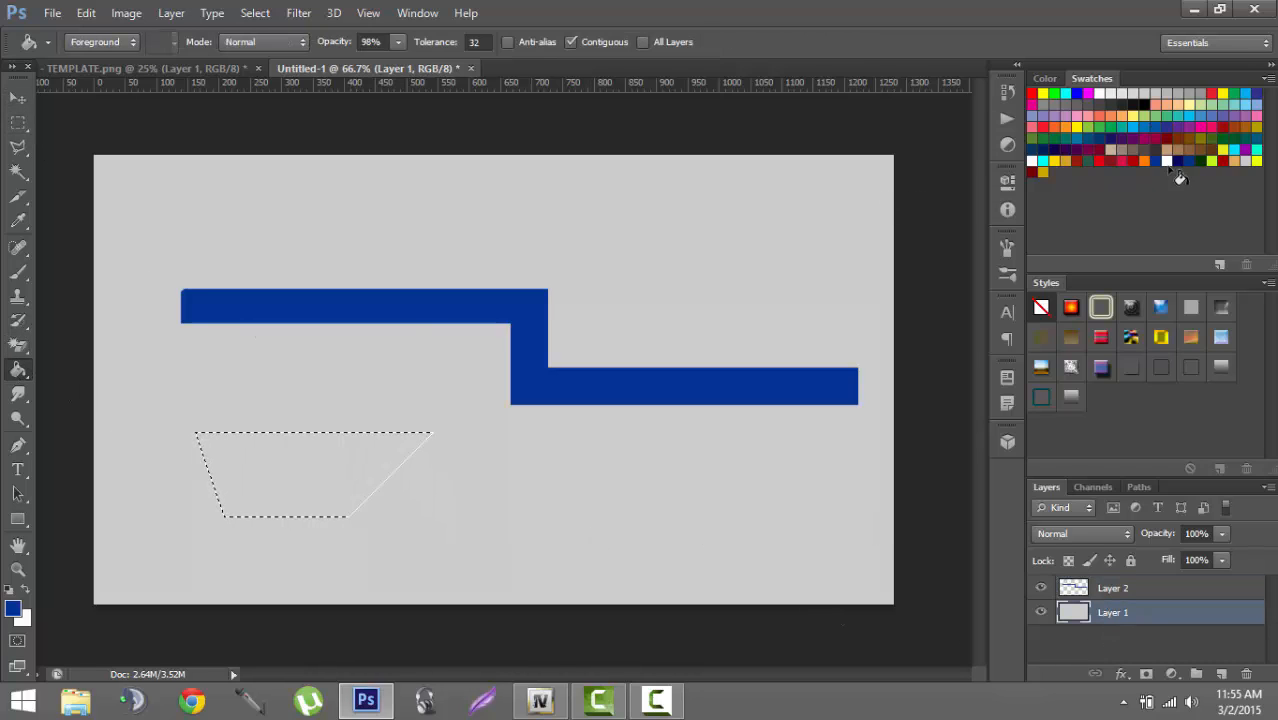
{"action": "left_click", "coordinate": [322, 477]}
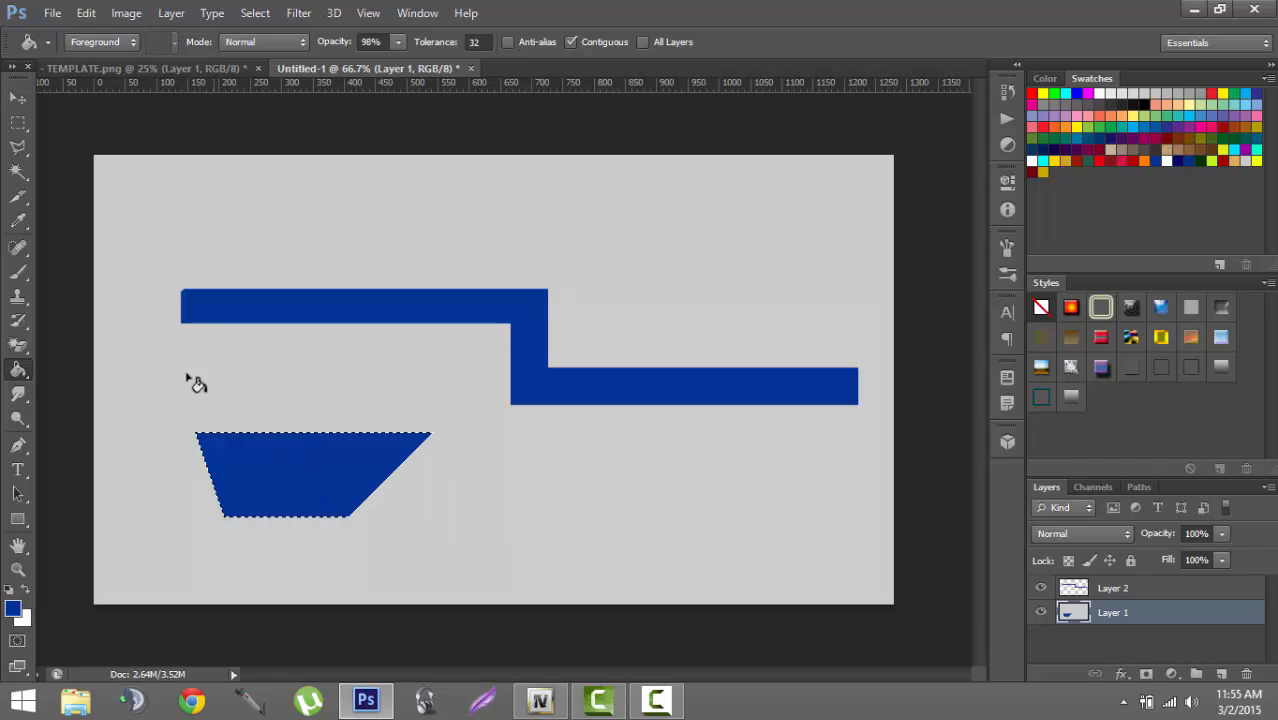
{"action": "left_click", "coordinate": [18, 97]}
{"action": "left_click", "coordinate": [18, 121]}
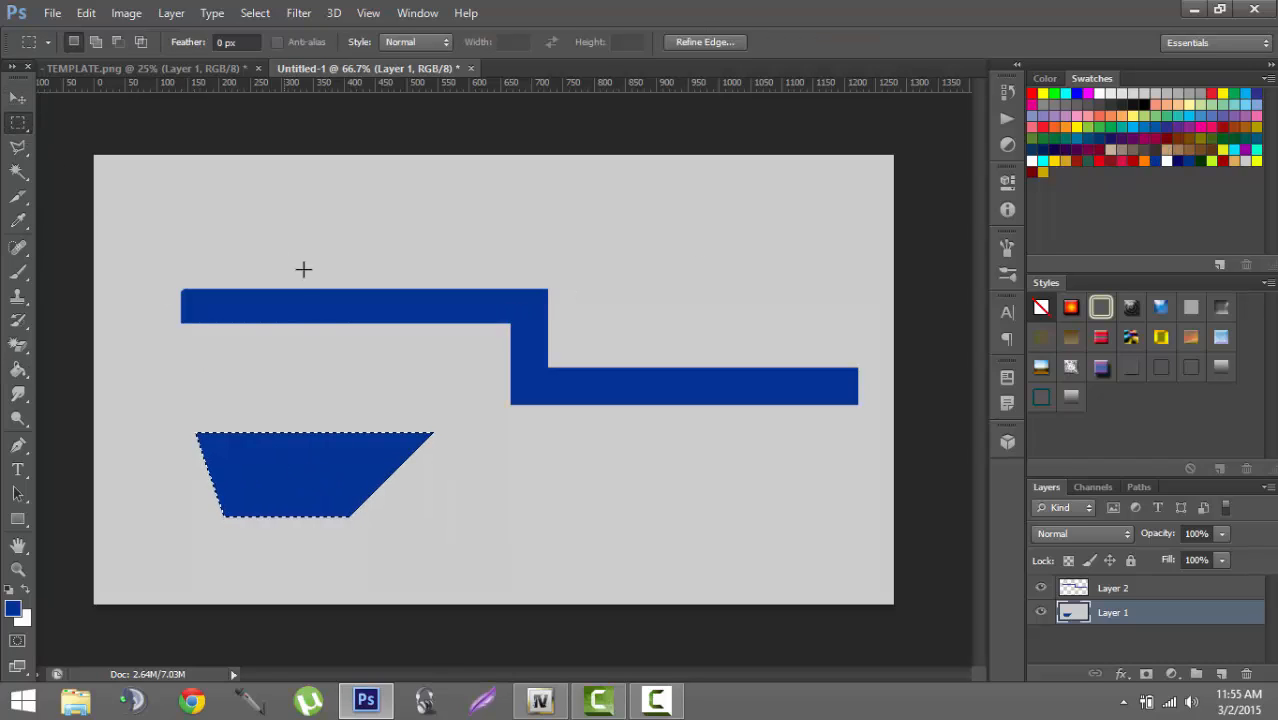
{"action": "left_click", "coordinate": [302, 268]}
{"action": "left_click", "coordinate": [304, 268]}
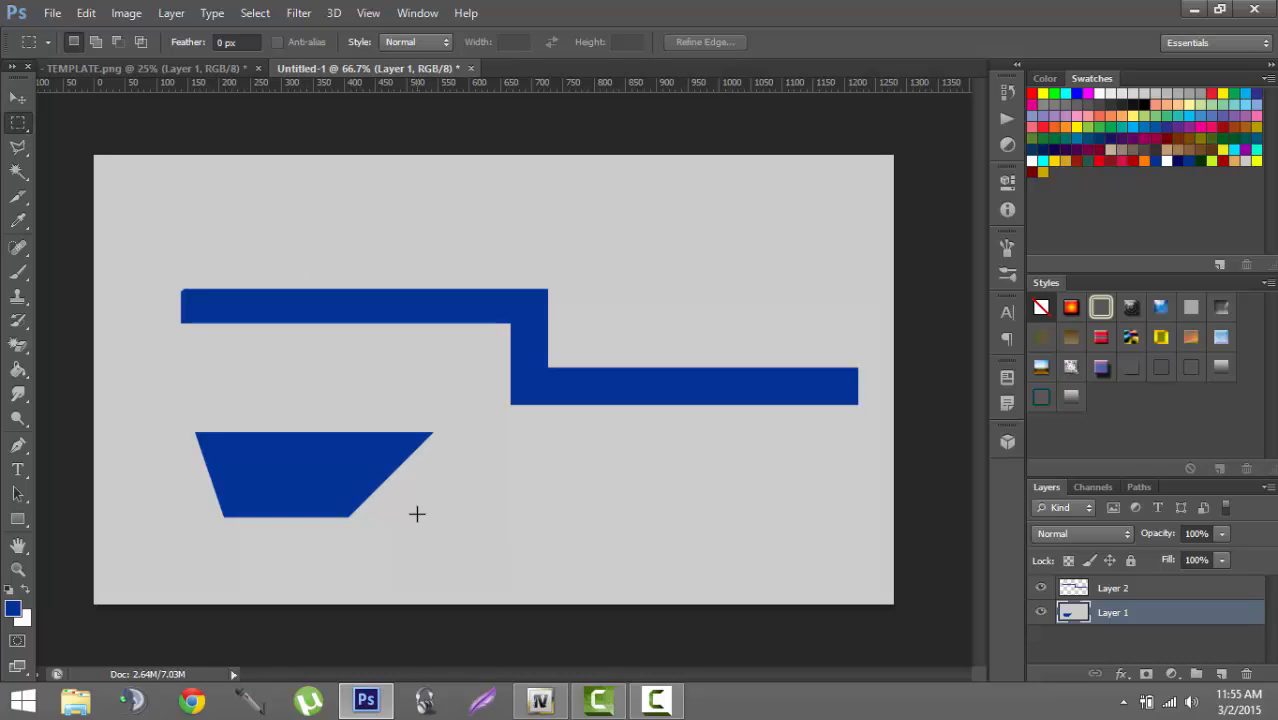
- Undo the trapezoid's deselection, fill and outline, leaving only the stepped stripe
{"action": "key", "text": "ctrl+z"}
{"action": "key", "text": "ctrl+alt+z"}
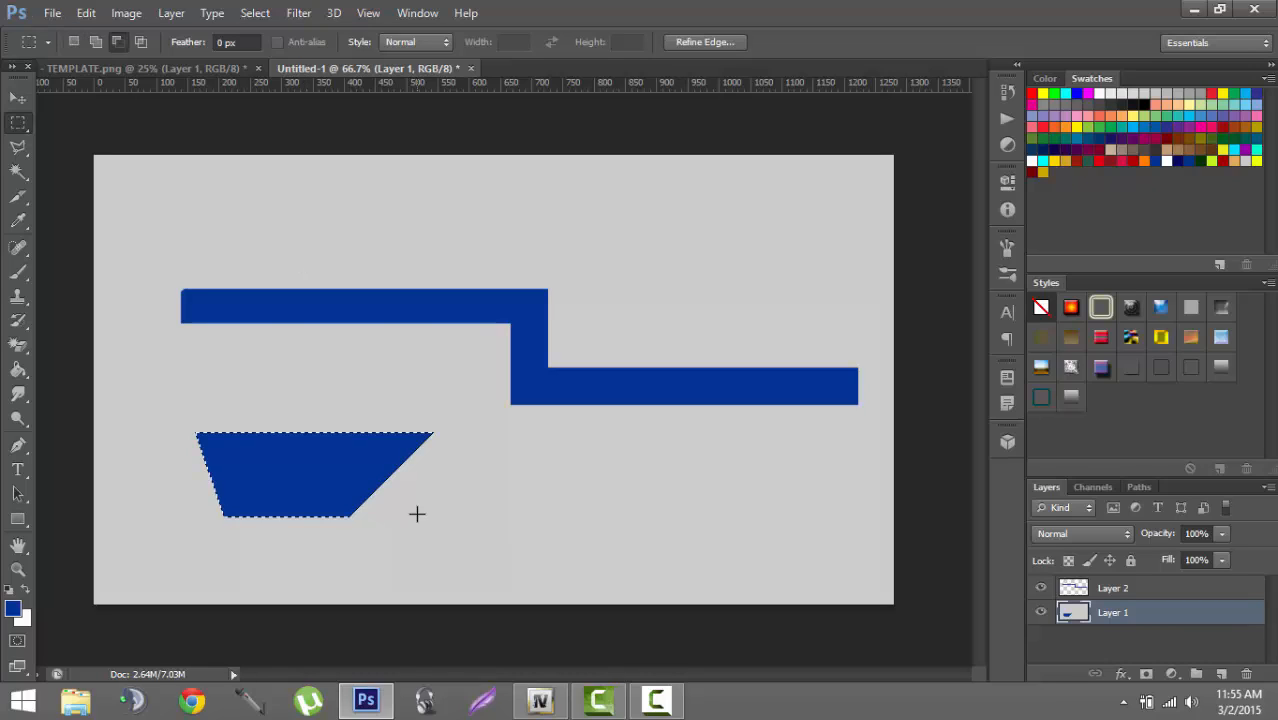
{"action": "key", "text": "ctrl+alt+z"}
{"action": "key", "text": "ctrl+alt+z"}
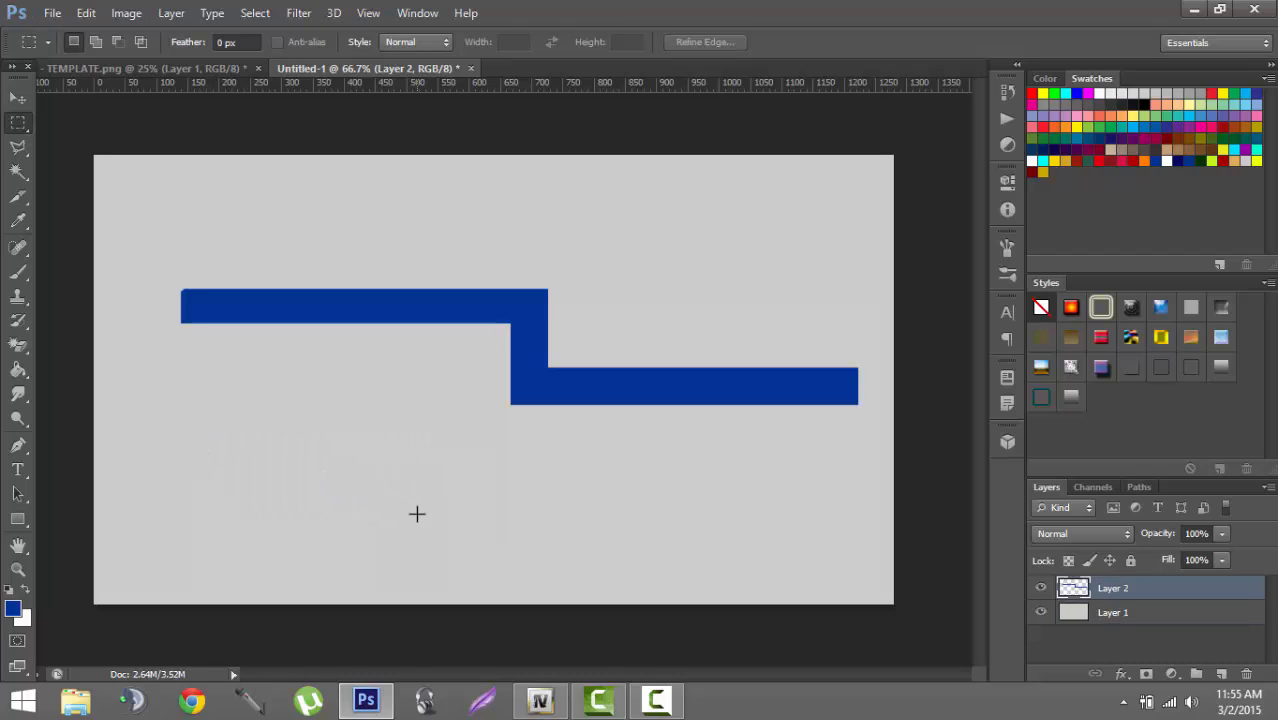
- Move the blue stripe into the TEMPLATE.png document and place it over the rear half of the upper van side view
{"action": "left_click", "coordinate": [17, 98]}
{"action": "left_click_drag", "start_coordinate": [220, 240], "coordinate": [524, 460]}
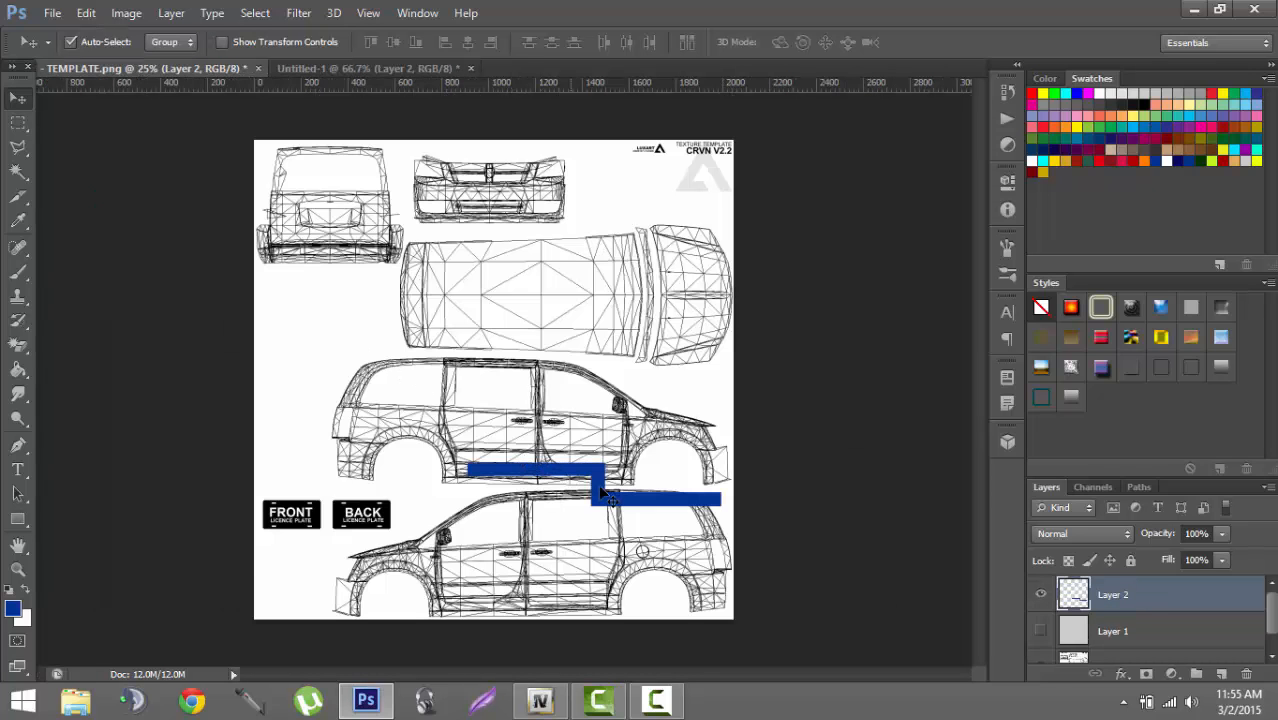
{"action": "left_click_drag", "start_coordinate": [605, 495], "coordinate": [472, 450]}
{"action": "key", "text": "ctrl+z"}
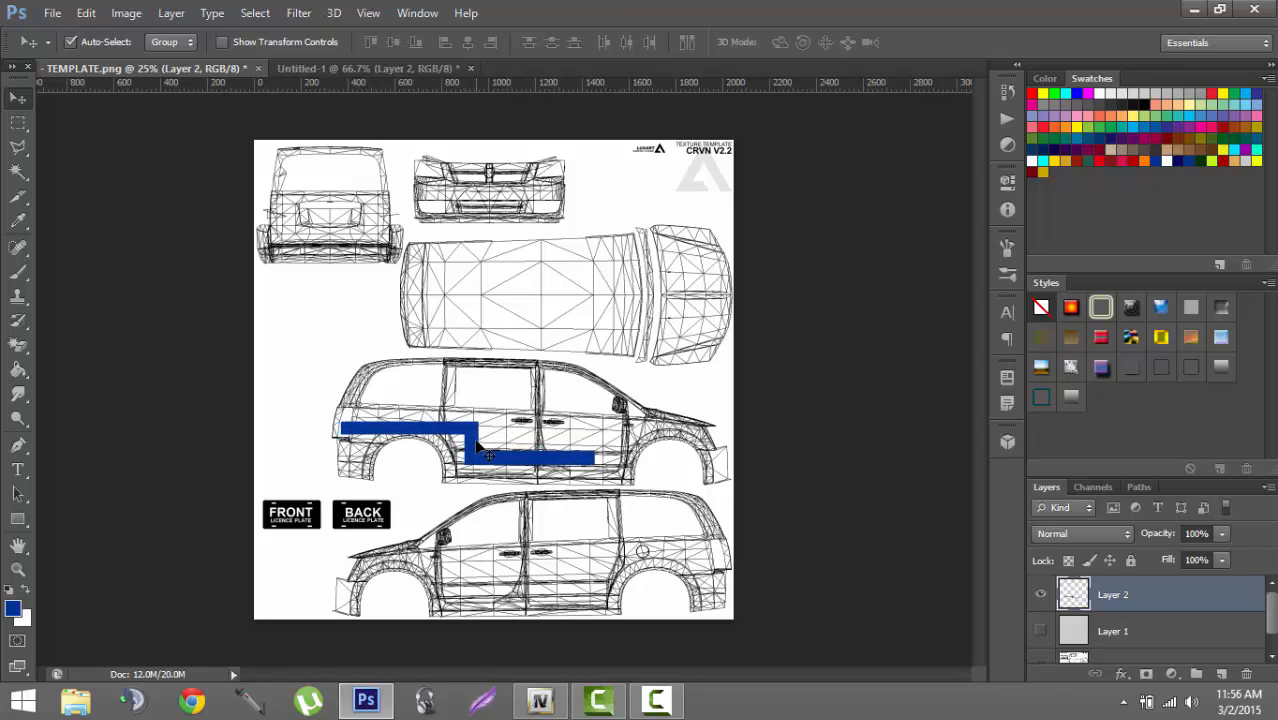
- Free-transform the blue stripe, stretching it forward to the front wheel arch and rotating it about 1° clockwise along the van's side
{"action": "scroll", "coordinate": [478, 446], "scroll_direction": "up", "scroll_amount": 3}
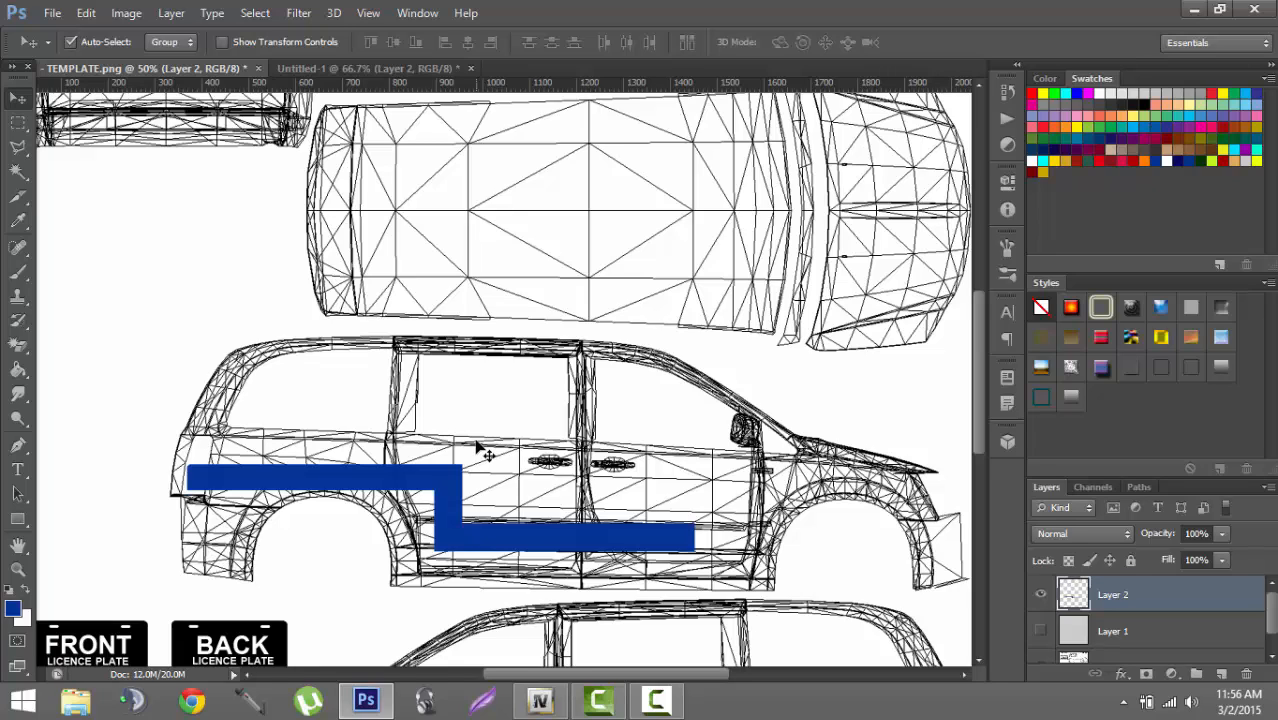
{"action": "key", "text": "ctrl+t"}
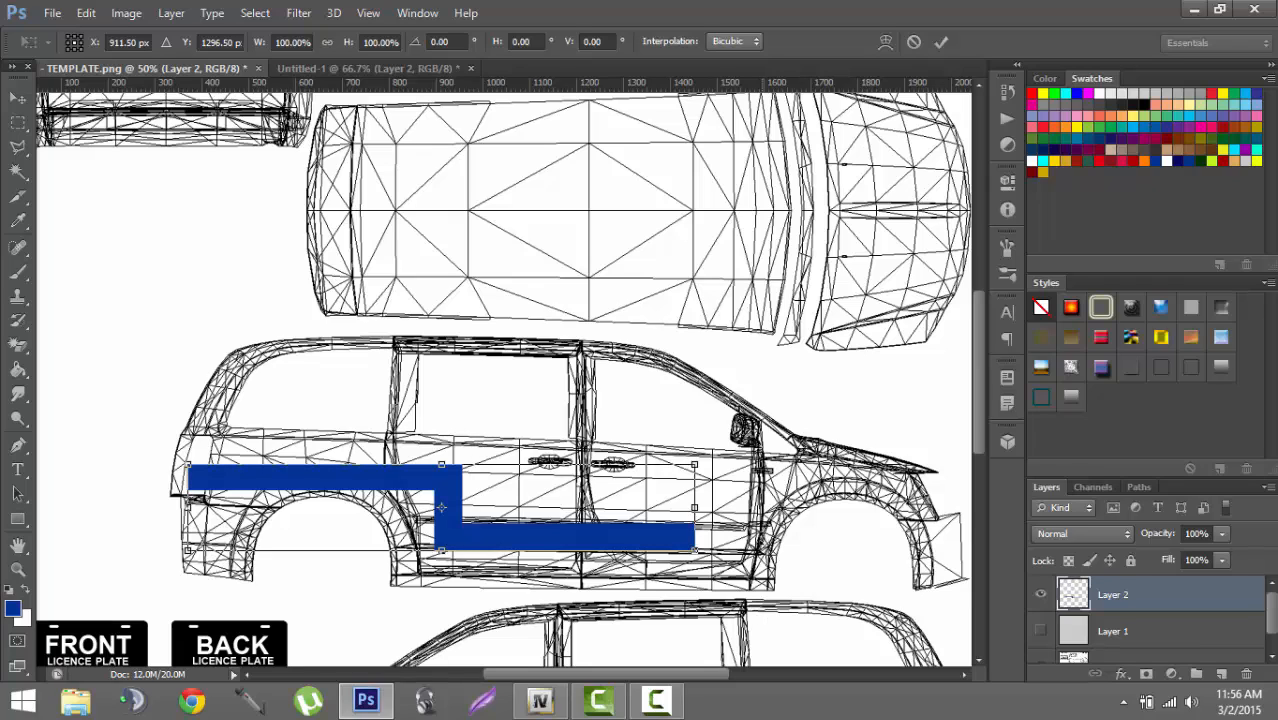
{"action": "left_click_drag", "start_coordinate": [697, 525], "coordinate": [843, 524]}
{"action": "mouse_move", "coordinate": [501, 465]}
{"action": "left_mouse_down"}
{"action": "mouse_move", "coordinate": [501, 482]}
{"action": "mouse_move", "coordinate": [501, 435]}
{"action": "mouse_move", "coordinate": [501, 478]}
{"action": "mouse_move", "coordinate": [501, 465]}
{"action": "left_mouse_up"}
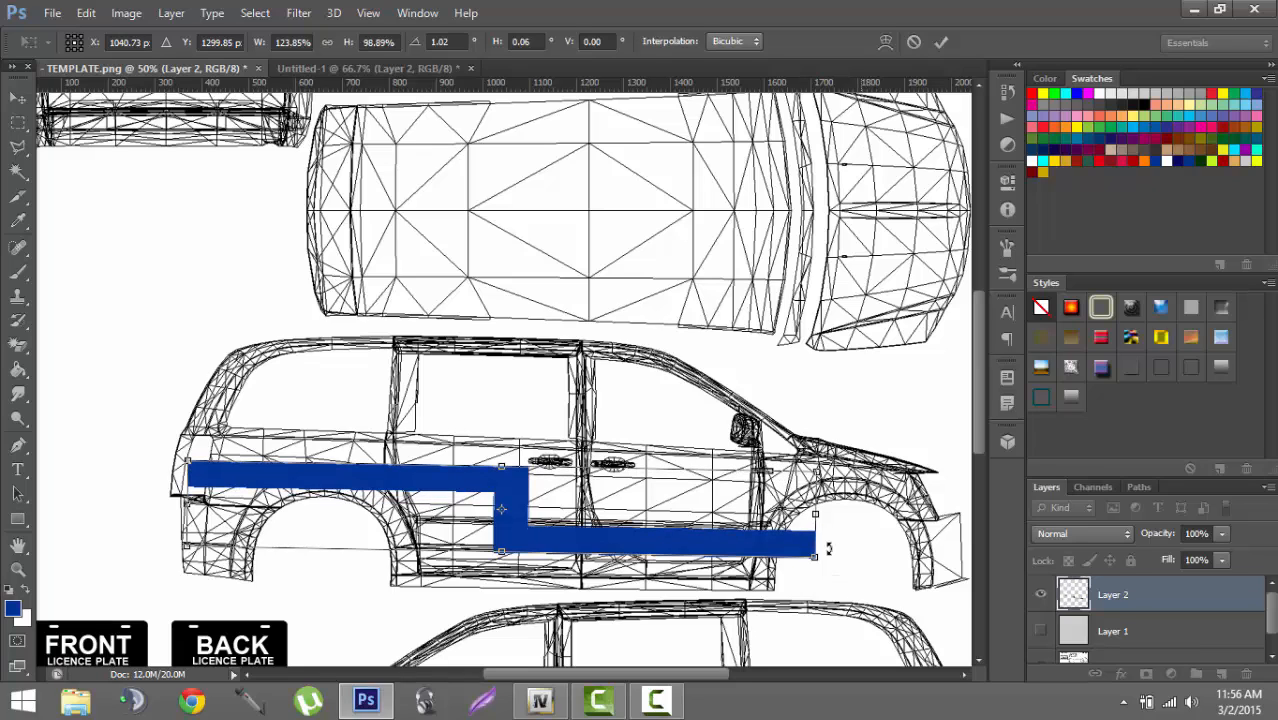
{"action": "left_click_drag", "start_coordinate": [822, 539], "coordinate": [814, 541]}
{"action": "key", "text": "Return"}
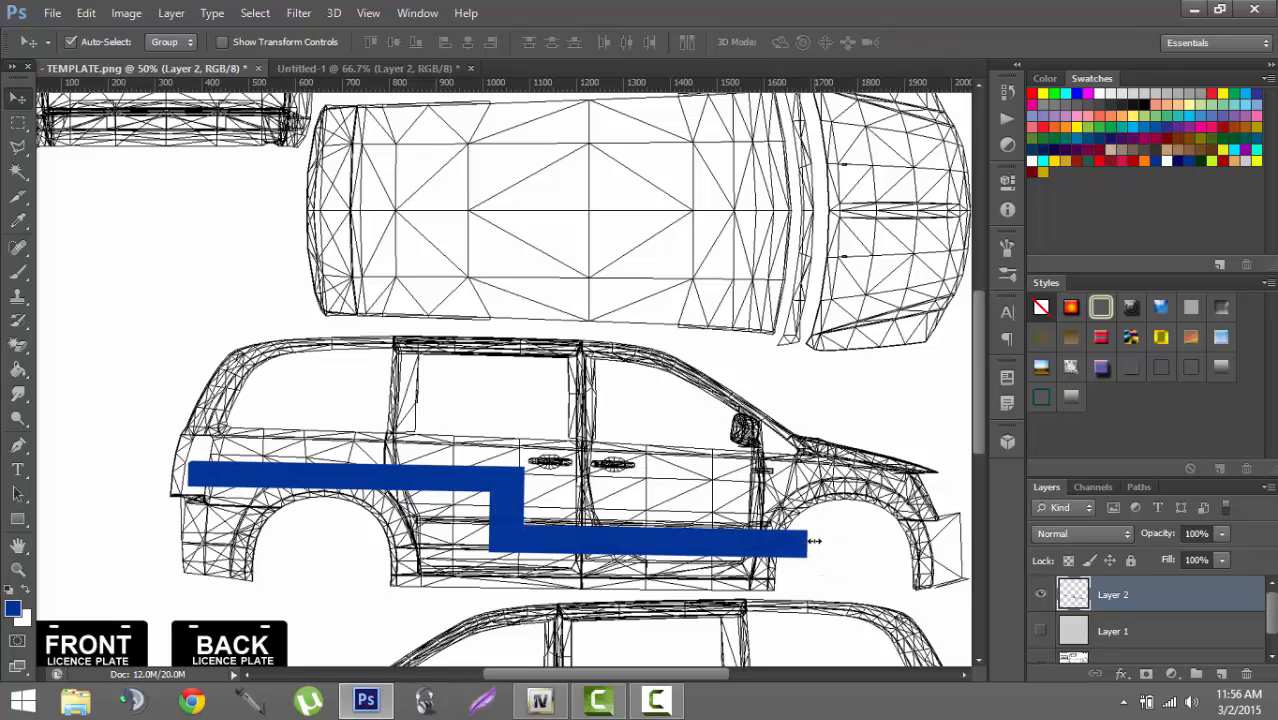
- Nudge the blue stripe slightly toward the van's rear edge on the side view
{"action": "key", "text": "Left"}
{"action": "key", "text": "Left"}
{"action": "key", "text": "Left"}
{"action": "key", "text": "Left"}
{"action": "key", "text": "Left"}
{"action": "key", "text": "Left"}
{"action": "key", "text": "Left"}
{"action": "key", "text": "Left"}
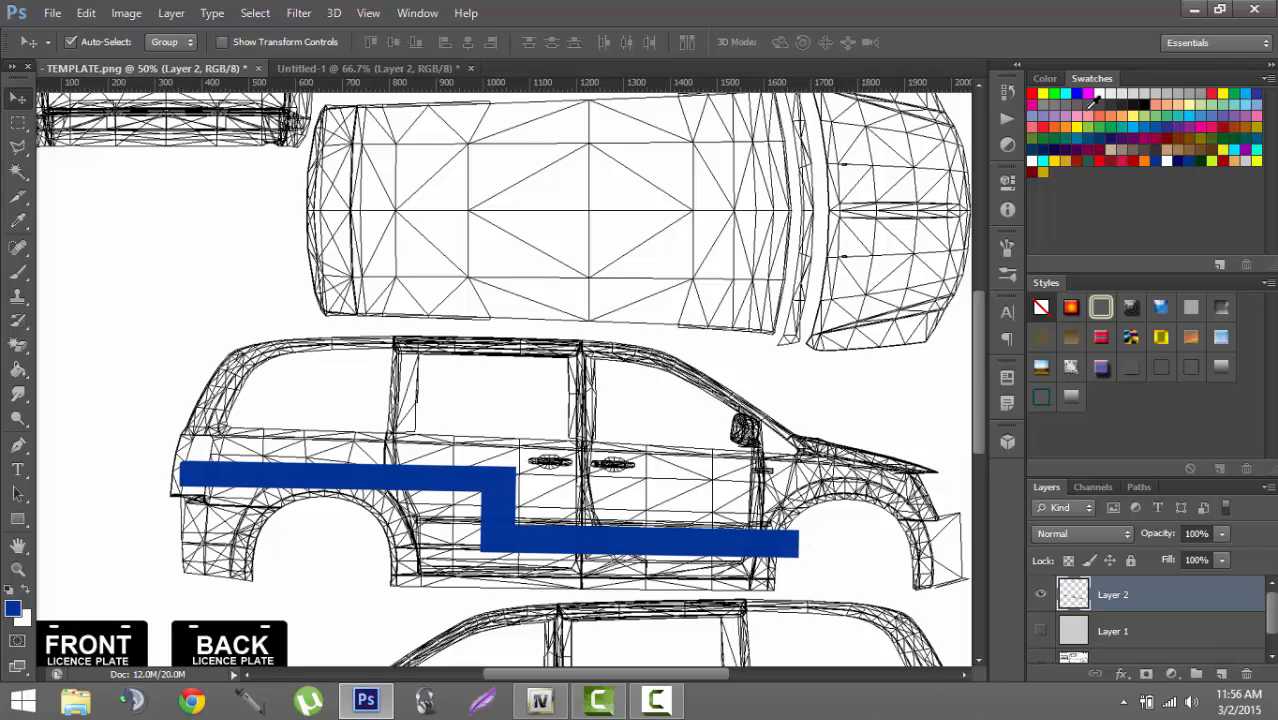
- Open the Prime2.0 subfolder of the desktop's Folder in a maximized File Explorer window and show its files as medium icons
{"action": "left_click", "coordinate": [1194, 9]}
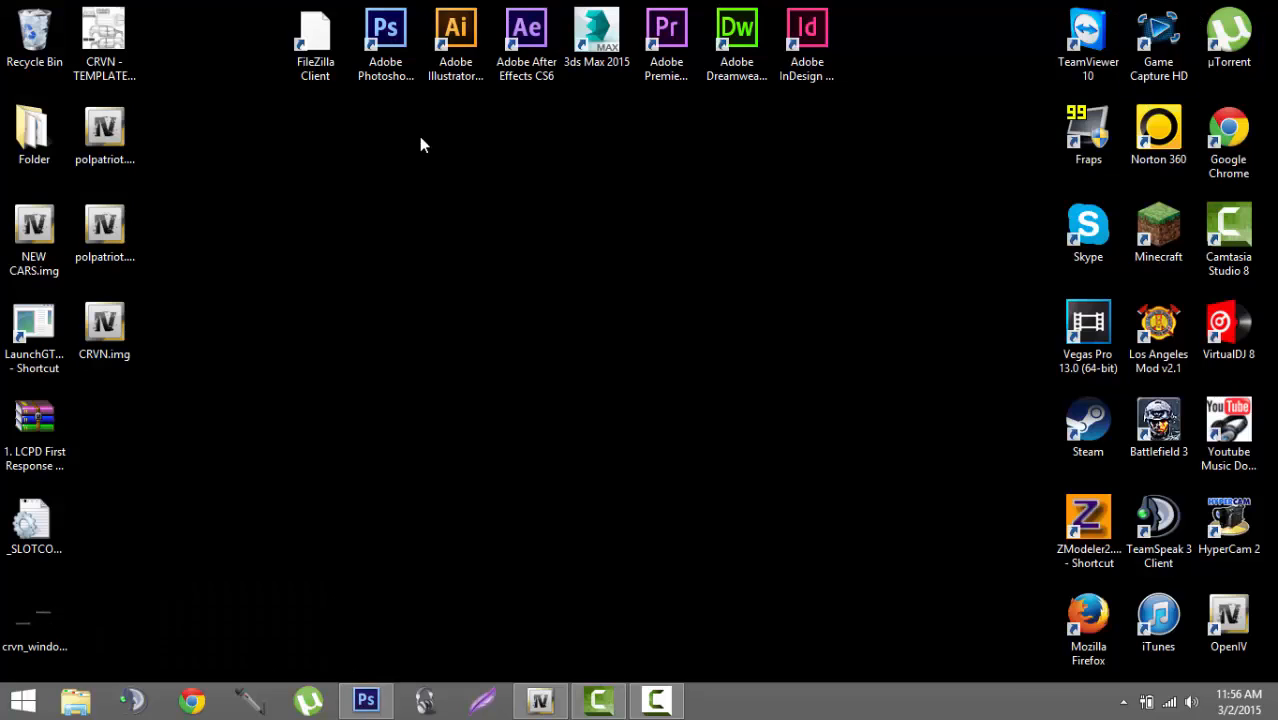
{"action": "double_click", "coordinate": [10, 165]}
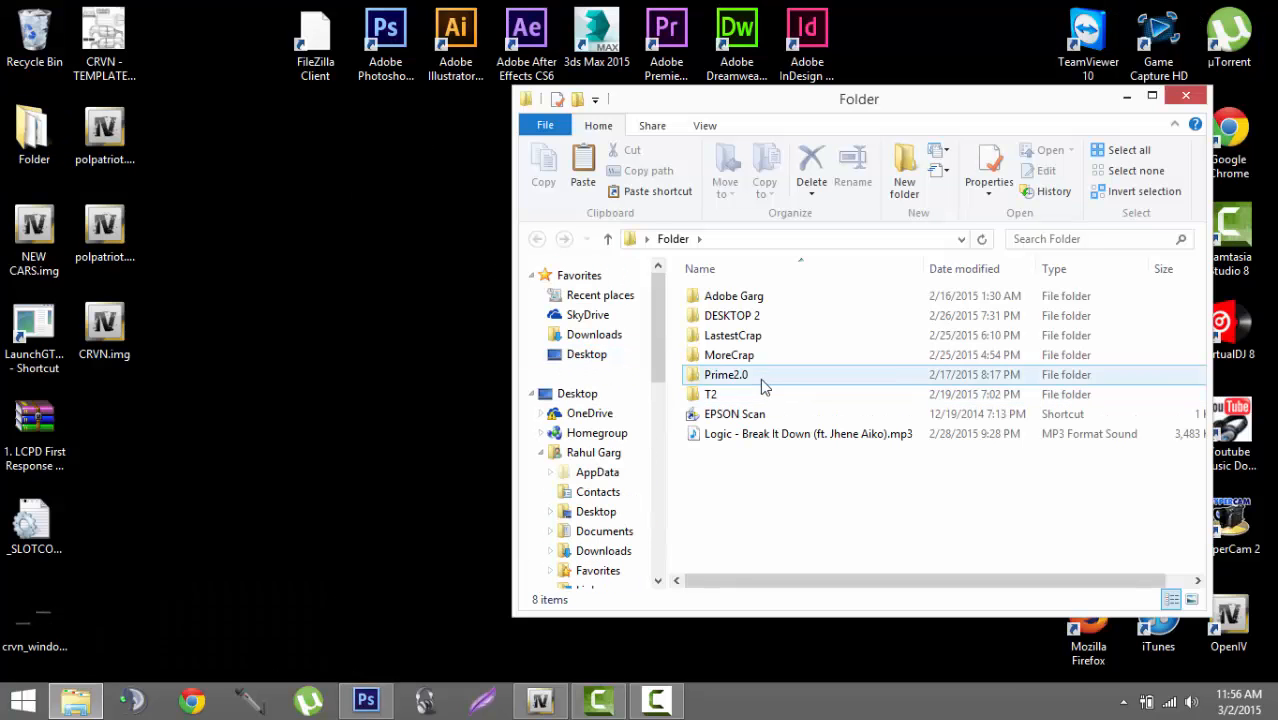
{"action": "double_click", "coordinate": [760, 378]}
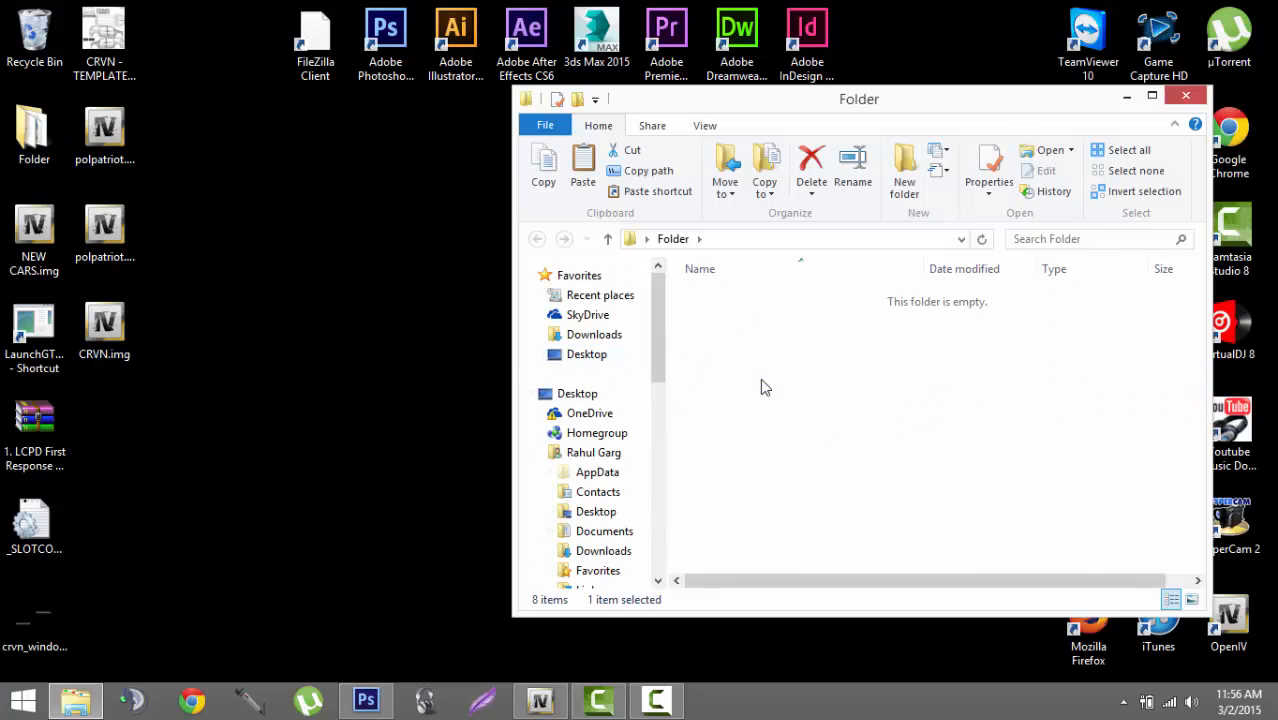
{"action": "left_click", "coordinate": [1152, 96]}
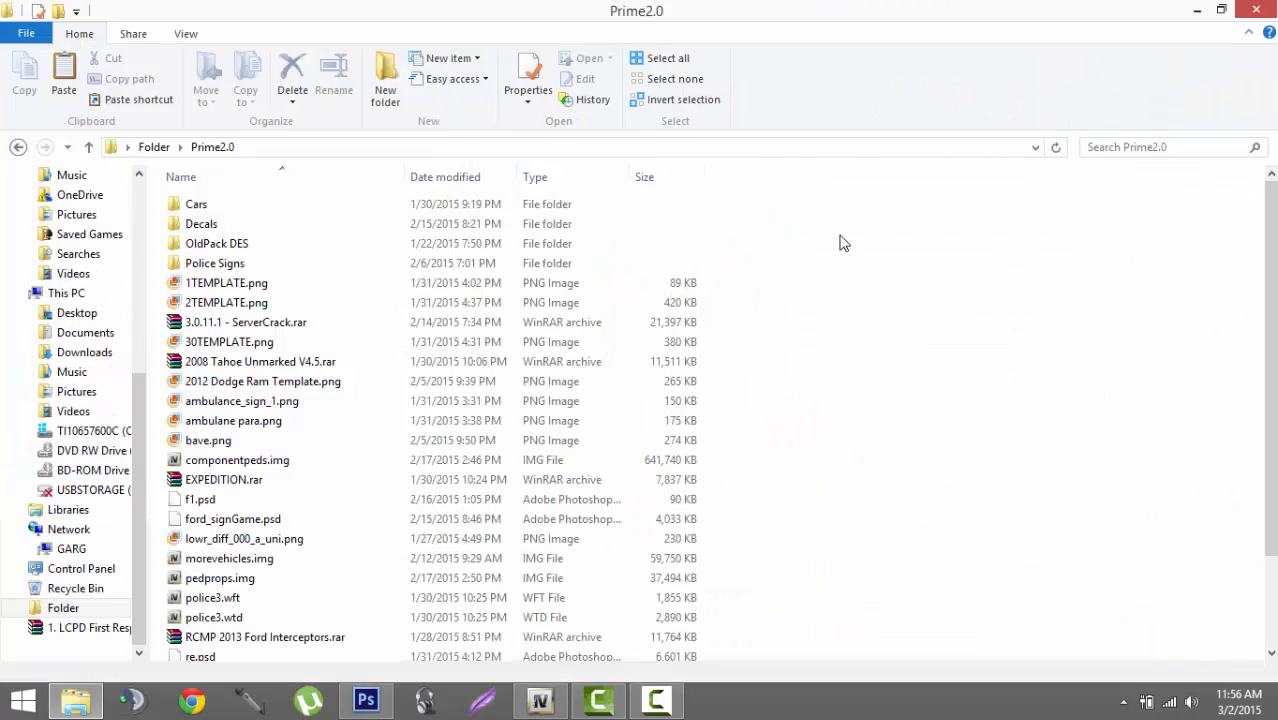
{"action": "left_click", "coordinate": [185, 34]}
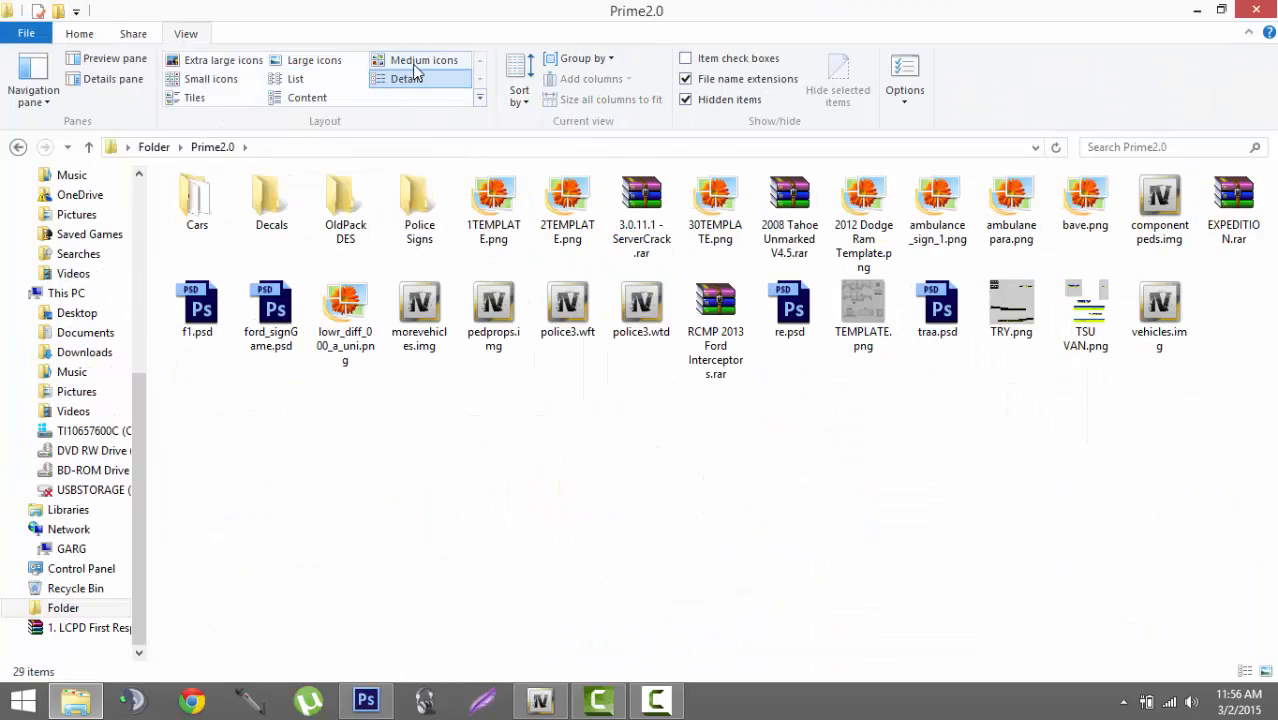
{"action": "left_click", "coordinate": [418, 62]}
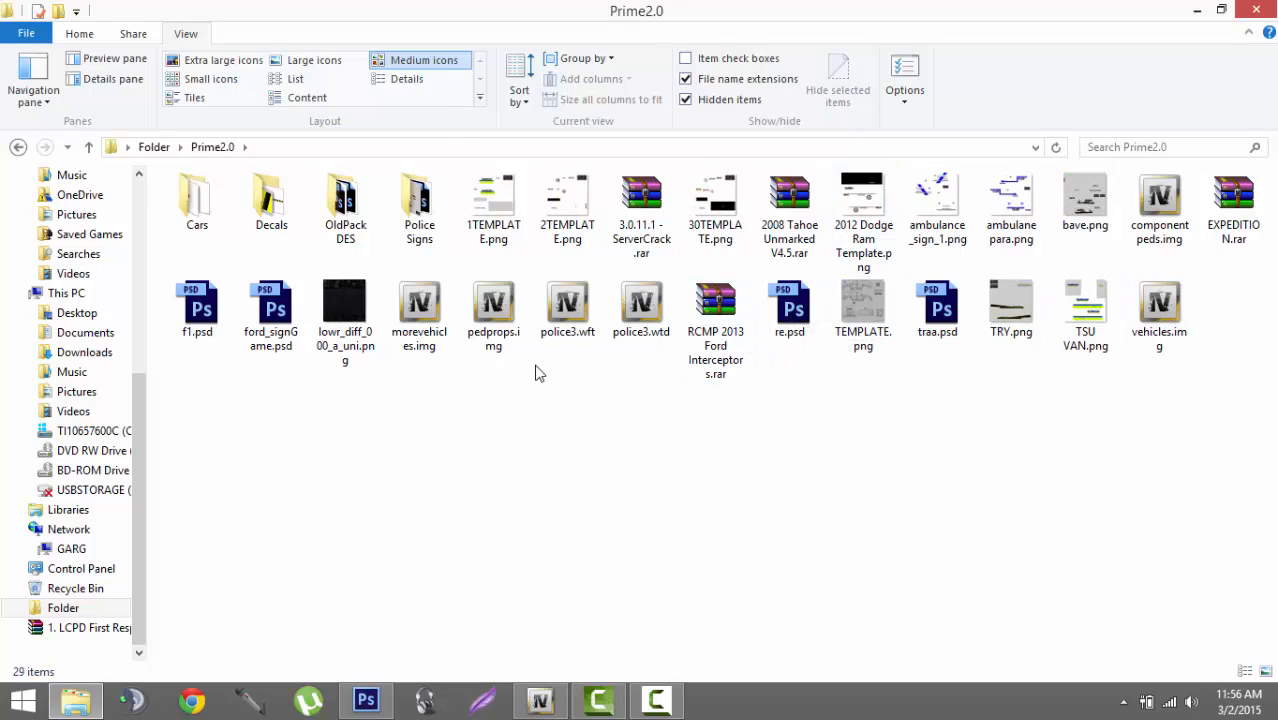
- Open f1.psd and ford_signGame.psd from Prime2.0 in Photoshop to check their graphics, closing ford_signGame.psd again
{"action": "double_click", "coordinate": [197, 308]}
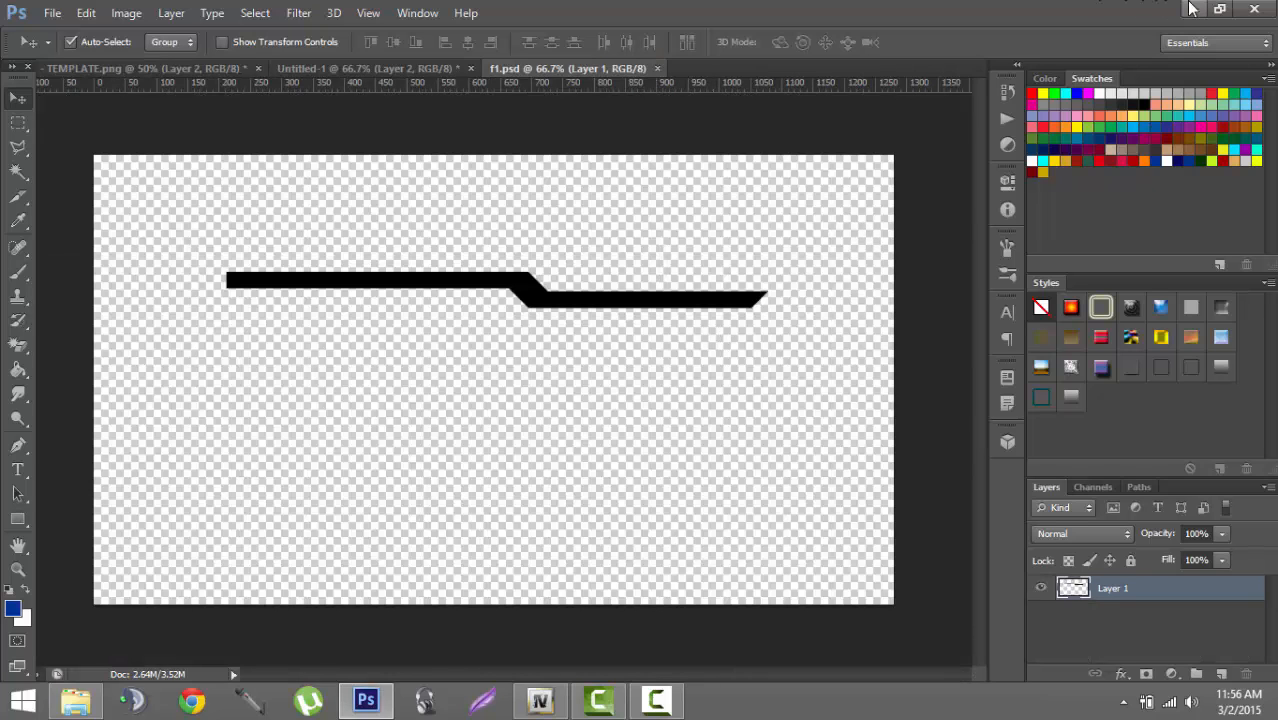
{"action": "left_click", "coordinate": [1194, 9]}
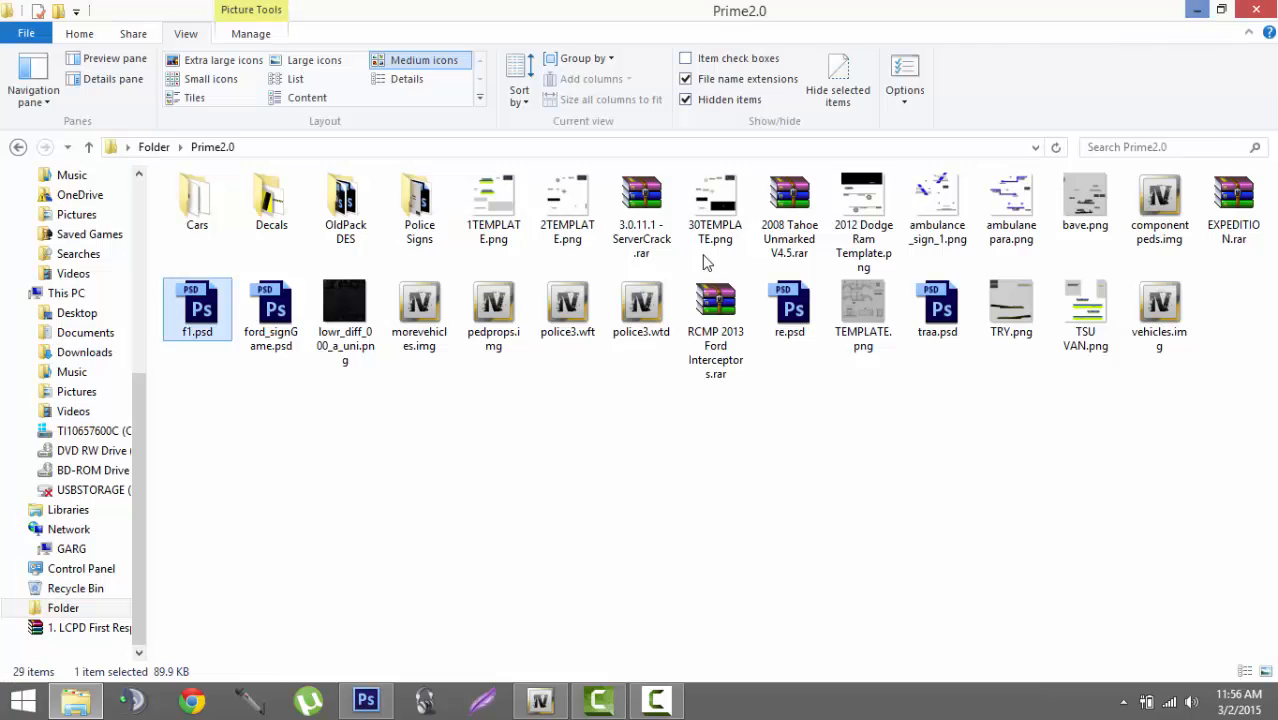
{"action": "double_click", "coordinate": [271, 310]}
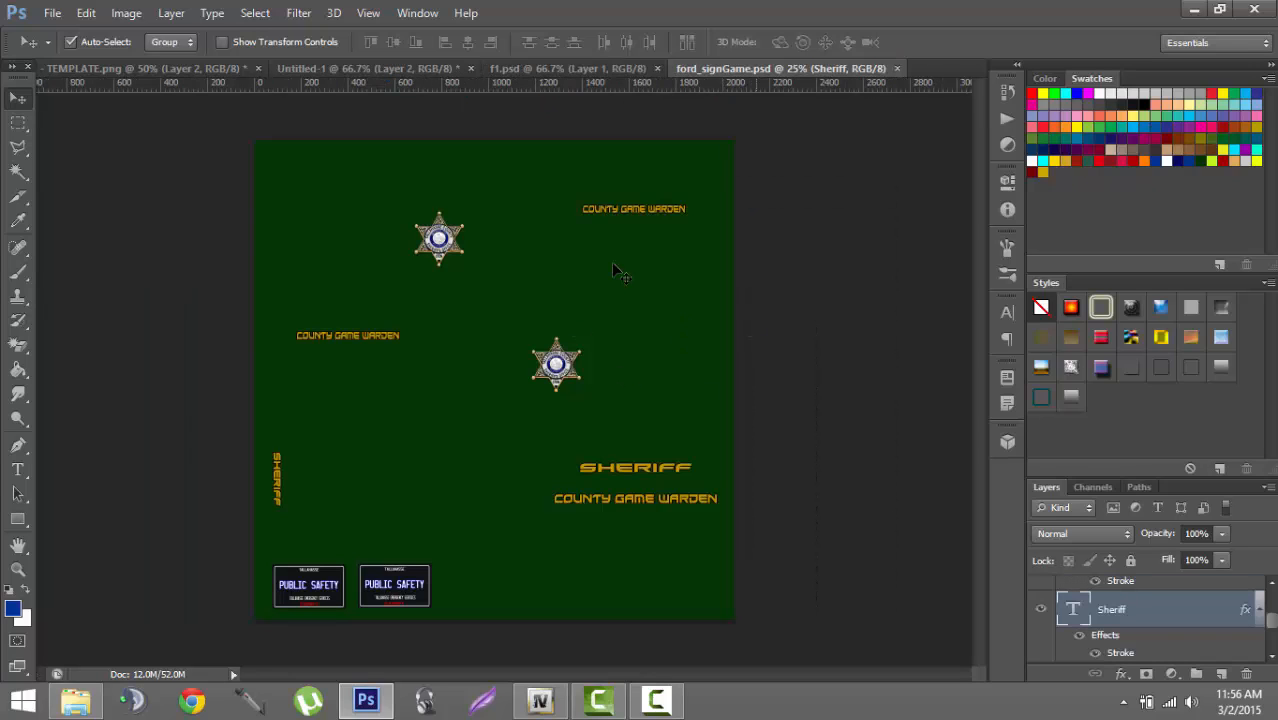
{"action": "left_click", "coordinate": [898, 68]}
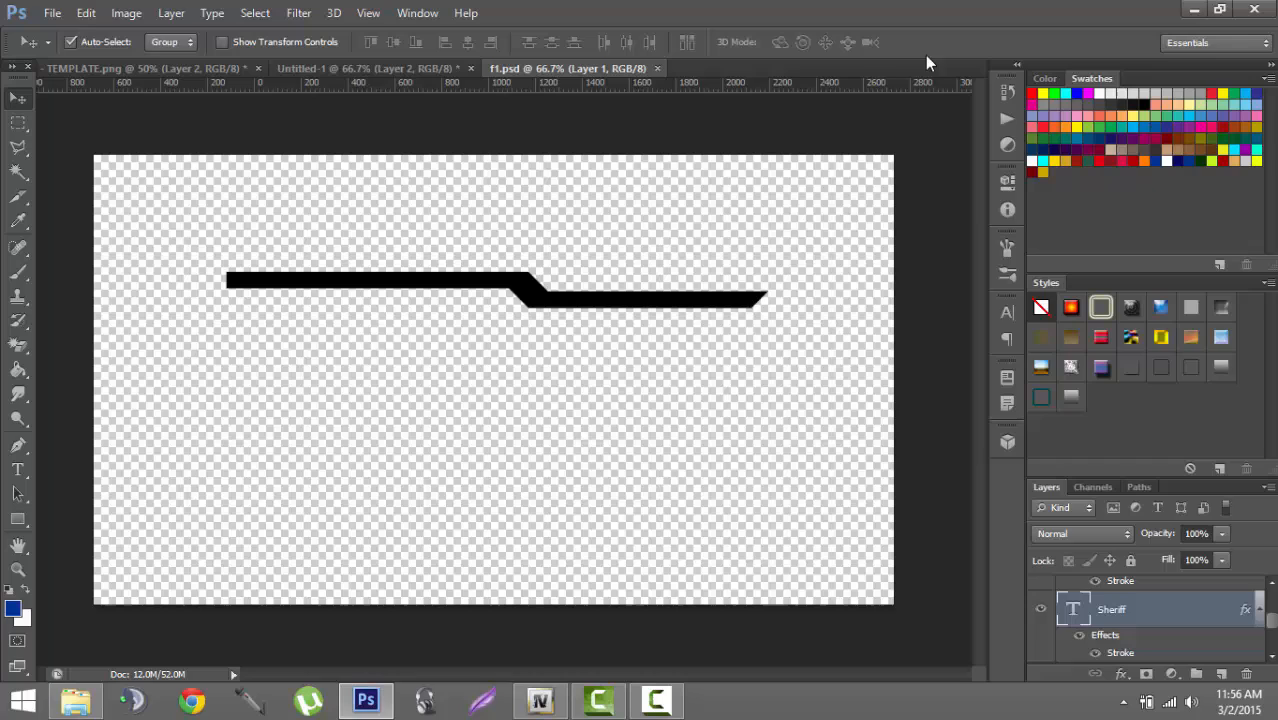
- Open re.psd and traa.psd from Prime2.0 in Photoshop, and close re.psd while keeping traa.psd open
{"action": "left_click", "coordinate": [1193, 10]}
{"action": "double_click", "coordinate": [799, 336]}
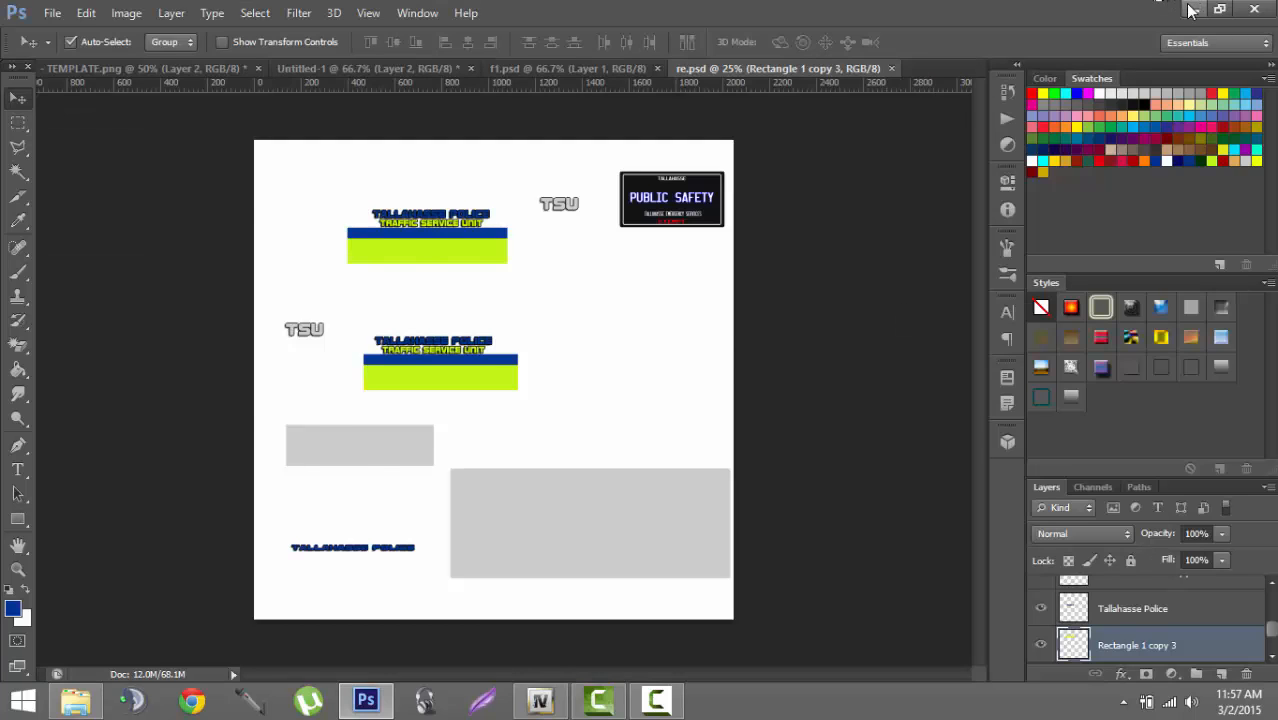
{"action": "left_click", "coordinate": [1193, 10]}
{"action": "left_click", "coordinate": [937, 303]}
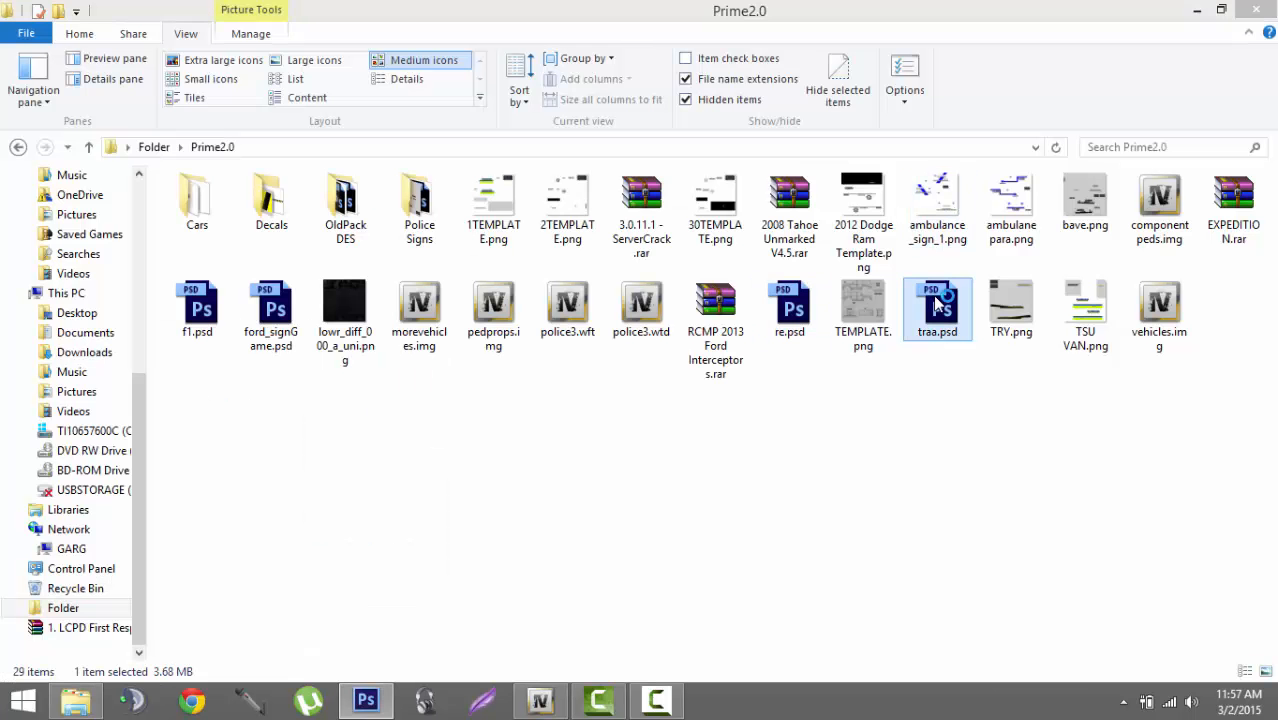
{"action": "double_click", "coordinate": [936, 302]}
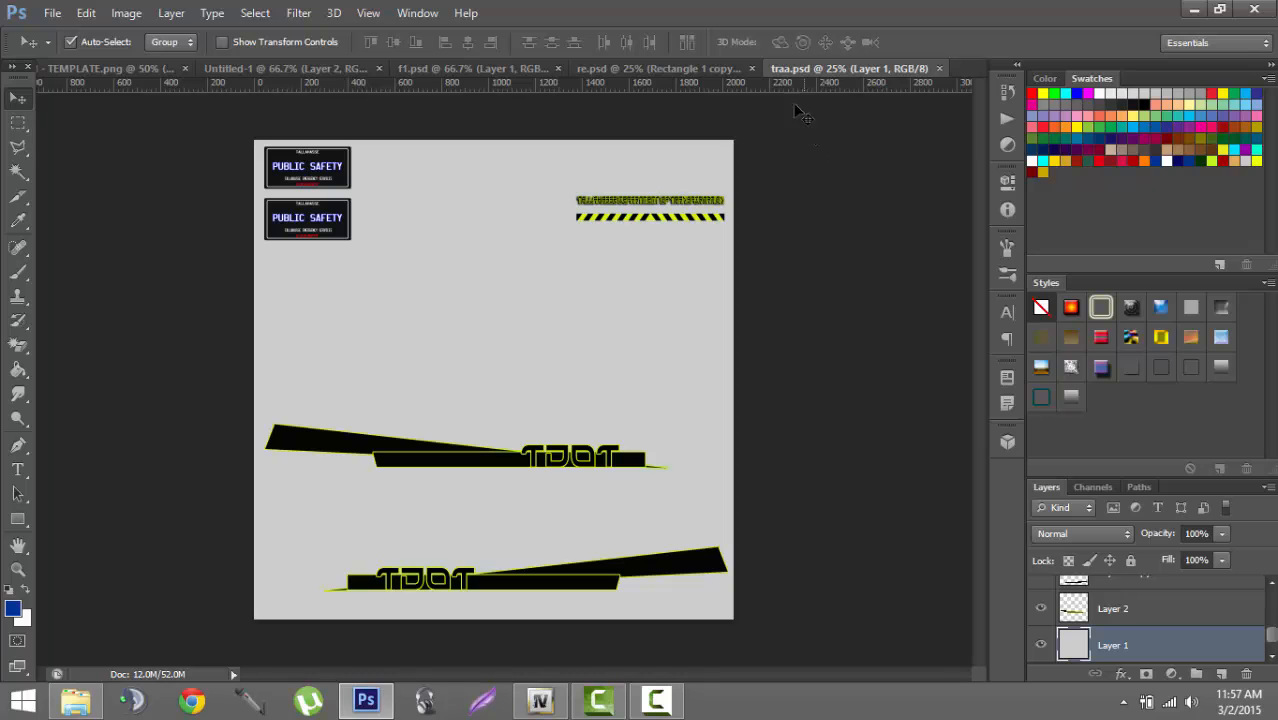
{"action": "left_click", "coordinate": [757, 68]}
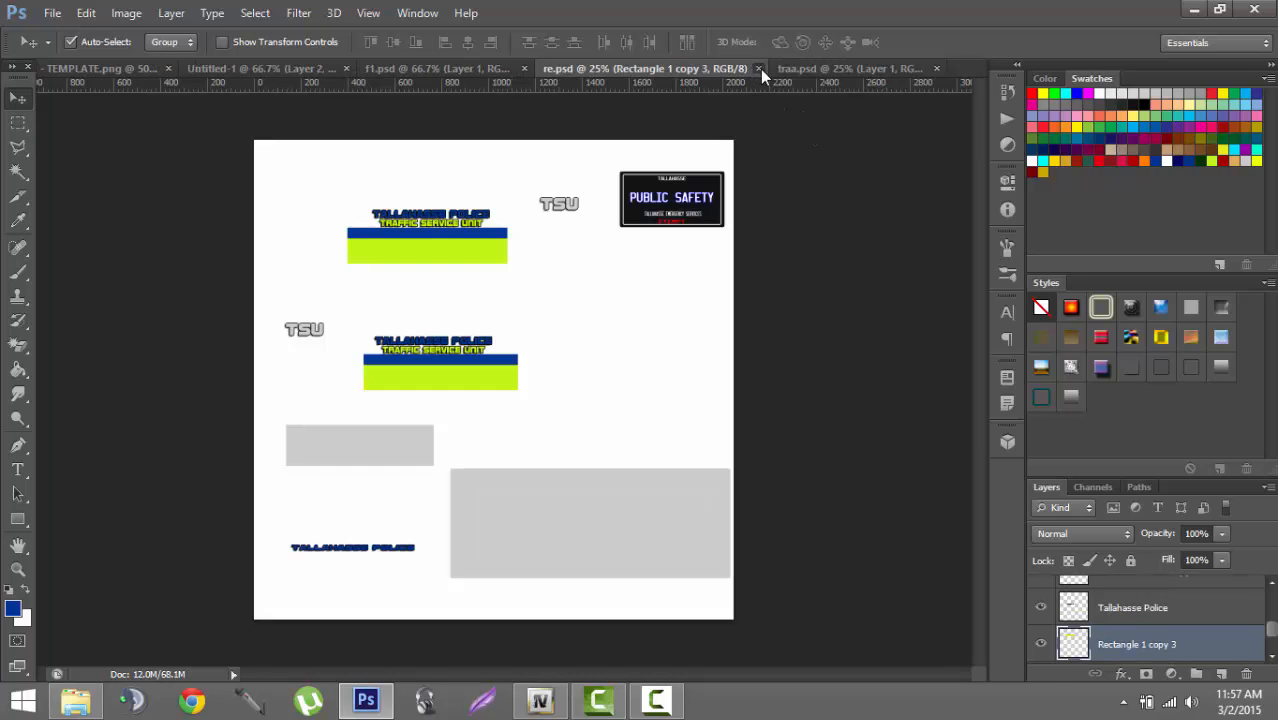
{"action": "left_click", "coordinate": [758, 68]}
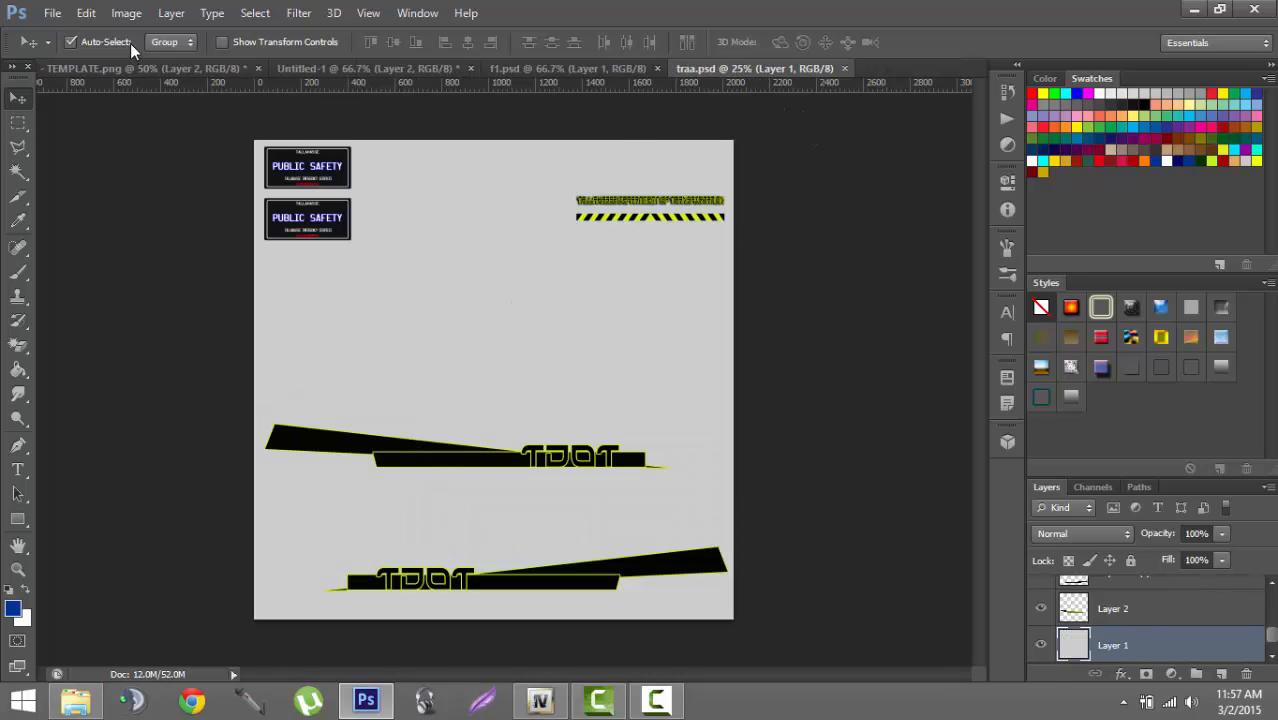
- Delete the blue stripe layer in TEMPLATE.png and replace it with traa.psd's upper black, lime-edged stripe, aligned to the rear of the van's upper side view
{"action": "left_click", "coordinate": [139, 69]}
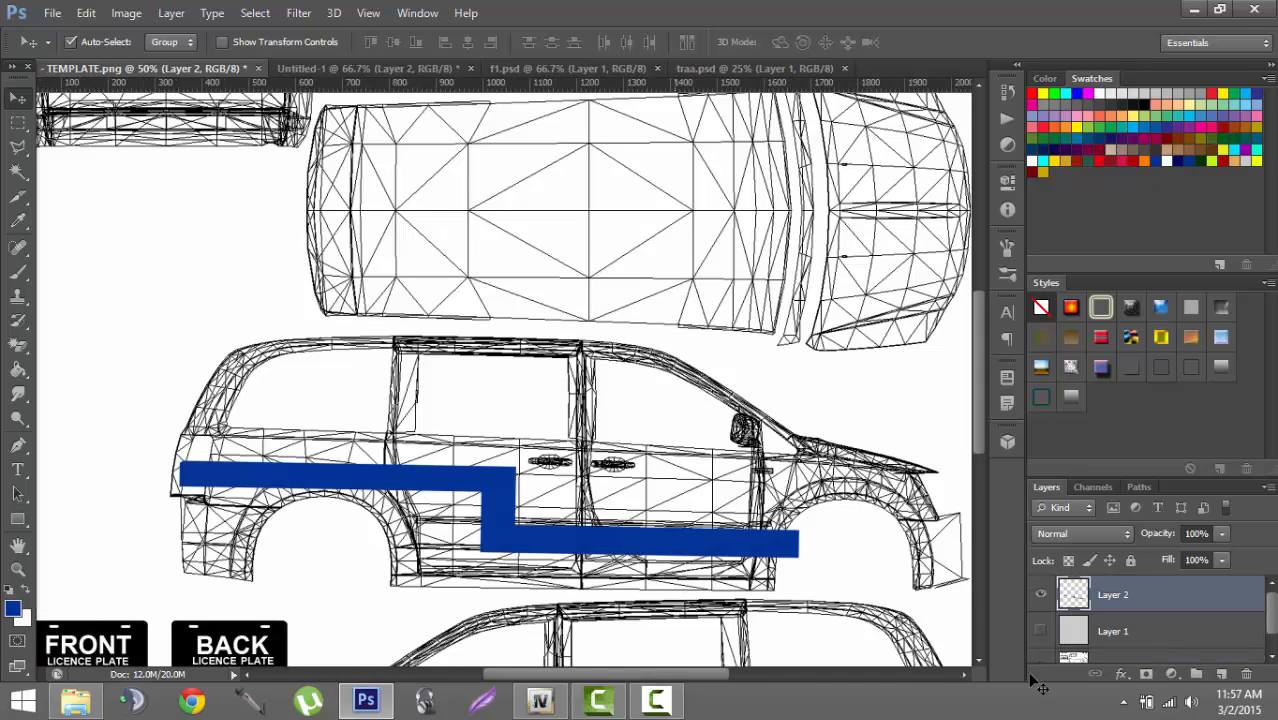
{"action": "left_click", "coordinate": [1246, 674]}
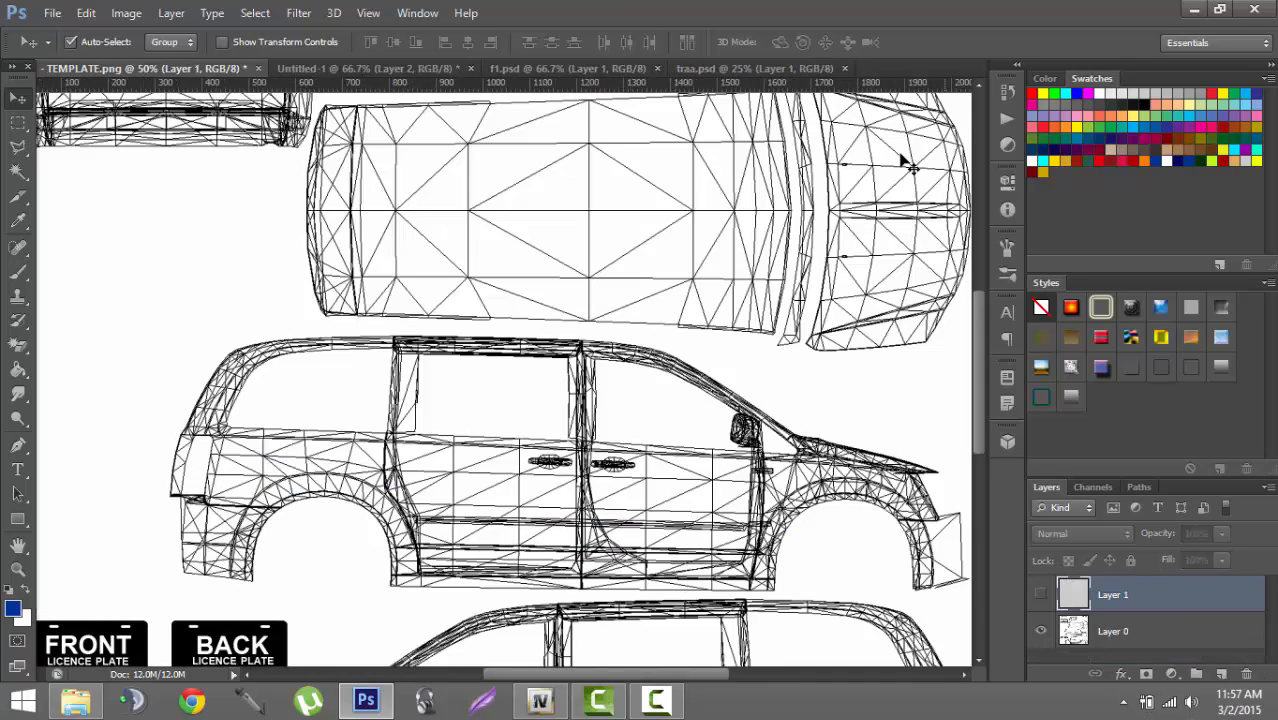
{"action": "left_click", "coordinate": [749, 68]}
{"action": "left_click", "coordinate": [400, 447]}
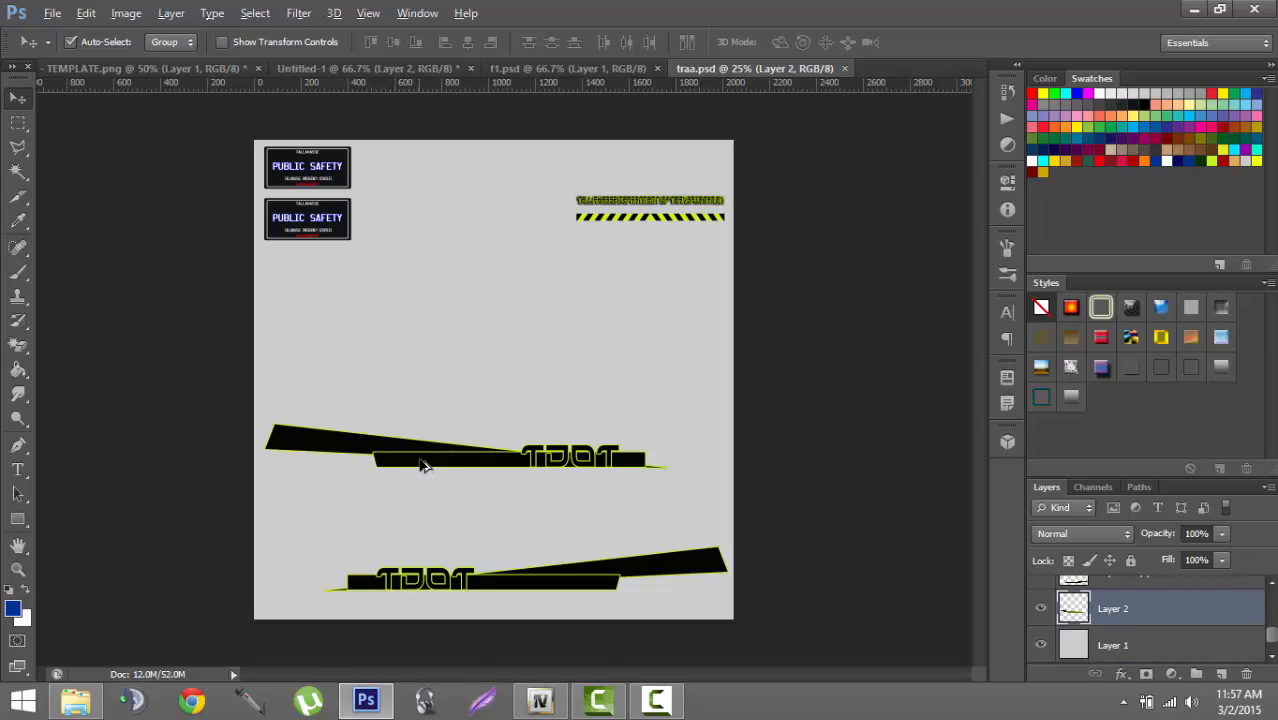
{"action": "left_click_drag", "start_coordinate": [420, 465], "coordinate": [526, 505]}
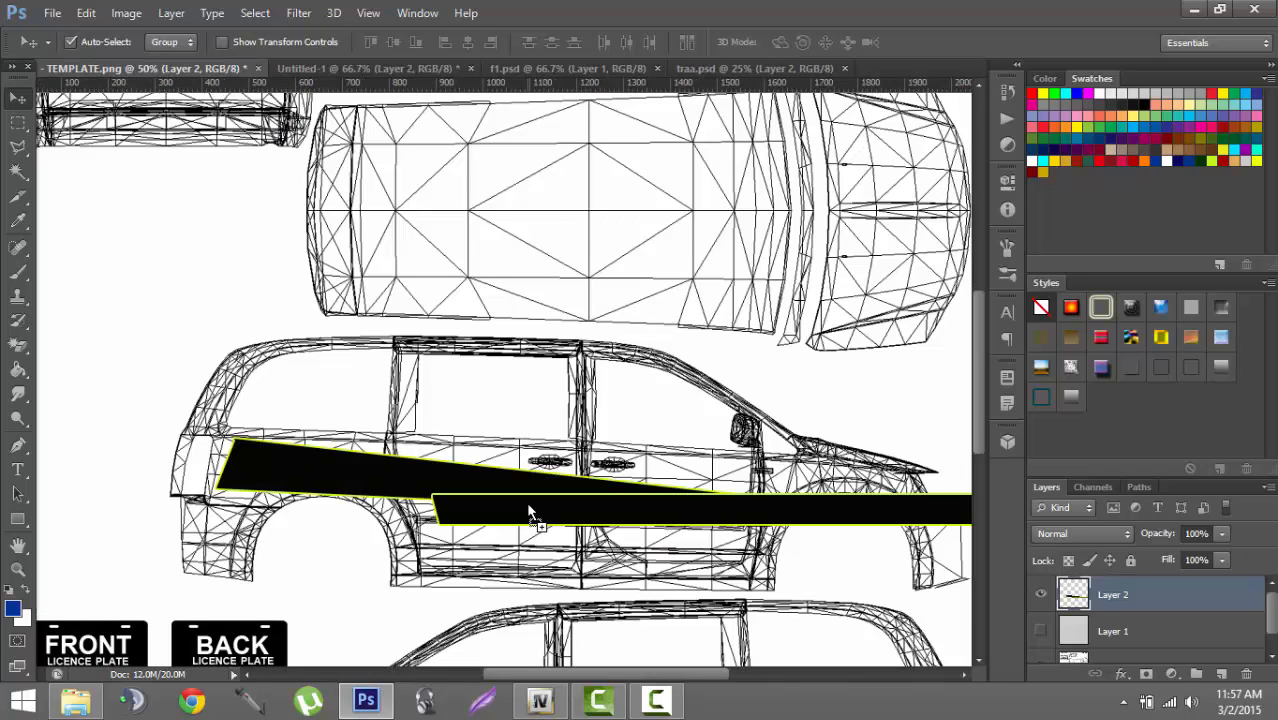
{"action": "left_click_drag", "start_coordinate": [533, 511], "coordinate": [494, 510]}
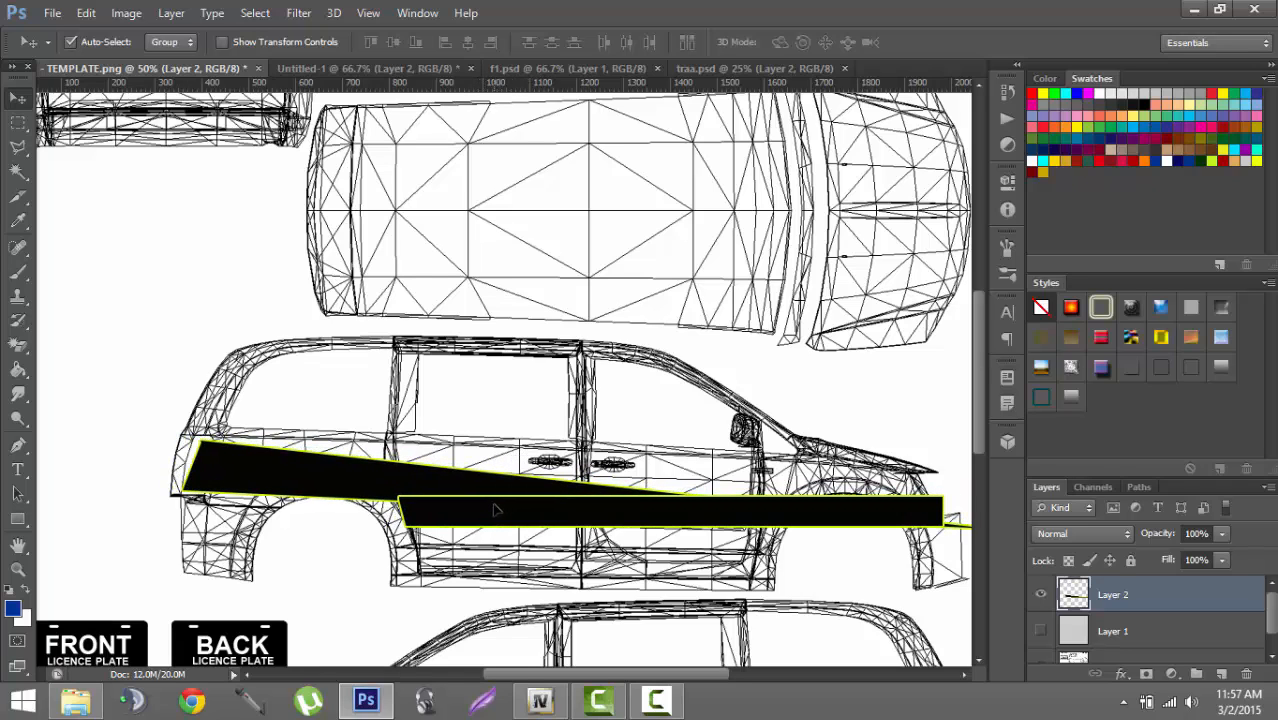
- Free-transform the black stripe, narrowing it from the front until its thin tip ends inside the front wheel arch
{"action": "key", "text": "ctrl+y"}
{"action": "key", "text": "ctrl+y"}
{"action": "key", "text": "ctrl+t"}
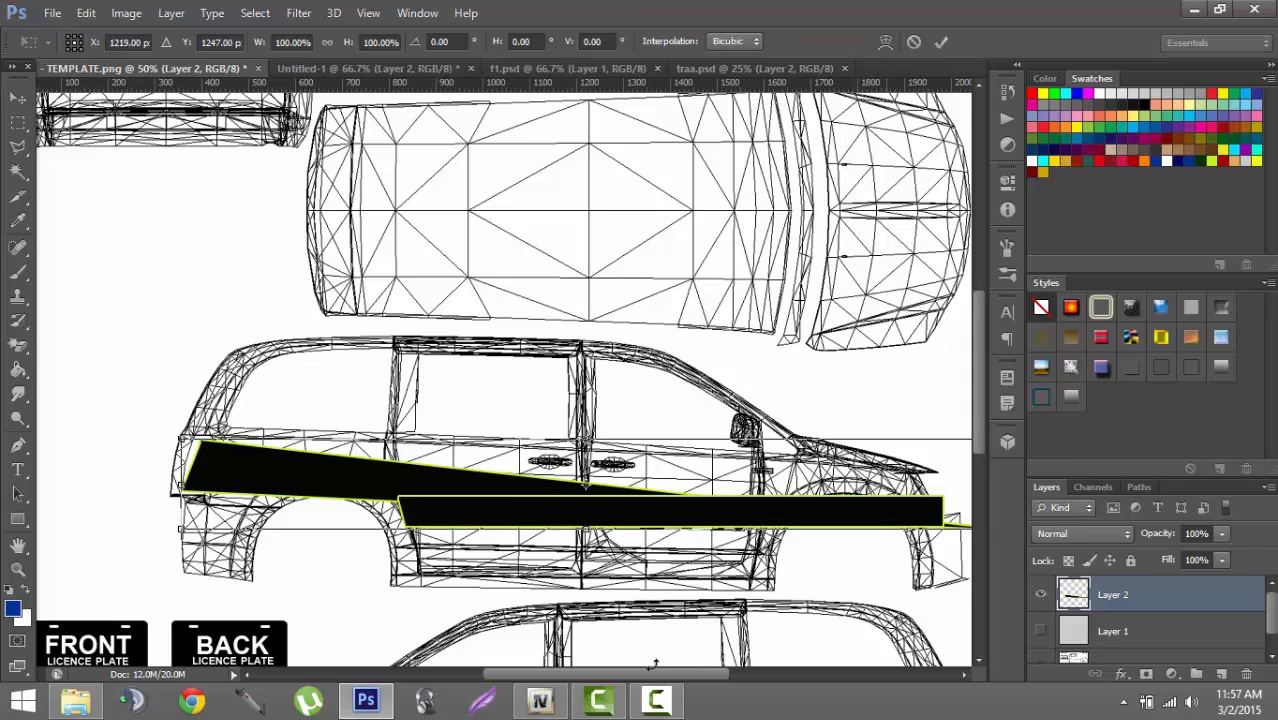
{"action": "left_click_drag", "start_coordinate": [637, 677], "coordinate": [733, 692]}
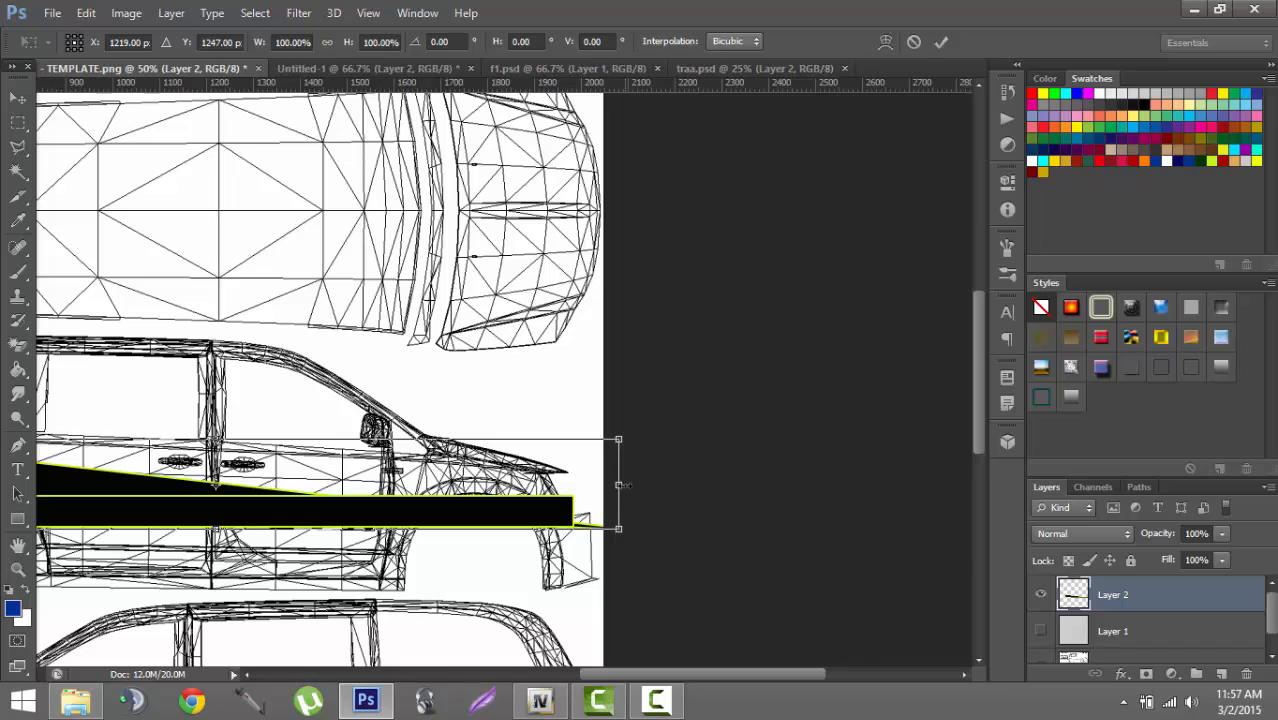
{"action": "left_click_drag", "start_coordinate": [619, 485], "coordinate": [519, 486]}
{"action": "left_click_drag", "start_coordinate": [516, 532], "coordinate": [501, 533]}
{"action": "key", "text": "Return"}
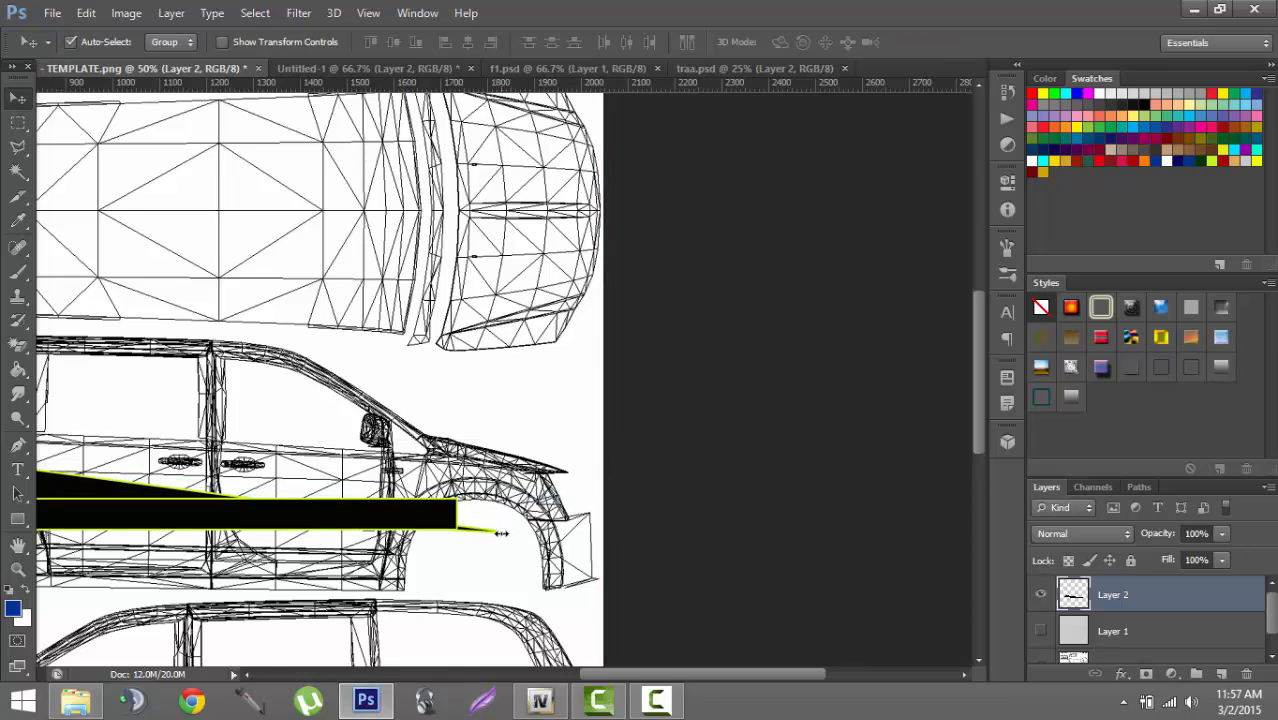
{"action": "key", "text": "ctrl+minus"}
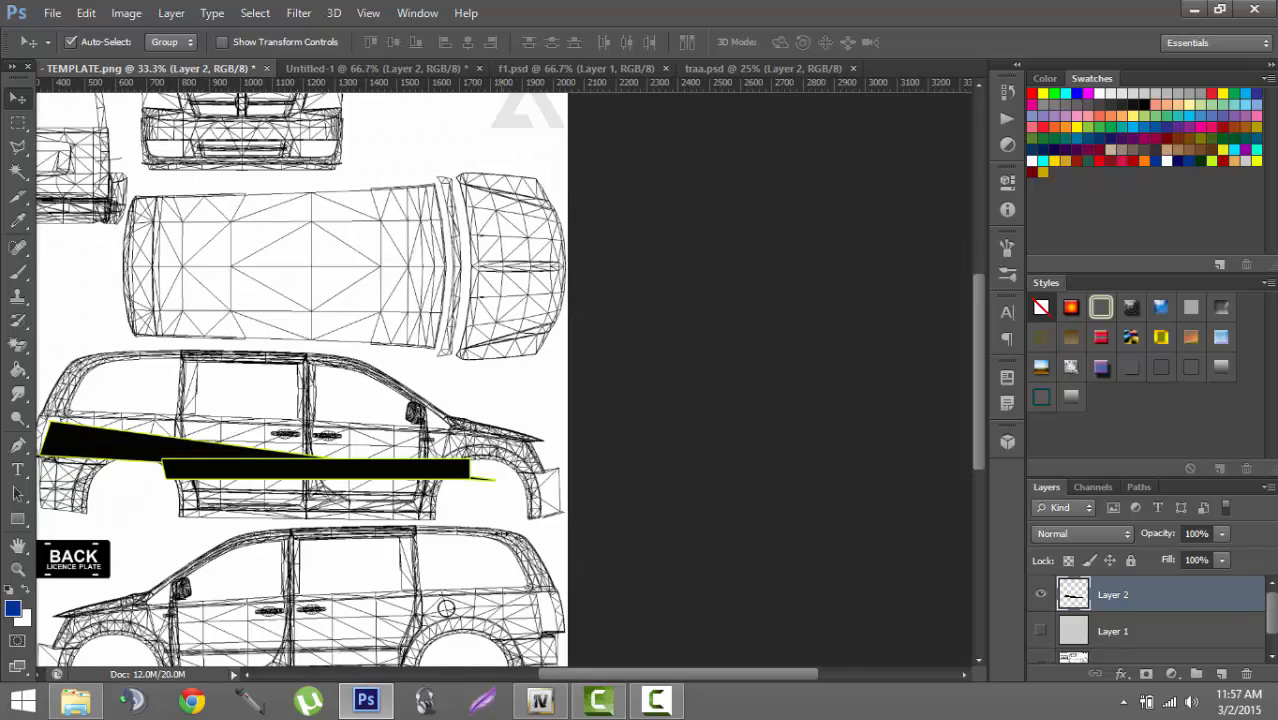
- Nudge the black stripe down along the van's side by about 20 pixels
{"action": "key", "text": "Down"}
{"action": "key", "text": "Down"}
{"action": "key", "text": "Down"}
{"action": "key", "text": "Down"}
{"action": "key", "text": "Down"}
{"action": "key", "text": "Down"}
{"action": "key", "text": "Down"}
{"action": "key", "text": "Down"}
{"action": "key", "text": "Down"}
{"action": "key", "text": "Down"}
{"action": "key", "text": "Down"}
{"action": "key", "text": "Down"}
{"action": "key", "text": "Down"}
{"action": "key", "text": "Down"}
{"action": "key", "text": "Down"}
{"action": "key", "text": "Down"}
{"action": "key", "text": "Down"}
{"action": "key", "text": "Down"}
{"action": "key", "text": "Down"}
{"action": "key", "text": "Down"}
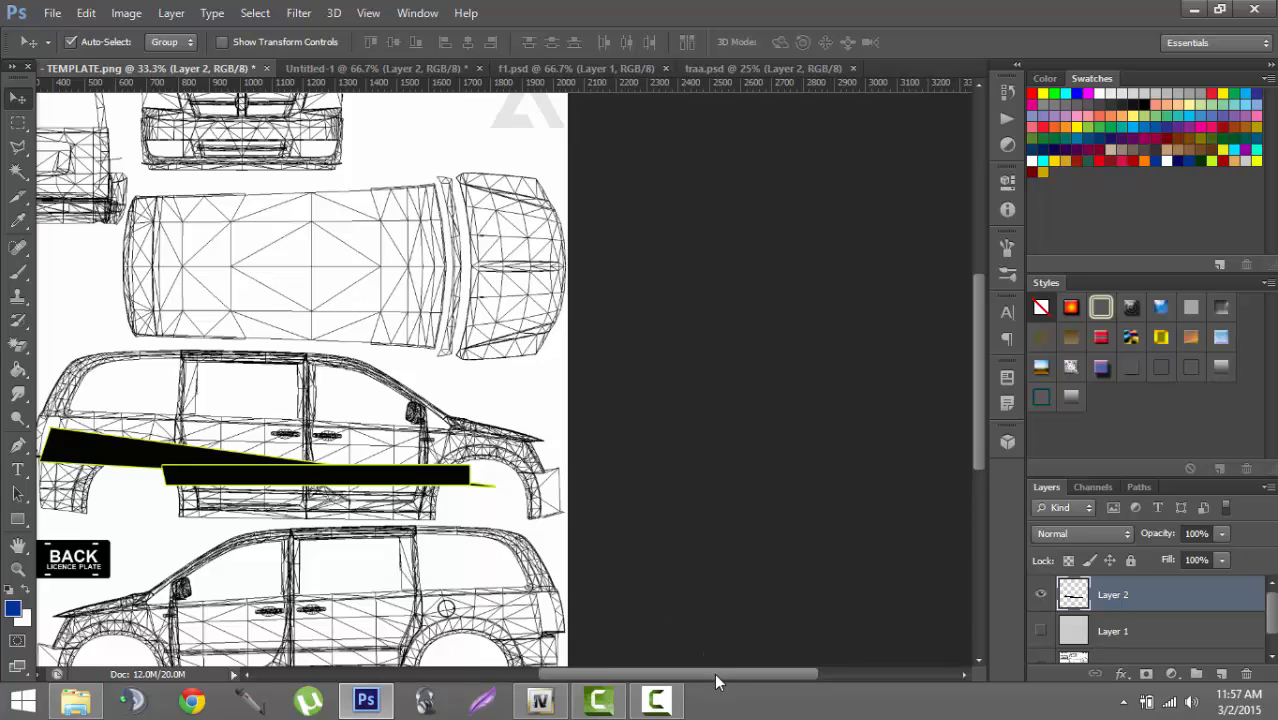
- Free-transform the black stripe, reducing its height to about 88% and stretching its rear end slightly past the van's tail
{"action": "left_click_drag", "start_coordinate": [714, 673], "coordinate": [700, 673]}
{"action": "key", "text": "ctrl+t"}
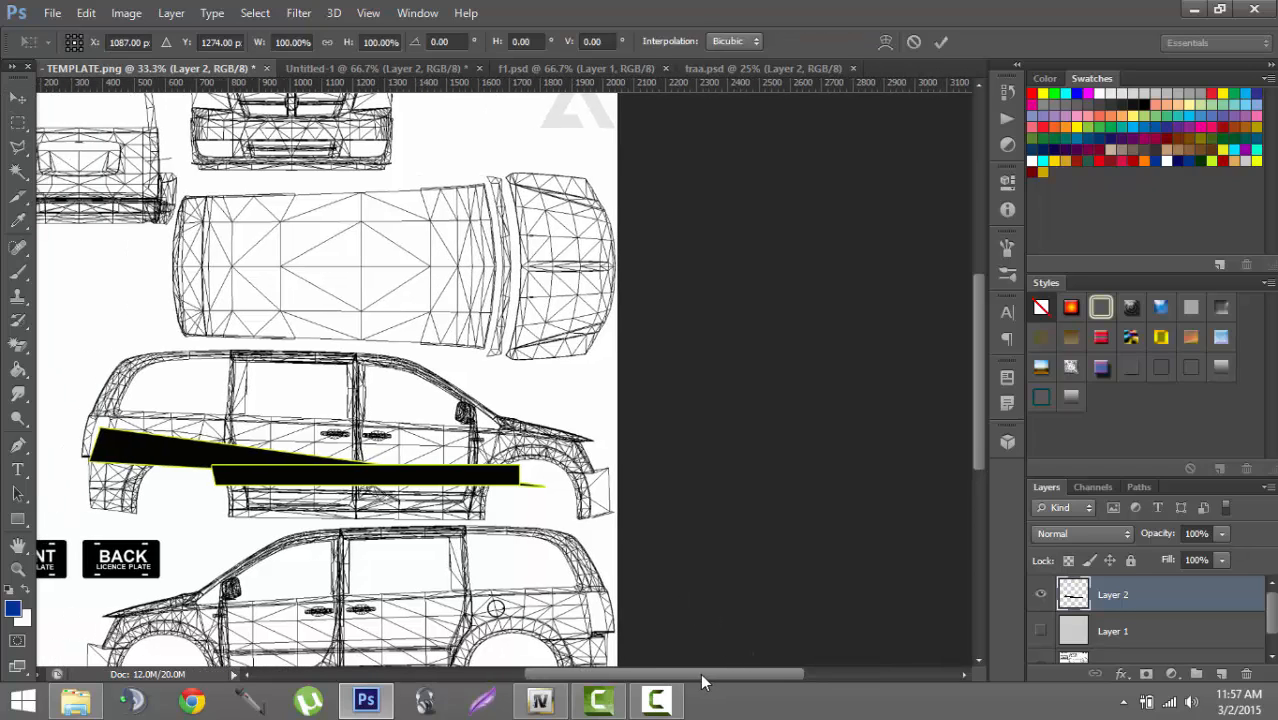
{"action": "left_click_drag", "start_coordinate": [308, 417], "coordinate": [309, 425]}
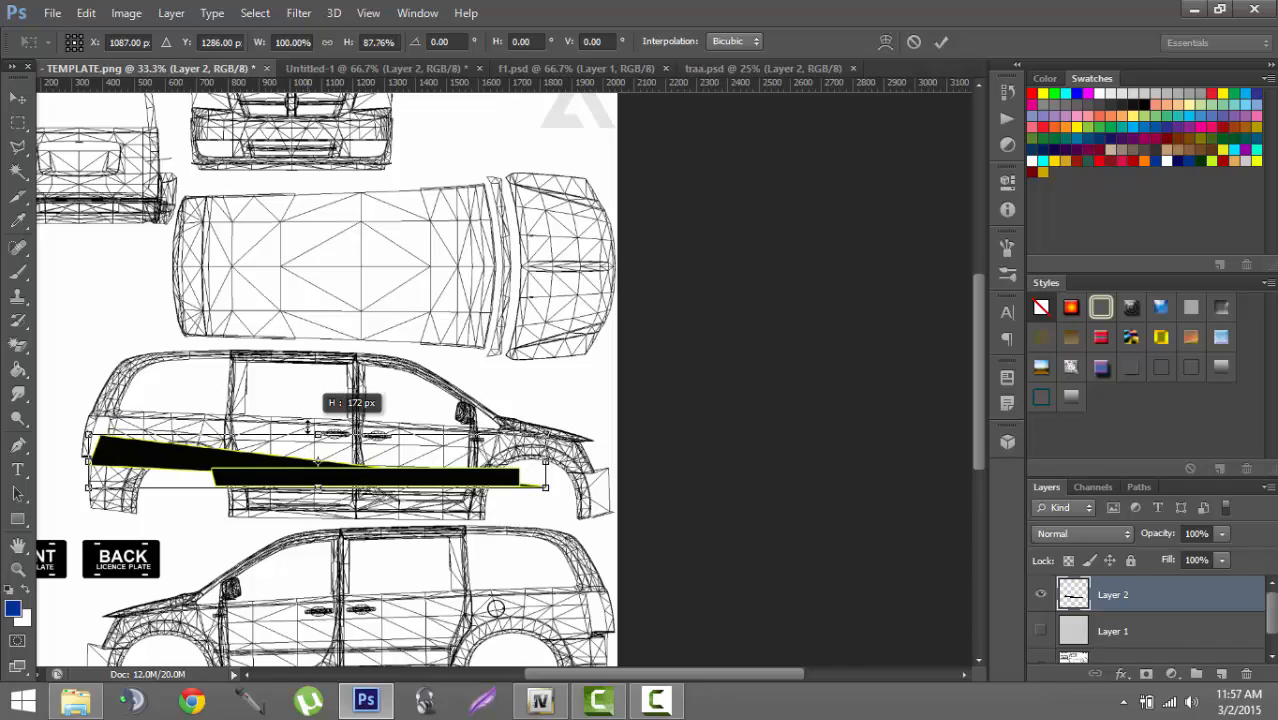
{"action": "left_click_drag", "start_coordinate": [78, 433], "coordinate": [68, 432]}
{"action": "key", "text": "Return"}
- Nudge the black stripe up by about 17 pixels on the van's side
{"action": "key", "text": "Up"}
{"action": "key", "text": "Up"}
{"action": "key", "text": "Up"}
{"action": "key", "text": "Up"}
{"action": "key", "text": "Up"}
{"action": "key", "text": "Up"}
{"action": "key", "text": "Up"}
{"action": "key", "text": "Up"}
{"action": "key", "text": "Up"}
{"action": "key", "text": "Up"}
{"action": "key", "text": "Up"}
{"action": "key", "text": "Up"}
{"action": "key", "text": "Up"}
{"action": "key", "text": "Up"}
{"action": "key", "text": "Up"}
{"action": "key", "text": "Up"}
{"action": "key", "text": "Up"}
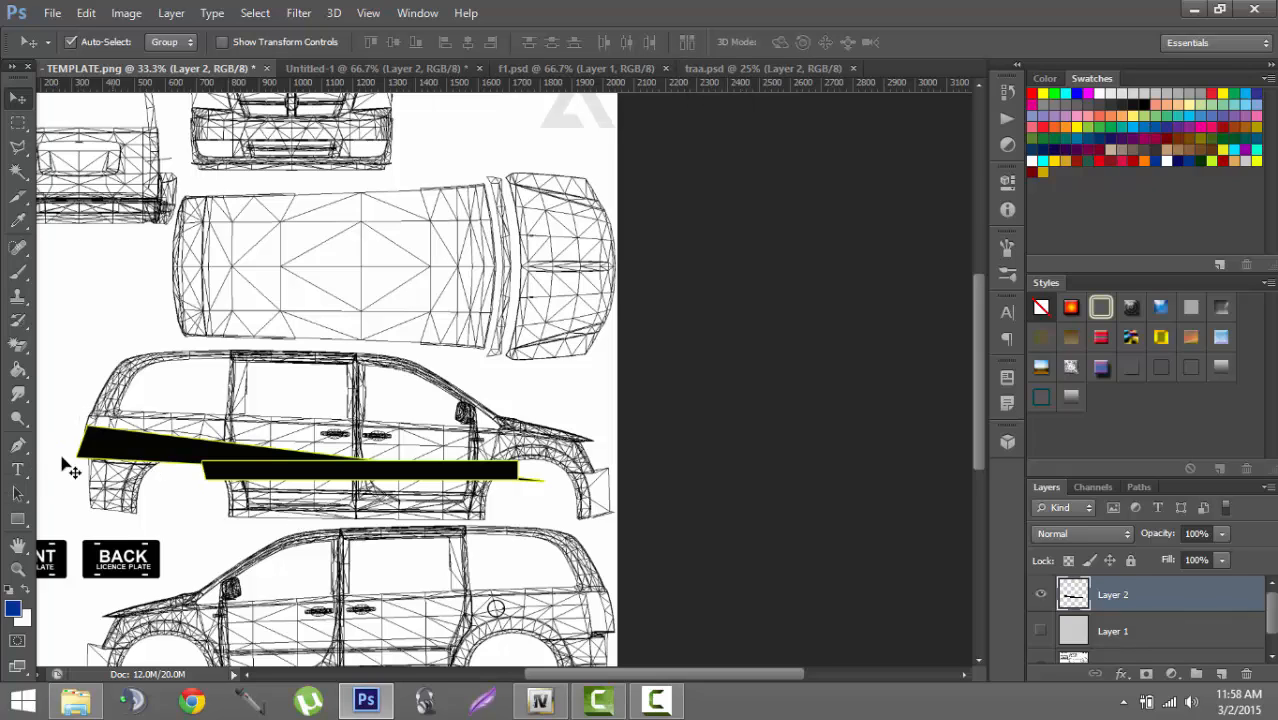
- Add the text TDOT on the van's roof view and set its font to Xirod
{"action": "left_click", "coordinate": [18, 469]}
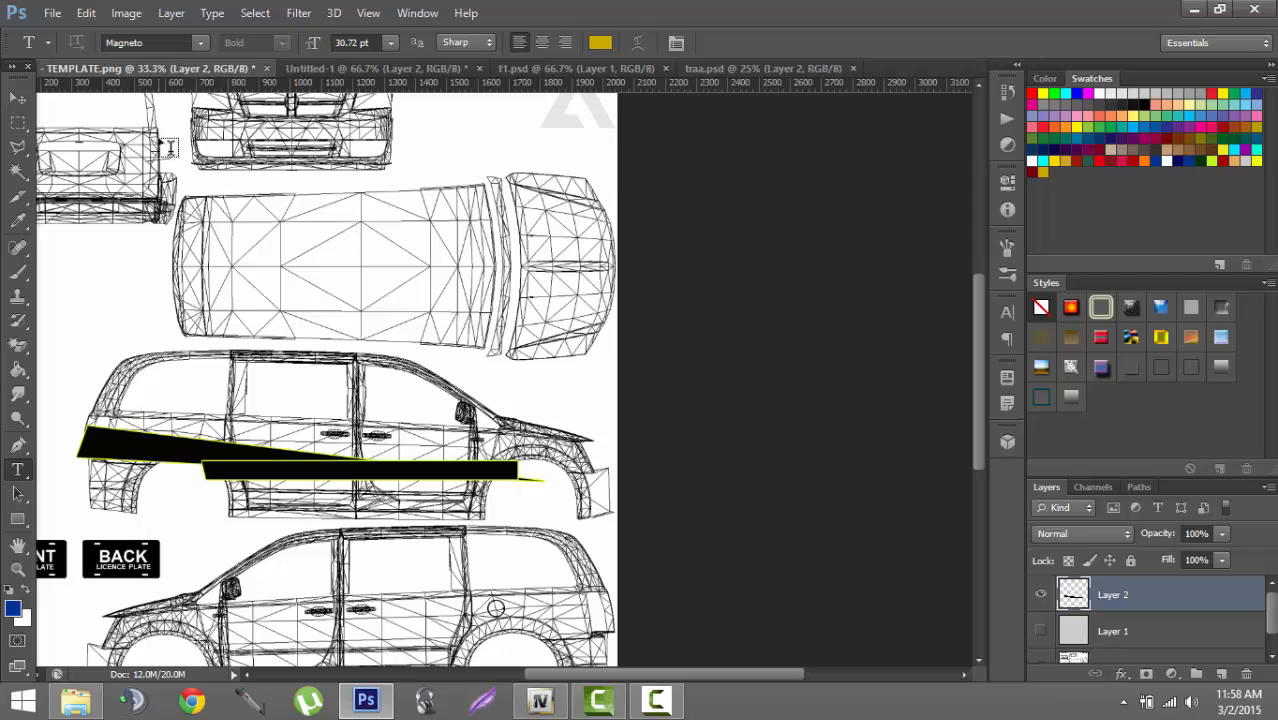
{"action": "left_click", "coordinate": [290, 247]}
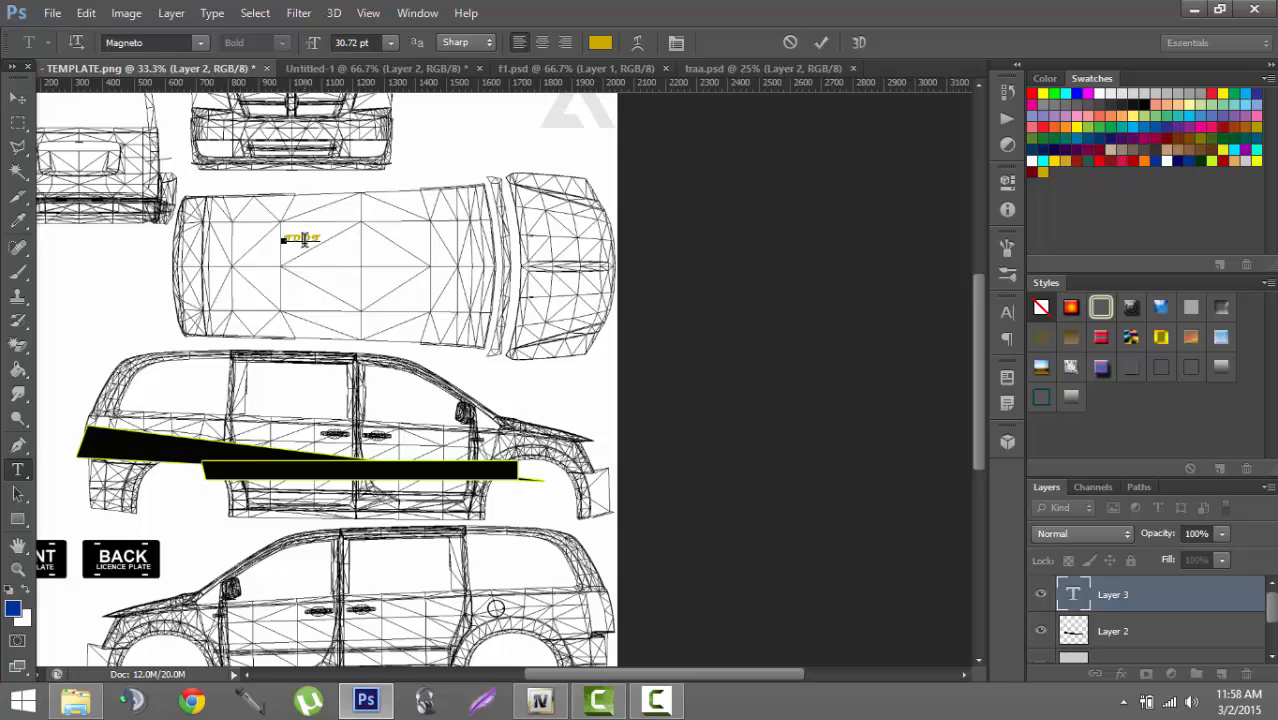
{"action": "double_click", "coordinate": [304, 240]}
{"action": "left_click", "coordinate": [202, 42]}
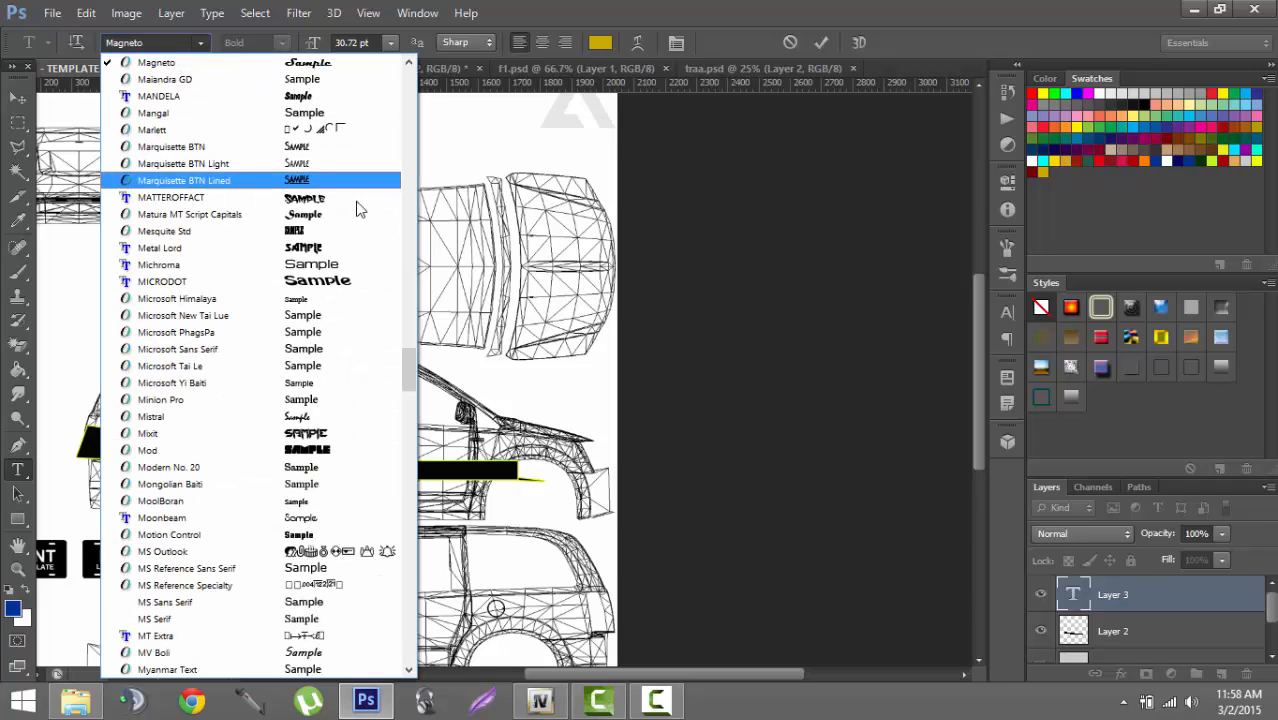
{"action": "left_click", "coordinate": [406, 397]}
{"action": "left_click_drag", "start_coordinate": [406, 397], "coordinate": [398, 539]}
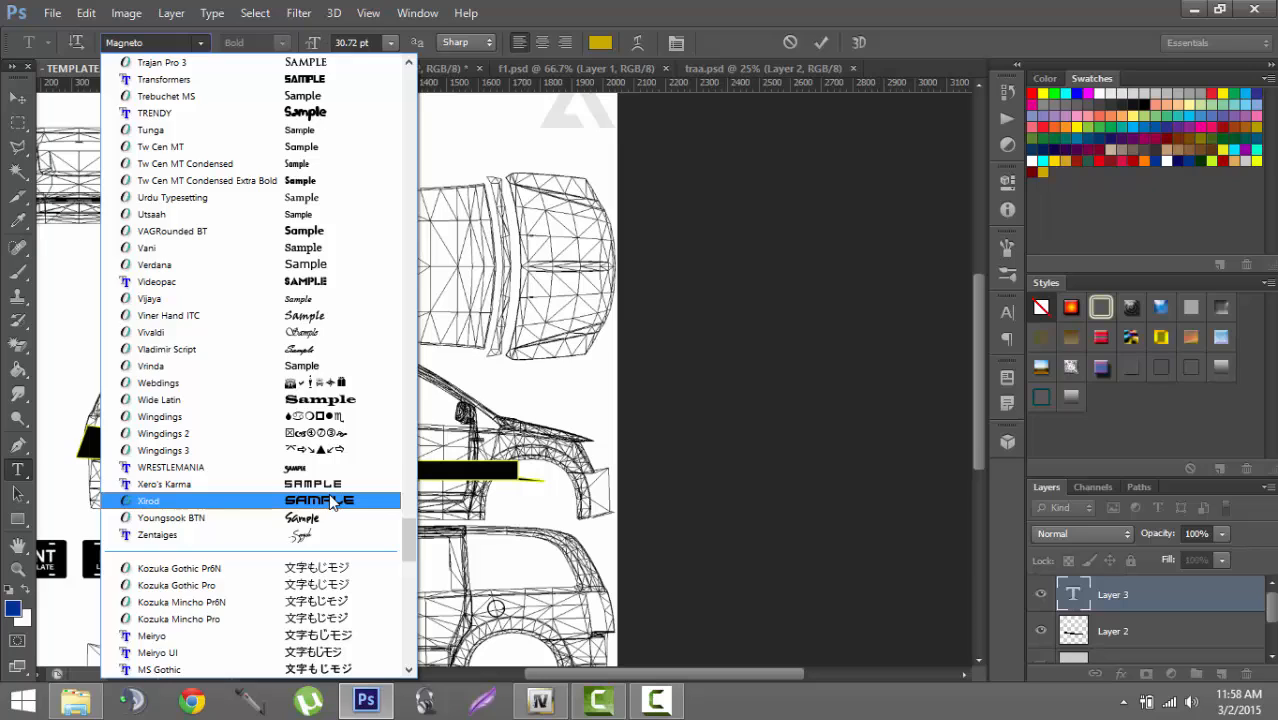
{"action": "left_click", "coordinate": [331, 502]}
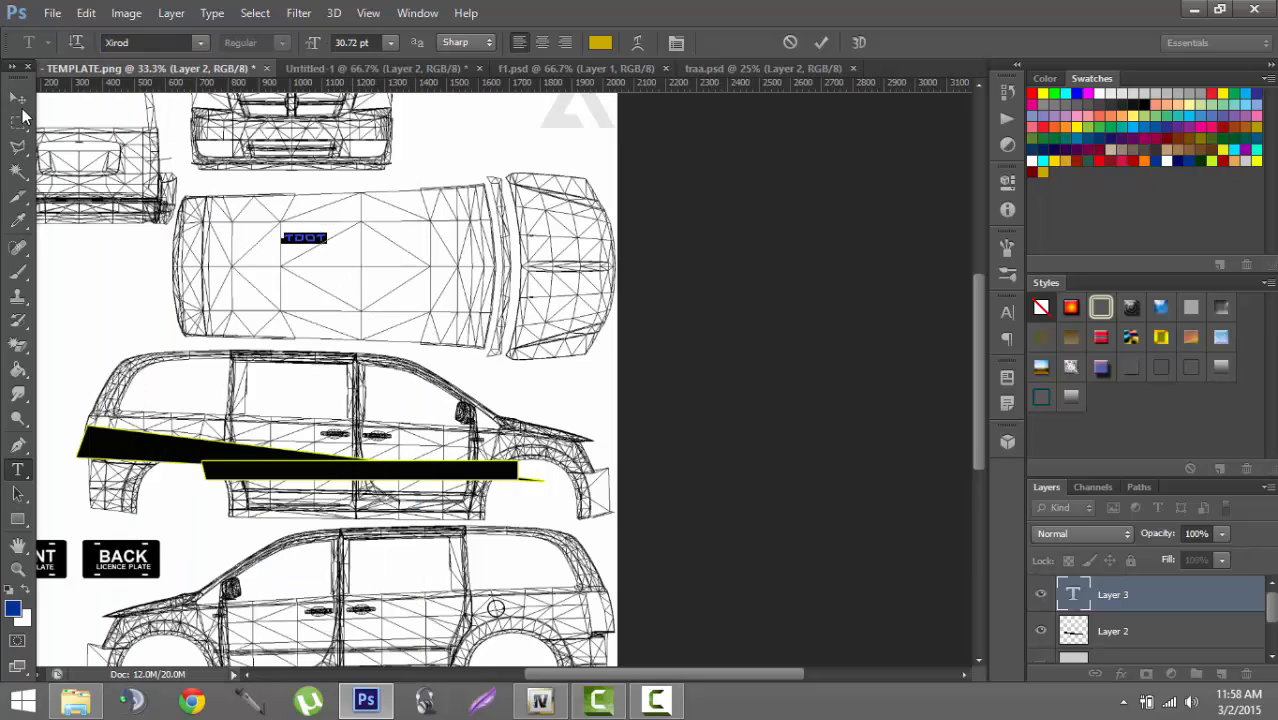
{"action": "left_click", "coordinate": [19, 98]}
- Scale up the TDOT text across the van's roof view to about 193 pt with Free Transform
{"action": "key", "text": "ctrl+t"}
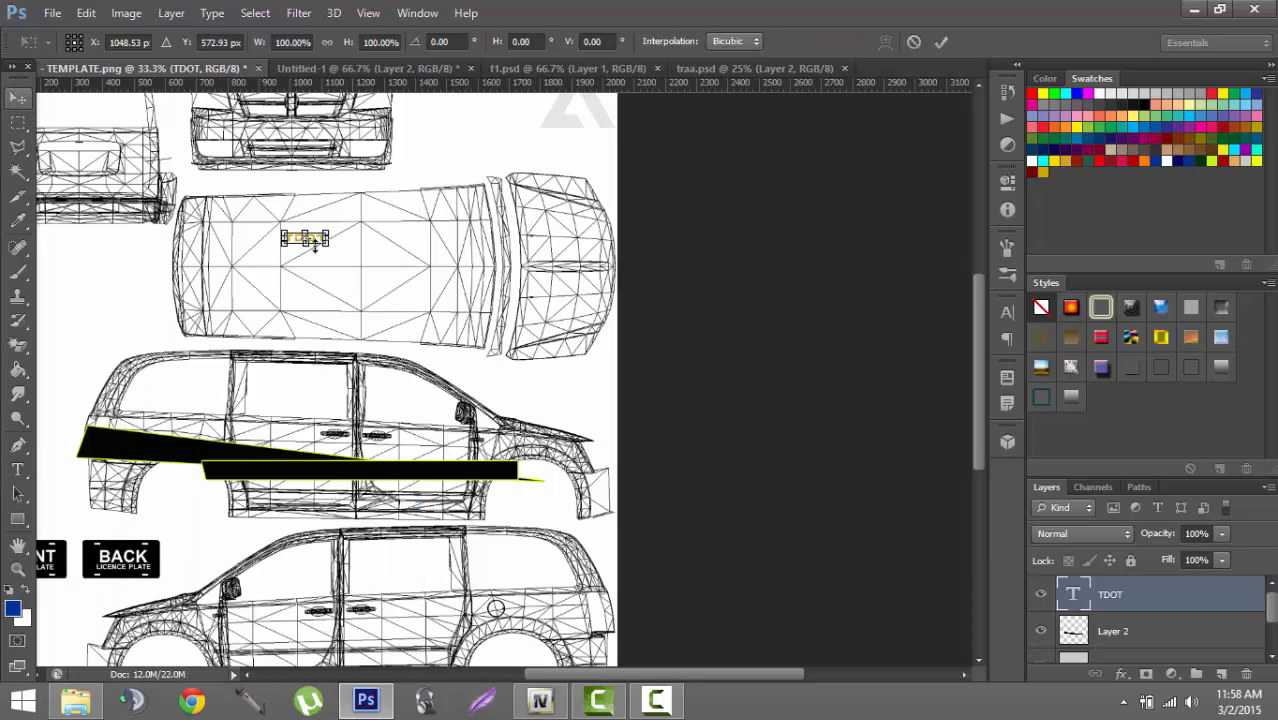
{"action": "left_click_drag", "start_coordinate": [336, 250], "coordinate": [475, 305]}
{"action": "key", "text": "Return"}
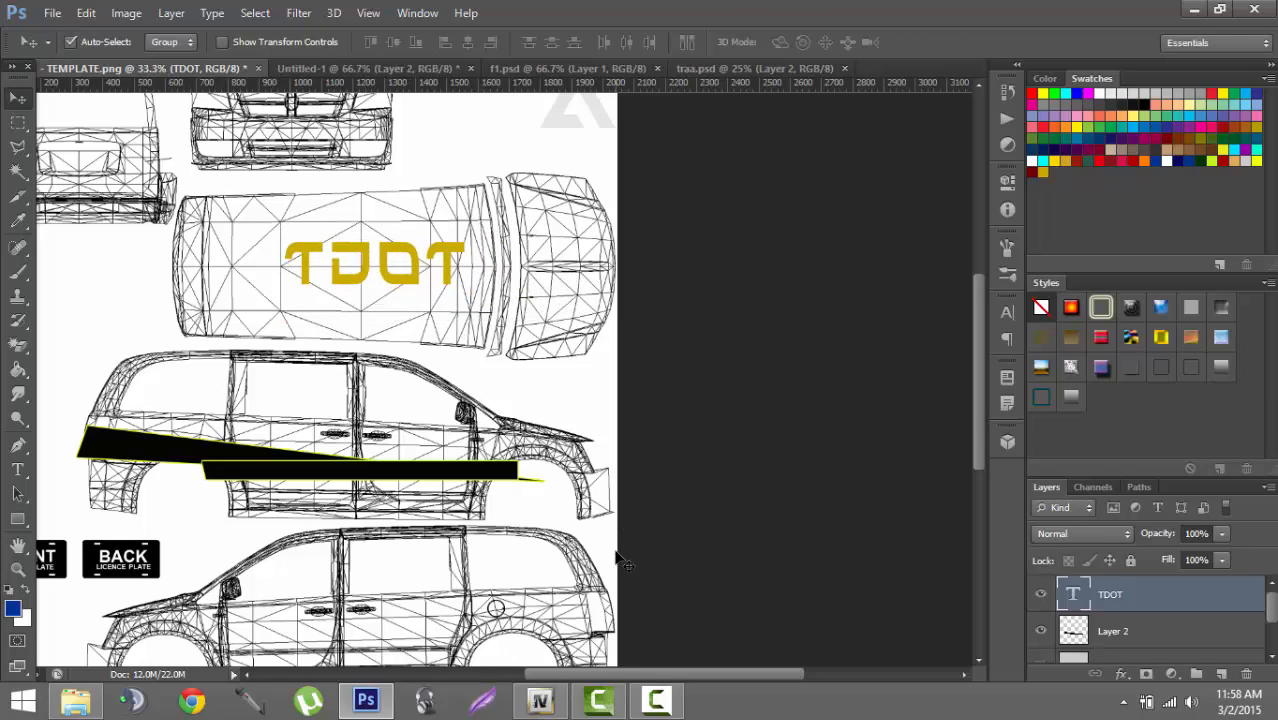
- Recolour the whole TDOT text on the roof view black
{"action": "left_click", "coordinate": [17, 469]}
{"action": "left_click", "coordinate": [400, 277]}
{"action": "key", "text": "ctrl+a"}
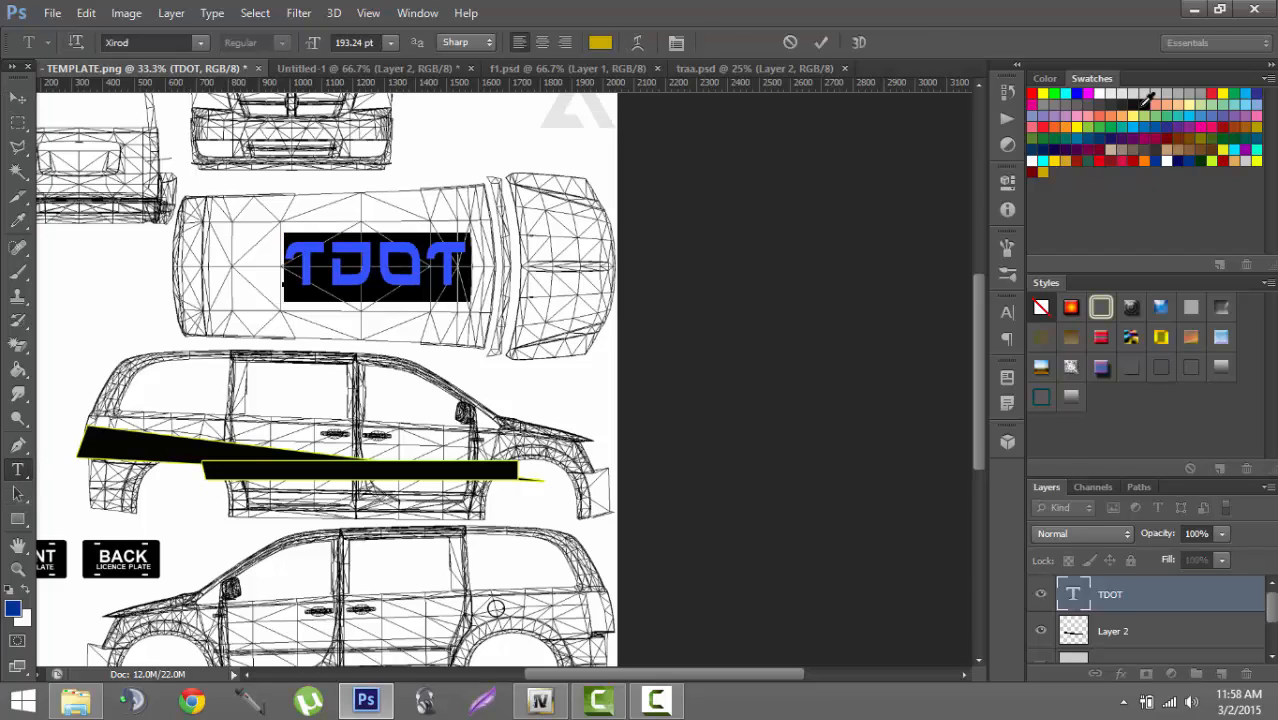
{"action": "left_click", "coordinate": [18, 98]}
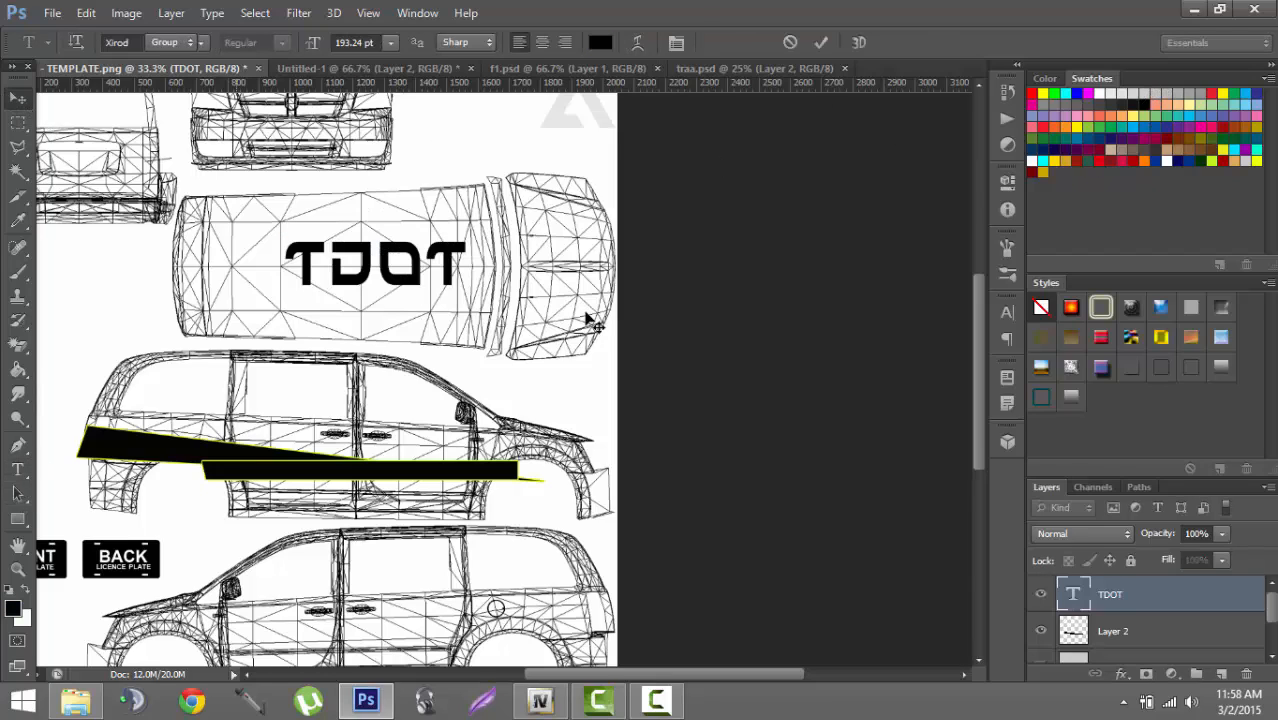
- Add a 4 px outside stroke in lime green (c5f618) to the TDOT text layer
{"action": "left_click", "coordinate": [1122, 674]}
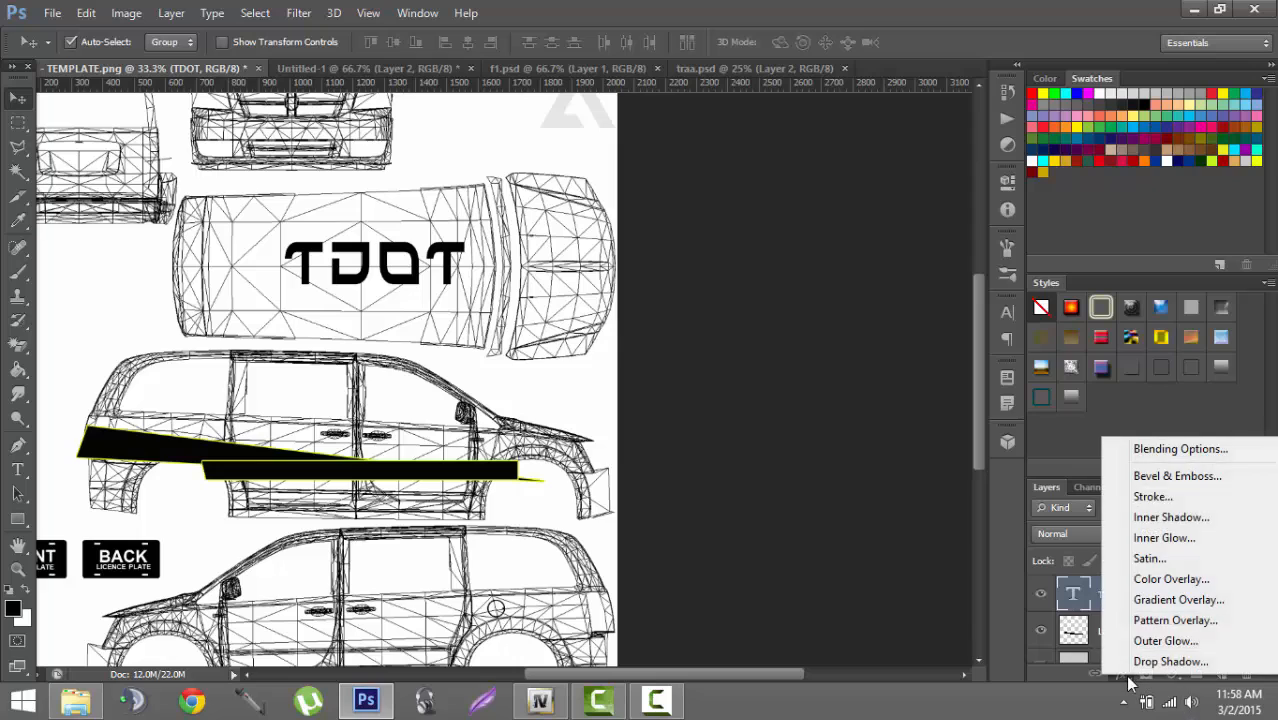
{"action": "left_click", "coordinate": [1150, 491]}
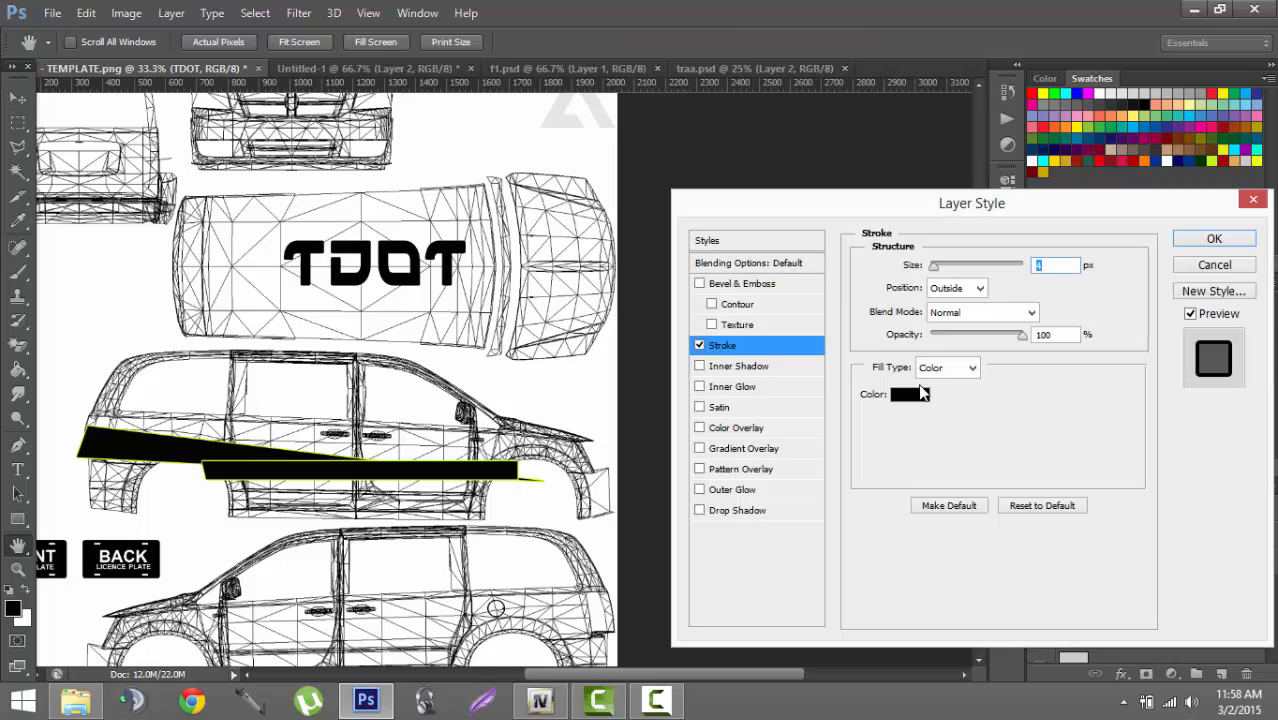
{"action": "left_click", "coordinate": [910, 395]}
{"action": "left_click", "coordinate": [1211, 155]}
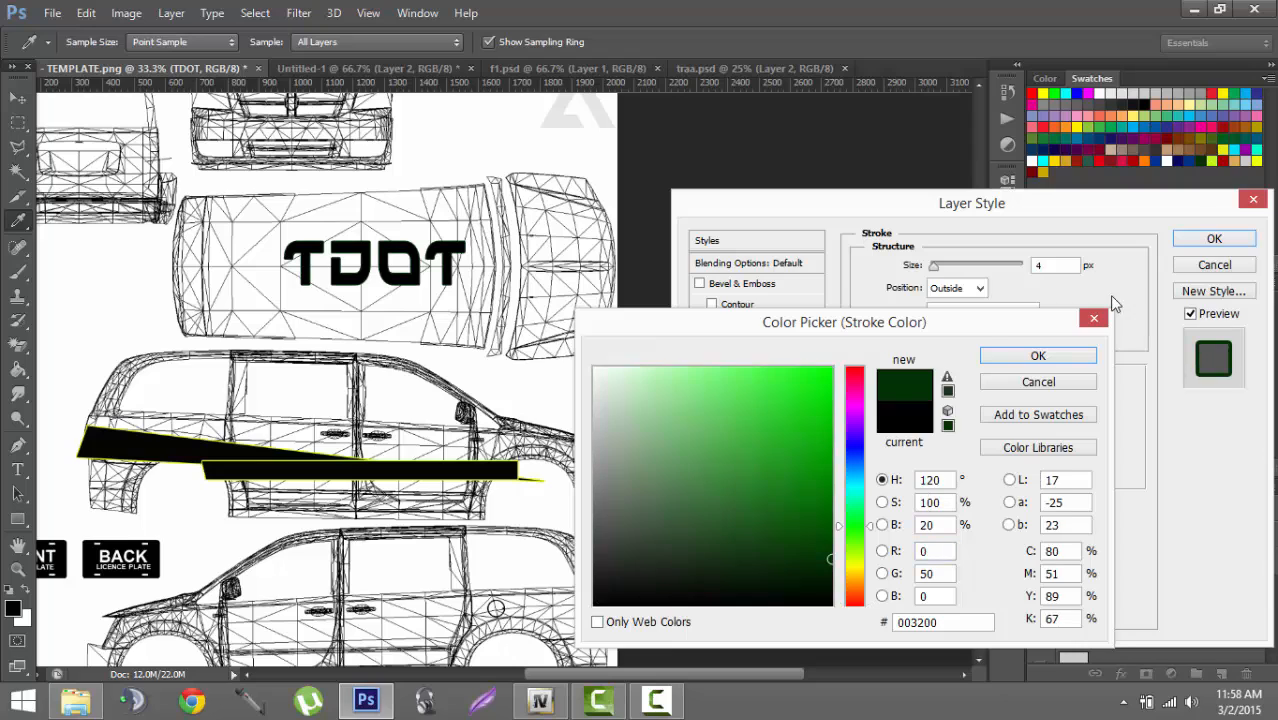
{"action": "left_click", "coordinate": [1010, 358]}
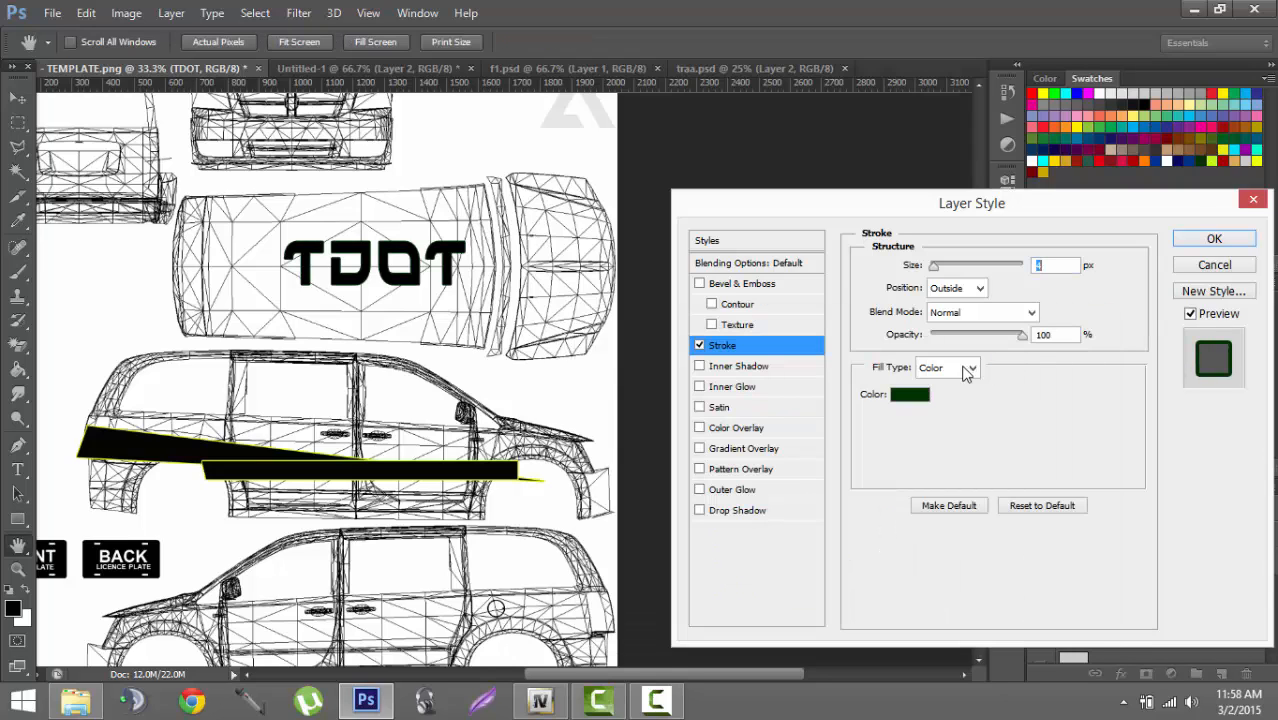
{"action": "left_click", "coordinate": [910, 396]}
{"action": "left_click", "coordinate": [1219, 155]}
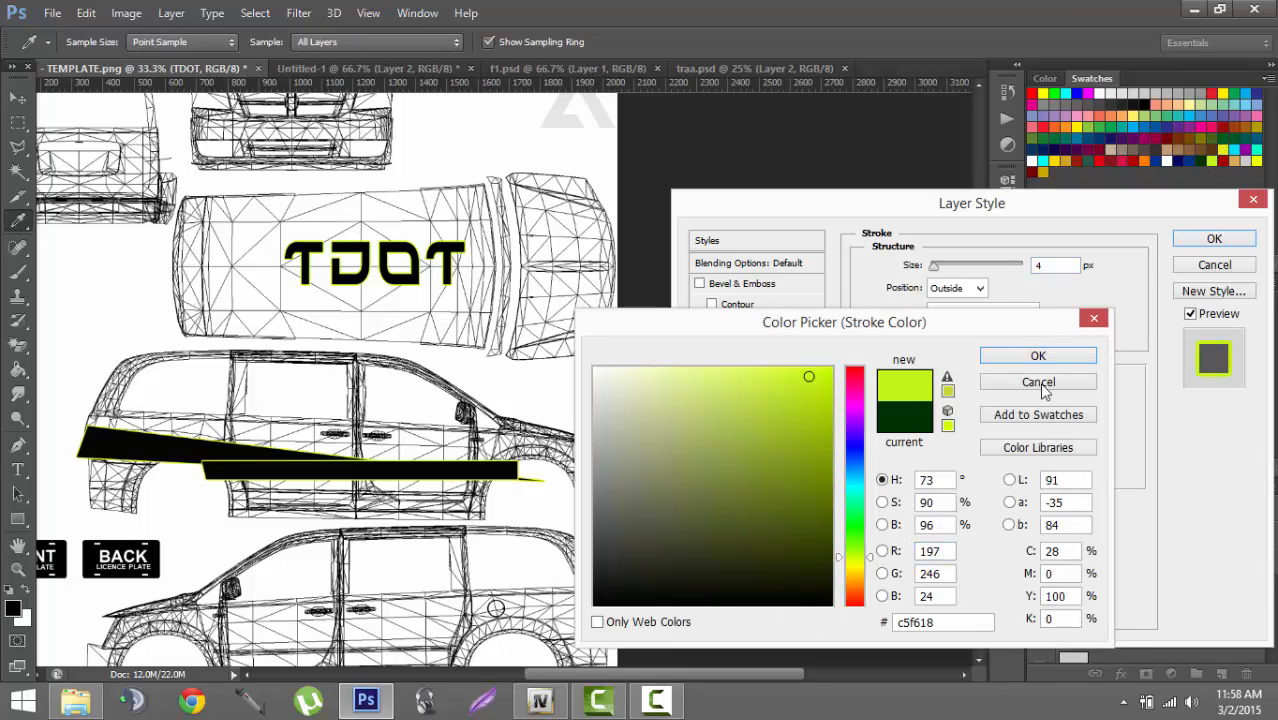
{"action": "left_click", "coordinate": [1010, 356]}
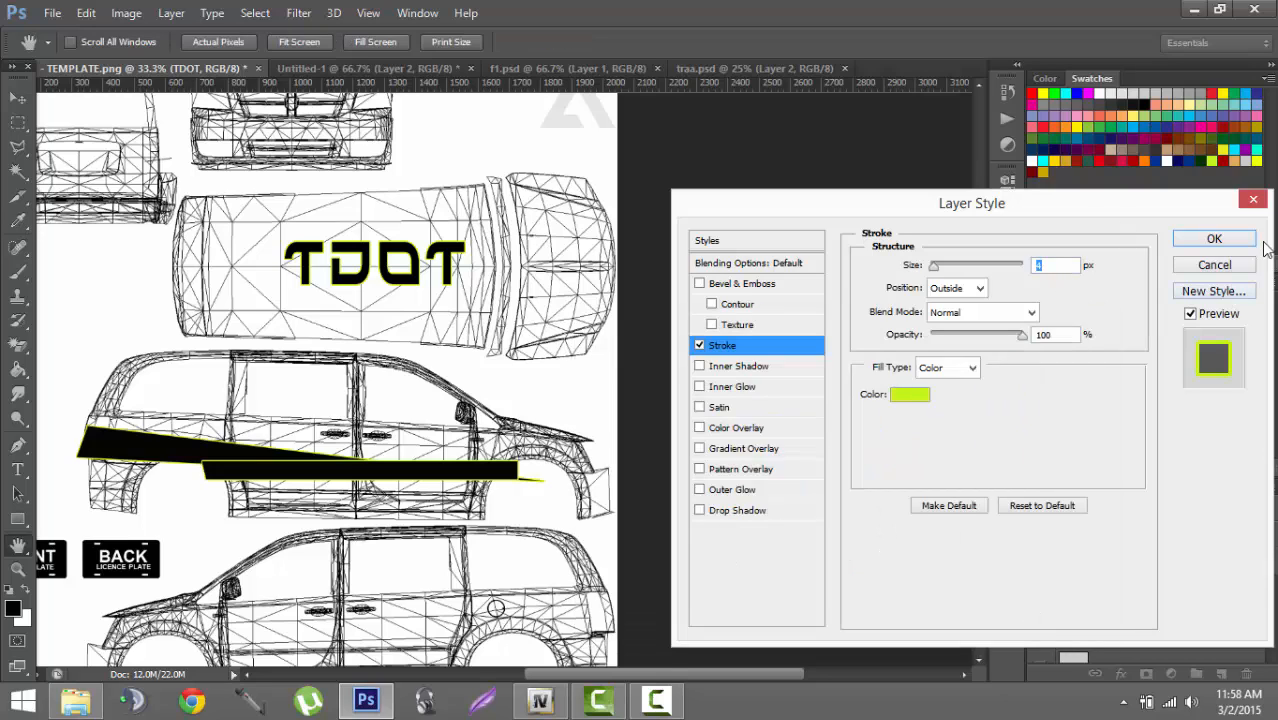
{"action": "left_click", "coordinate": [1216, 242]}
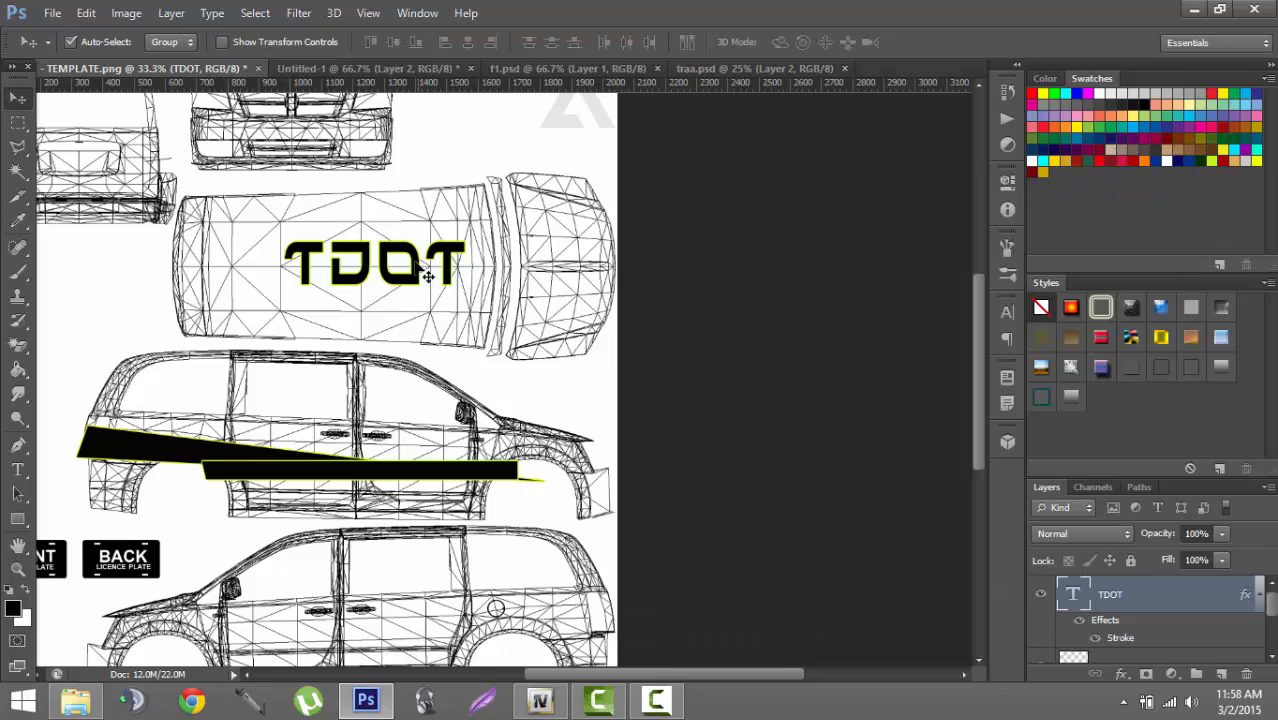
- Move the TDOT text from the roof onto the black stripe at the front door of the upper side view
{"action": "left_click_drag", "start_coordinate": [426, 275], "coordinate": [424, 466]}
{"action": "key", "text": "Down"}
{"action": "key", "text": "Down"}
{"action": "key", "text": "Down"}
{"action": "key", "text": "Down"}
{"action": "key", "text": "Down"}
{"action": "key", "text": "Down"}
{"action": "key", "text": "Down"}
{"action": "key", "text": "Down"}
{"action": "key", "text": "Down"}
{"action": "key", "text": "Down"}
{"action": "key", "text": "Down"}
{"action": "key", "text": "Down"}
{"action": "key", "text": "Down"}
{"action": "key", "text": "Down"}
{"action": "key", "text": "Down"}
{"action": "key", "text": "Down"}
{"action": "key", "text": "Down"}
{"action": "key", "text": "Down"}
{"action": "key", "text": "Down"}
{"action": "key", "text": "Down"}
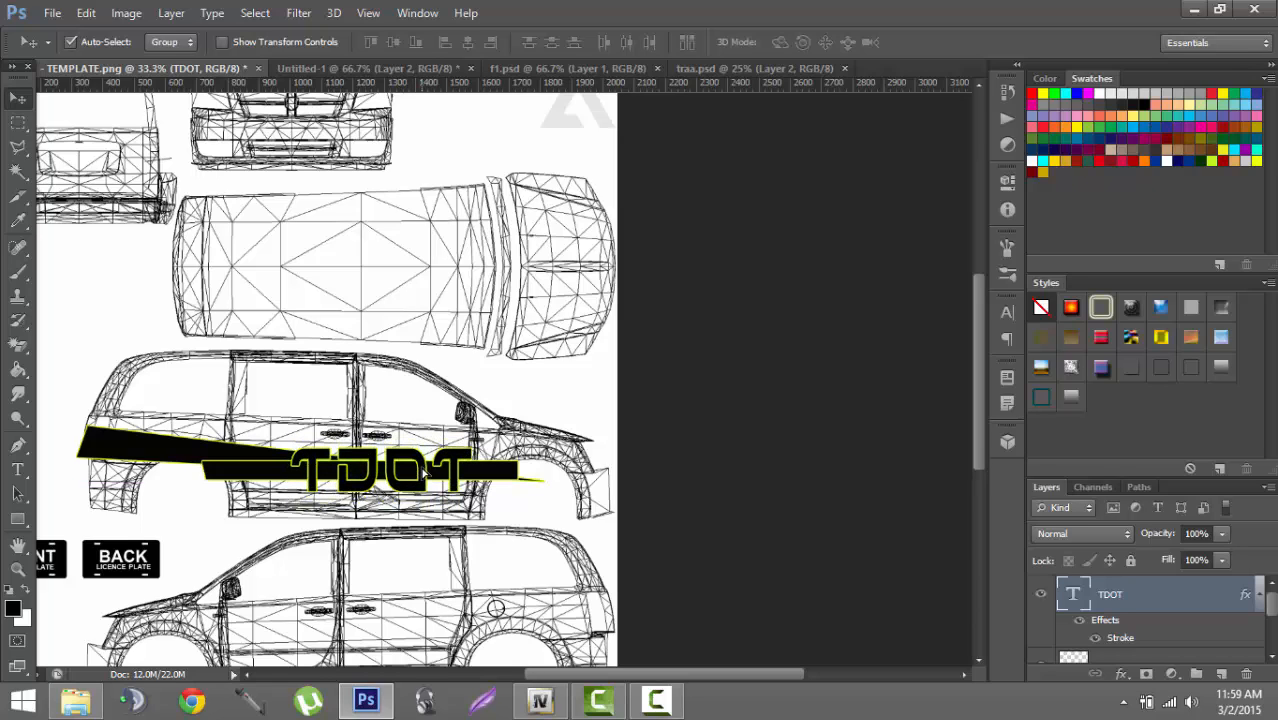
- Free-transform the TDOT text on the front door to 65% width, about 64% height and a 1° rotation
{"action": "key", "text": "ctrl+t"}
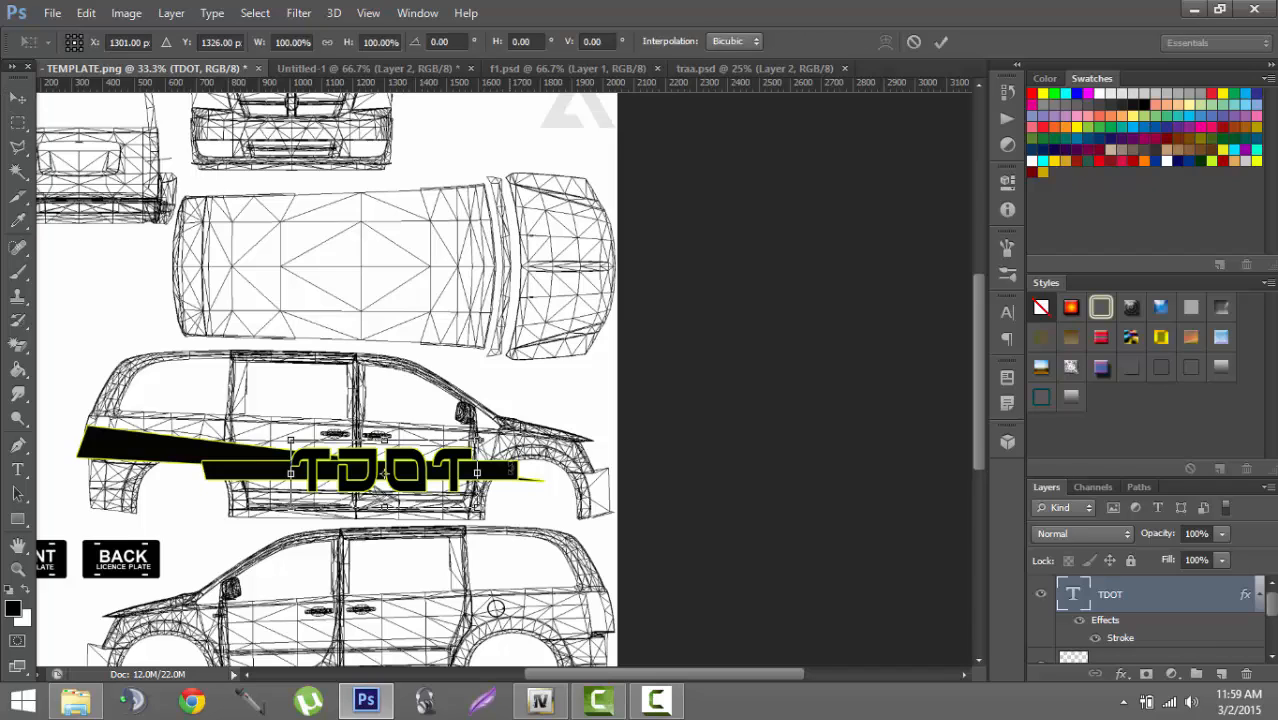
{"action": "left_click_drag", "start_coordinate": [477, 472], "coordinate": [425, 473]}
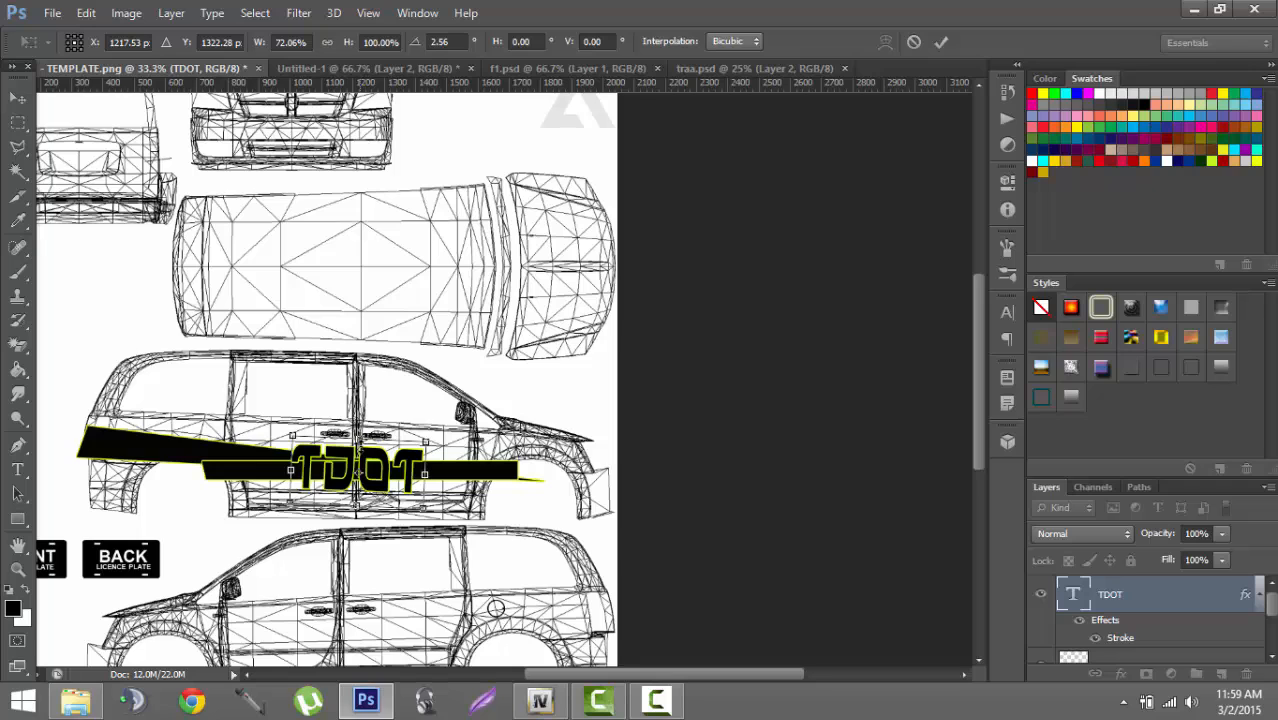
{"action": "left_click_drag", "start_coordinate": [360, 436], "coordinate": [361, 448]}
{"action": "key", "text": "ctrl+plus"}
{"action": "key", "text": "ctrl+plus"}
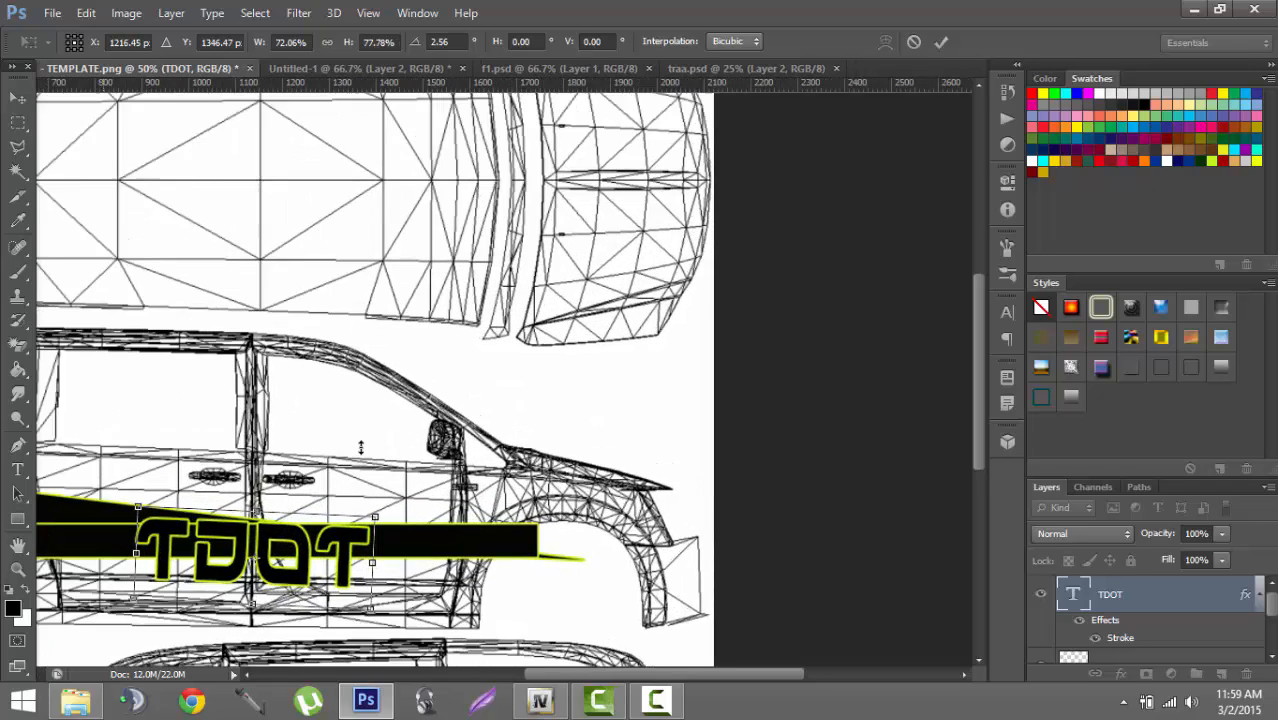
{"action": "key", "text": "ctrl+plus"}
{"action": "left_click_drag", "start_coordinate": [983, 352], "coordinate": [983, 393]}
{"action": "left_click_drag", "start_coordinate": [272, 412], "coordinate": [351, 418]}
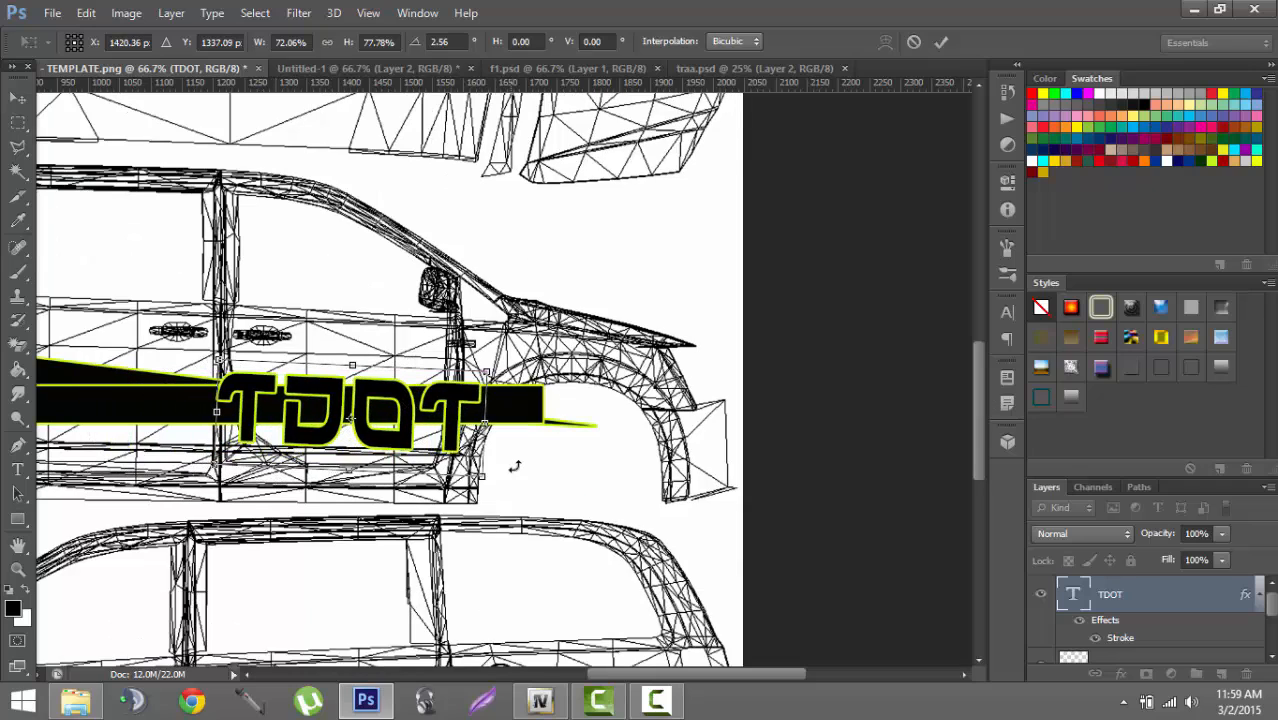
{"action": "left_click_drag", "start_coordinate": [487, 481], "coordinate": [457, 467]}
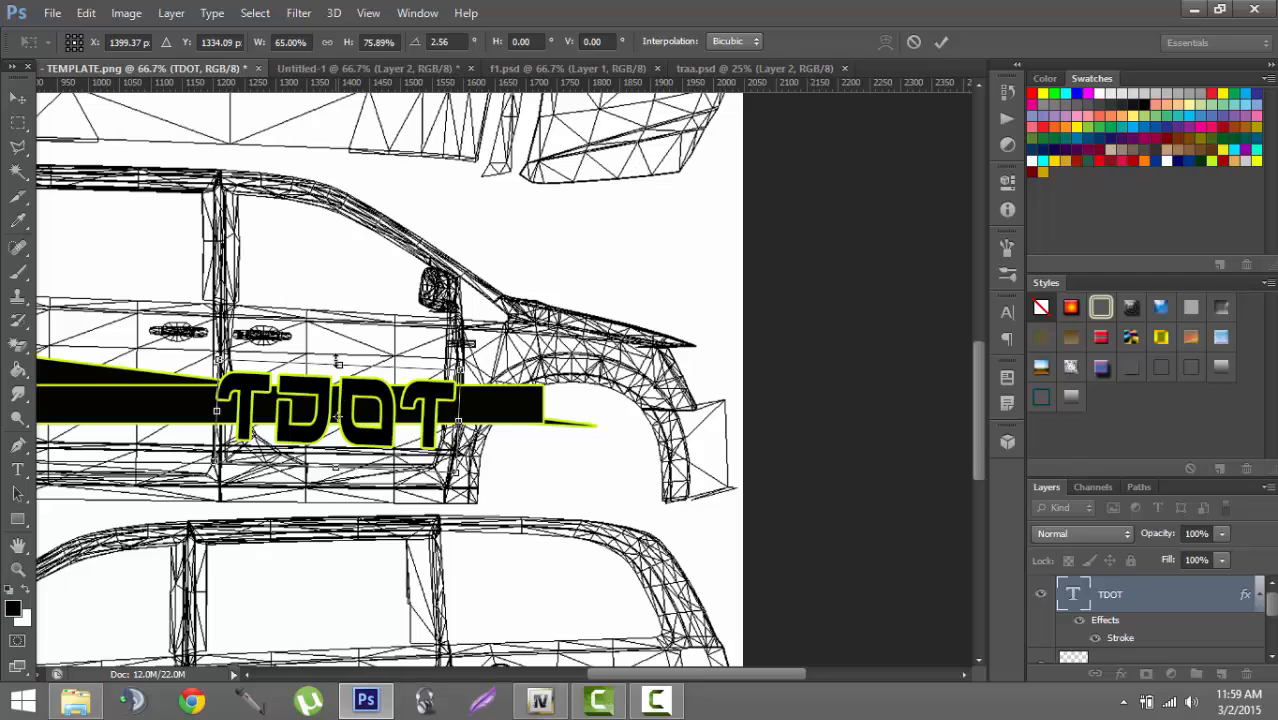
{"action": "left_click_drag", "start_coordinate": [337, 362], "coordinate": [320, 384]}
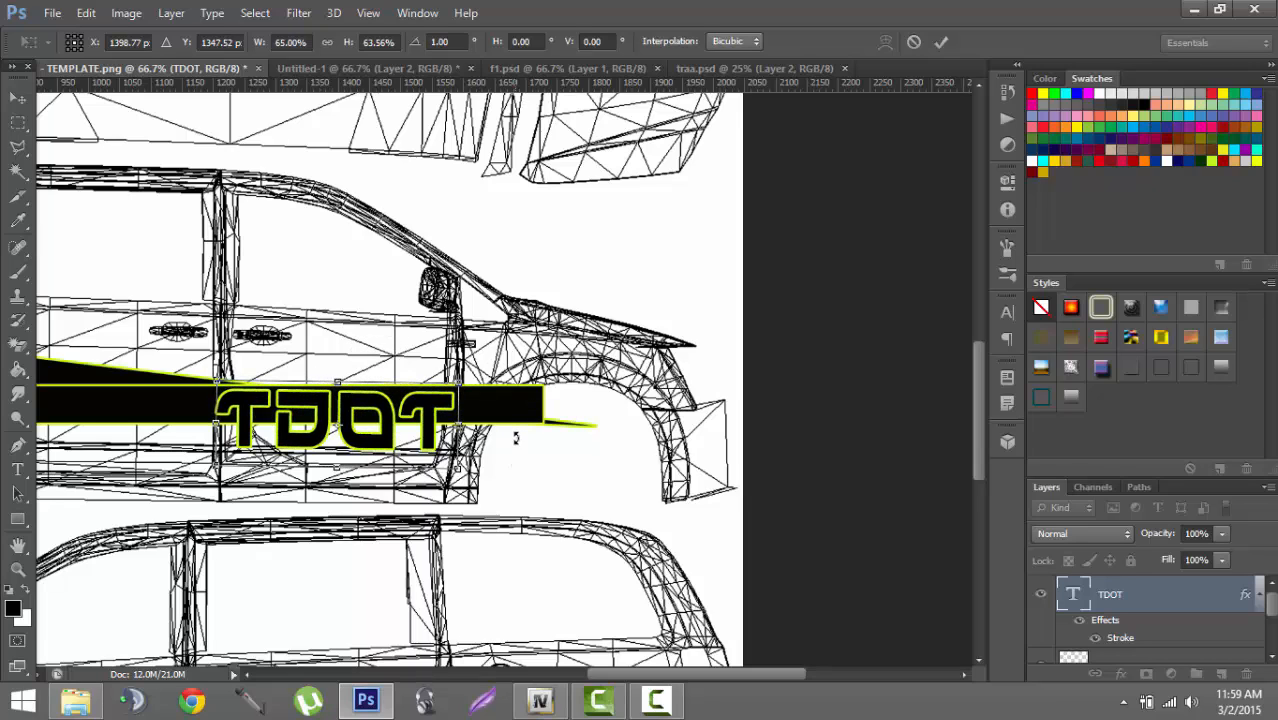
{"action": "key", "text": "Return"}
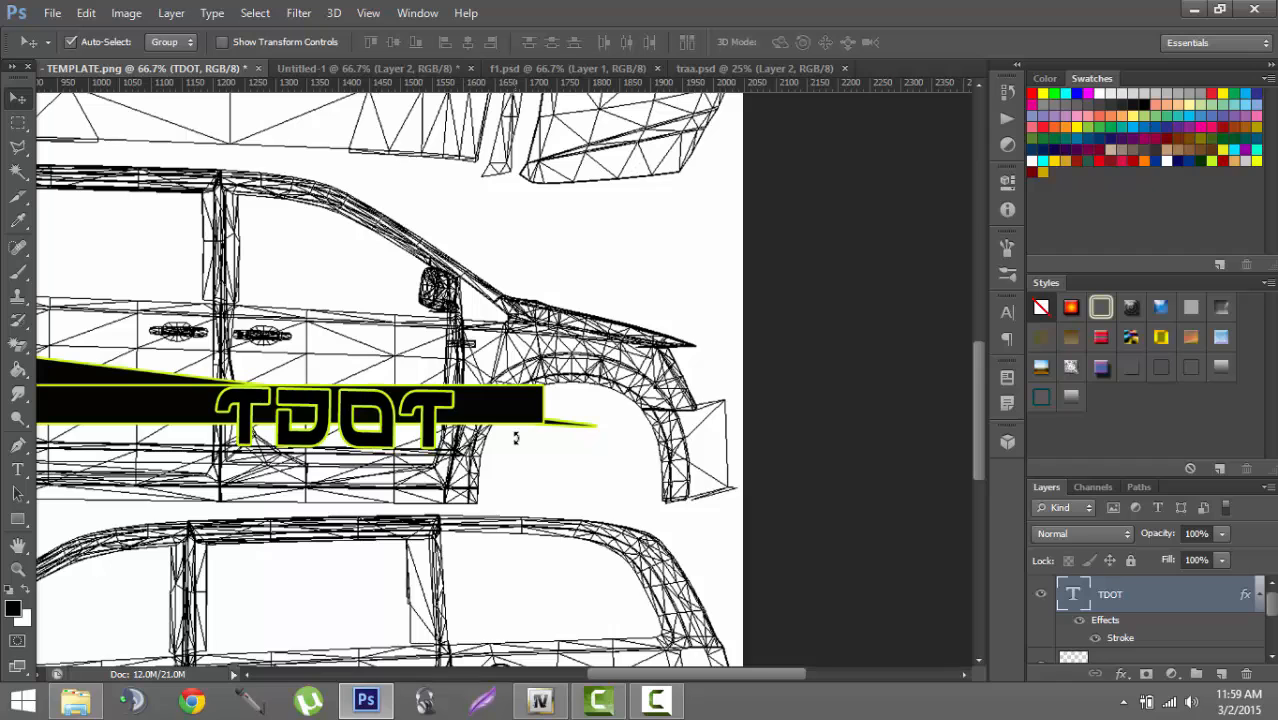
- Duplicate the black stripe layer from the upper side view onto the lower side view of the van
{"action": "key", "text": "ctrl+minus"}
{"action": "key", "text": "ctrl+minus"}
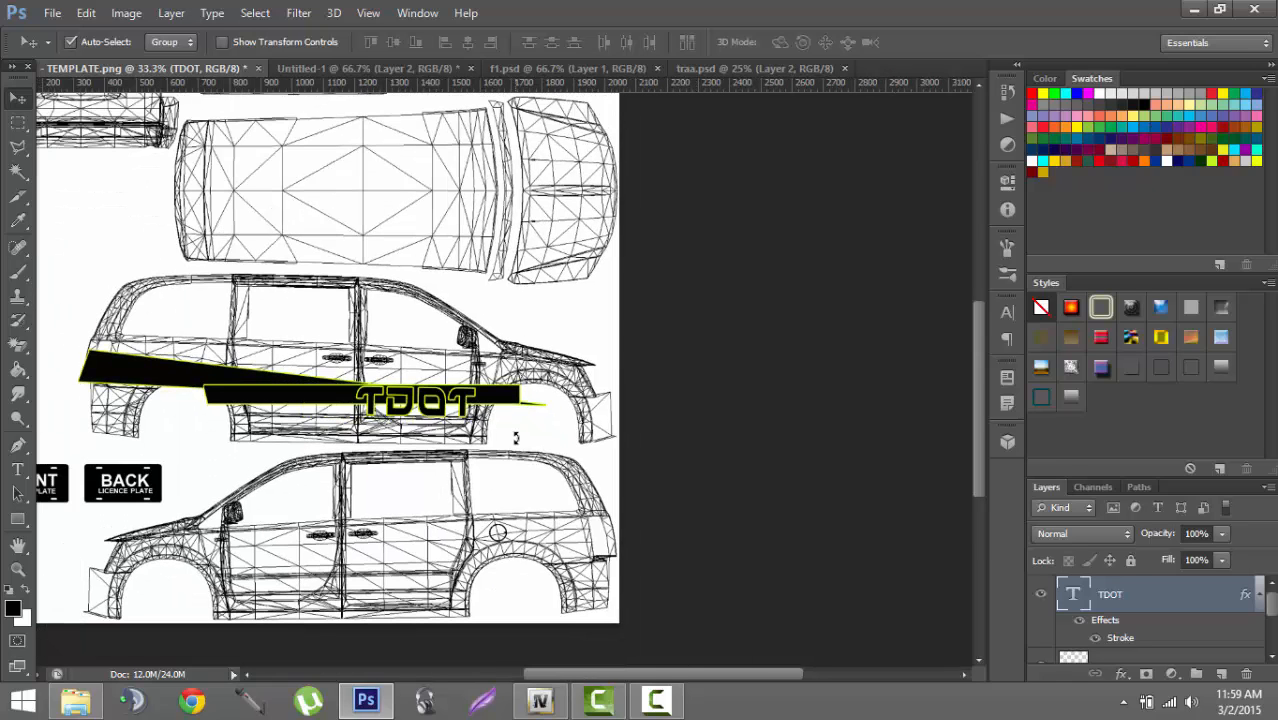
{"action": "key", "text": "ctrl+minus"}
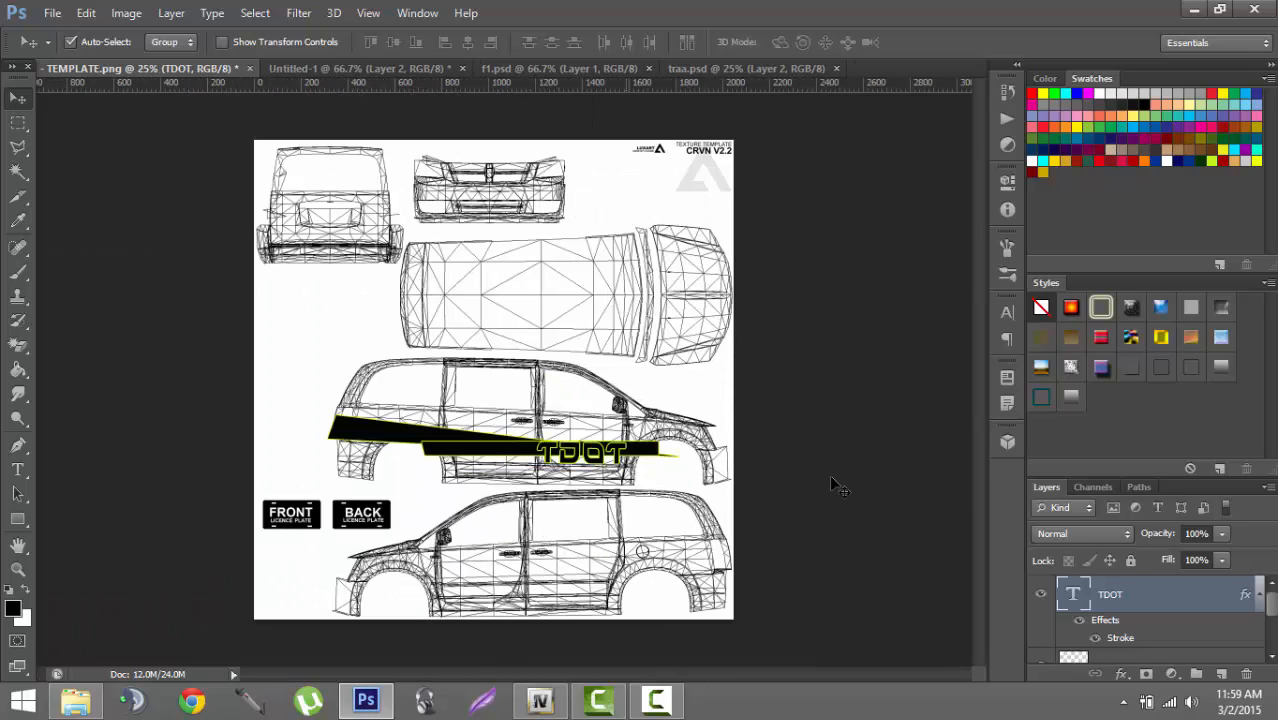
{"action": "left_click", "coordinate": [458, 455]}
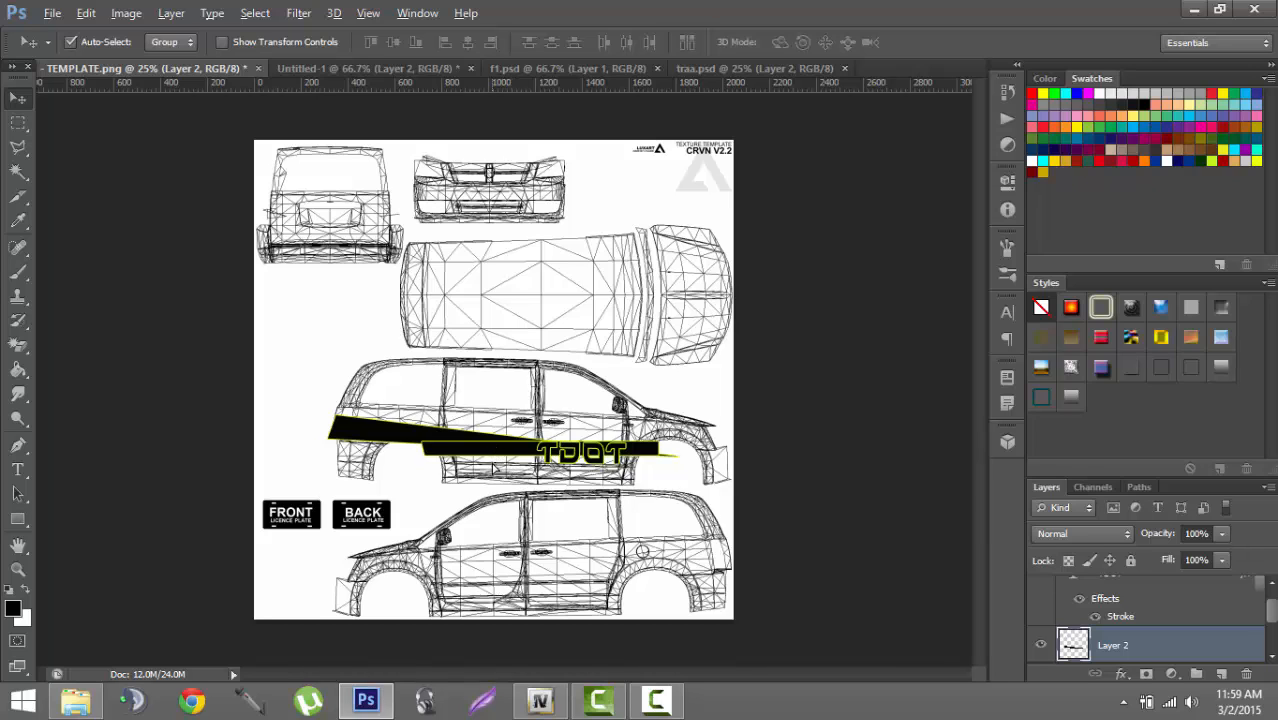
{"action": "left_click_drag", "start_coordinate": [493, 468], "coordinate": [500, 568]}
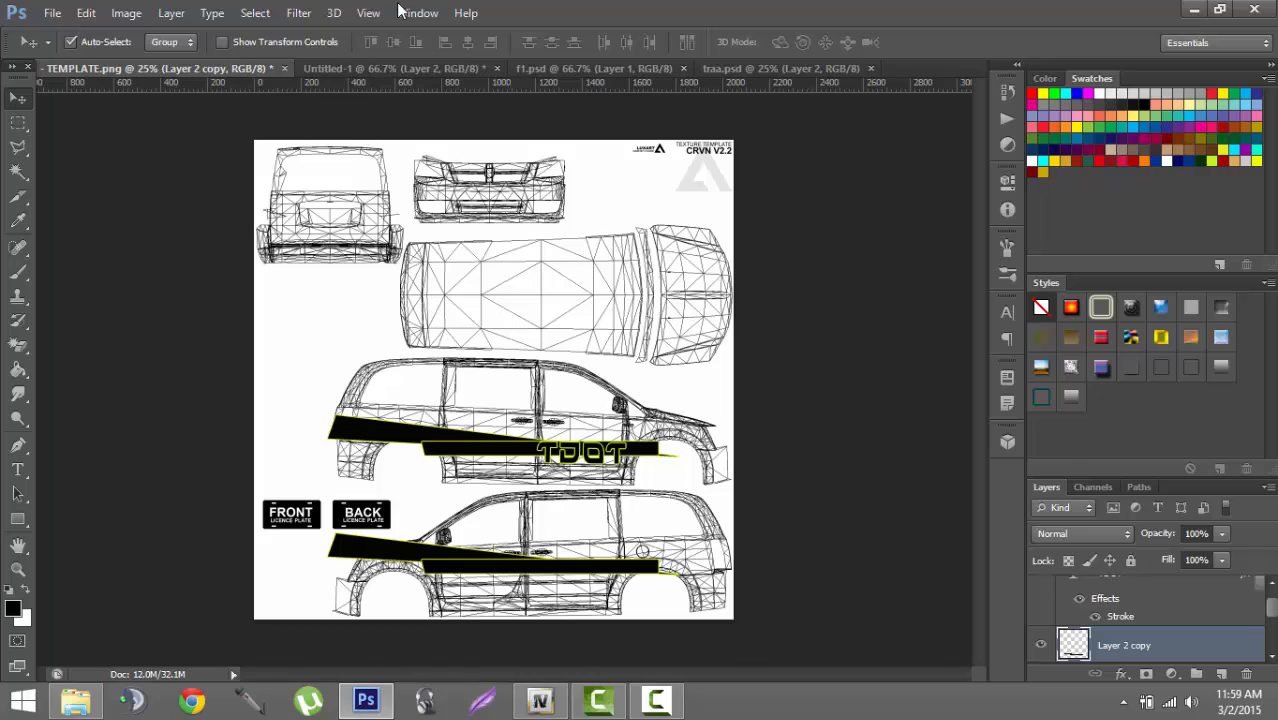
{"action": "left_click", "coordinate": [368, 13]}
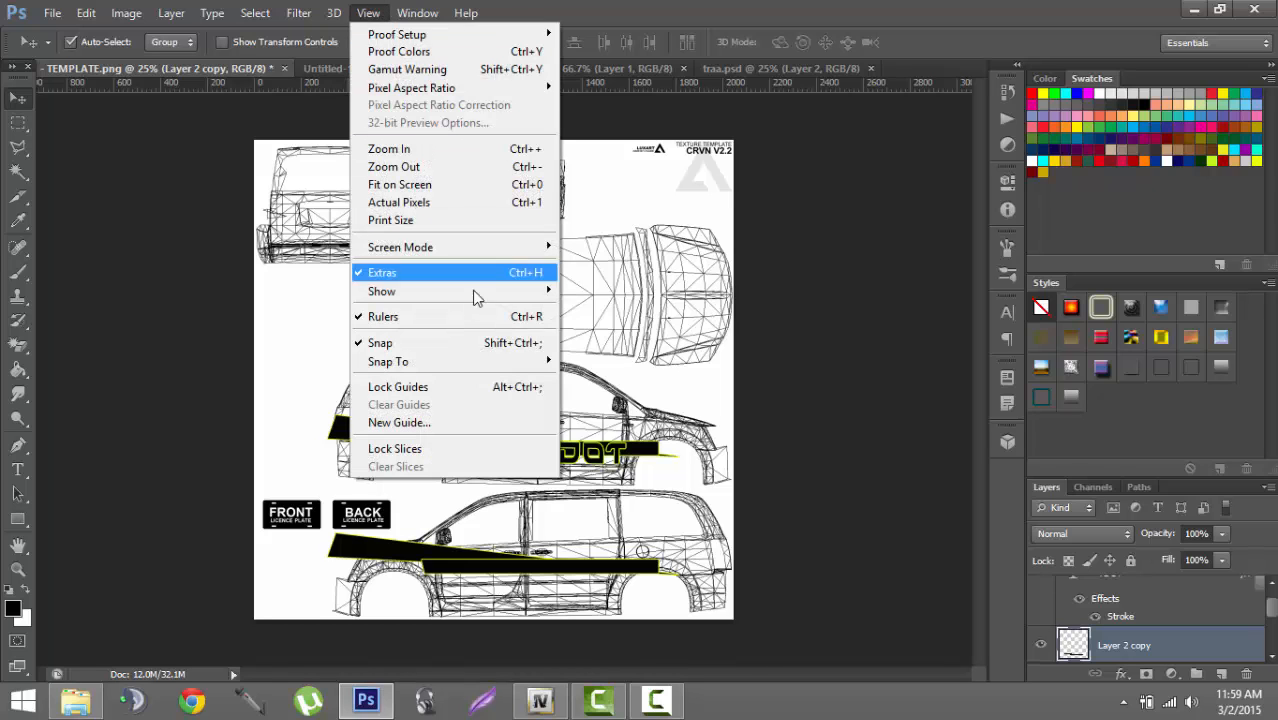
{"action": "mouse_move", "coordinate": [543, 301]}
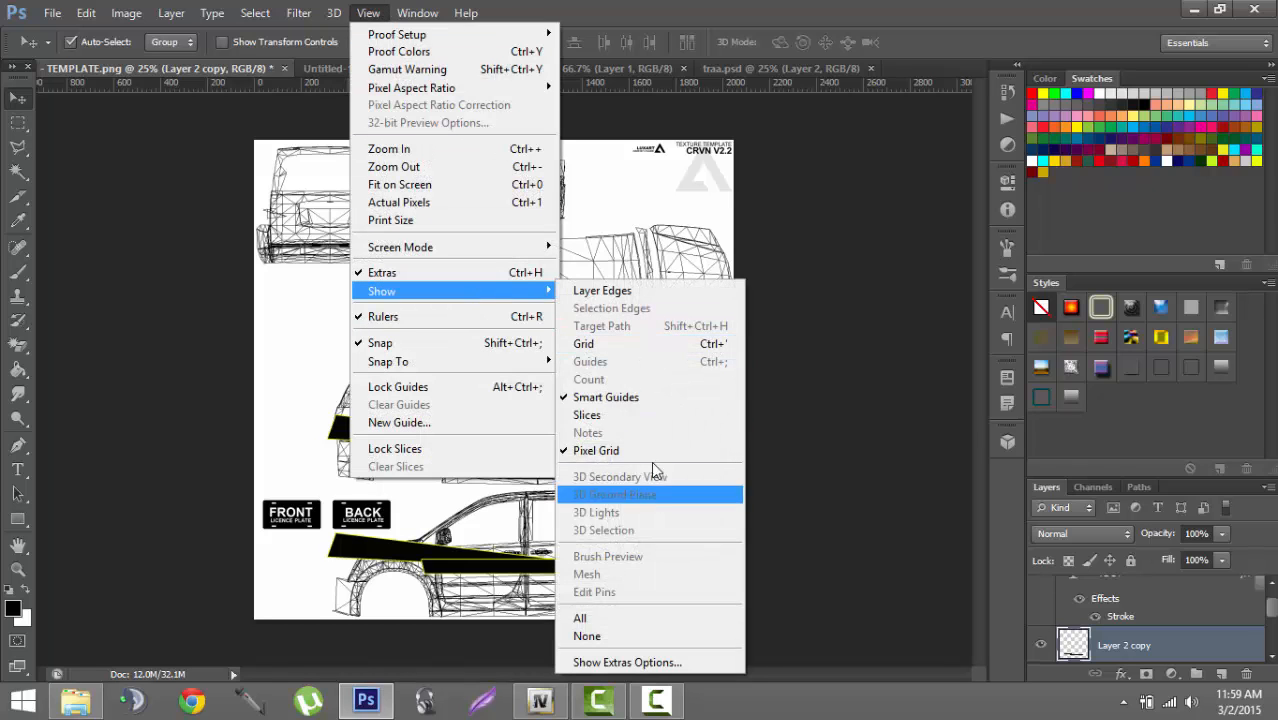
{"action": "left_click", "coordinate": [766, 395]}
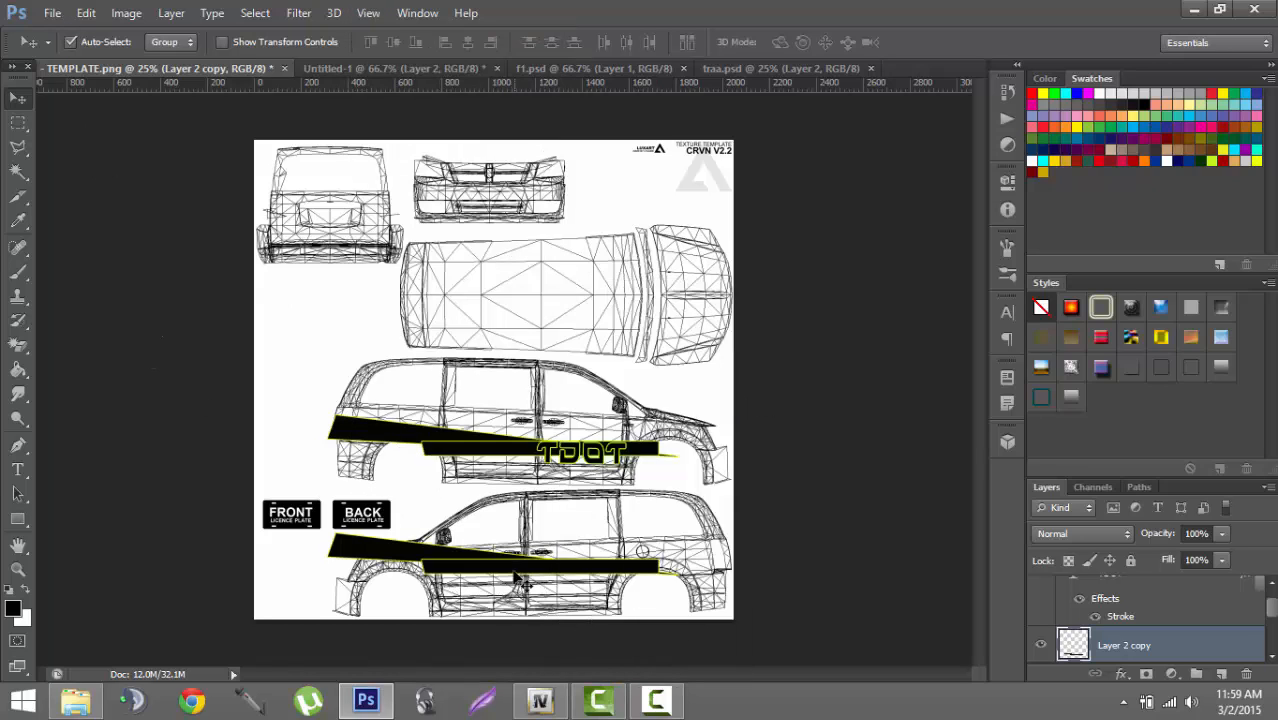
- Flip the duplicated stripe horizontally and move it toward the rear of the lower van side view
{"action": "left_click", "coordinate": [86, 13]}
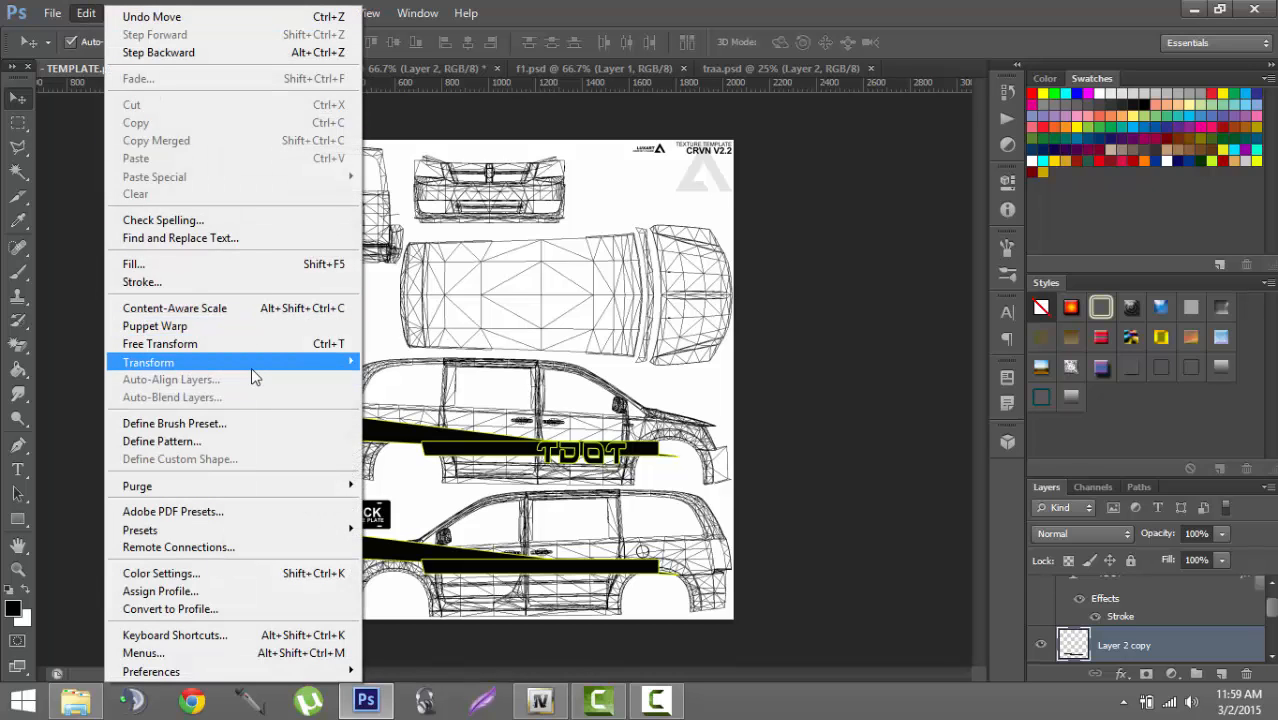
{"action": "mouse_move", "coordinate": [251, 367]}
{"action": "left_click", "coordinate": [488, 567]}
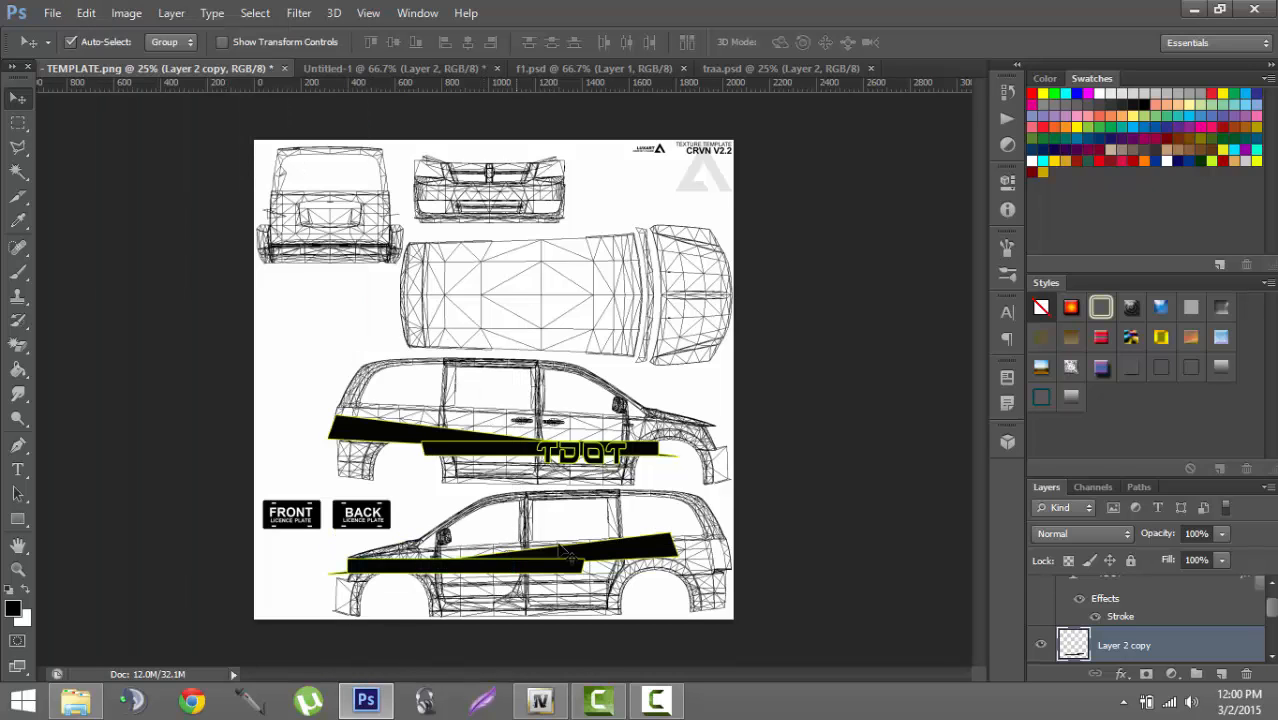
{"action": "left_click_drag", "start_coordinate": [613, 556], "coordinate": [645, 567]}
- Nudge the flipped stripe about 60 pixels toward the lower van's rear and about 20 pixels down
{"action": "key", "text": "ctrl+plus"}
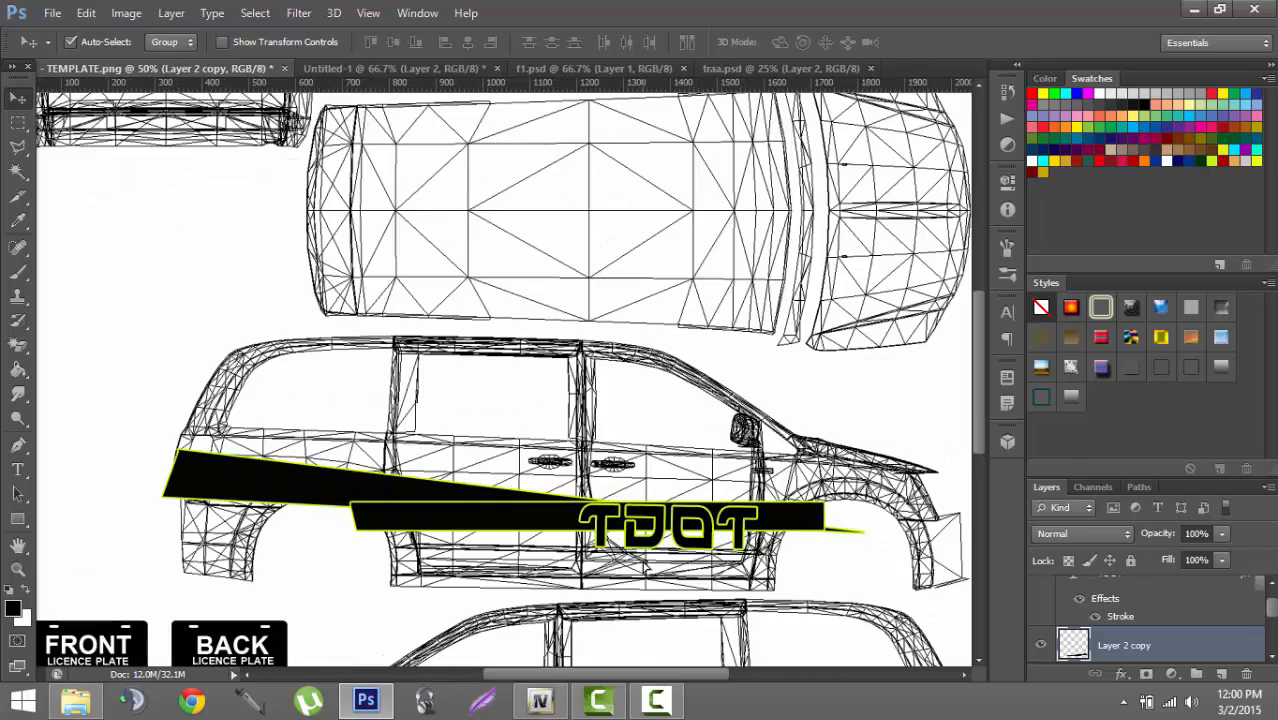
{"action": "left_click_drag", "start_coordinate": [973, 375], "coordinate": [986, 446]}
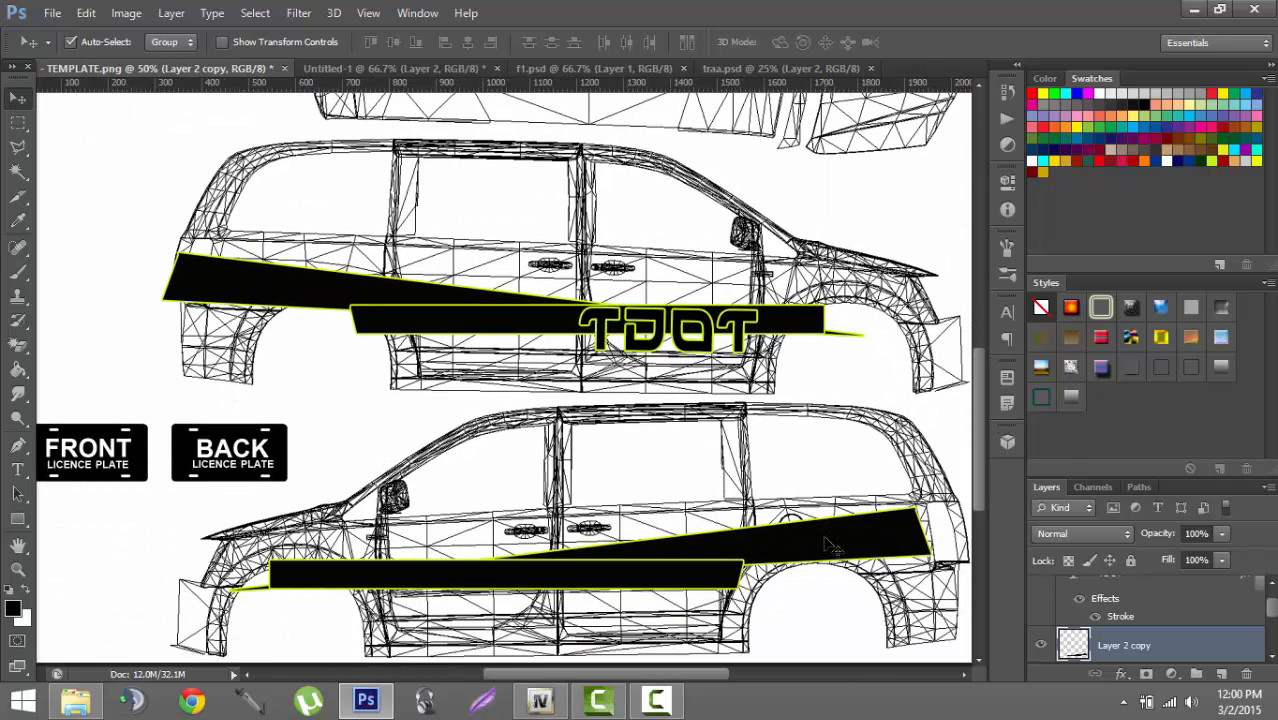
{"action": "key", "text": "Right"}
{"action": "key", "text": "Right"}
{"action": "key", "text": "Right"}
{"action": "key", "text": "Right"}
{"action": "key", "text": "Right"}
{"action": "key", "text": "Right"}
{"action": "key", "text": "Right"}
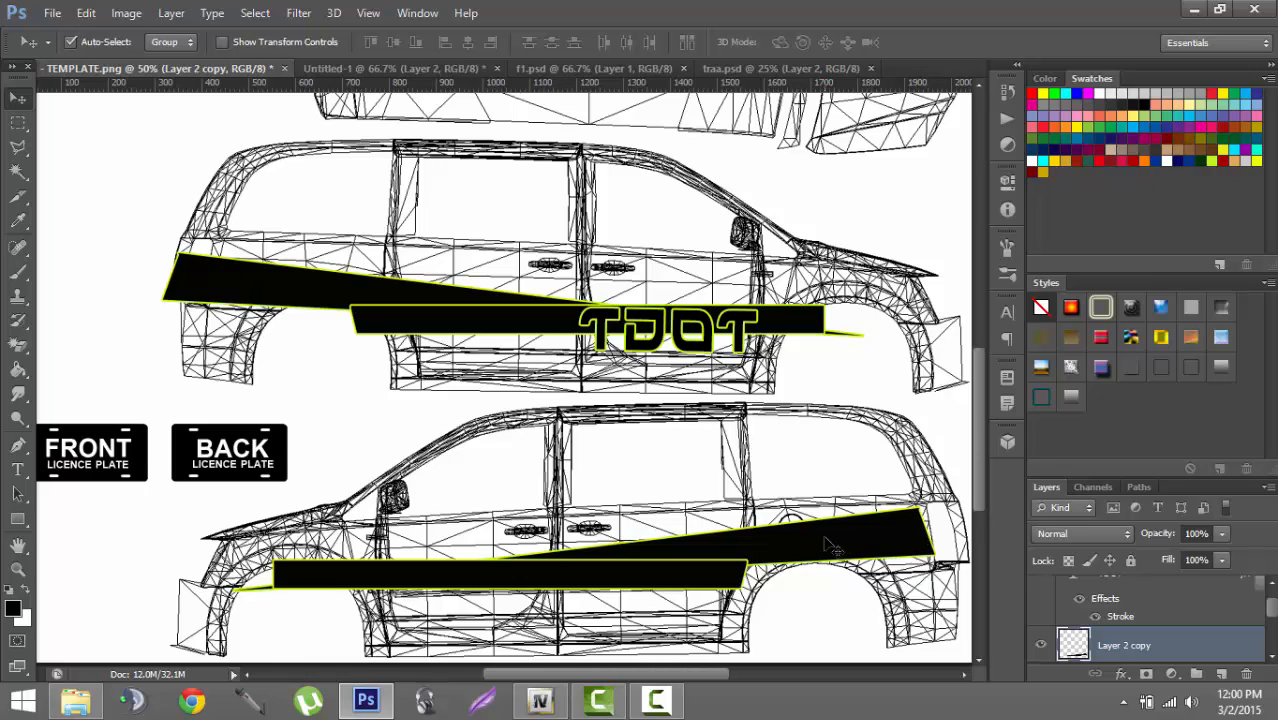
{"action": "key", "text": "Right"}
{"action": "key", "text": "Right"}
{"action": "key", "text": "Right"}
{"action": "key", "text": "Right"}
{"action": "key", "text": "Right"}
{"action": "key", "text": "Right"}
{"action": "key", "text": "Down"}
{"action": "key", "text": "Down"}
{"action": "key", "text": "Down"}
{"action": "key", "text": "Down"}
{"action": "key", "text": "Down"}
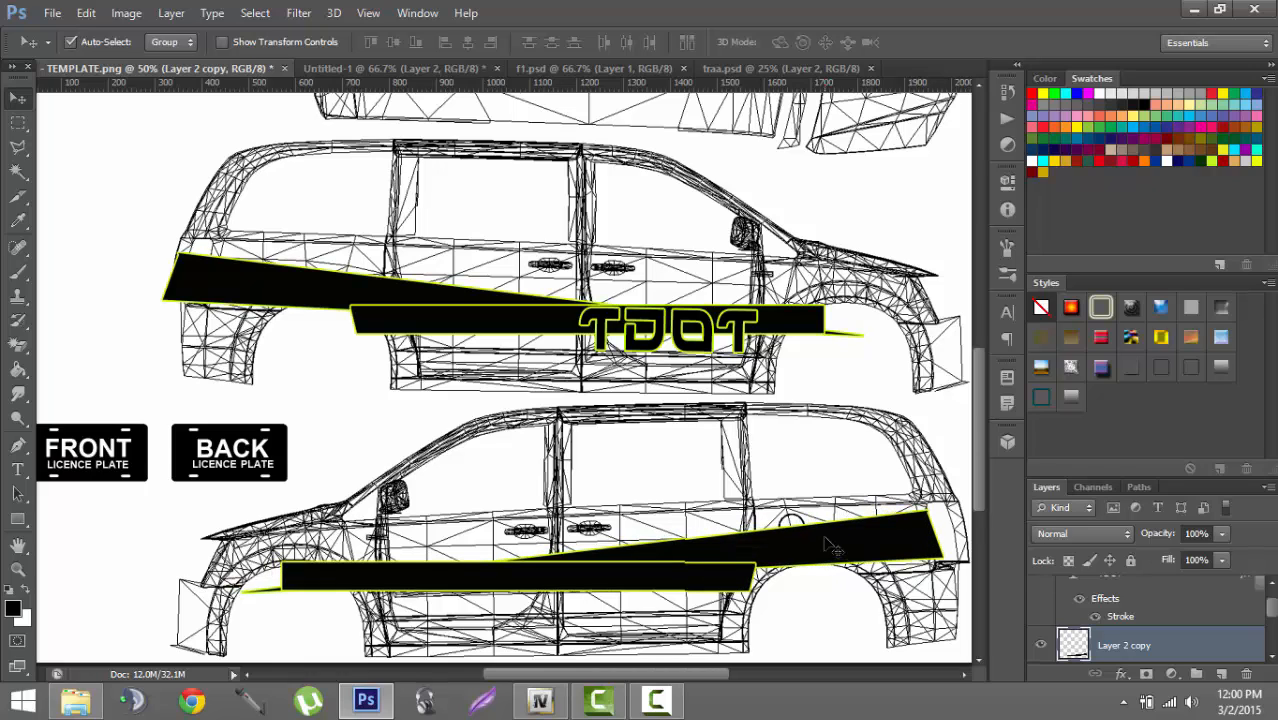
{"action": "key", "text": "Down"}
{"action": "key", "text": "Down"}
{"action": "key", "text": "Down"}
{"action": "key", "text": "Down"}
{"action": "key", "text": "Down"}
{"action": "key", "text": "Down"}
{"action": "key", "text": "Right"}
{"action": "key", "text": "Right"}
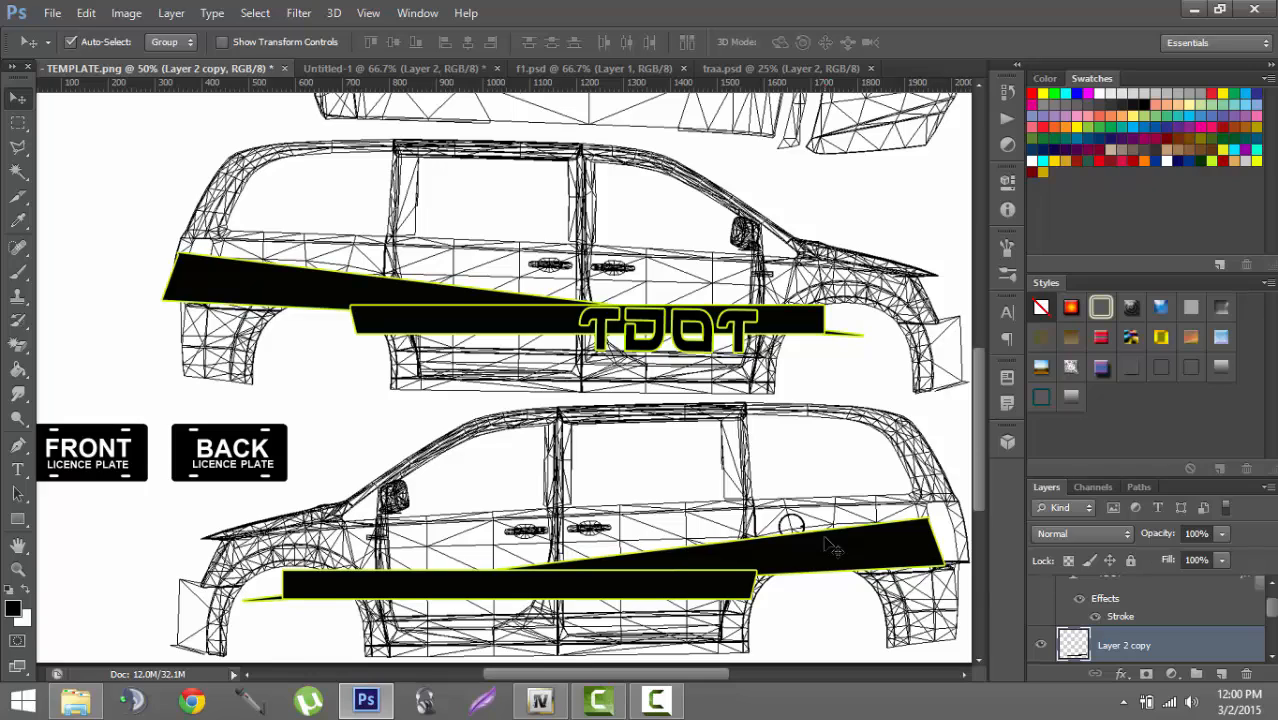
{"action": "key", "text": "Right"}
{"action": "key", "text": "Right"}
{"action": "key", "text": "Right"}
{"action": "key", "text": "Right"}
{"action": "key", "text": "Right"}
{"action": "key", "text": "Right"}
{"action": "key", "text": "Right"}
{"action": "key", "text": "Right"}
{"action": "key", "text": "Right"}
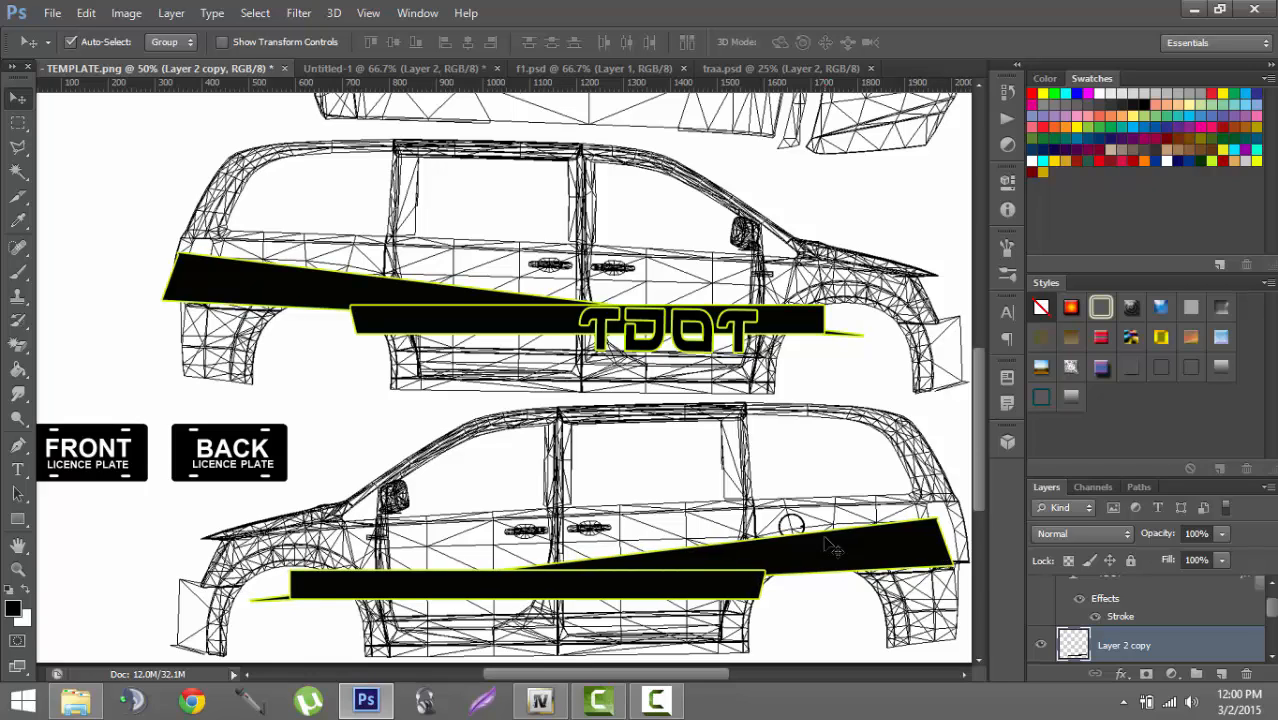
{"action": "key", "text": "Right"}
{"action": "key", "text": "Right"}
{"action": "key", "text": "Right"}
{"action": "key", "text": "Right"}
{"action": "key", "text": "Right"}
{"action": "key", "text": "Right"}
{"action": "key", "text": "Right"}
{"action": "key", "text": "Right"}
{"action": "key", "text": "Right"}
{"action": "key", "text": "Right"}
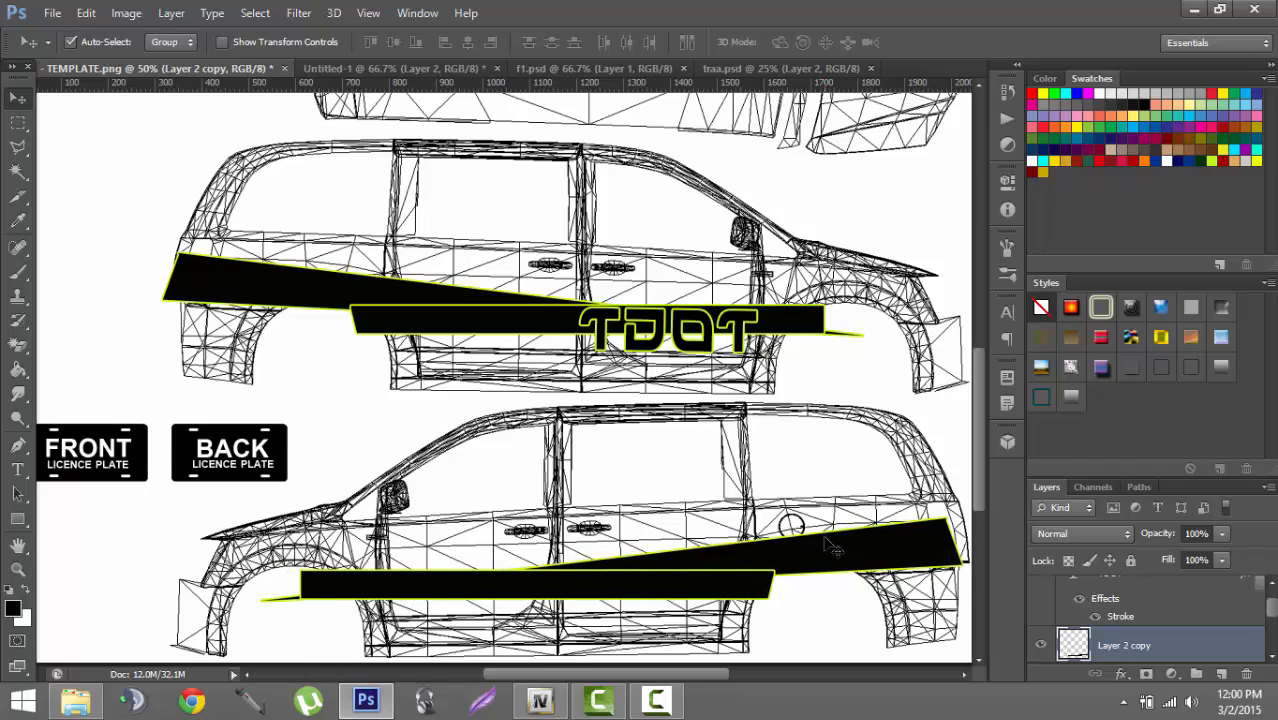
- Nudge the flipped black stripe about 25 pixels further toward the rear edge of the lower van side view
{"action": "key", "text": "Right"}
{"action": "key", "text": "Right"}
{"action": "key", "text": "Right"}
{"action": "key", "text": "Right"}
{"action": "key", "text": "Right"}
{"action": "key", "text": "Right"}
{"action": "key", "text": "Right"}
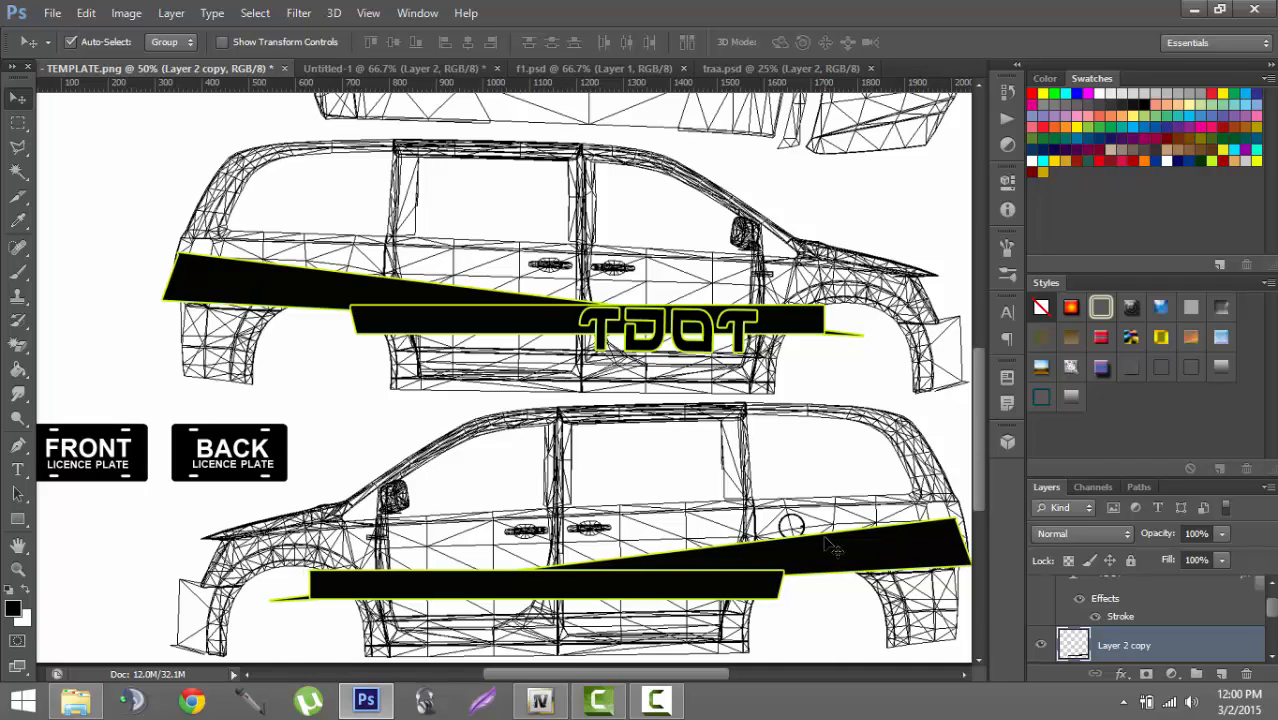
{"action": "key", "text": "Right"}
{"action": "key", "text": "Right"}
{"action": "key", "text": "Right"}
{"action": "key", "text": "Right"}
{"action": "key", "text": "Right"}
{"action": "key", "text": "Right"}
{"action": "key", "text": "Right"}
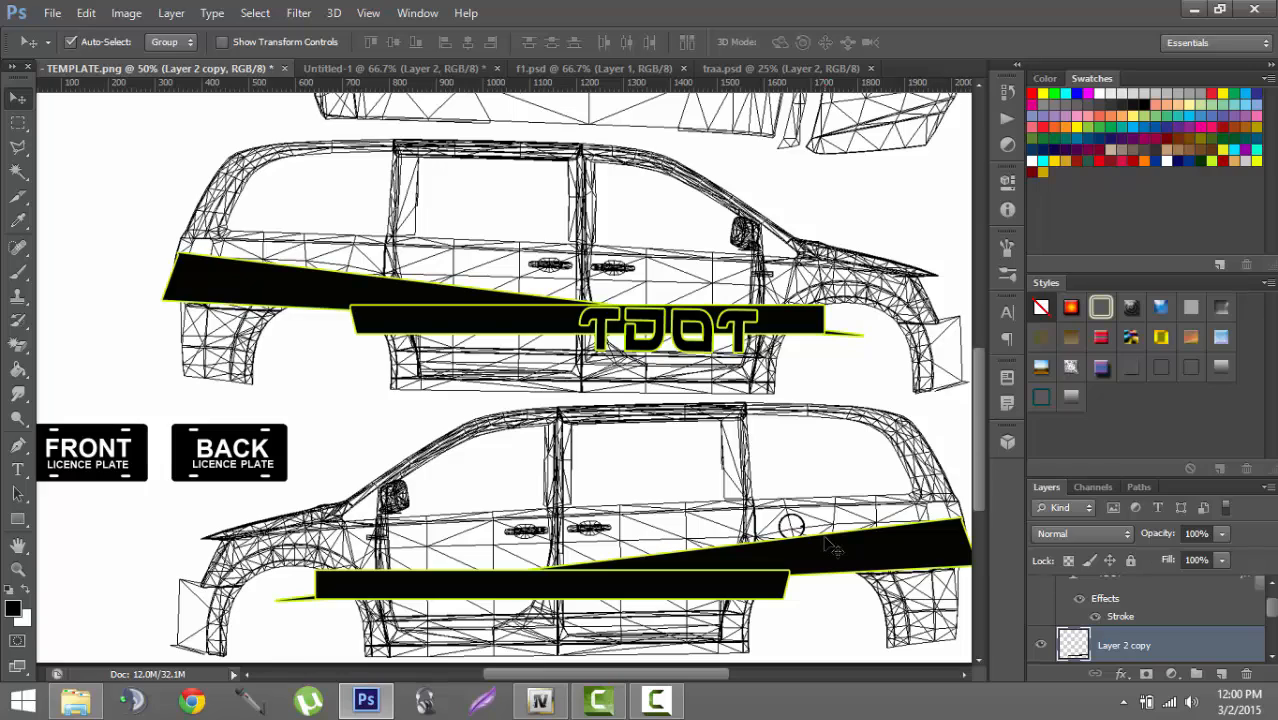
{"action": "key", "text": "Right"}
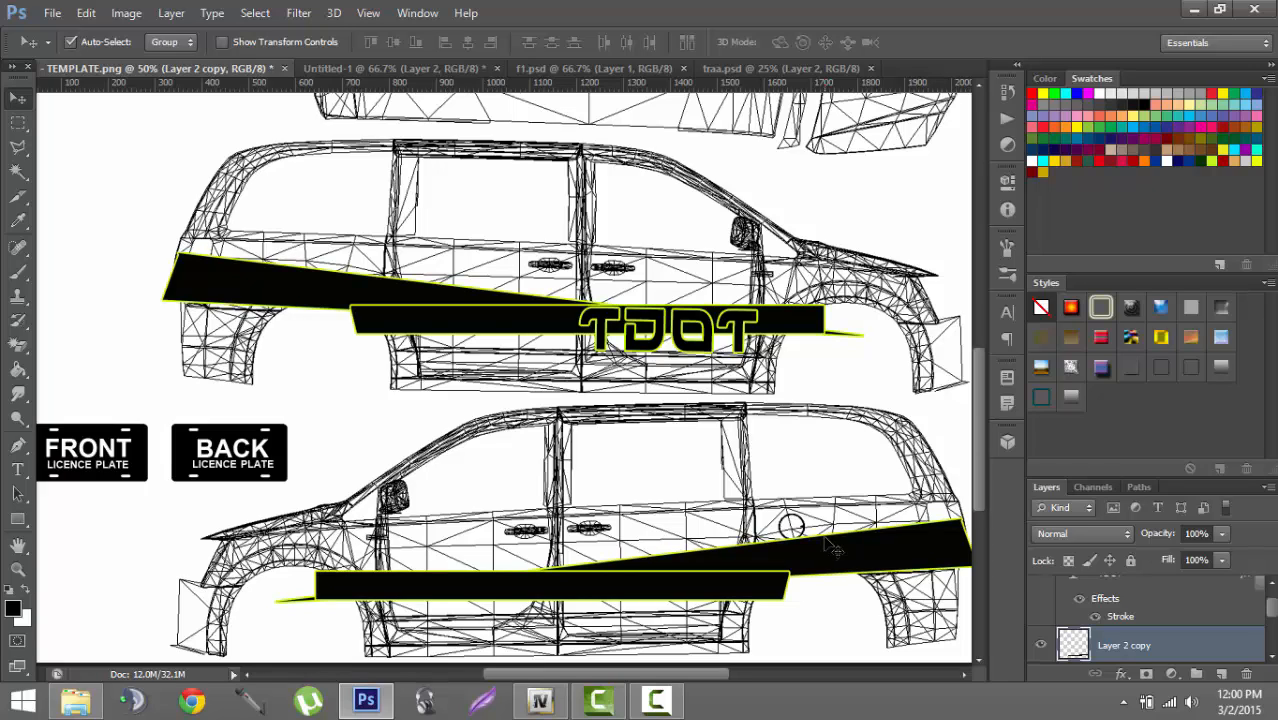
{"action": "key", "text": "Right"}
{"action": "key", "text": "Right"}
- Duplicate the TDOT text onto the front door of the lower van side view and rotate the copy slightly
{"action": "left_click", "coordinate": [692, 333]}
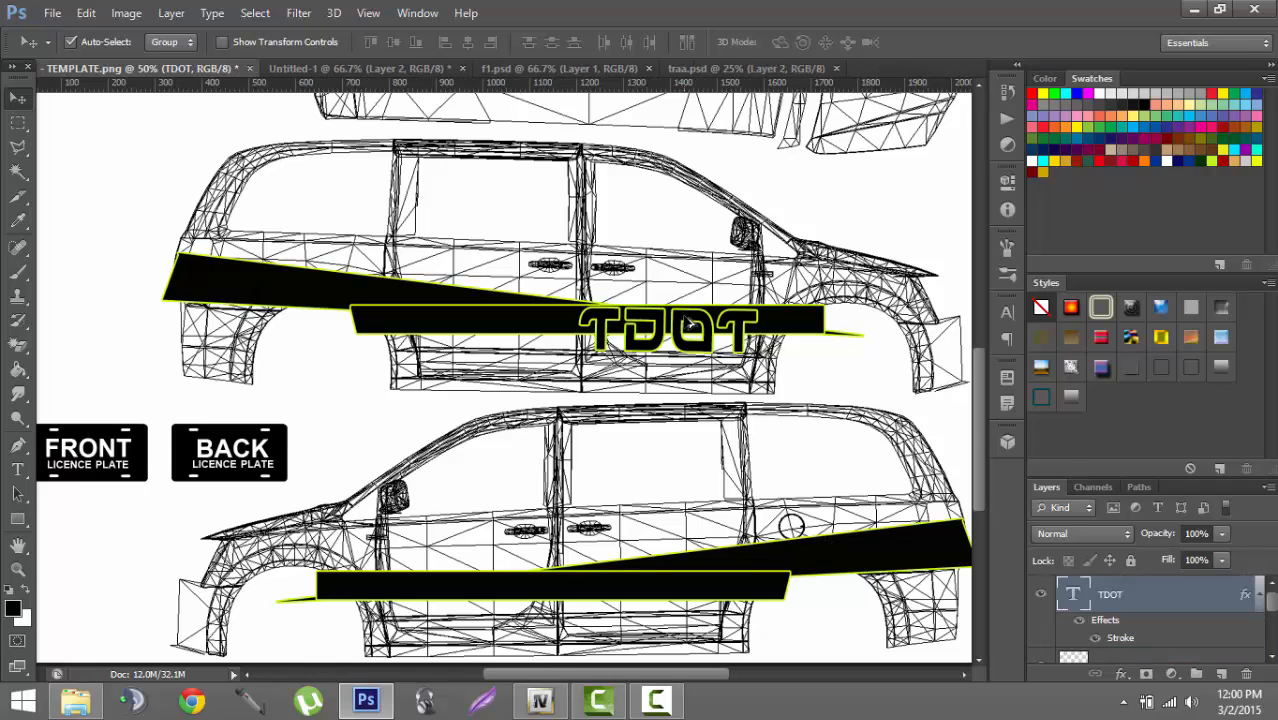
{"action": "left_click_drag", "start_coordinate": [688, 325], "coordinate": [485, 586]}
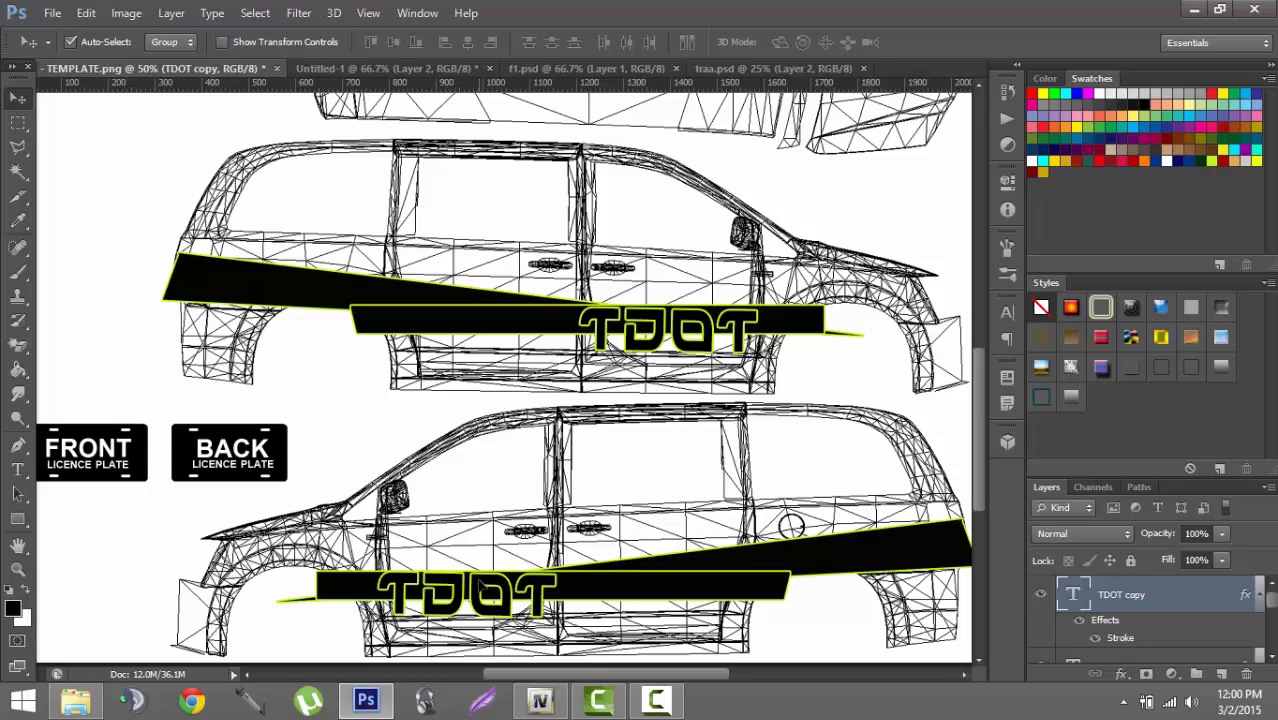
{"action": "key", "text": "ctrl+t"}
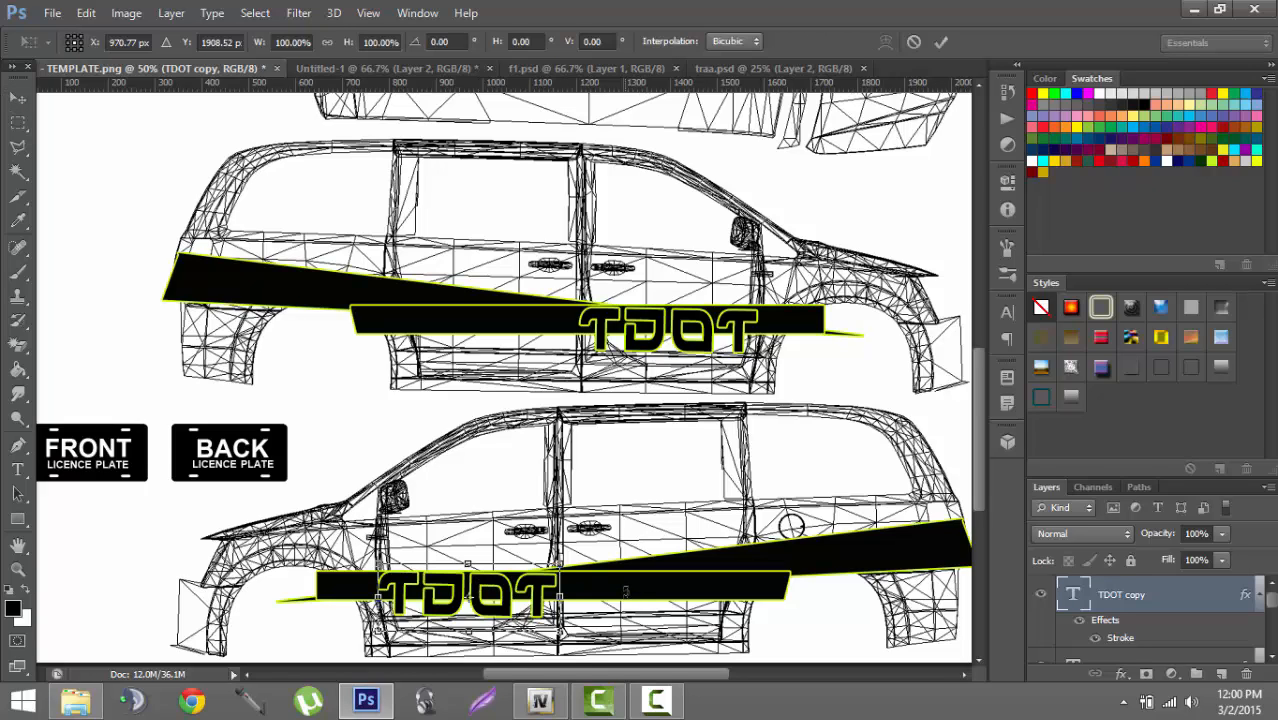
{"action": "left_click_drag", "start_coordinate": [625, 591], "coordinate": [626, 589]}
{"action": "key", "text": "Return"}
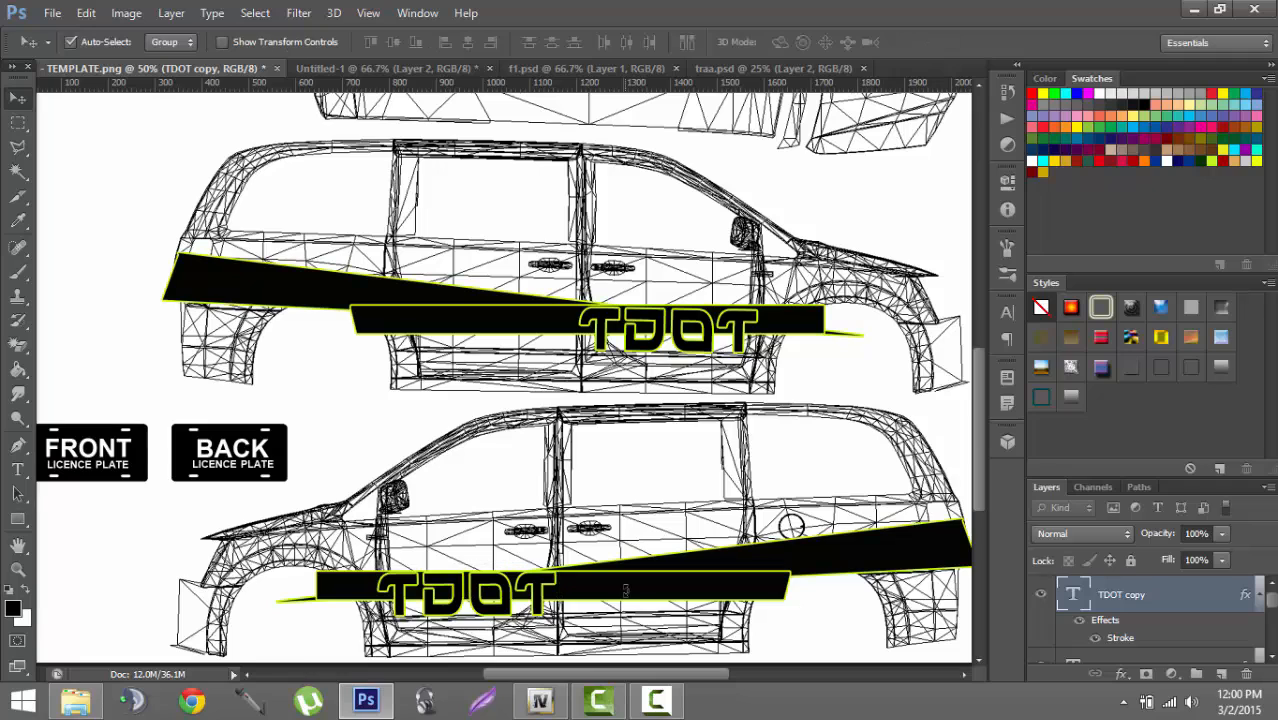
- Copy the black-and-lime hazard stripe from traa.psd onto the van's rear view in TEMPLATE.png
{"action": "key", "text": "ctrl+minus"}
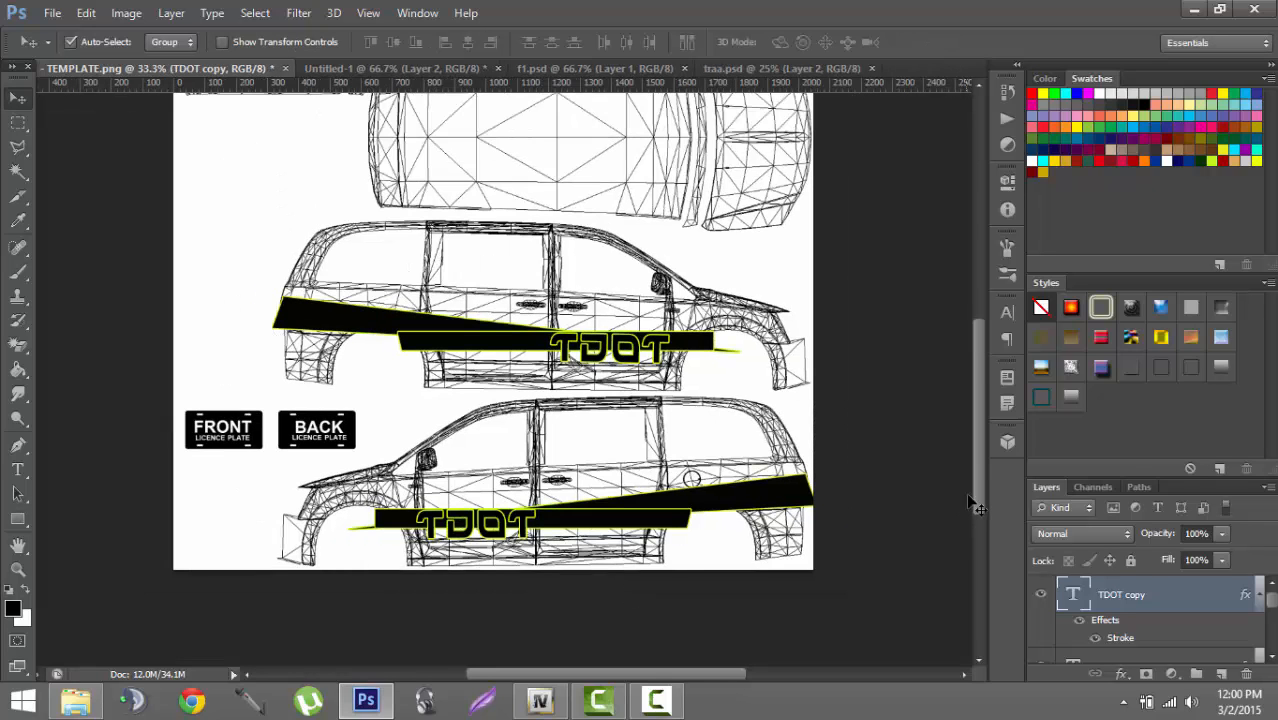
{"action": "left_click_drag", "start_coordinate": [979, 484], "coordinate": [976, 440]}
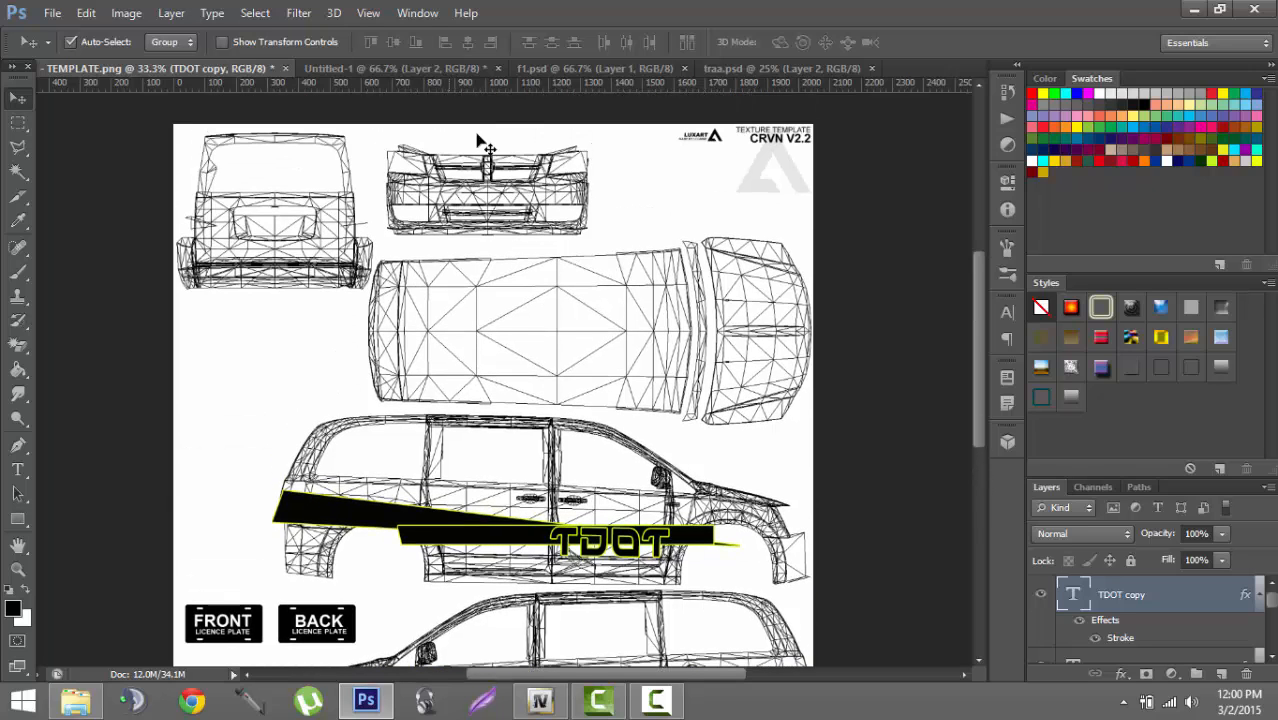
{"action": "left_click", "coordinate": [725, 64]}
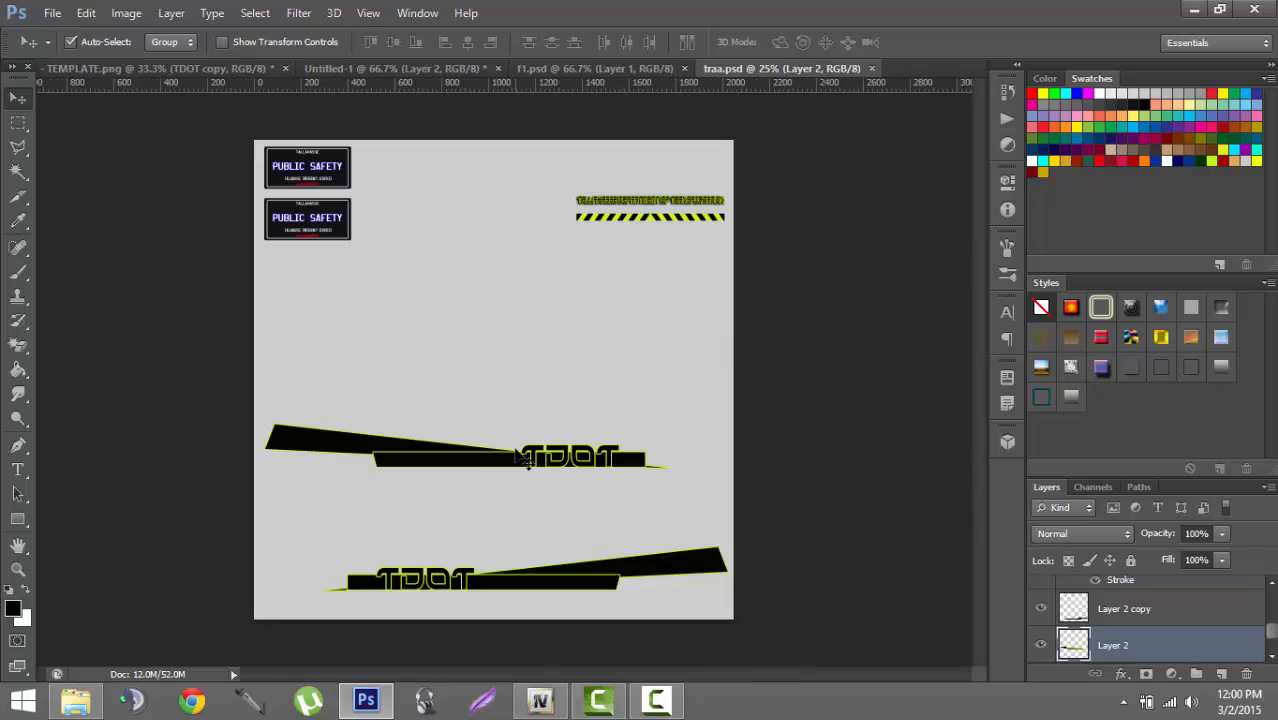
{"action": "left_click", "coordinate": [645, 227]}
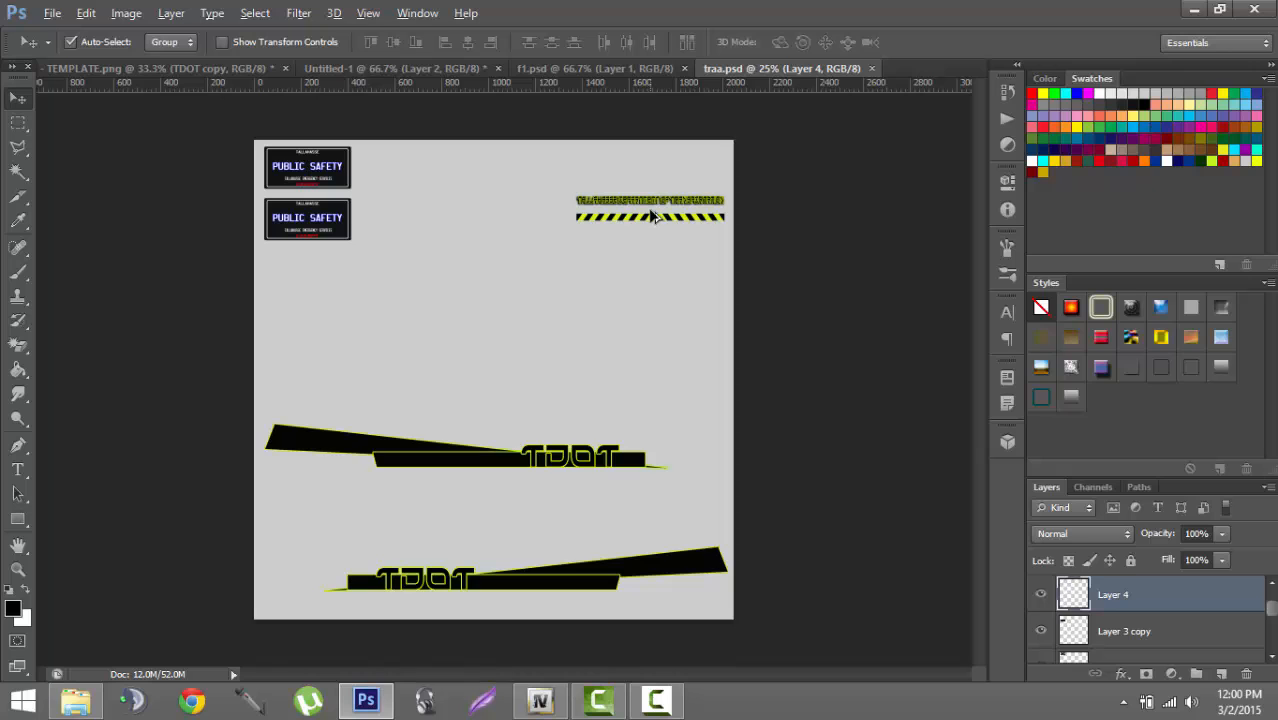
{"action": "left_click_drag", "start_coordinate": [650, 220], "coordinate": [268, 250]}
- Position the hazard stripe just above the rear bumper and scale its width to about 81% to fit the tailgate
{"action": "key", "text": "ctrl+plus"}
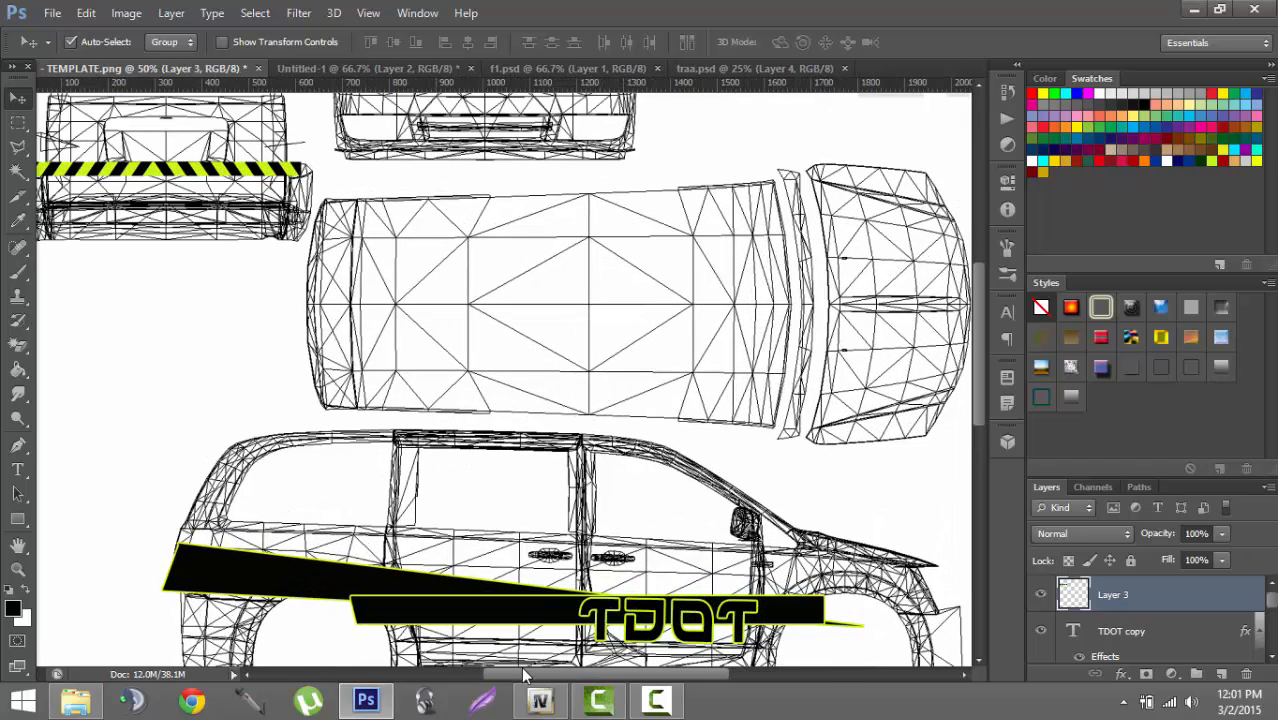
{"action": "left_click_drag", "start_coordinate": [523, 677], "coordinate": [440, 677]}
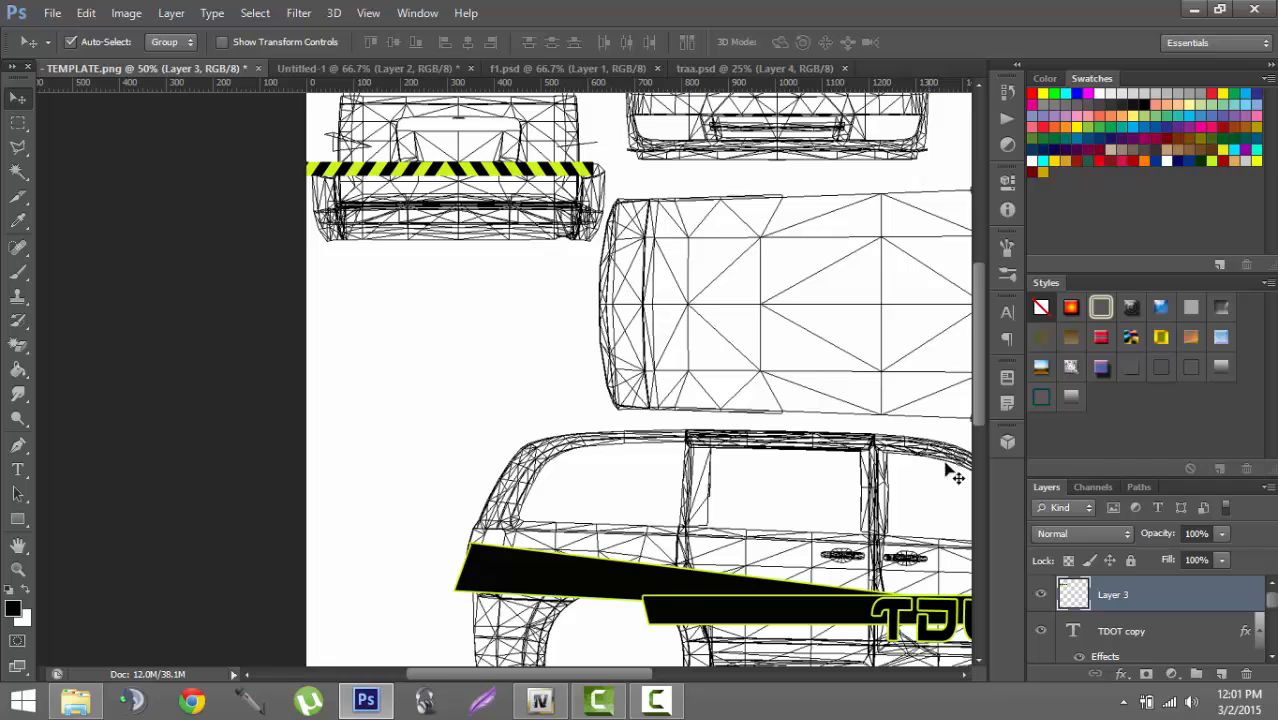
{"action": "left_click_drag", "start_coordinate": [980, 399], "coordinate": [979, 379]}
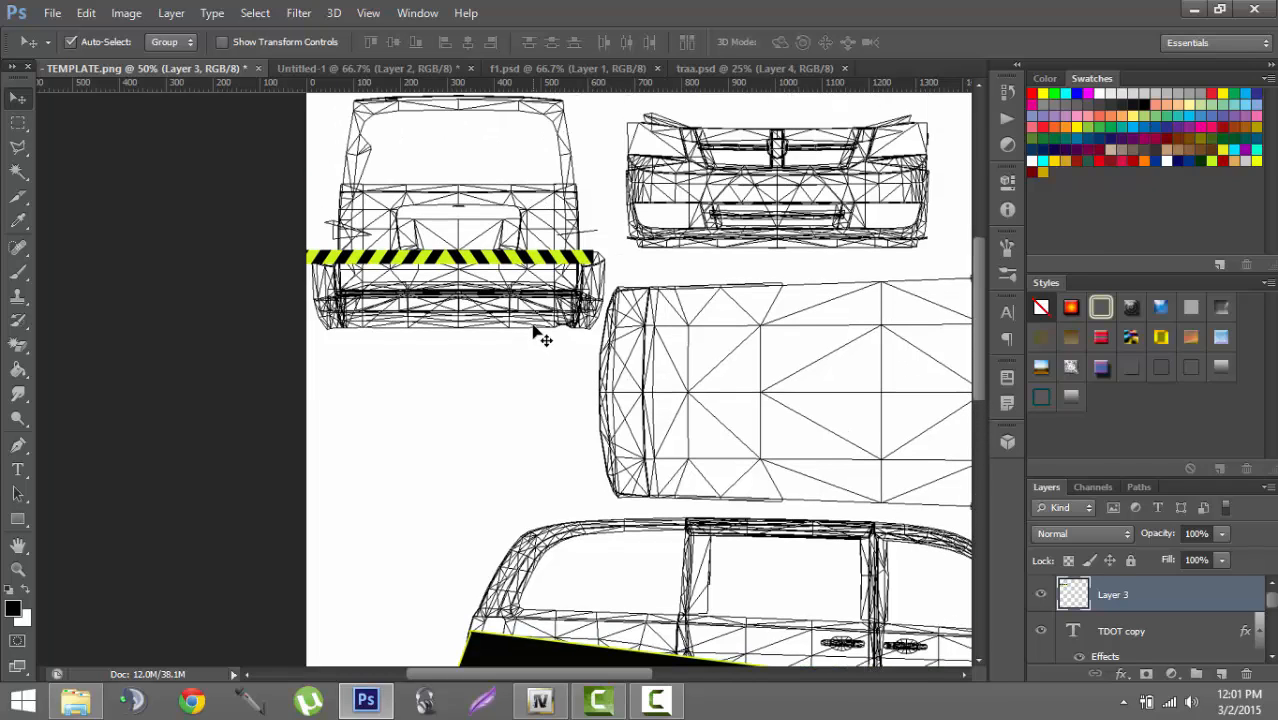
{"action": "left_click_drag", "start_coordinate": [465, 263], "coordinate": [495, 281]}
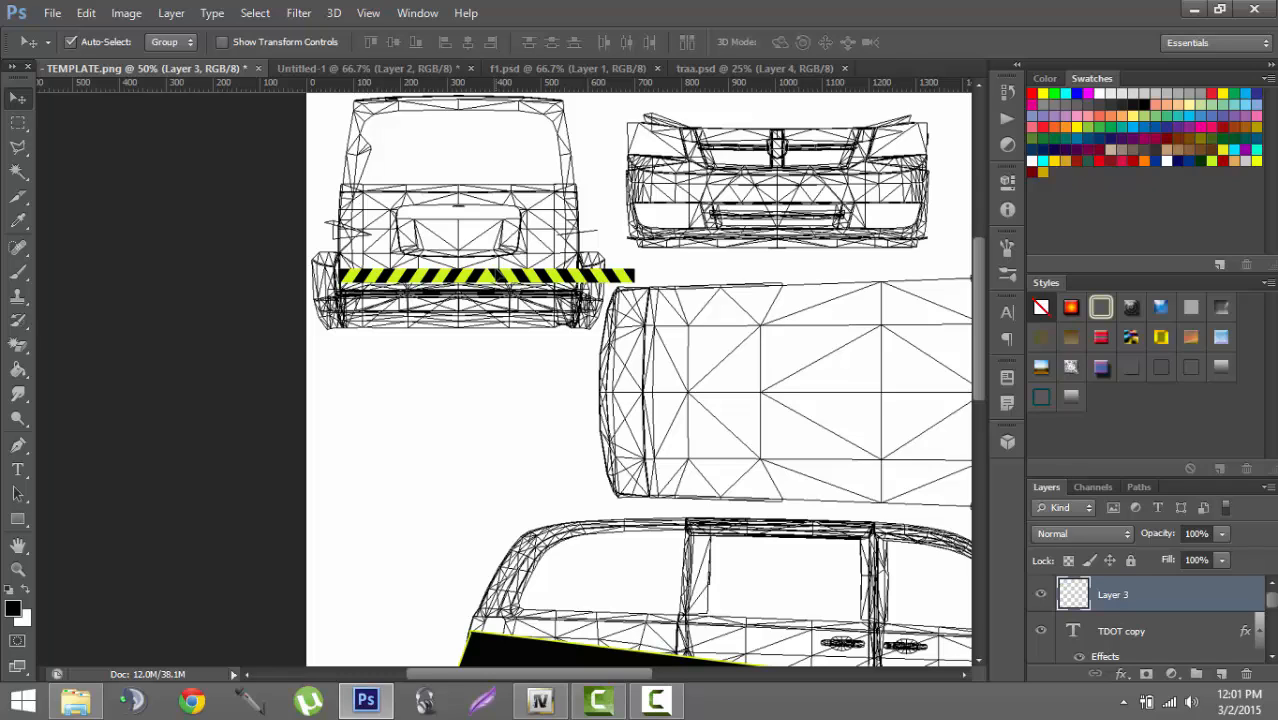
{"action": "key", "text": "ctrl+t"}
{"action": "left_click_drag", "start_coordinate": [636, 274], "coordinate": [587, 272]}
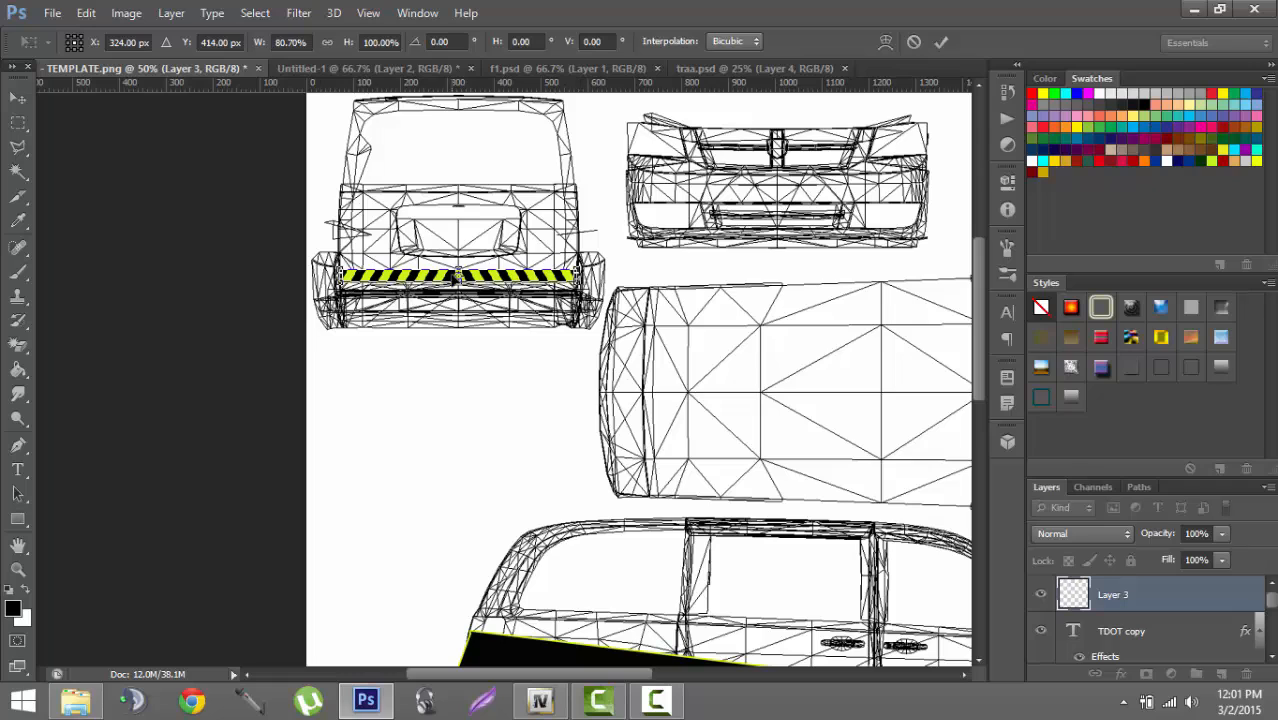
{"action": "key", "text": "Return"}
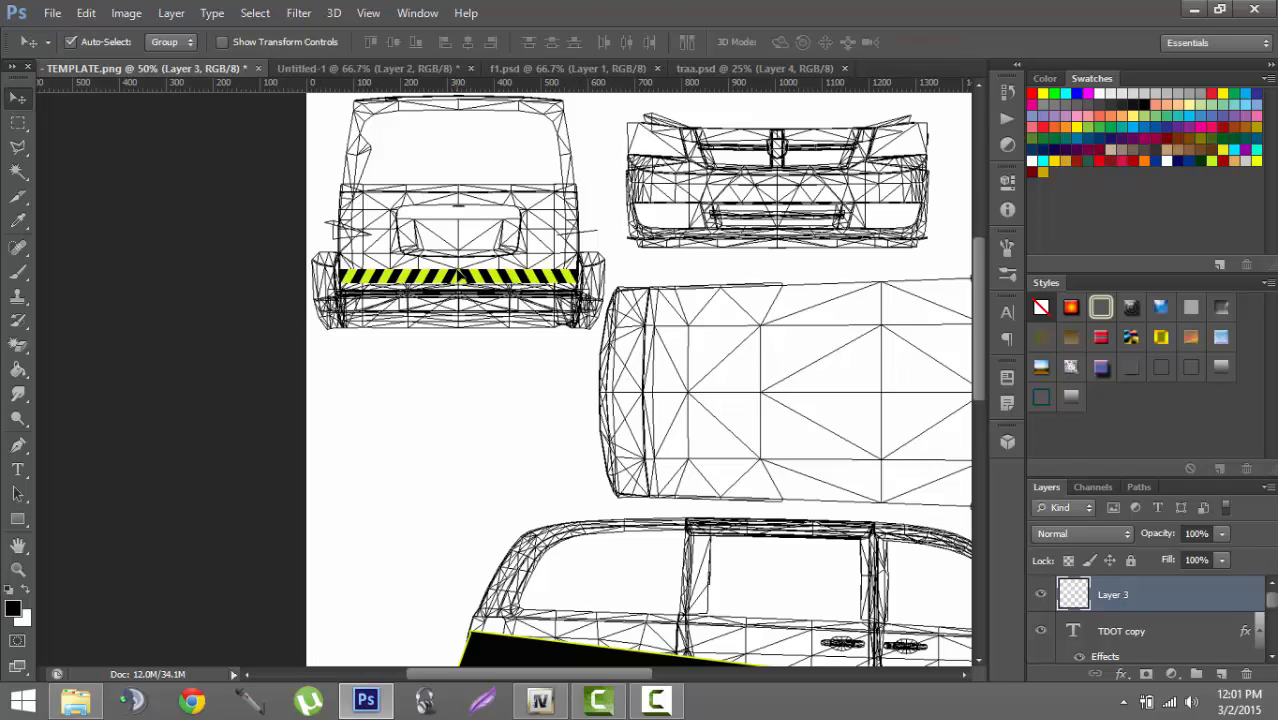
{"action": "left_click_drag", "start_coordinate": [458, 278], "coordinate": [459, 280]}
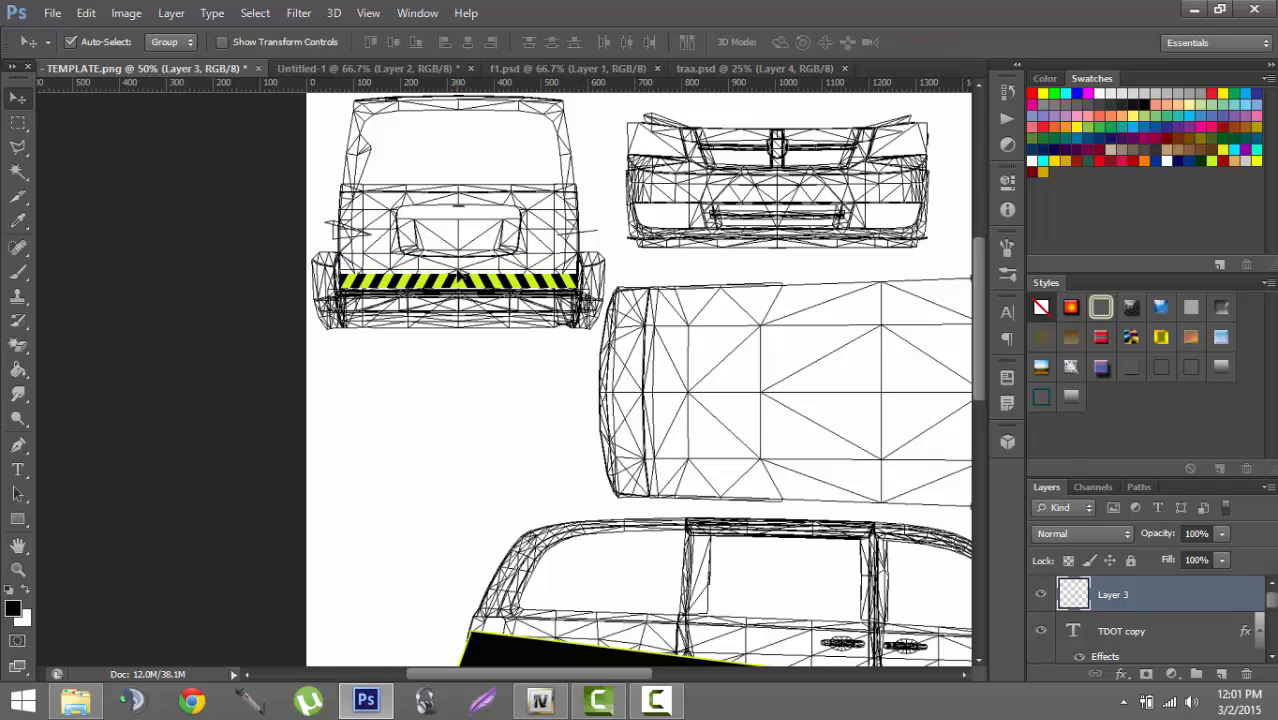
{"action": "key", "text": "ctrl+plus"}
{"action": "key", "text": "ctrl+plus"}
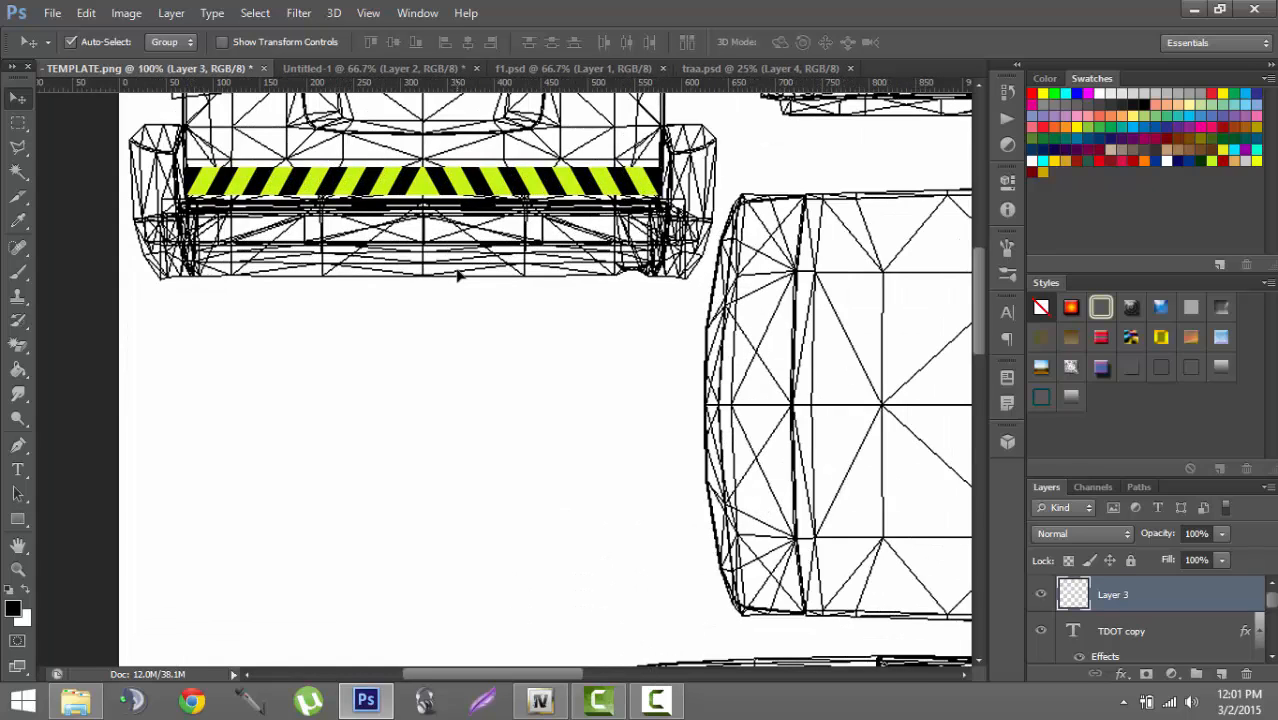
{"action": "key", "text": "ctrl+minus"}
{"action": "key", "text": "ctrl+minus"}
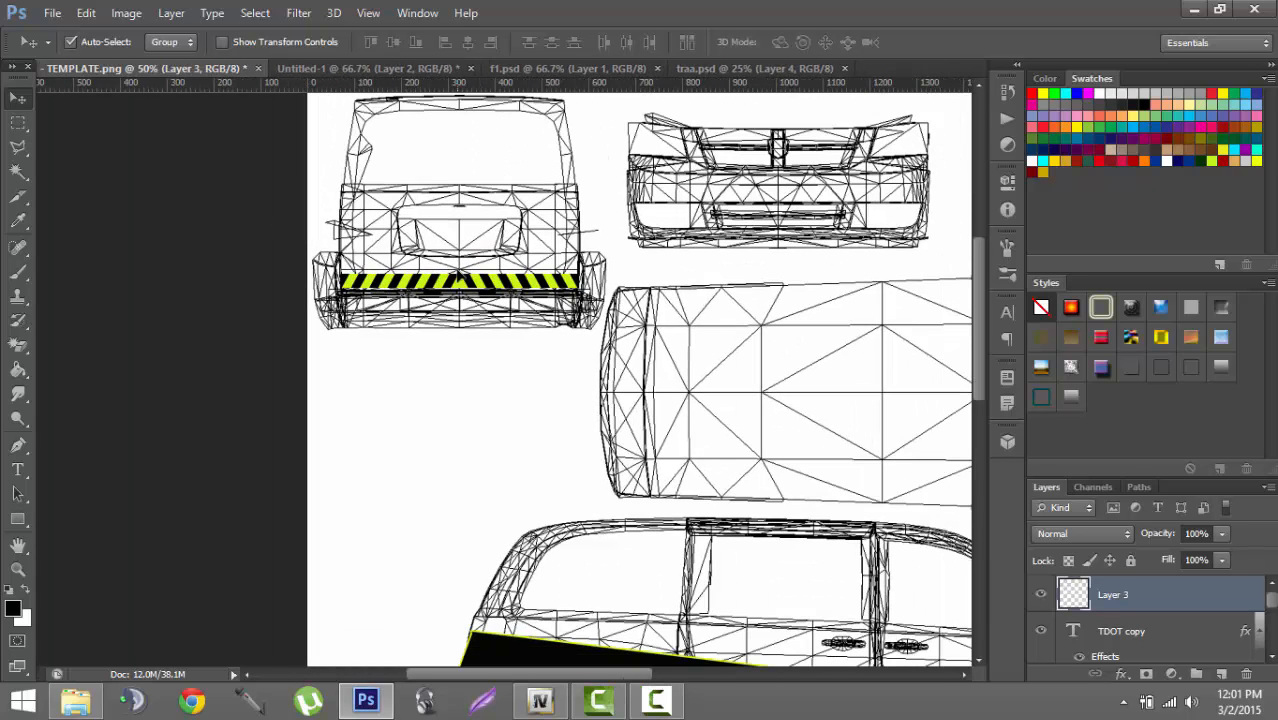
- Copy the "Tallahasse department of transportation" text from traa.psd onto the tailgate of the template's rear view
{"action": "left_click", "coordinate": [711, 70]}
{"action": "left_click", "coordinate": [687, 202]}
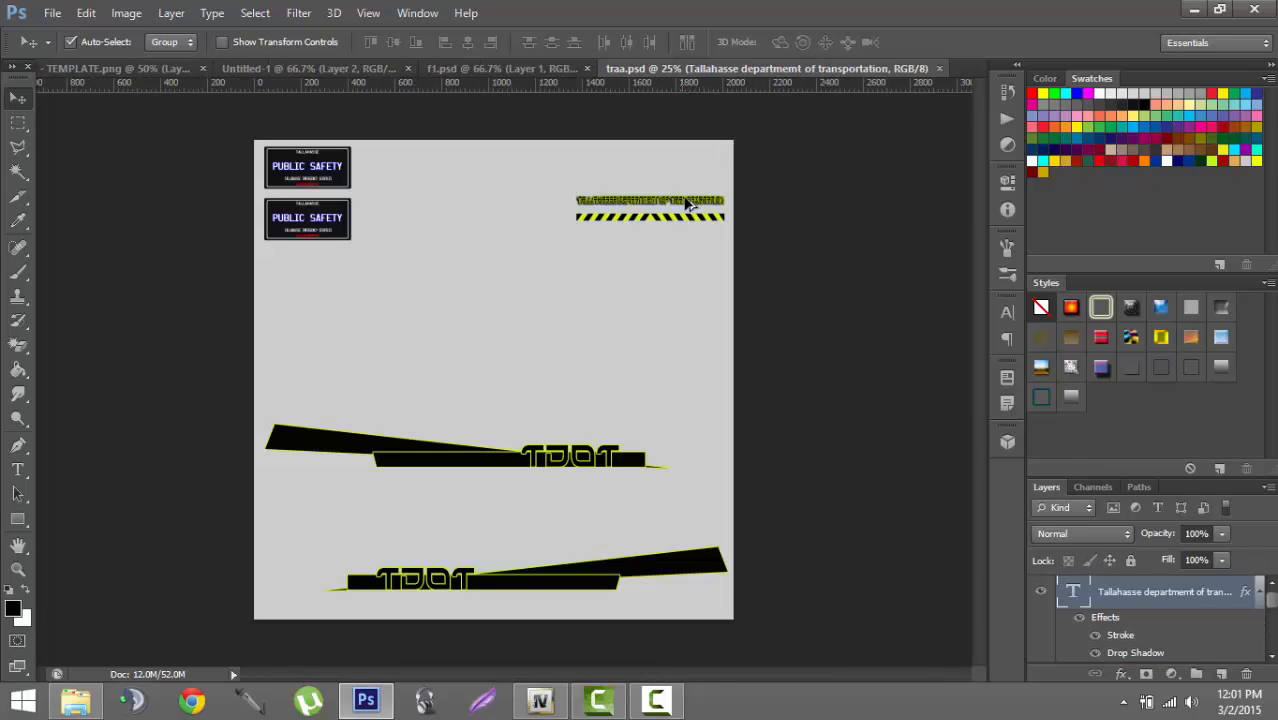
{"action": "left_click_drag", "start_coordinate": [551, 188], "coordinate": [442, 213]}
- Nudge the department text up below the rear window and about 100 pixels right, ending near the tailgate's right edge
{"action": "key", "text": "Up"}
{"action": "key", "text": "Up"}
{"action": "key", "text": "Up"}
{"action": "key", "text": "Up"}
{"action": "key", "text": "Up"}
{"action": "key", "text": "Up"}
{"action": "key", "text": "Up"}
{"action": "key", "text": "Up"}
{"action": "key", "text": "Up"}
{"action": "key", "text": "Up"}
{"action": "key", "text": "Up"}
{"action": "key", "text": "Up"}
{"action": "key", "text": "Up"}
{"action": "key", "text": "Up"}
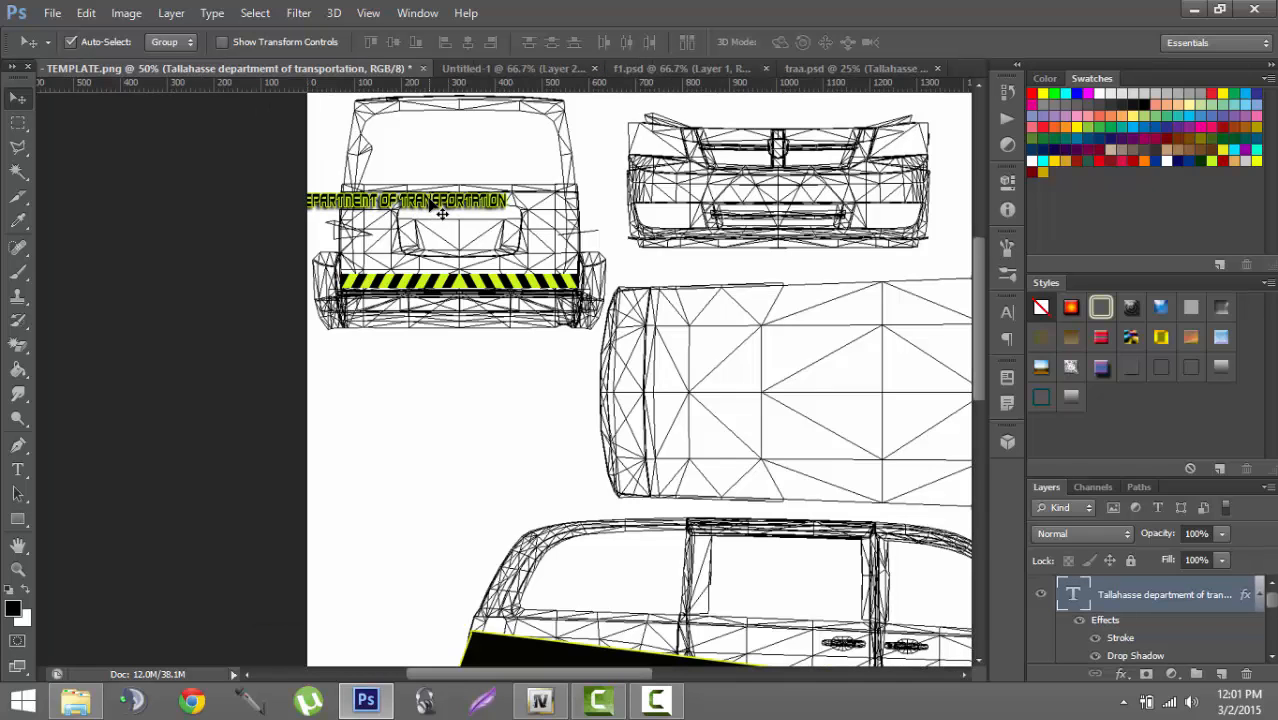
{"action": "key", "text": "Right"}
{"action": "key", "text": "Right"}
{"action": "key", "text": "Right"}
{"action": "key", "text": "Right"}
{"action": "key", "text": "Right"}
{"action": "key", "text": "Right"}
{"action": "key", "text": "Right"}
{"action": "key", "text": "Right"}
{"action": "key", "text": "Right"}
{"action": "key", "text": "Right"}
{"action": "key", "text": "Right"}
{"action": "key", "text": "Right"}
{"action": "key", "text": "Right"}
{"action": "key", "text": "Right"}
{"action": "key", "text": "Right"}
{"action": "key", "text": "Right"}
{"action": "key", "text": "Right"}
{"action": "key", "text": "Right"}
{"action": "key", "text": "Right"}
{"action": "key", "text": "Right"}
{"action": "key", "text": "Right"}
{"action": "key", "text": "Right"}
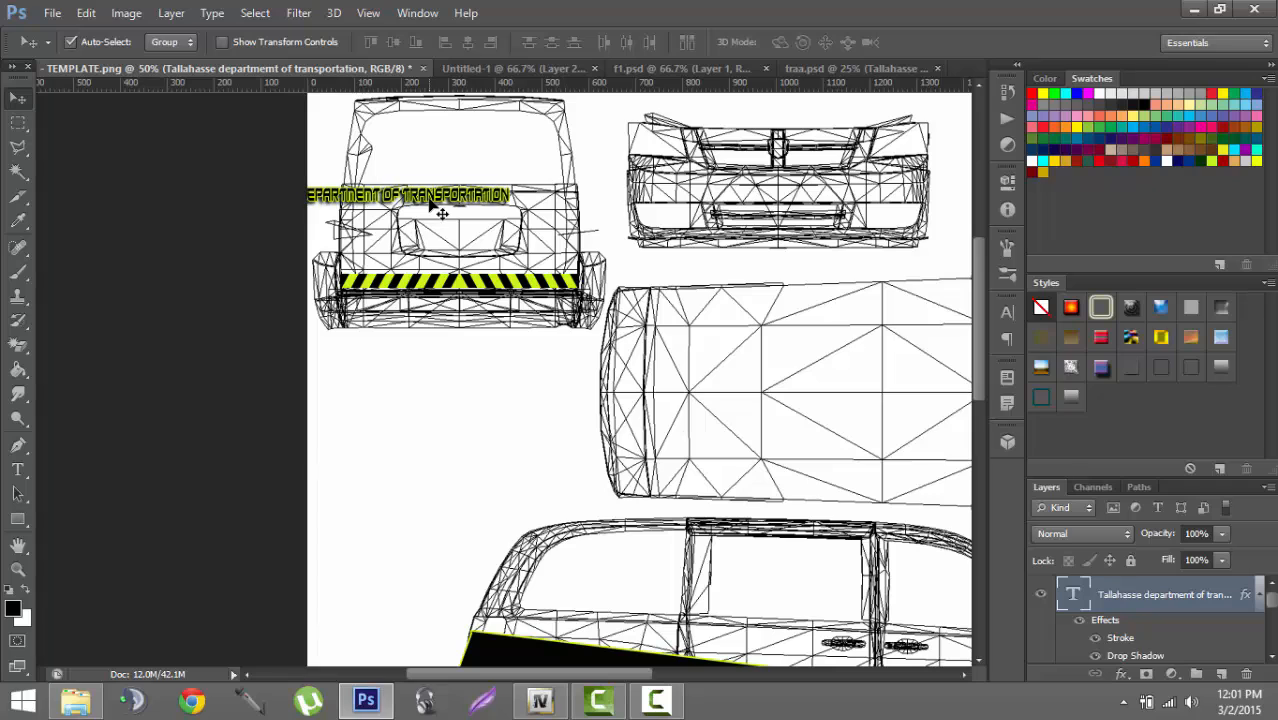
{"action": "key", "text": "Right"}
{"action": "key", "text": "Right"}
{"action": "key", "text": "Right"}
{"action": "key", "text": "Right"}
{"action": "key", "text": "Right"}
{"action": "key", "text": "Right"}
{"action": "key", "text": "Right"}
{"action": "key", "text": "Right"}
{"action": "key", "text": "Right"}
{"action": "key", "text": "Right"}
{"action": "key", "text": "Right"}
{"action": "key", "text": "Right"}
{"action": "key", "text": "Right"}
{"action": "key", "text": "Right"}
{"action": "key", "text": "Right"}
{"action": "key", "text": "Right"}
{"action": "key", "text": "Right"}
{"action": "key", "text": "Right"}
{"action": "key", "text": "Right"}
{"action": "key", "text": "Right"}
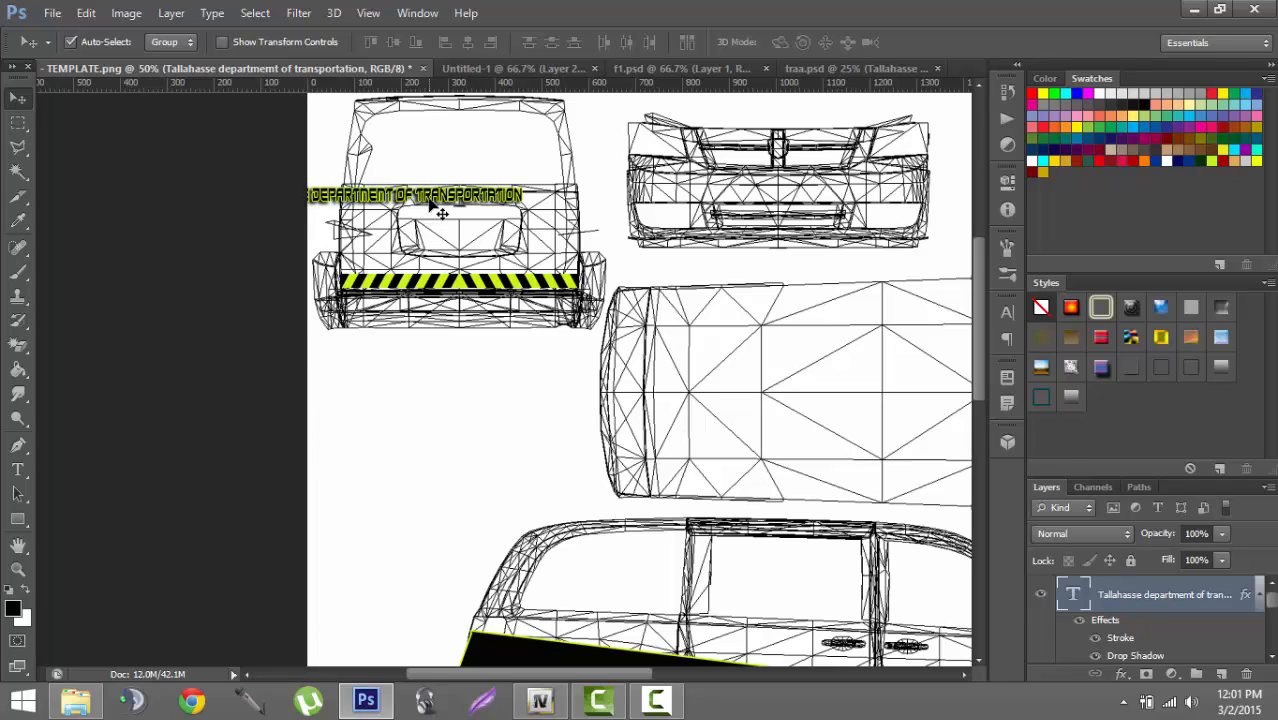
{"action": "key", "text": "Right"}
{"action": "key", "text": "Right"}
{"action": "key", "text": "Right"}
{"action": "key", "text": "Right"}
{"action": "key", "text": "Right"}
{"action": "key", "text": "Right"}
{"action": "key", "text": "Right"}
{"action": "key", "text": "Right"}
{"action": "key", "text": "Right"}
{"action": "key", "text": "Right"}
{"action": "key", "text": "Right"}
{"action": "key", "text": "Right"}
{"action": "key", "text": "Right"}
{"action": "key", "text": "Right"}
{"action": "key", "text": "Right"}
{"action": "key", "text": "Right"}
{"action": "key", "text": "Right"}
{"action": "key", "text": "Right"}
{"action": "key", "text": "Right"}
{"action": "key", "text": "Right"}
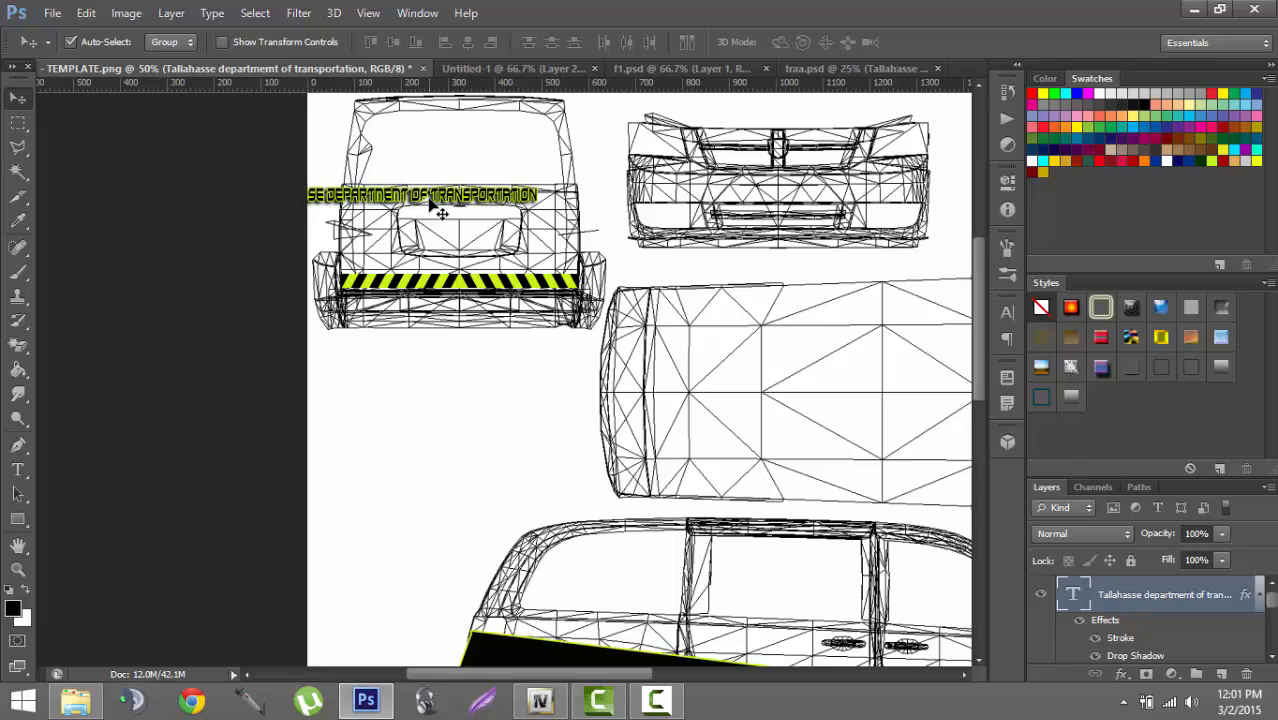
{"action": "key", "text": "Right"}
{"action": "key", "text": "Right"}
{"action": "key", "text": "Right"}
{"action": "key", "text": "Right"}
{"action": "key", "text": "Right"}
{"action": "key", "text": "Right"}
{"action": "key", "text": "Right"}
{"action": "key", "text": "Right"}
{"action": "key", "text": "Right"}
{"action": "key", "text": "Right"}
{"action": "key", "text": "Right"}
{"action": "key", "text": "Right"}
{"action": "key", "text": "Right"}
{"action": "key", "text": "Right"}
{"action": "key", "text": "Right"}
{"action": "key", "text": "Right"}
{"action": "key", "text": "Right"}
{"action": "key", "text": "Right"}
{"action": "key", "text": "Right"}
{"action": "key", "text": "Right"}
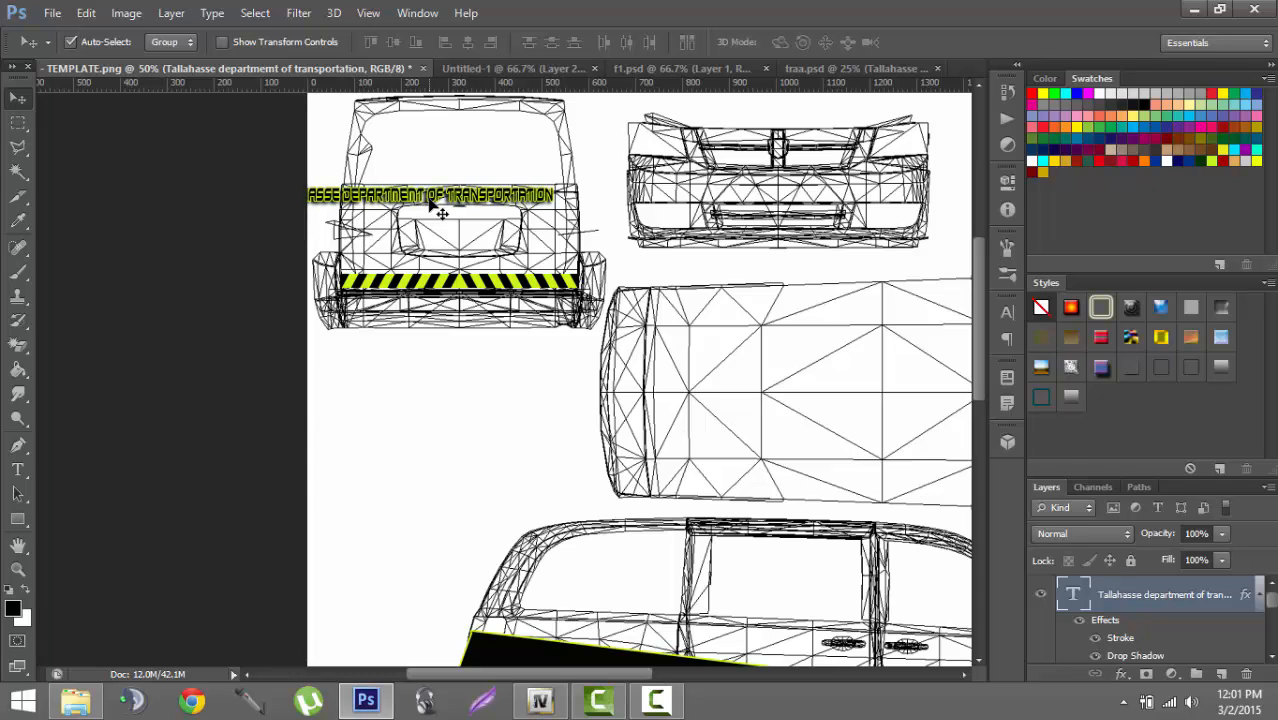
{"action": "key", "text": "Right"}
{"action": "key", "text": "Right"}
{"action": "key", "text": "Right"}
{"action": "key", "text": "Right"}
{"action": "key", "text": "Right"}
{"action": "key", "text": "Right"}
{"action": "key", "text": "Right"}
{"action": "key", "text": "Right"}
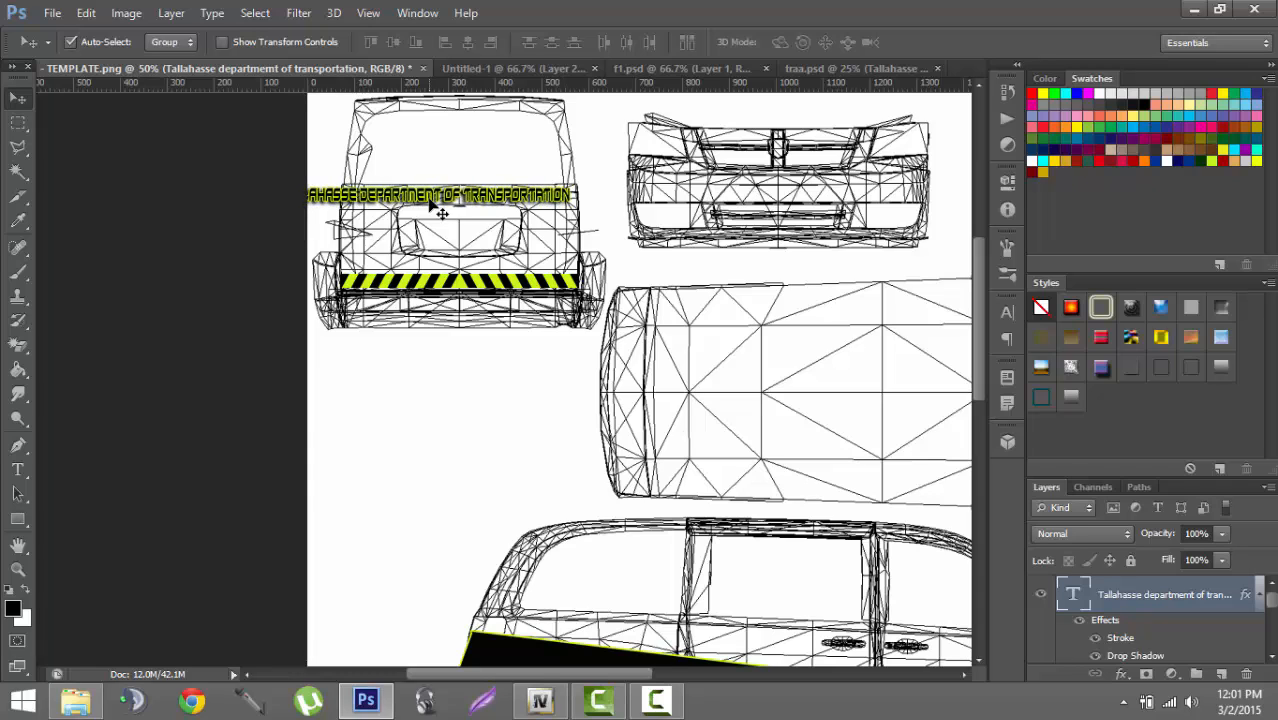
- Scale the department text to 75.60% width, reduce its height slightly, and nudge it 2 pixels up and 1 pixel left
{"action": "key", "text": "ctrl+t"}
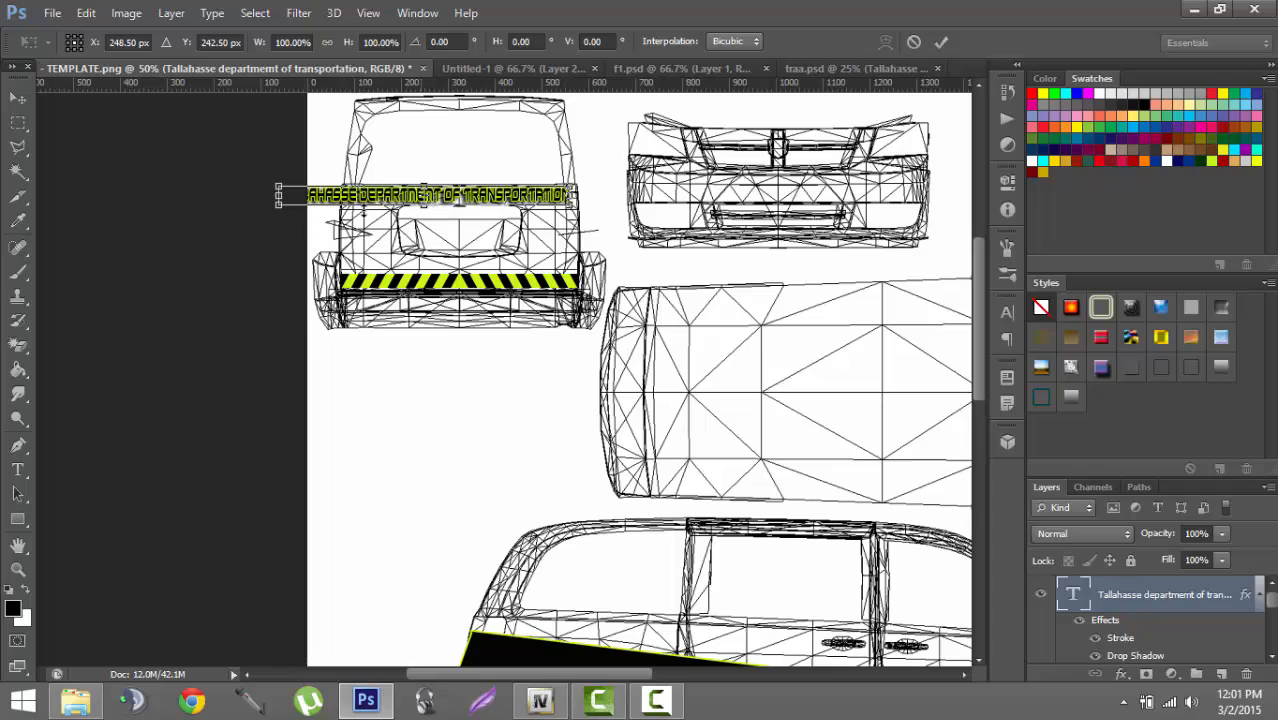
{"action": "left_click_drag", "start_coordinate": [278, 196], "coordinate": [350, 196]}
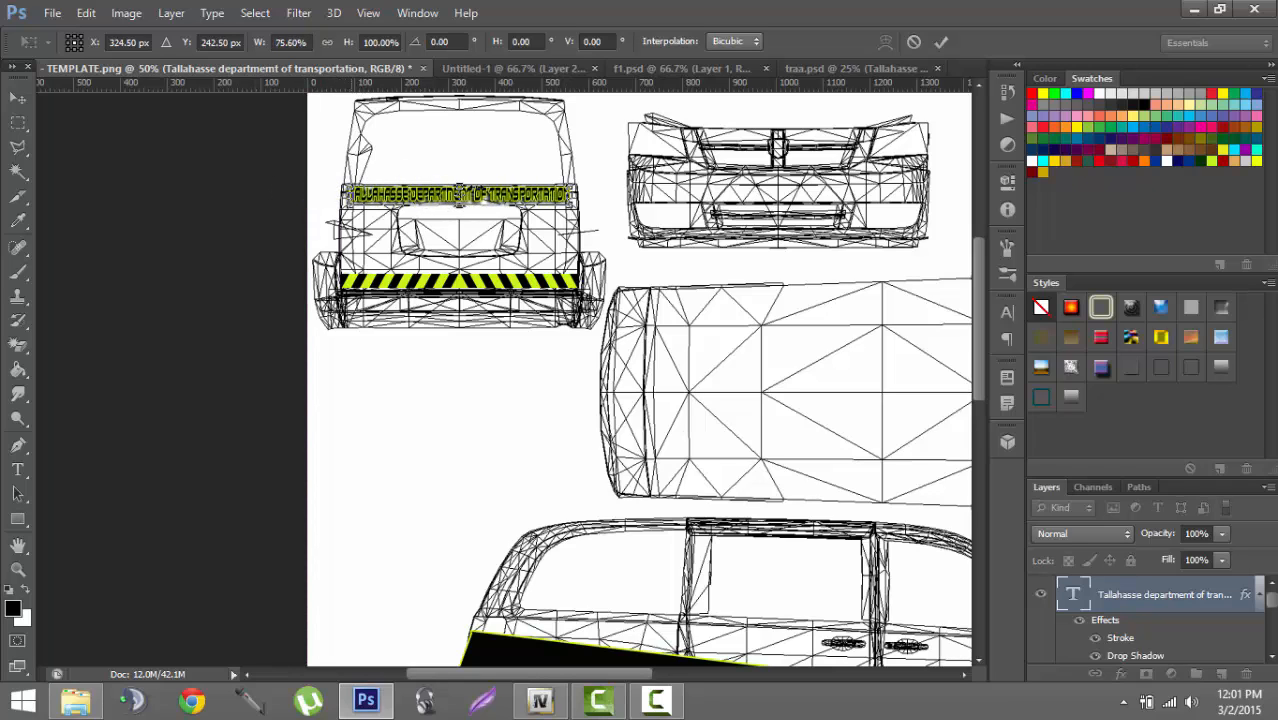
{"action": "left_click_drag", "start_coordinate": [461, 184], "coordinate": [462, 189]}
{"action": "key", "text": "Return"}
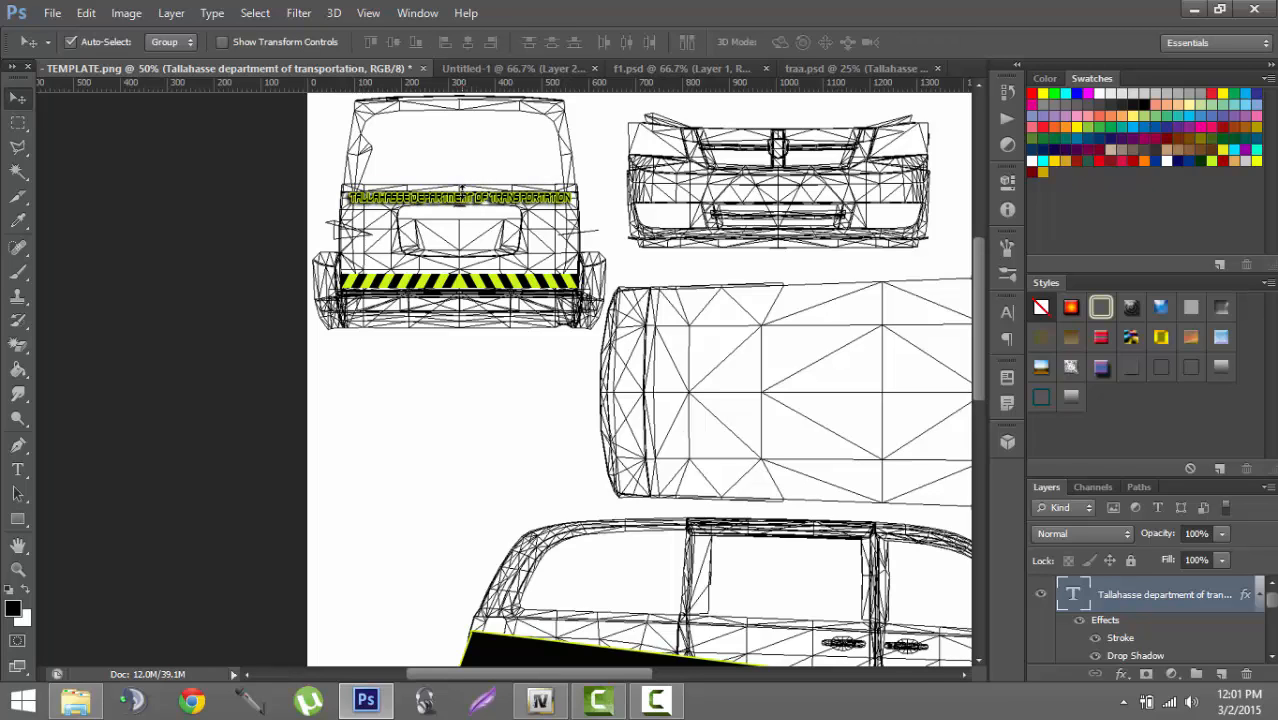
{"action": "key", "text": "Up"}
{"action": "key", "text": "Up"}
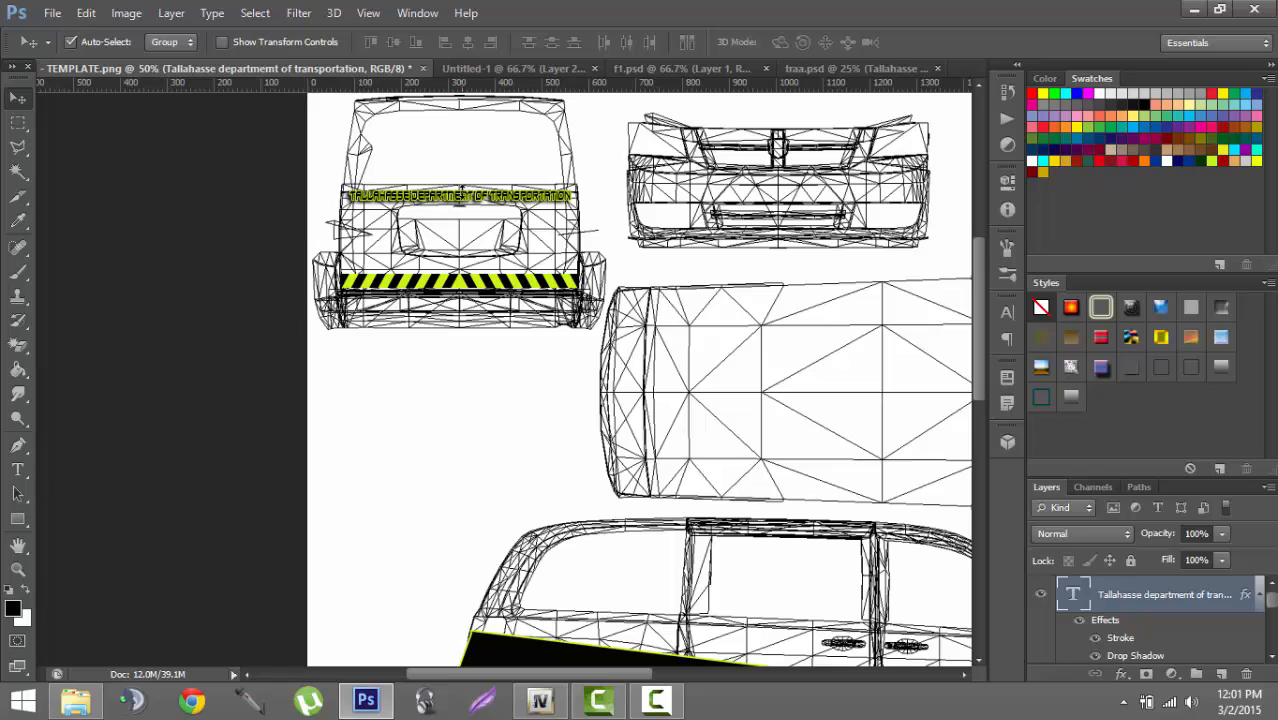
{"action": "key", "text": "Left"}
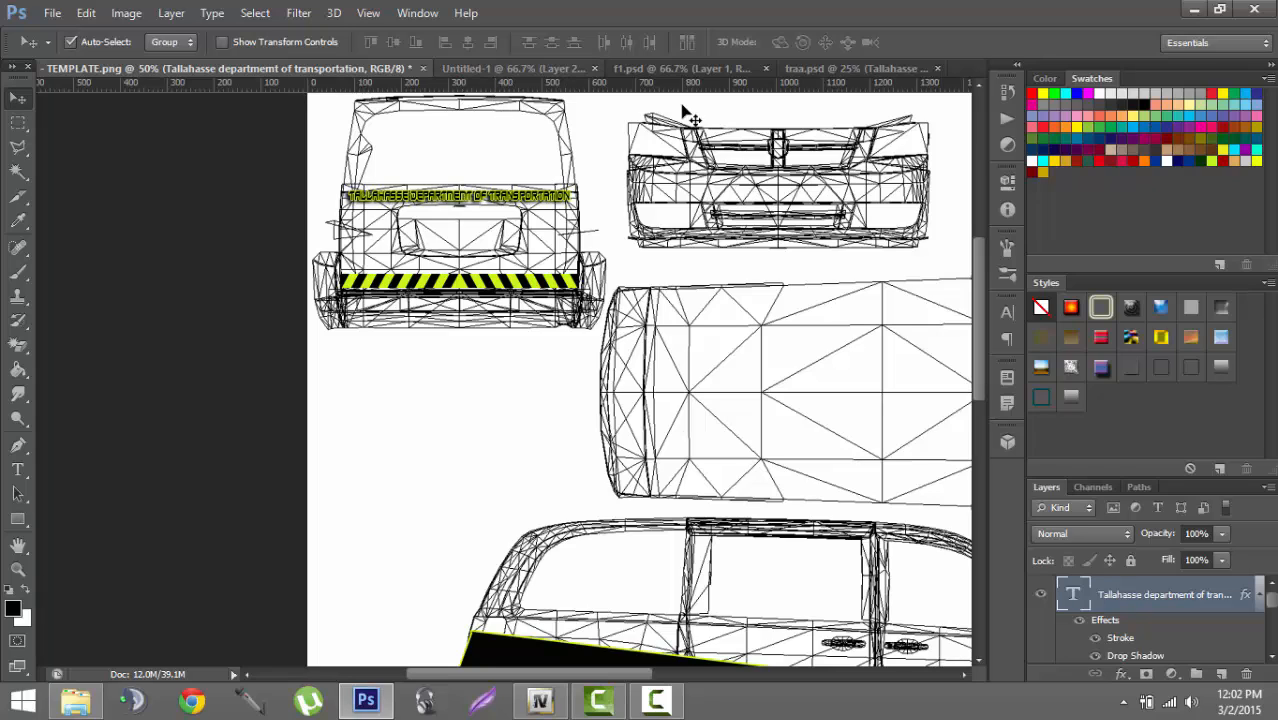
{"action": "key", "text": "ctrl+minus"}
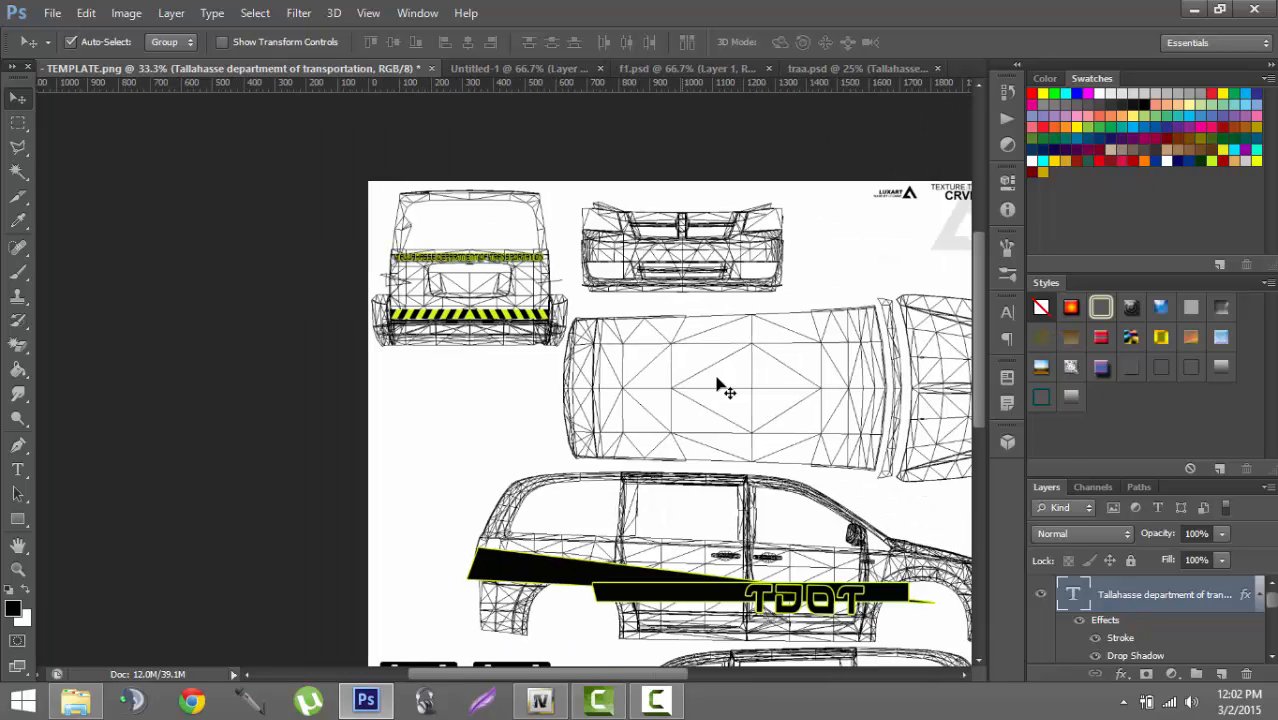
{"action": "left_click_drag", "start_coordinate": [660, 683], "coordinate": [750, 676]}
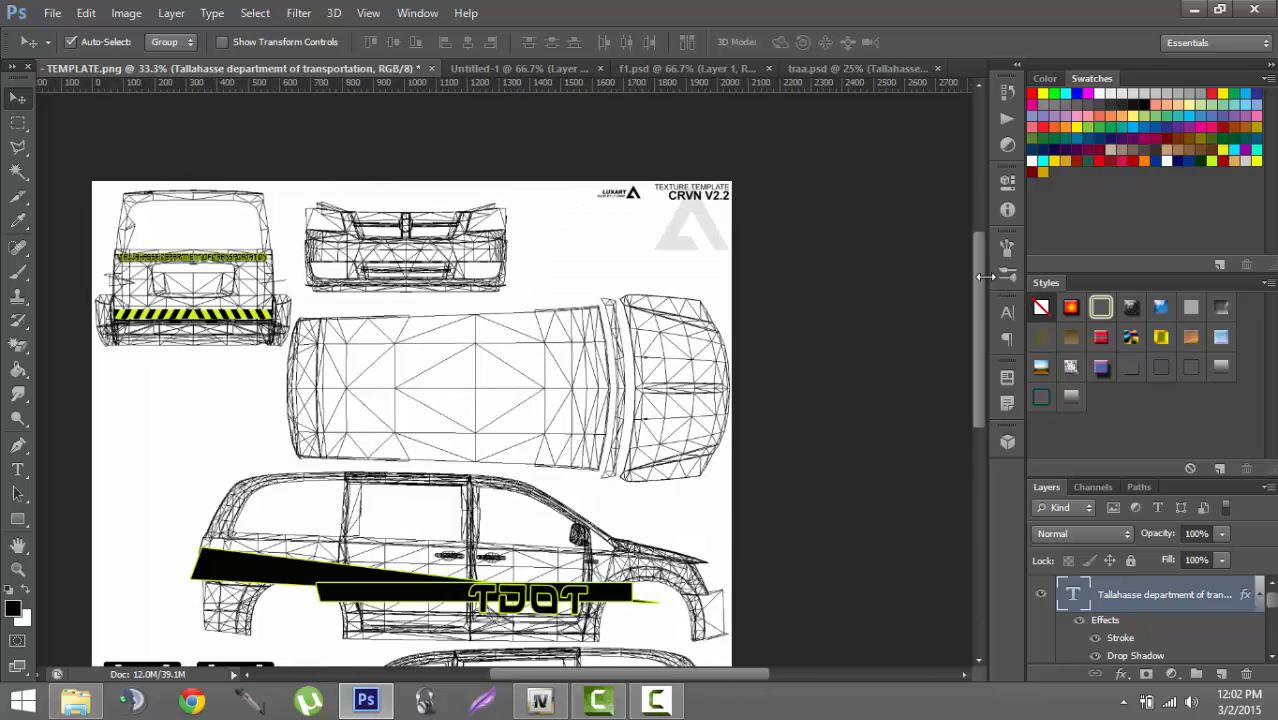
{"action": "left_click_drag", "start_coordinate": [985, 277], "coordinate": [980, 313]}
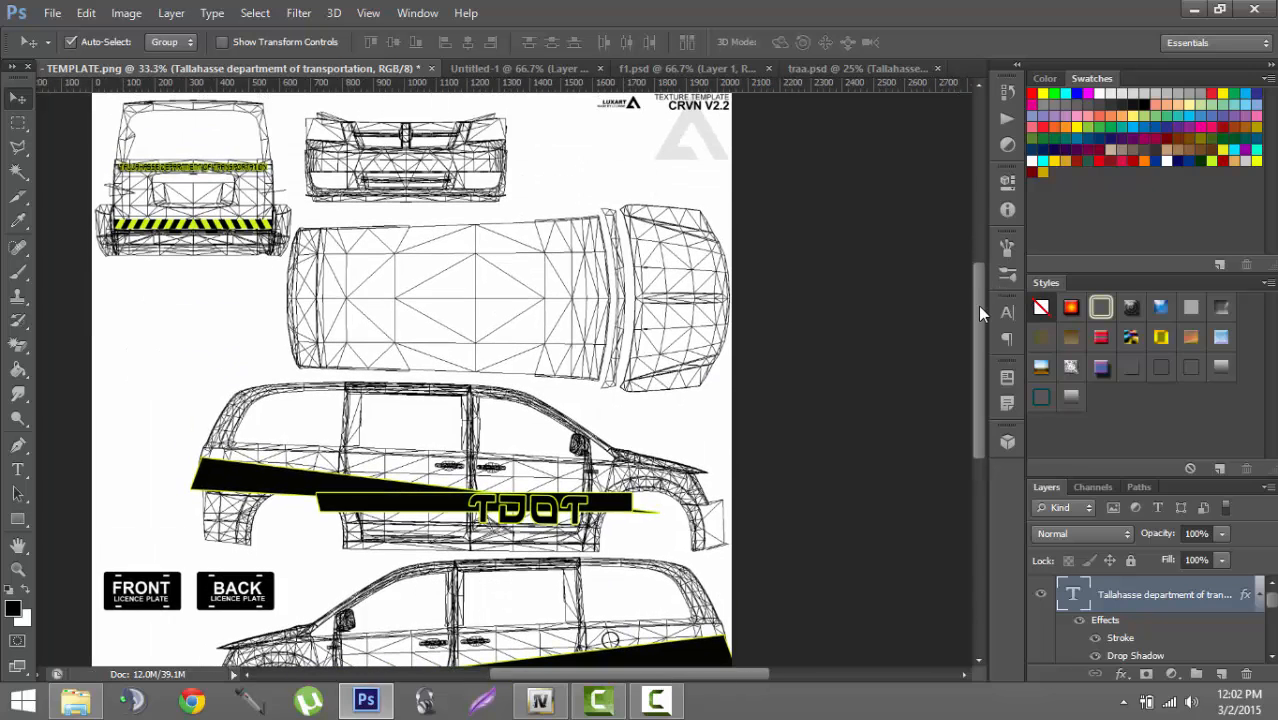
- Copy a Public Safety licence plate from traa.psd onto the template's front licence plate and scale it down to fit
{"action": "left_click", "coordinate": [812, 70]}
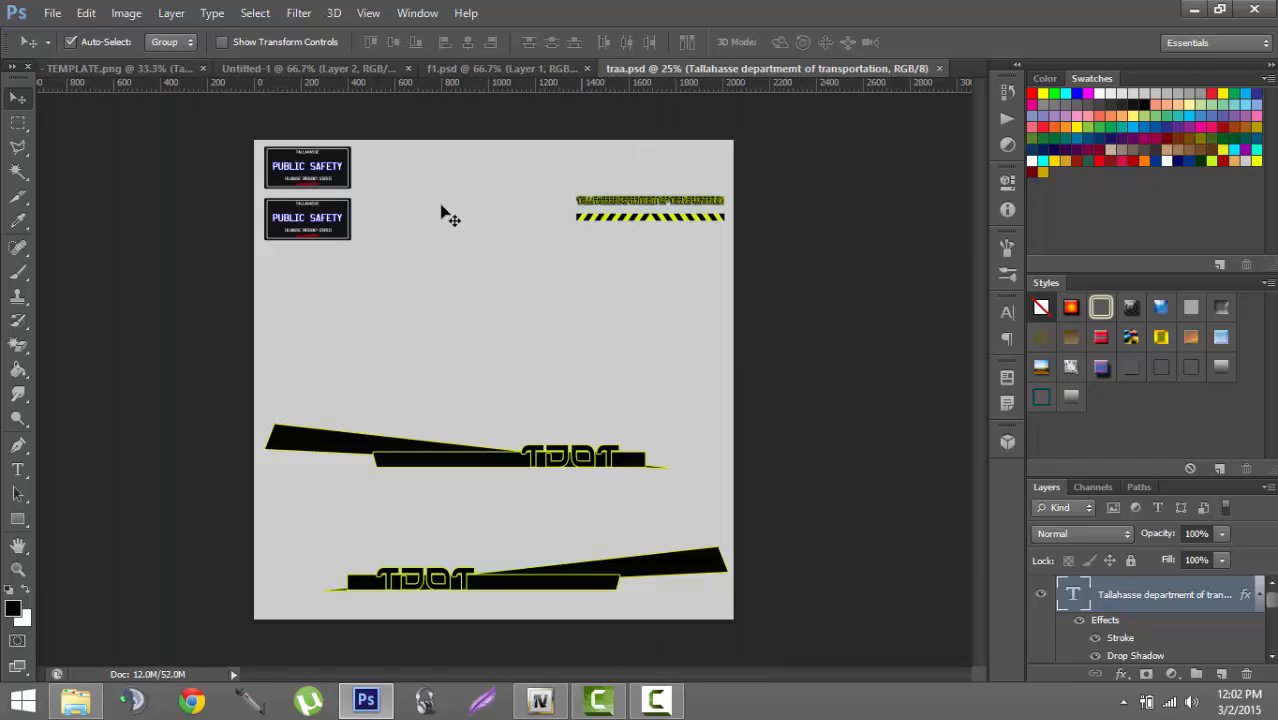
{"action": "left_click", "coordinate": [322, 188]}
{"action": "left_click_drag", "start_coordinate": [322, 180], "coordinate": [174, 607]}
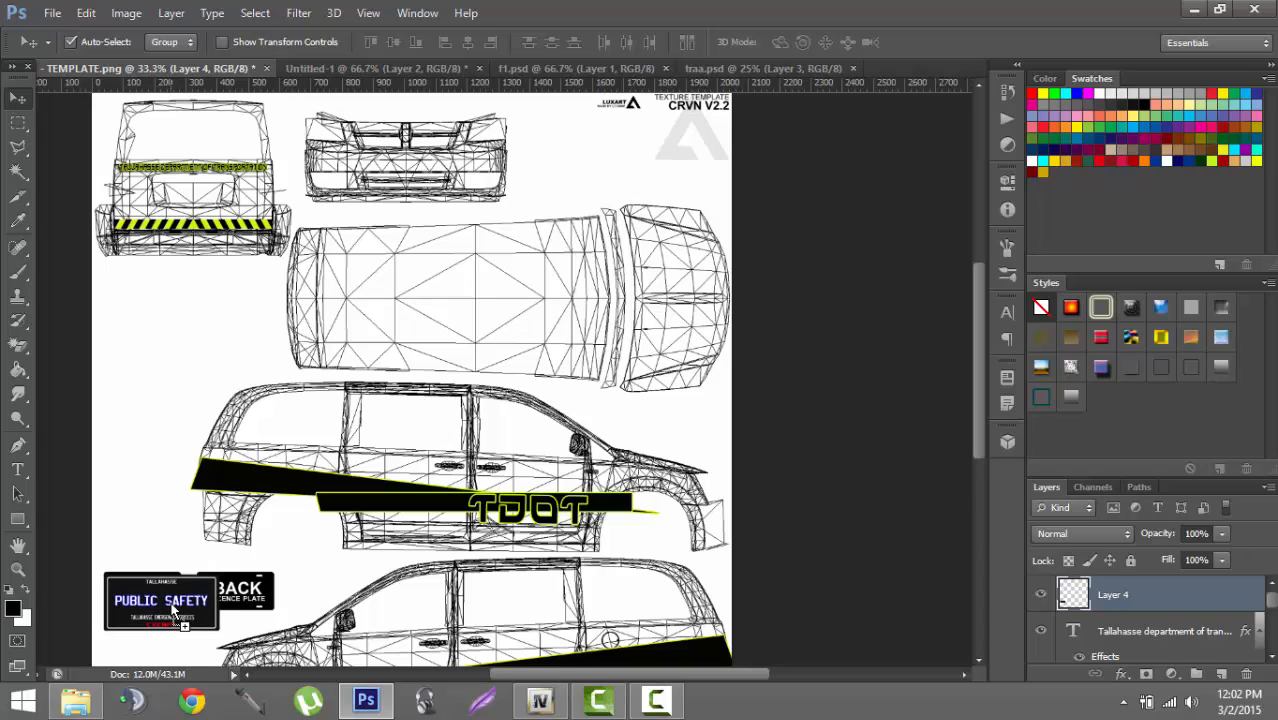
{"action": "key", "text": "ctrl+t"}
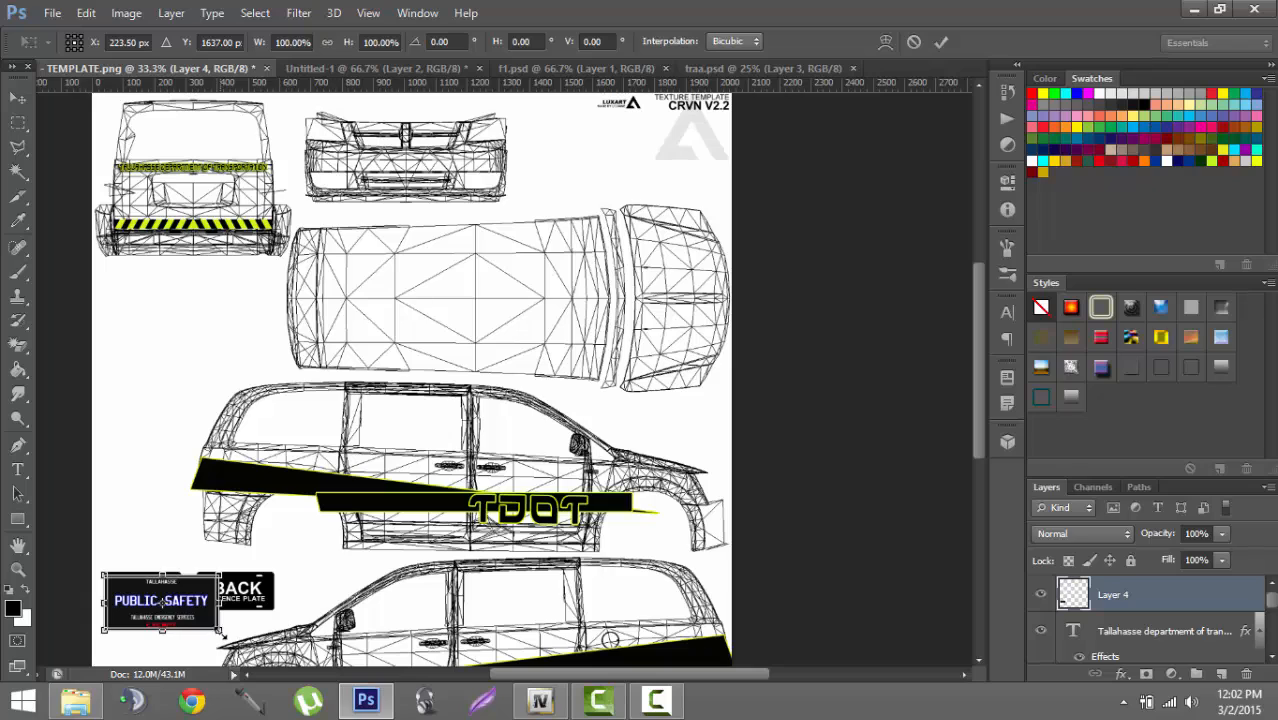
{"action": "left_click_drag", "start_coordinate": [219, 629], "coordinate": [180, 616]}
{"action": "key", "text": "Return"}
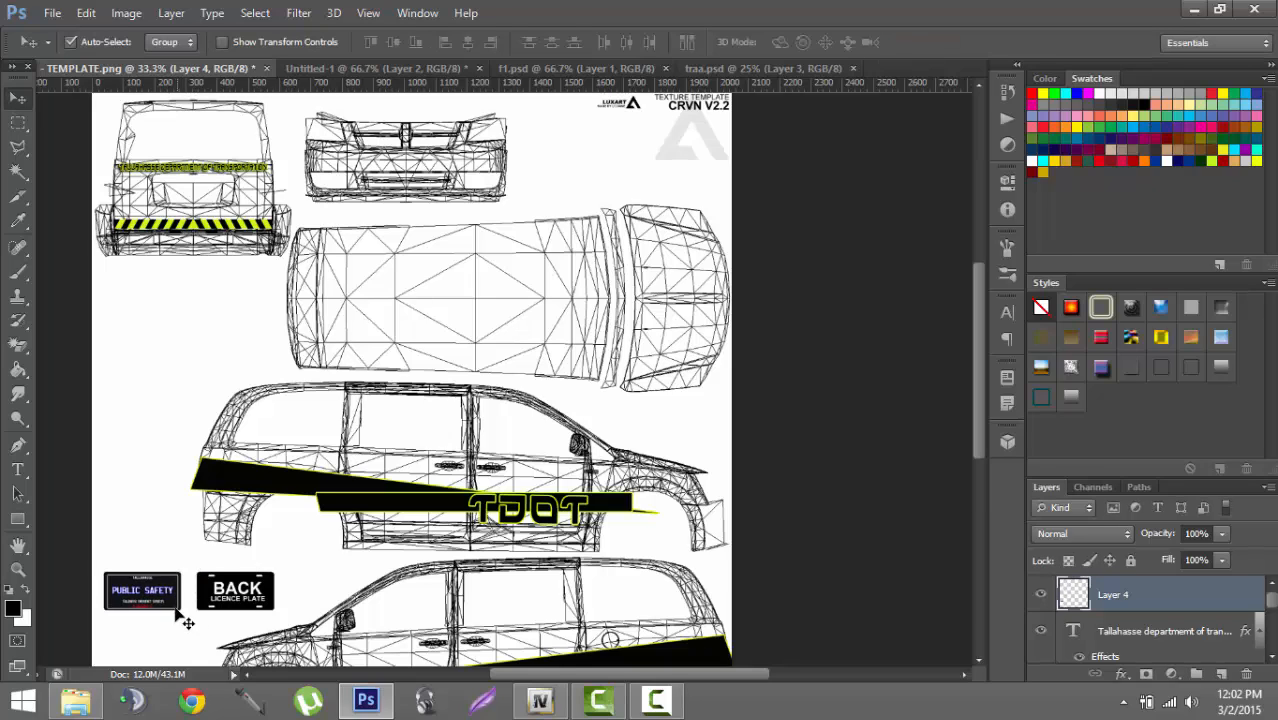
- Duplicate the Public Safety plate over the template's back licence plate and nudge it right until it lines up
{"action": "left_click_drag", "start_coordinate": [160, 608], "coordinate": [251, 607]}
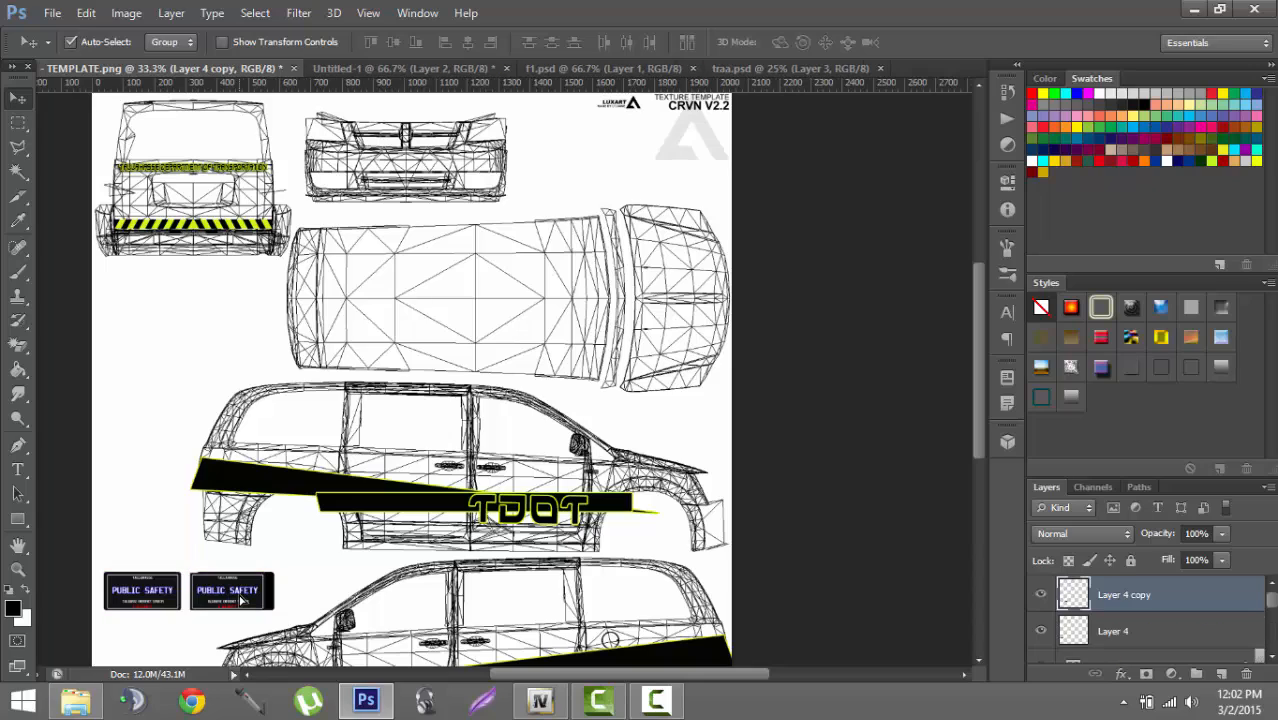
{"action": "key", "text": "Right"}
{"action": "key", "text": "Right"}
{"action": "key", "text": "Right"}
{"action": "key", "text": "Right"}
{"action": "key", "text": "Right"}
{"action": "key", "text": "Right"}
{"action": "key", "text": "Right"}
{"action": "key", "text": "Right"}
{"action": "key", "text": "Right"}
{"action": "key", "text": "Right"}
{"action": "key", "text": "Right"}
{"action": "key", "text": "Right"}
{"action": "key", "text": "Right"}
{"action": "key", "text": "Right"}
{"action": "key", "text": "Right"}
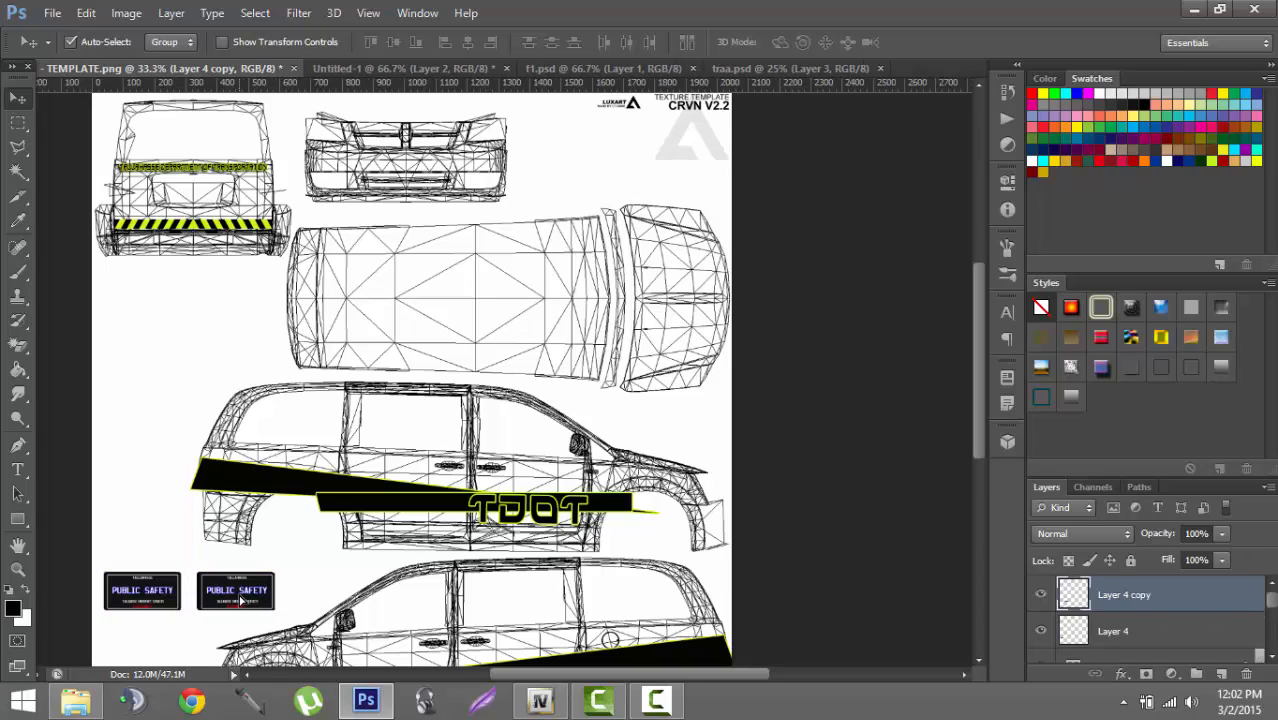
{"action": "key", "text": "Right"}
{"action": "key", "text": "Right"}
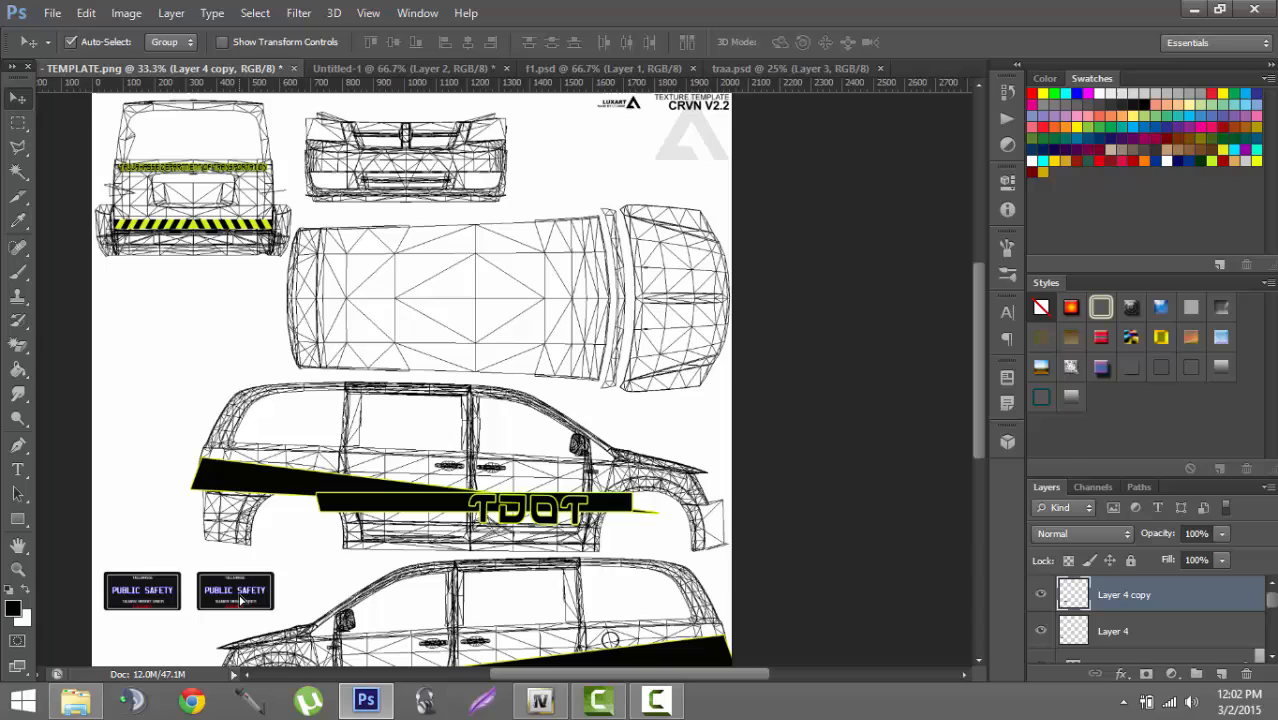
- Outline the van's roof and hood in the template's top view with a closed Polygonal Lasso selection
{"action": "left_click", "coordinate": [795, 70]}
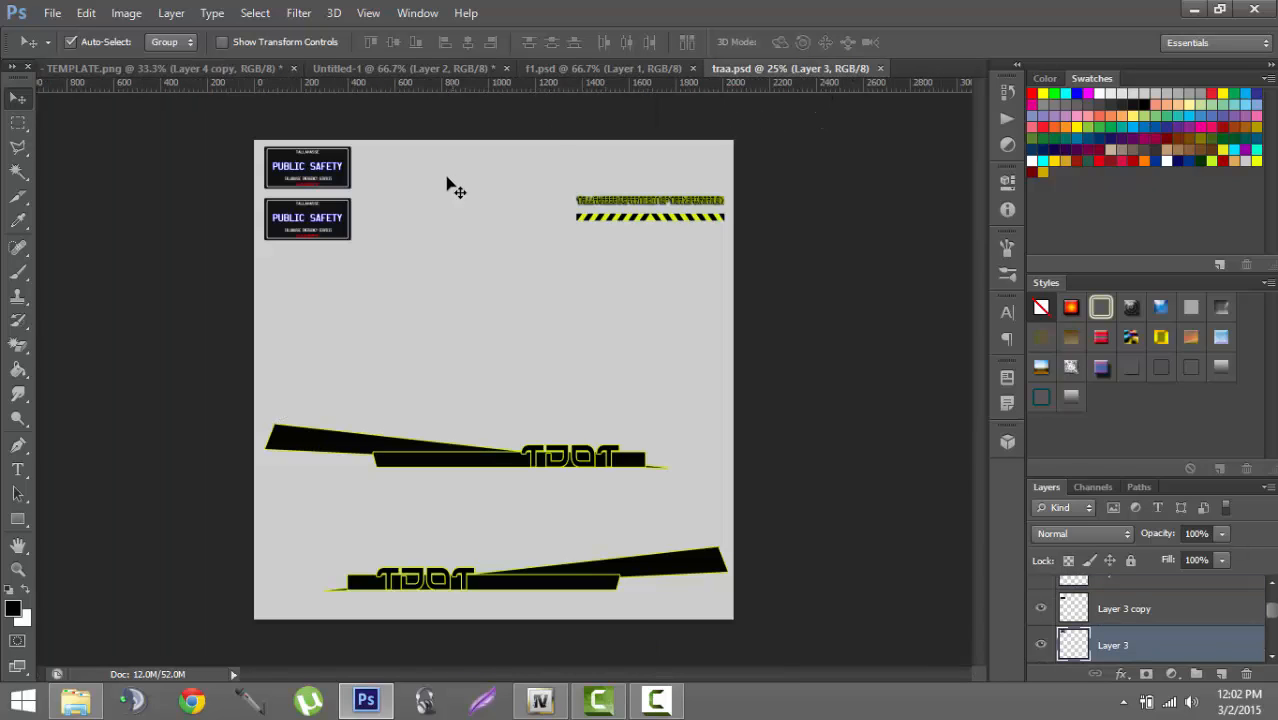
{"action": "left_click", "coordinate": [200, 67]}
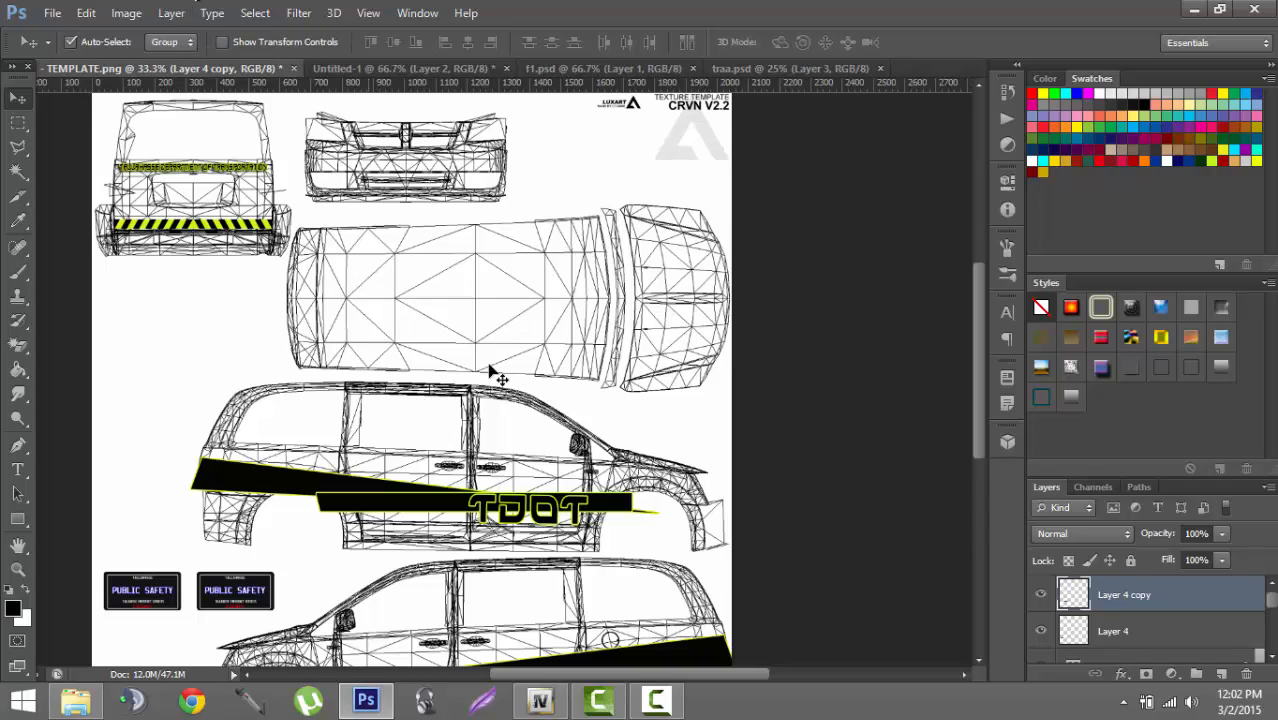
{"action": "key", "text": "l"}
{"action": "left_click", "coordinate": [25, 150]}
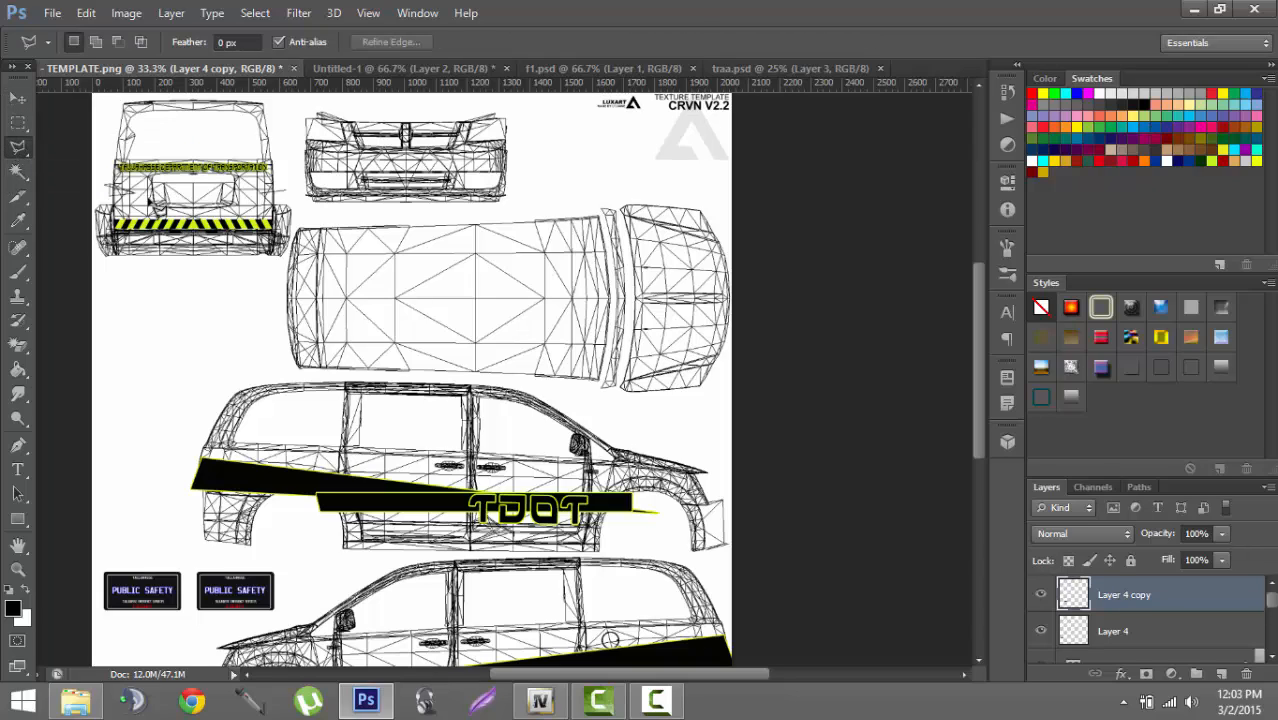
{"action": "key", "text": "ctrl+plus"}
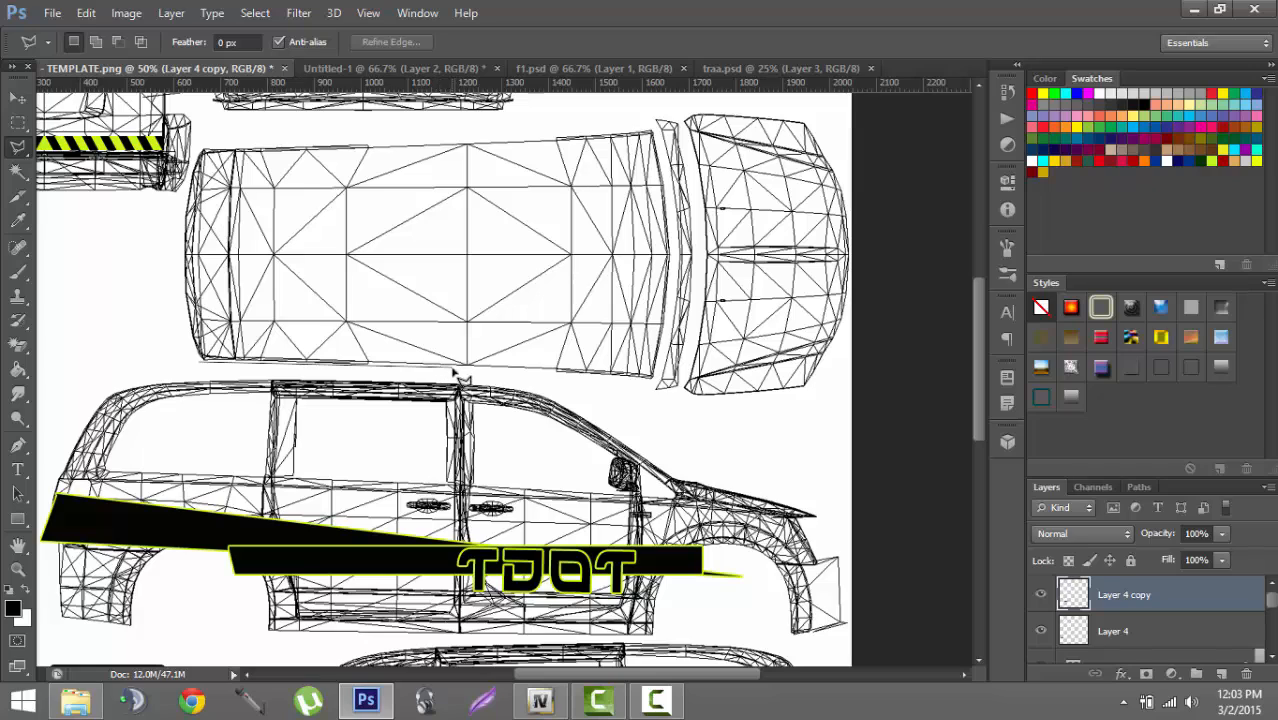
{"action": "left_click", "coordinate": [642, 384]}
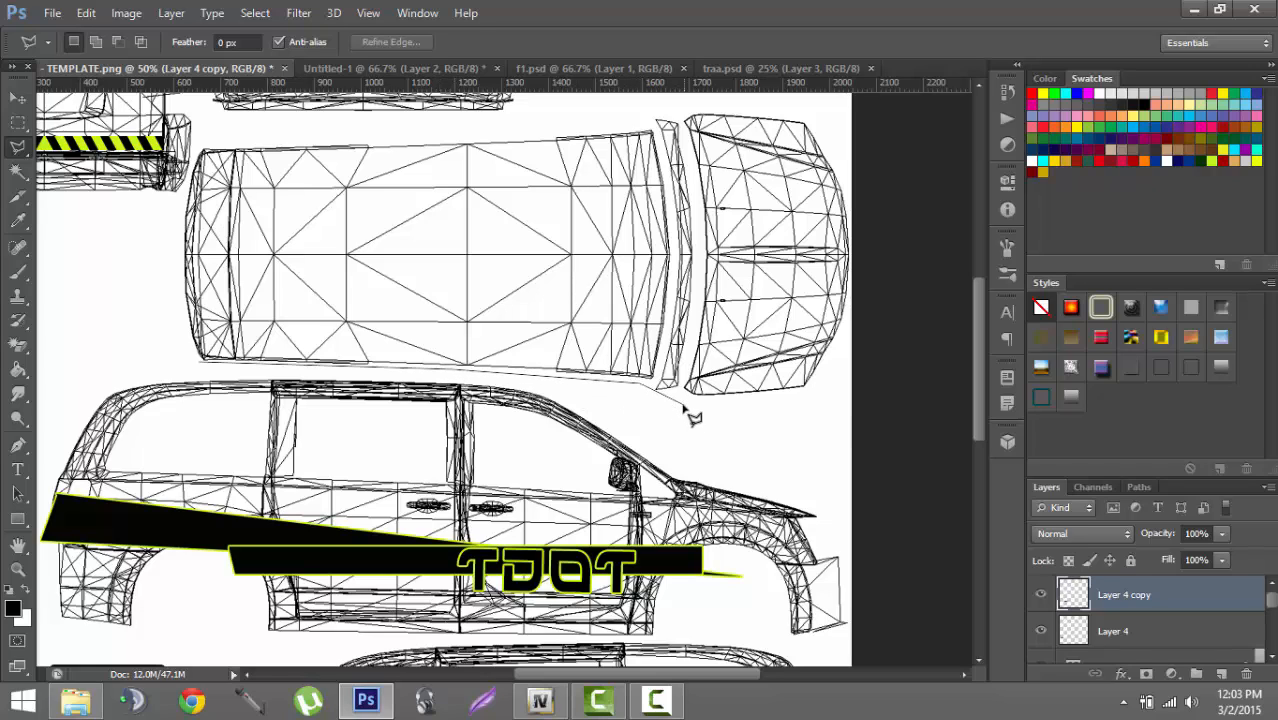
{"action": "left_click", "coordinate": [660, 396]}
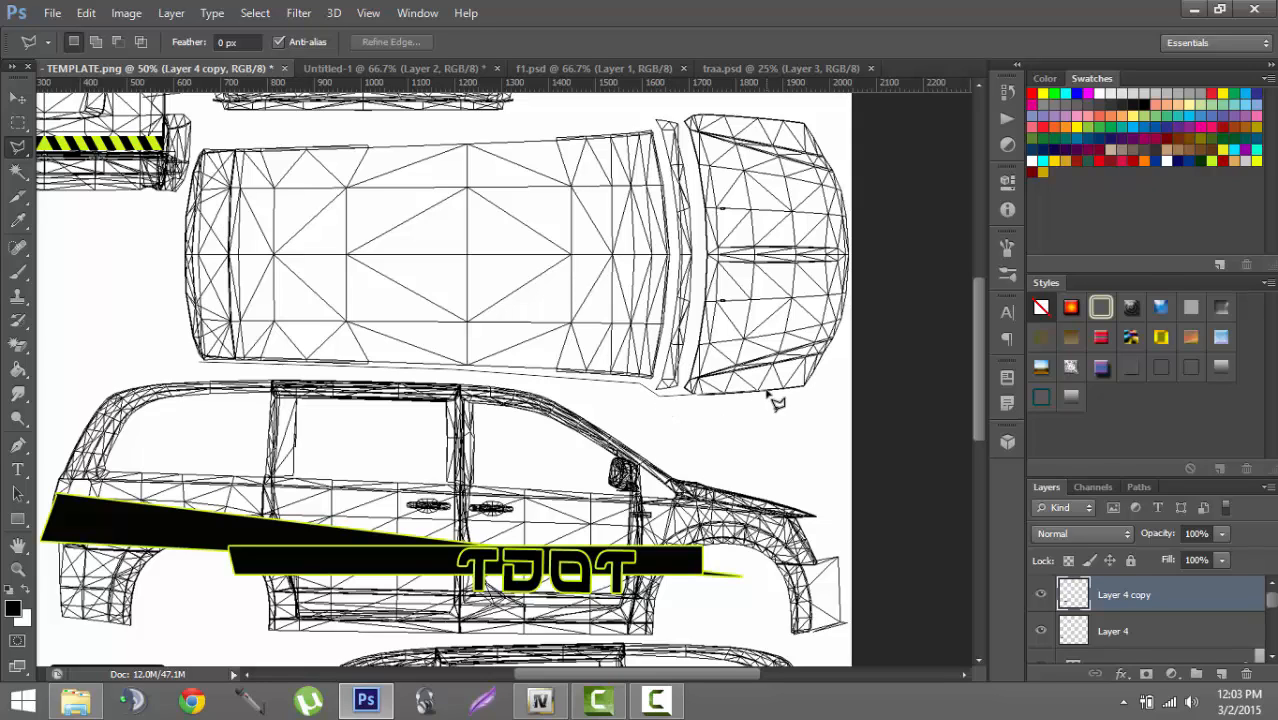
{"action": "left_click", "coordinate": [799, 399]}
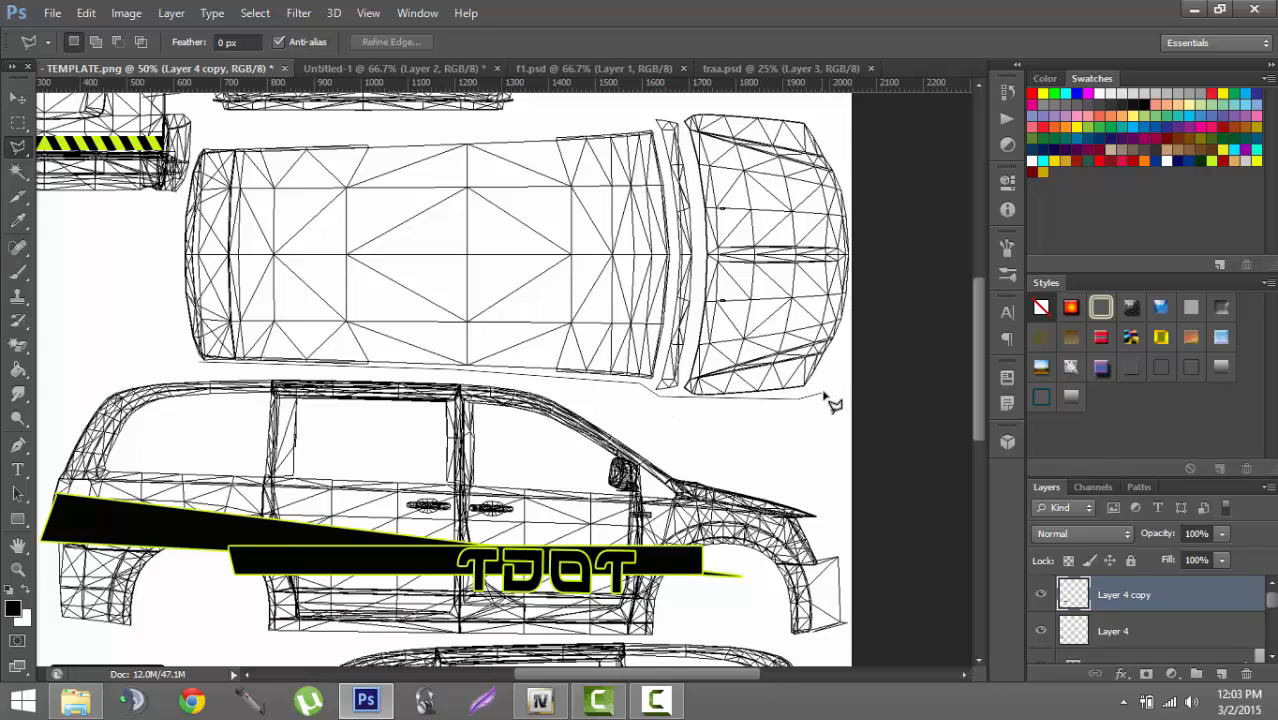
{"action": "left_click", "coordinate": [853, 388]}
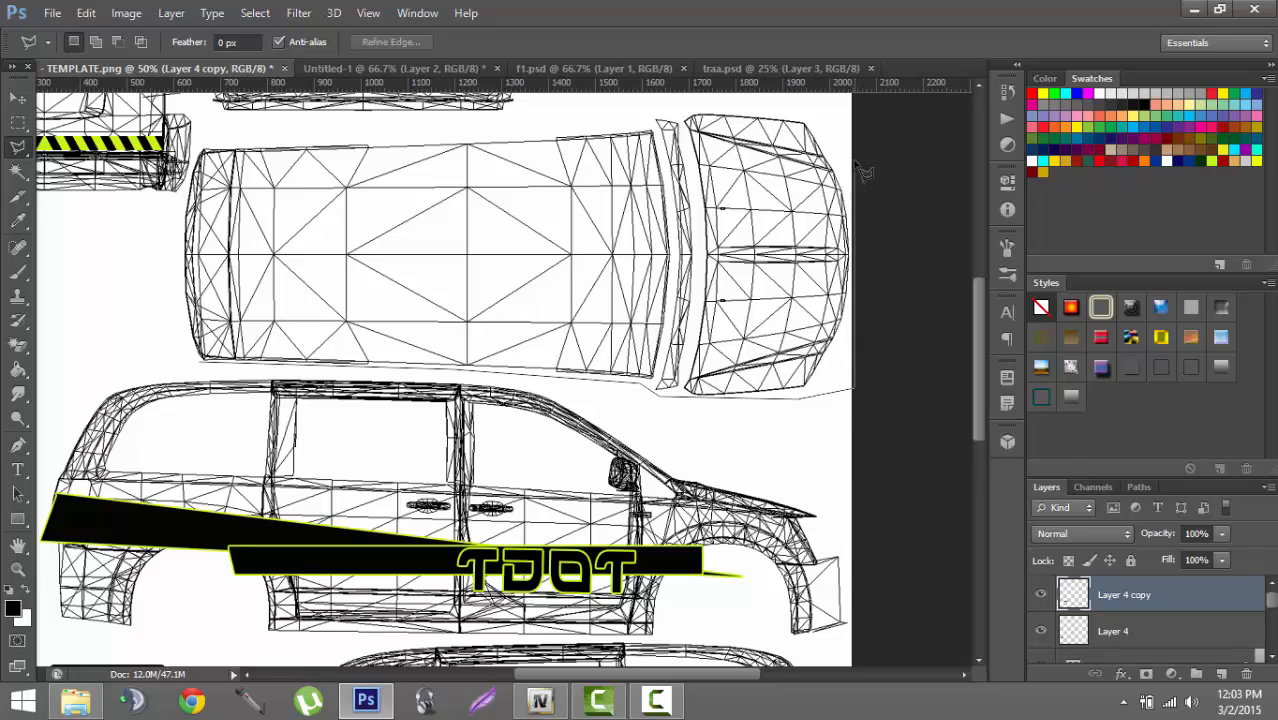
{"action": "left_click", "coordinate": [848, 102]}
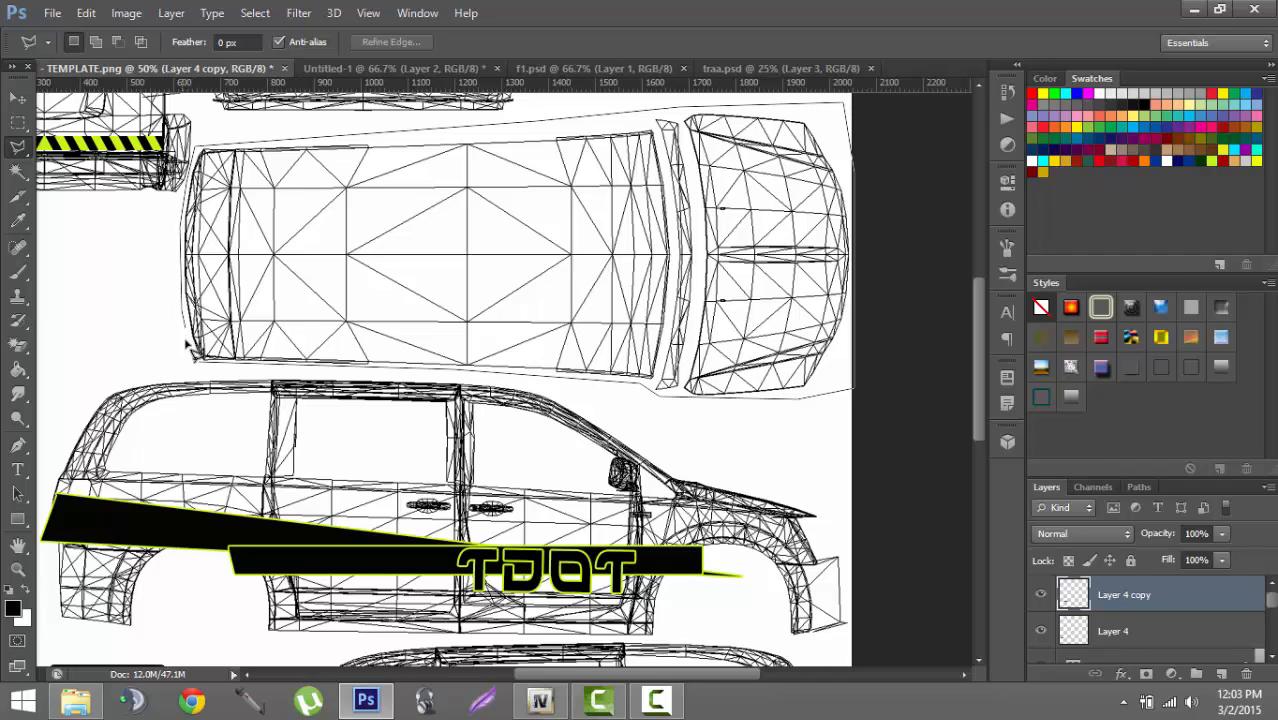
{"action": "double_click", "coordinate": [202, 366]}
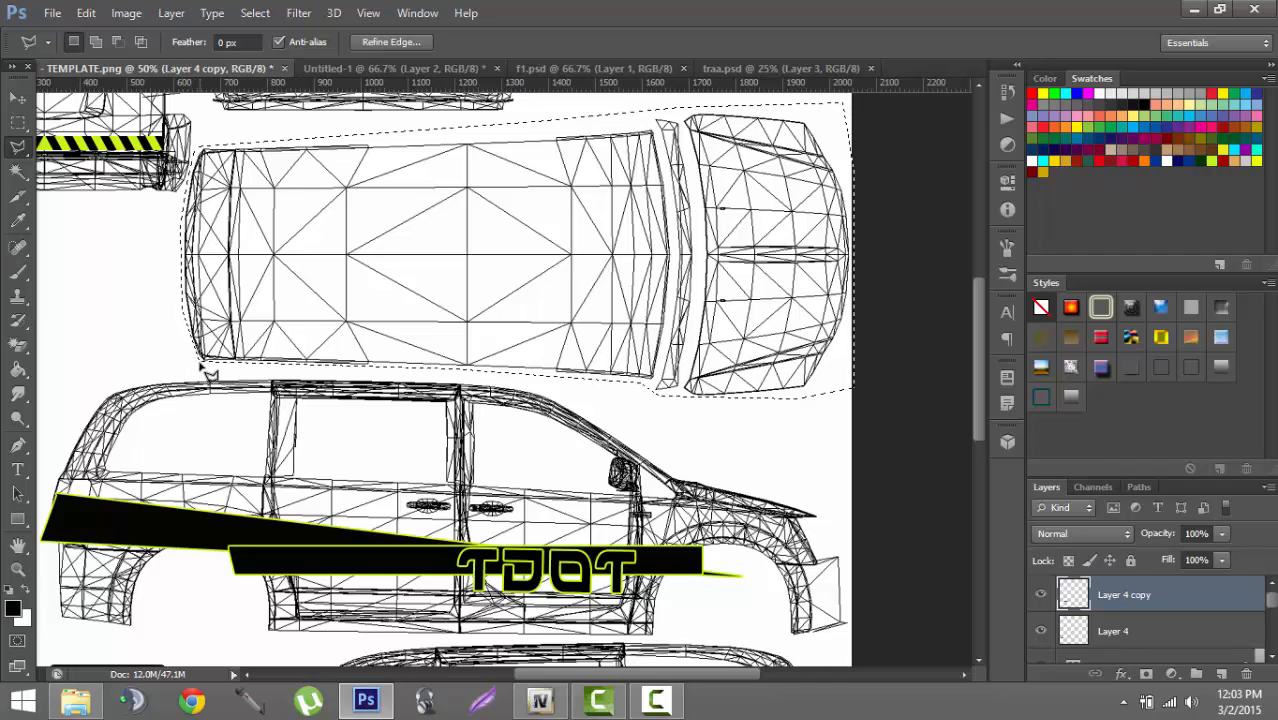
- Fill the roof and hood selection with black on a new layer using the Paint Bucket at 98% opacity, and deselect
{"action": "left_click", "coordinate": [22, 369]}
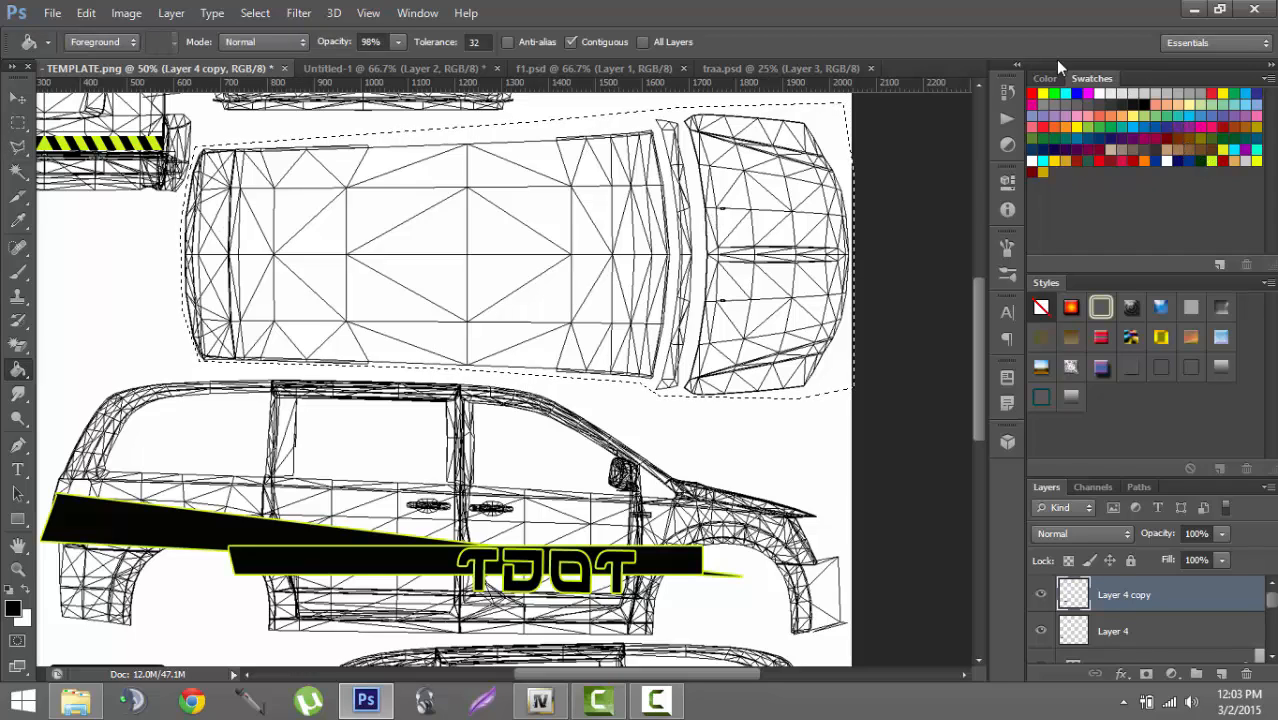
{"action": "left_click", "coordinate": [1226, 674]}
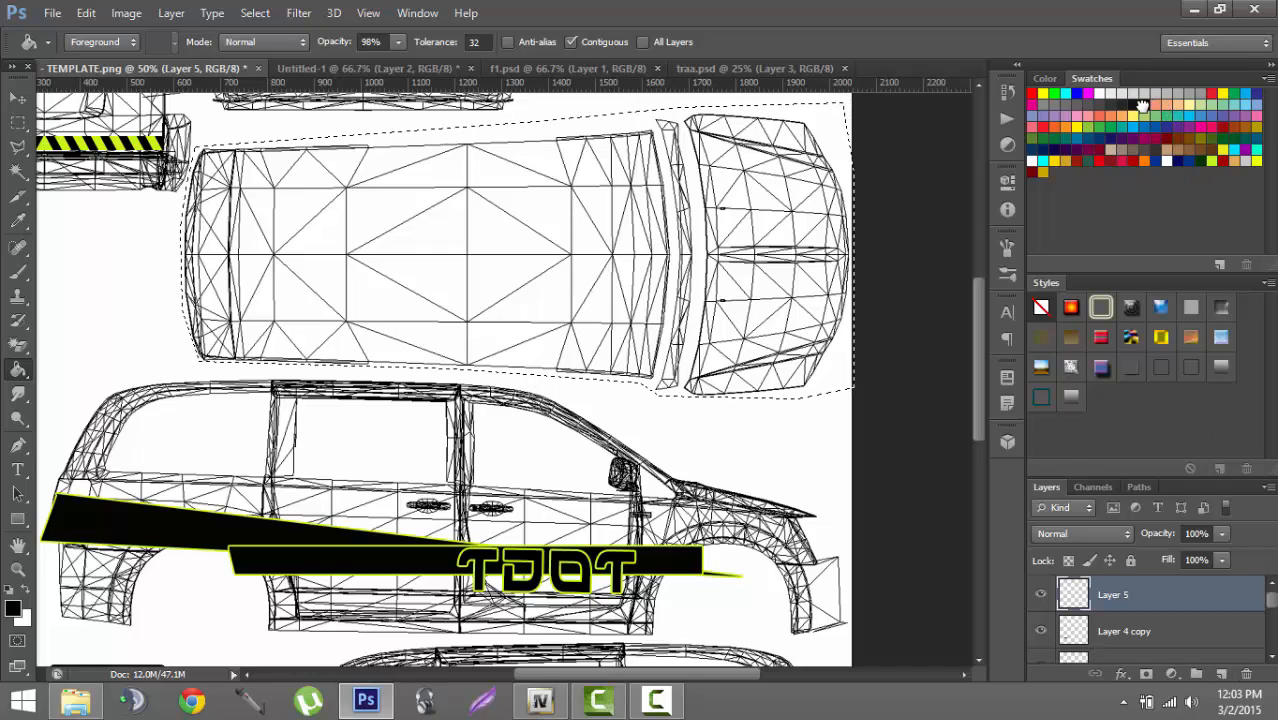
{"action": "left_click", "coordinate": [672, 280]}
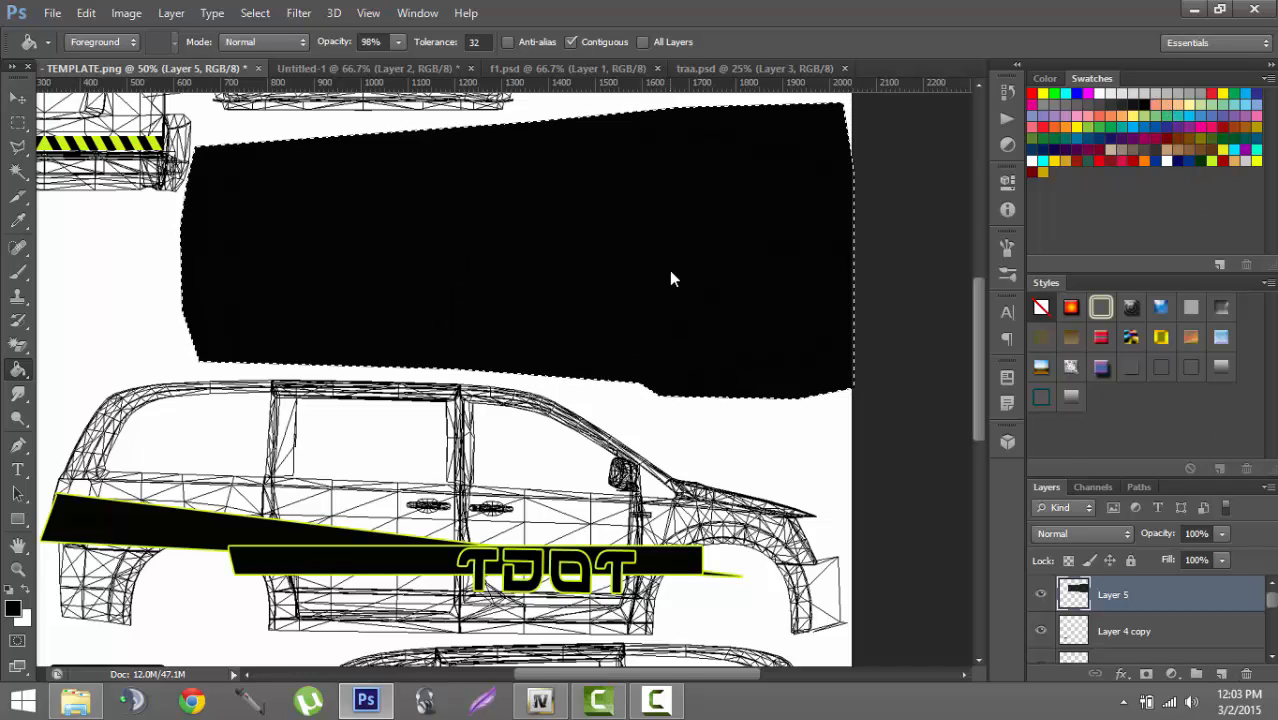
{"action": "left_click", "coordinate": [17, 97]}
{"action": "left_click", "coordinate": [17, 120]}
{"action": "left_click", "coordinate": [100, 211]}
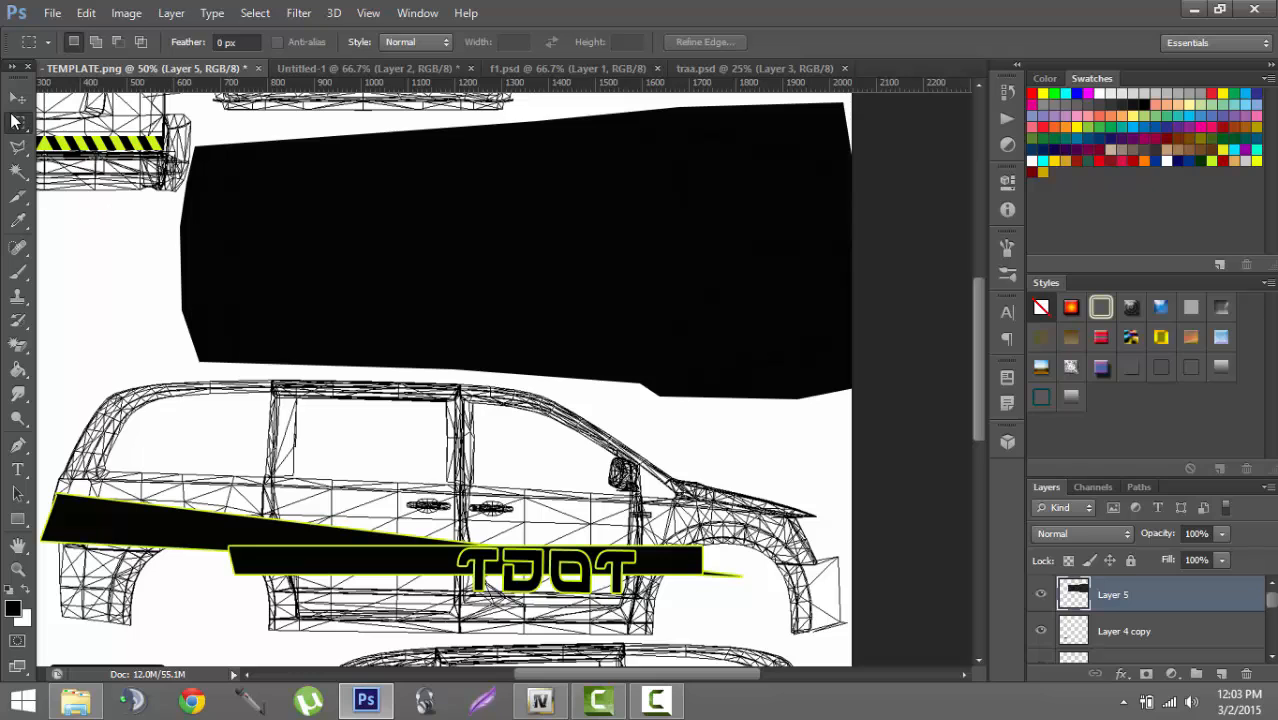
{"action": "left_click", "coordinate": [17, 98]}
- Turn on the visibility of the light-grey base layer above the wireframe template
{"action": "key", "text": "ctrl+minus"}
{"action": "key", "text": "ctrl+minus"}
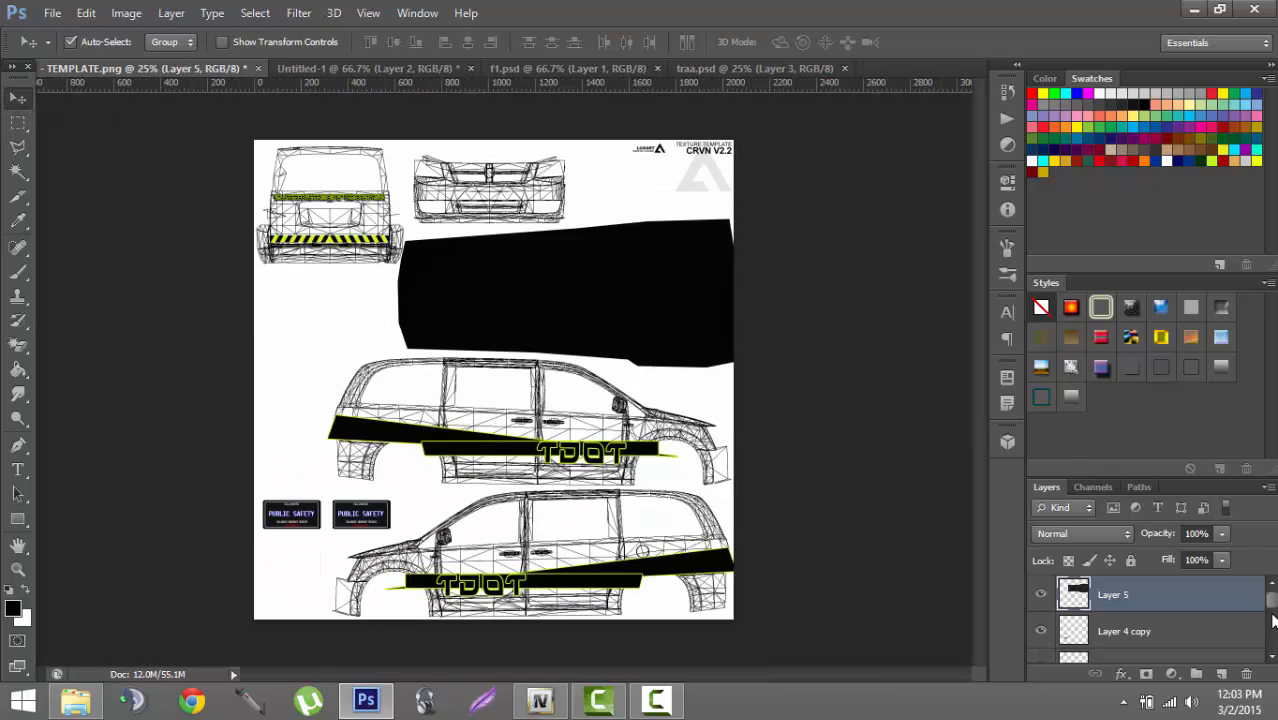
{"action": "left_click_drag", "start_coordinate": [1271, 612], "coordinate": [1271, 676]}
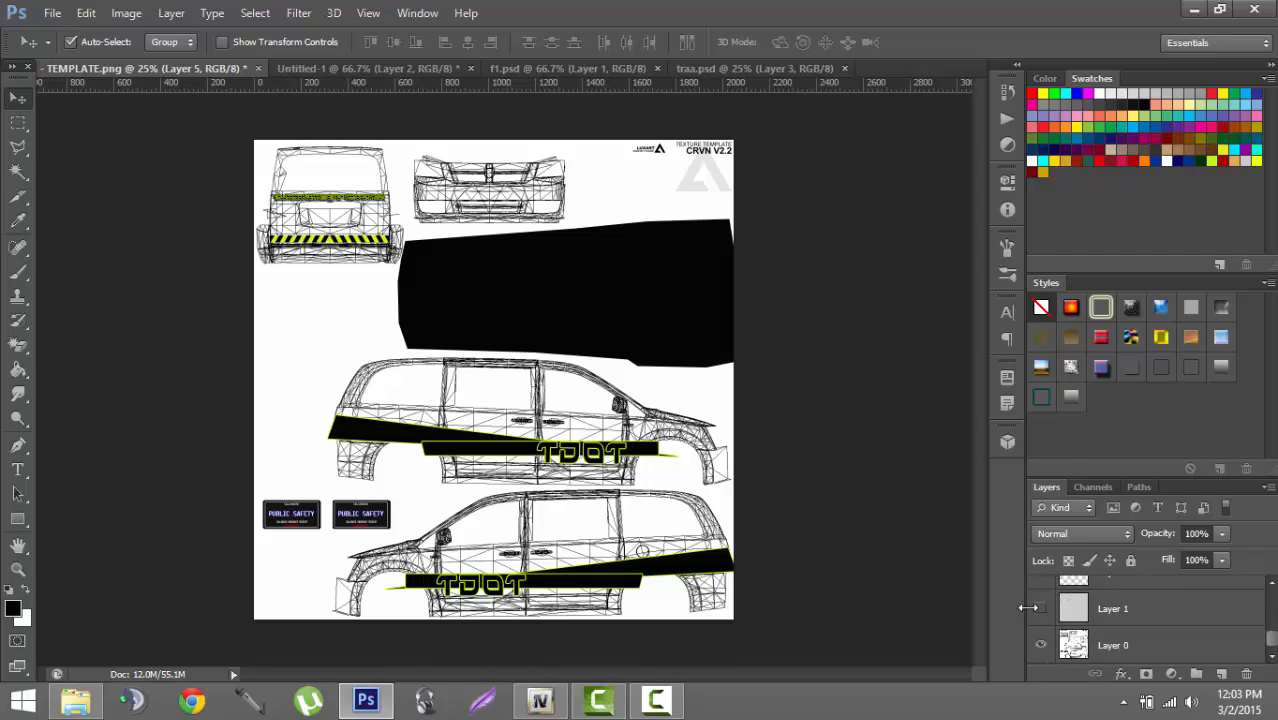
{"action": "left_click", "coordinate": [1120, 620]}
{"action": "left_click", "coordinate": [1041, 609]}
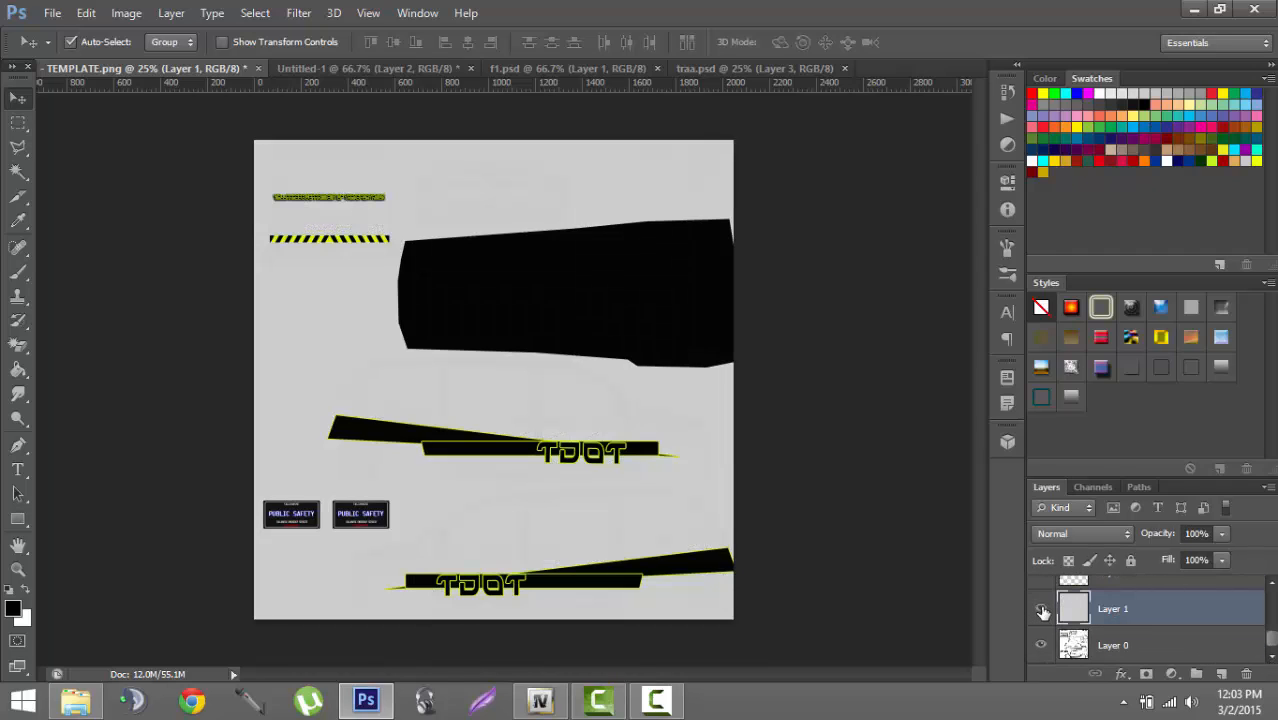
- Save a PNG copy of the skin to the Desktop under the file name CRVN, accepting the PNG options
{"action": "left_click", "coordinate": [52, 13]}
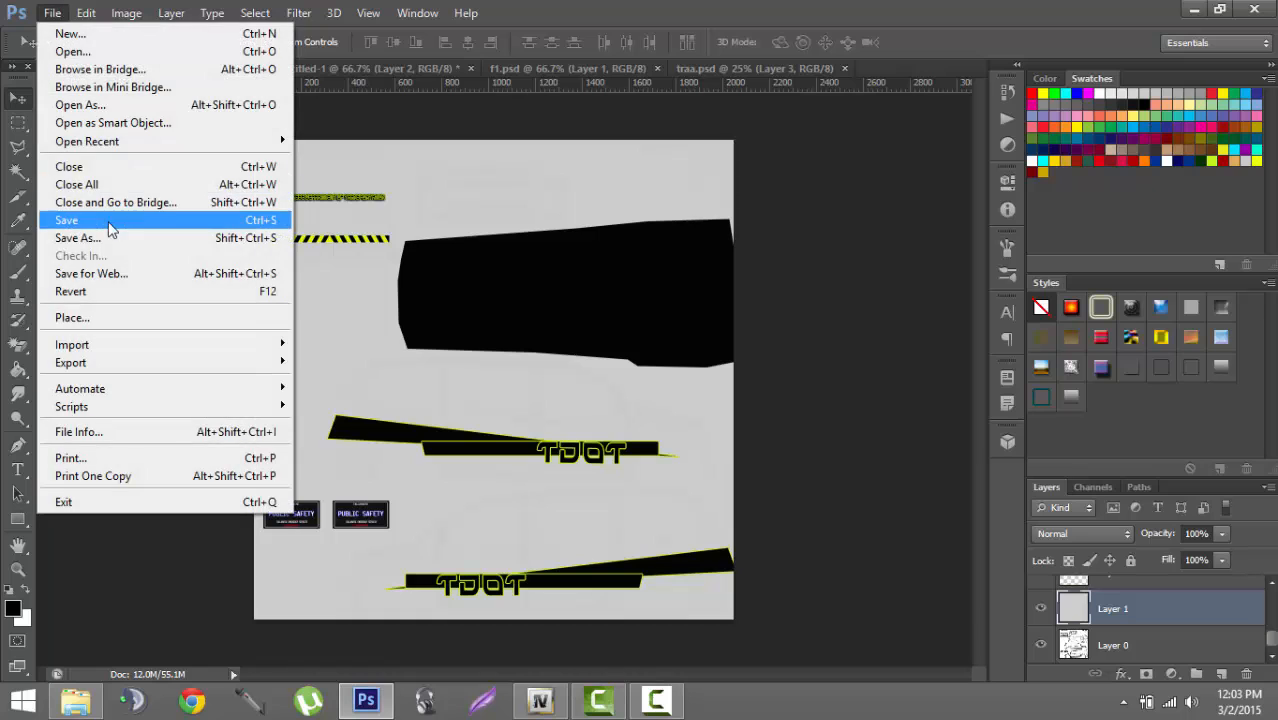
{"action": "left_click", "coordinate": [110, 238]}
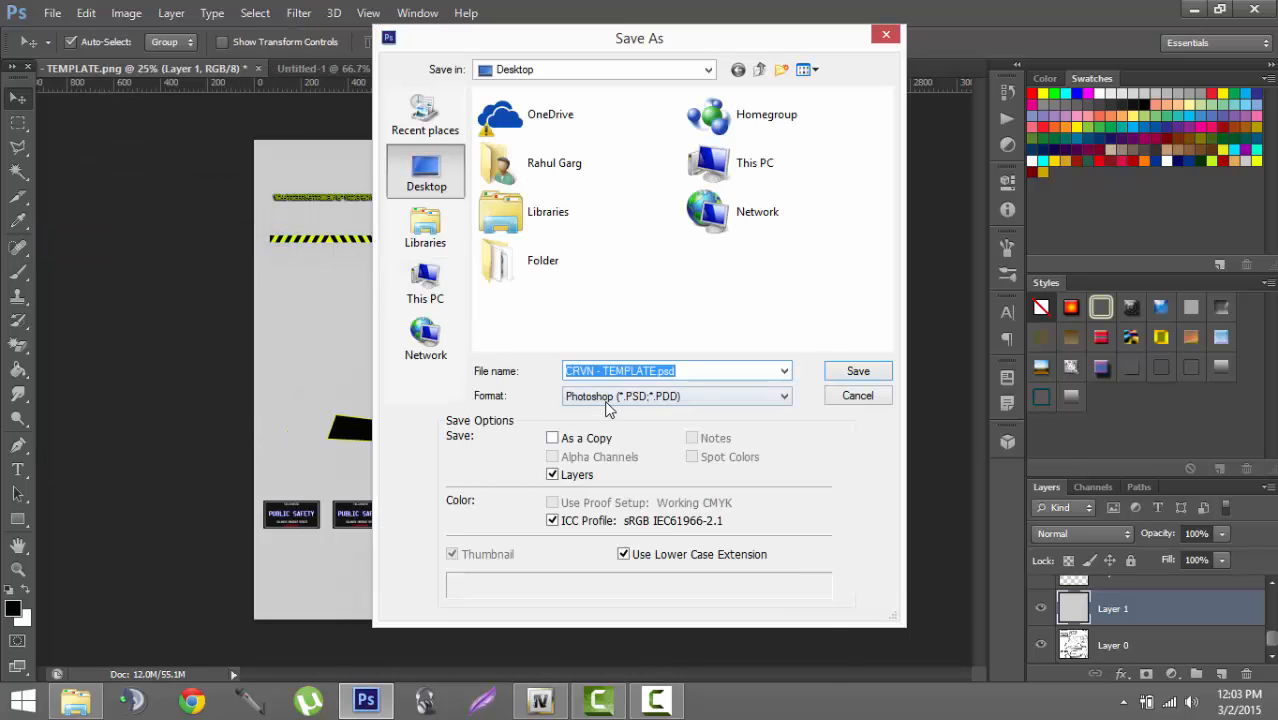
{"action": "left_click", "coordinate": [640, 396]}
{"action": "left_click", "coordinate": [647, 634]}
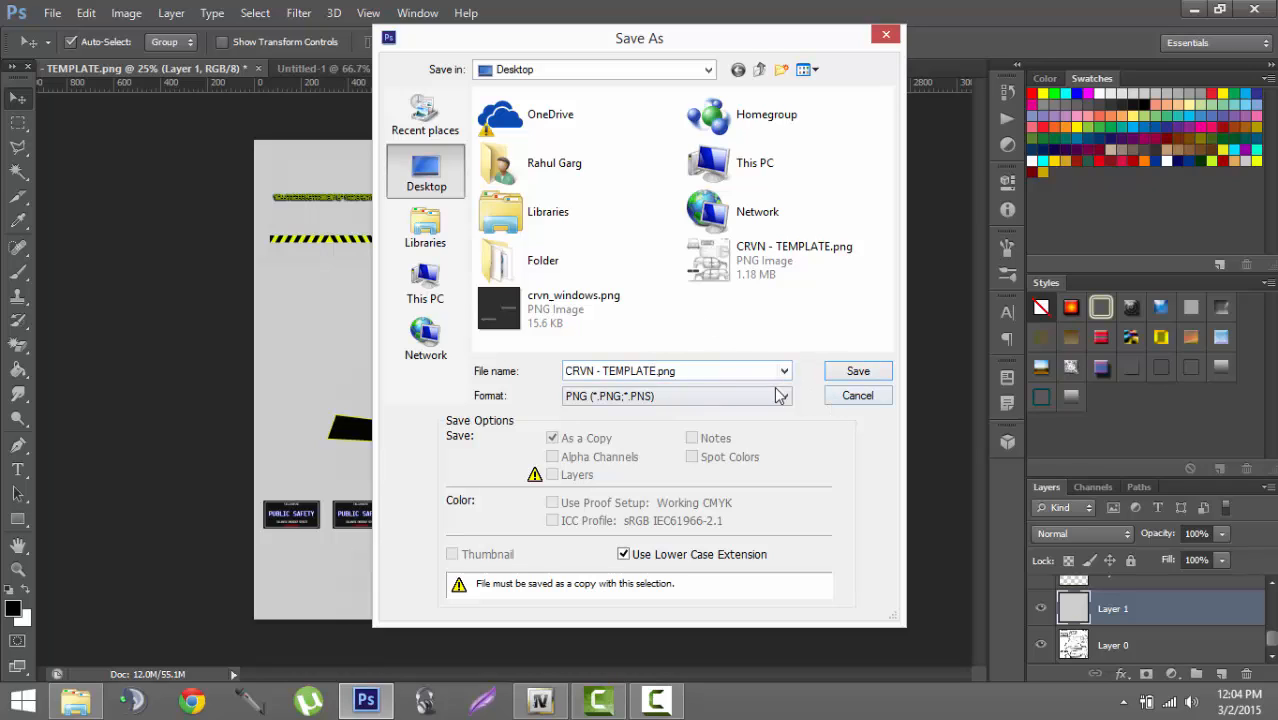
{"action": "left_click", "coordinate": [655, 371]}
{"action": "left_click", "coordinate": [656, 371]}
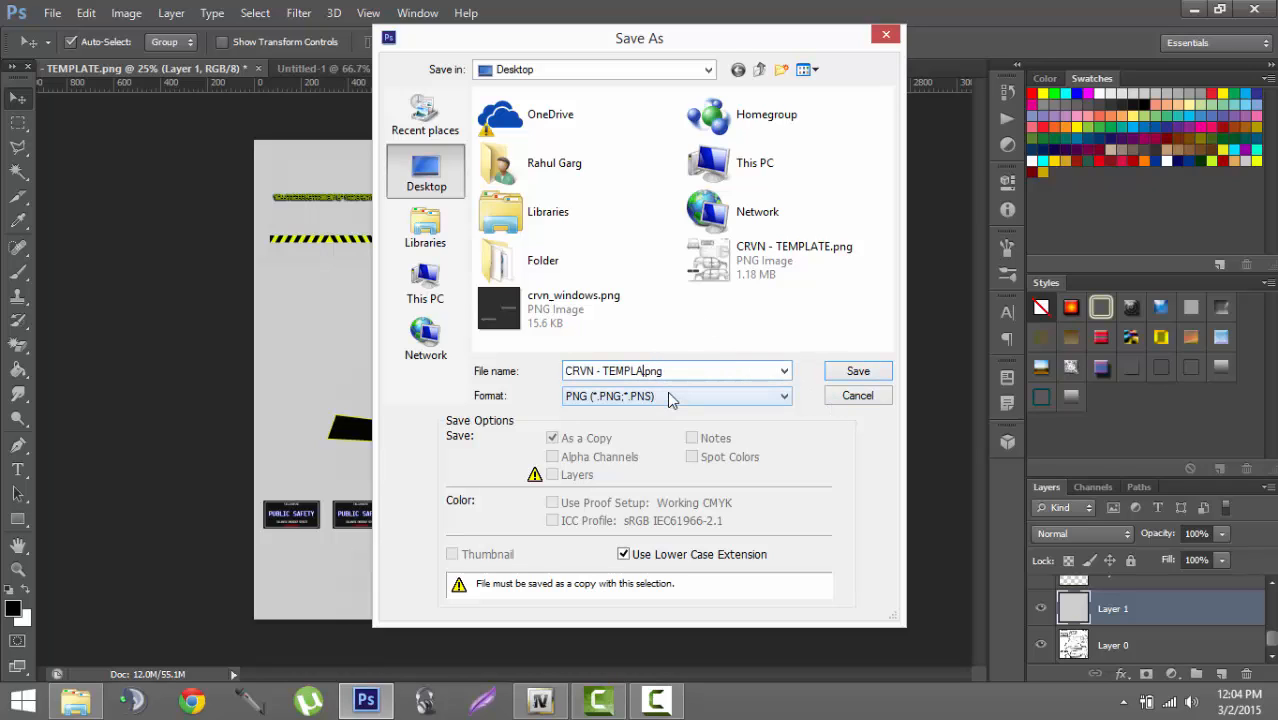
{"action": "key", "text": "BackSpace"}
{"action": "key", "text": "BackSpace"}
{"action": "key", "text": "BackSpace"}
{"action": "key", "text": "BackSpace"}
{"action": "key", "text": "BackSpace"}
{"action": "key", "text": "BackSpace"}
{"action": "key", "text": "BackSpace"}
{"action": "key", "text": "BackSpace"}
{"action": "key", "text": "BackSpace"}
{"action": "key", "text": "BackSpace"}
{"action": "key", "text": "BackSpace"}
{"action": "type", "text": "VN"}
{"action": "left_click", "coordinate": [861, 372]}
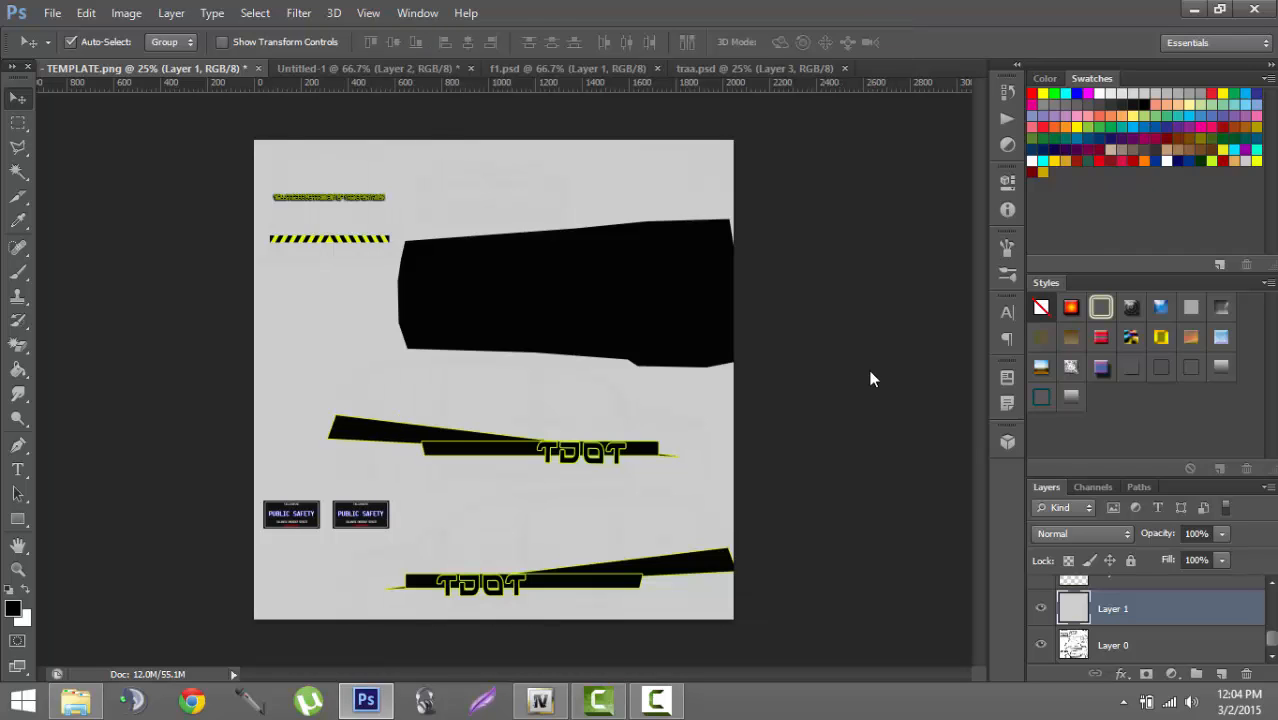
{"action": "left_click", "coordinate": [614, 180]}
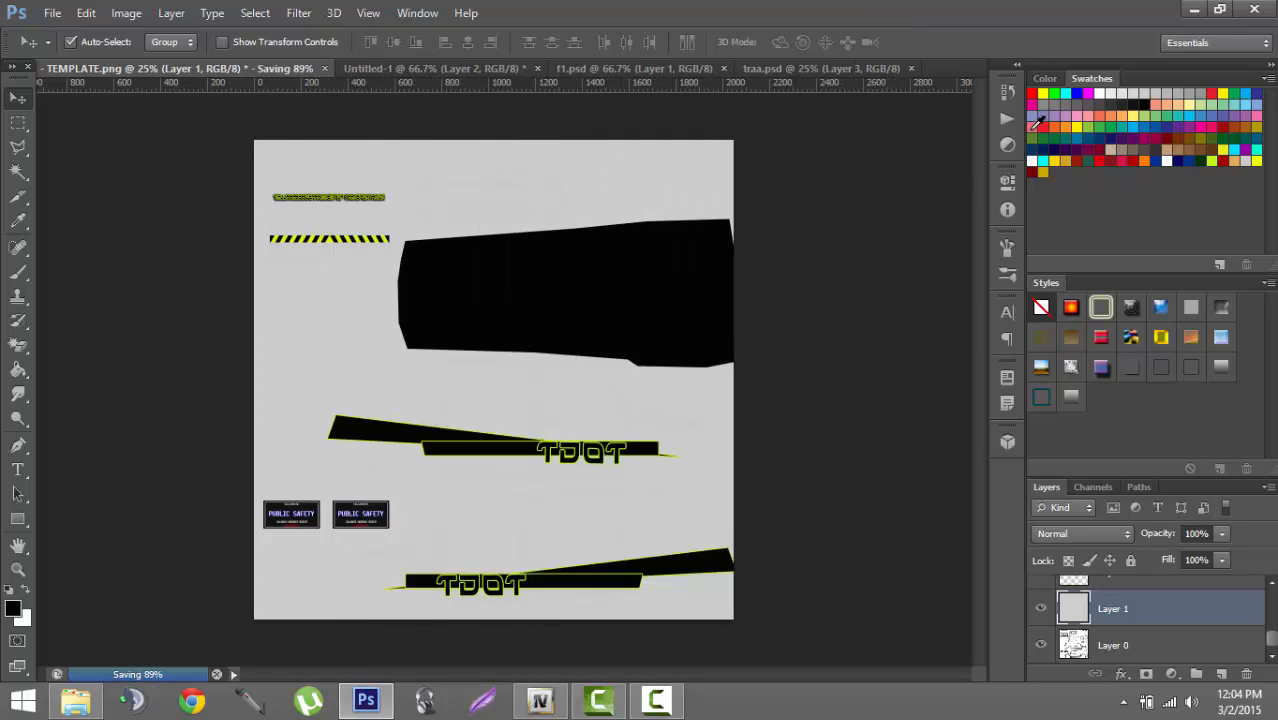
- Clear the windows to reach the desktop and open crvn_windows.png from there in Photoshop
{"action": "left_click", "coordinate": [1190, 9]}
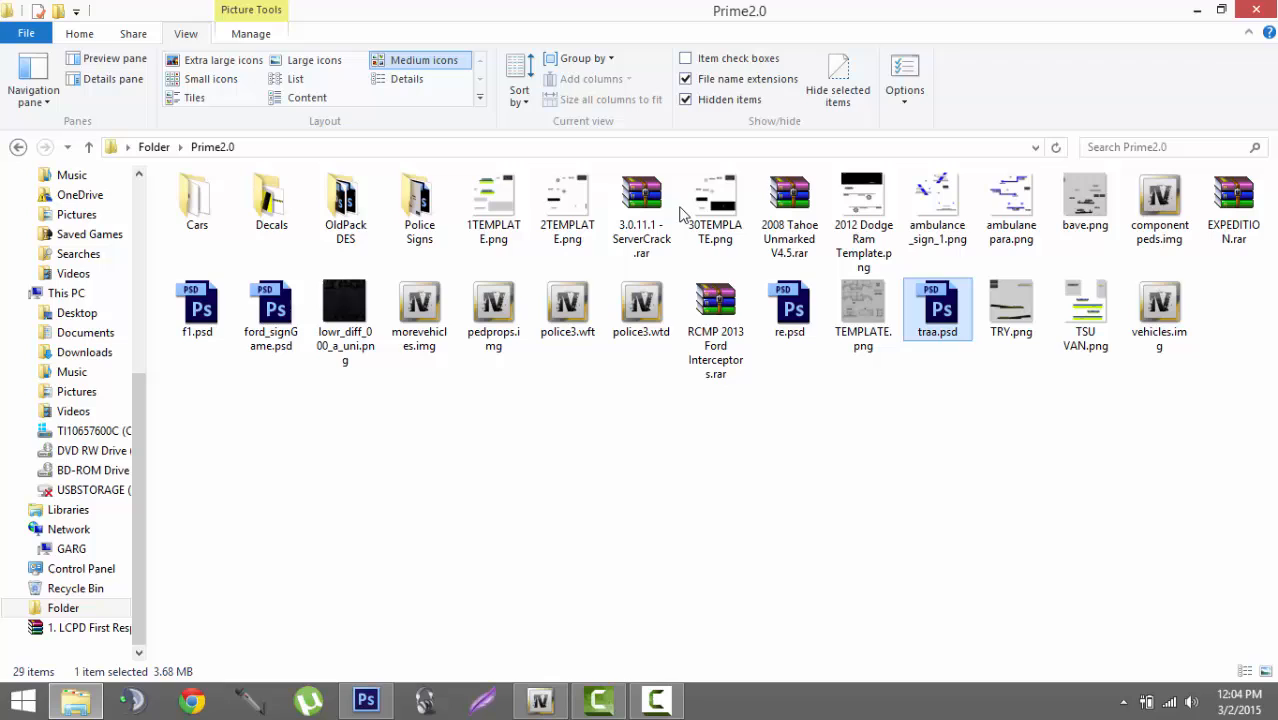
{"action": "left_click", "coordinate": [1256, 8]}
{"action": "left_click_drag", "start_coordinate": [47, 604], "coordinate": [403, 41]}
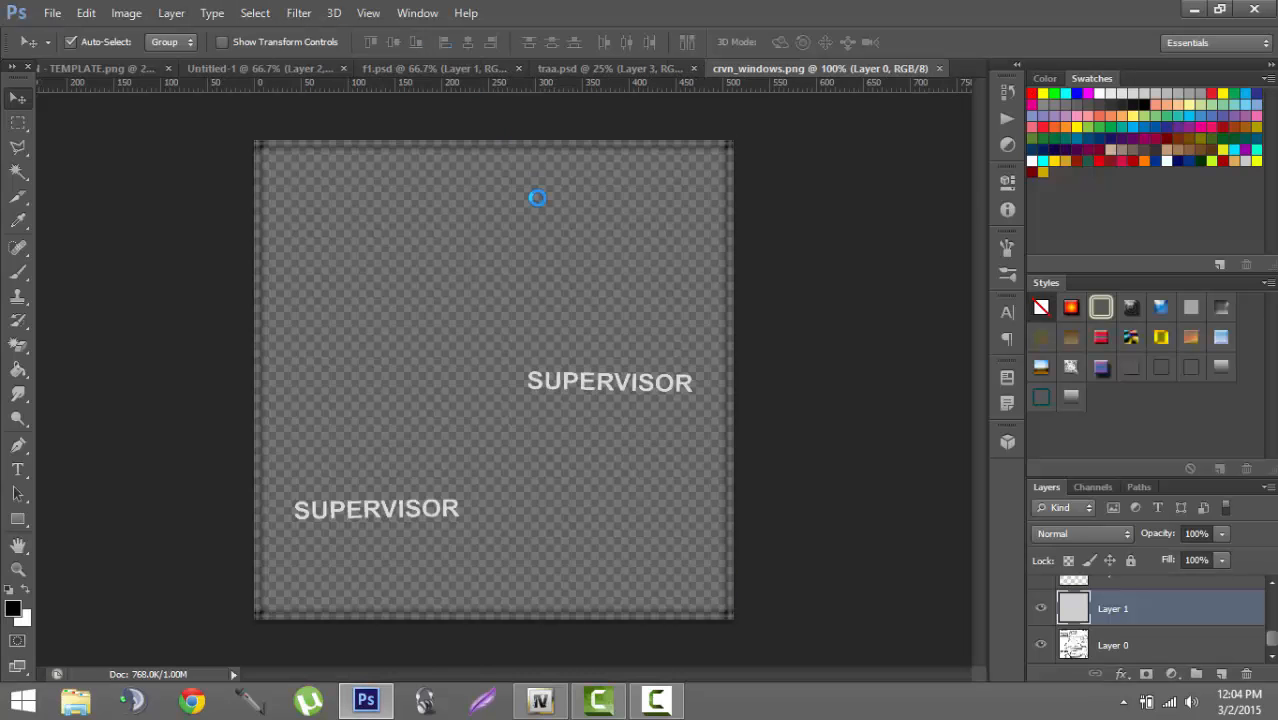
- Add a new layer above the SUPERVISOR window texture and fill it entirely with black
{"action": "left_click", "coordinate": [1221, 673]}
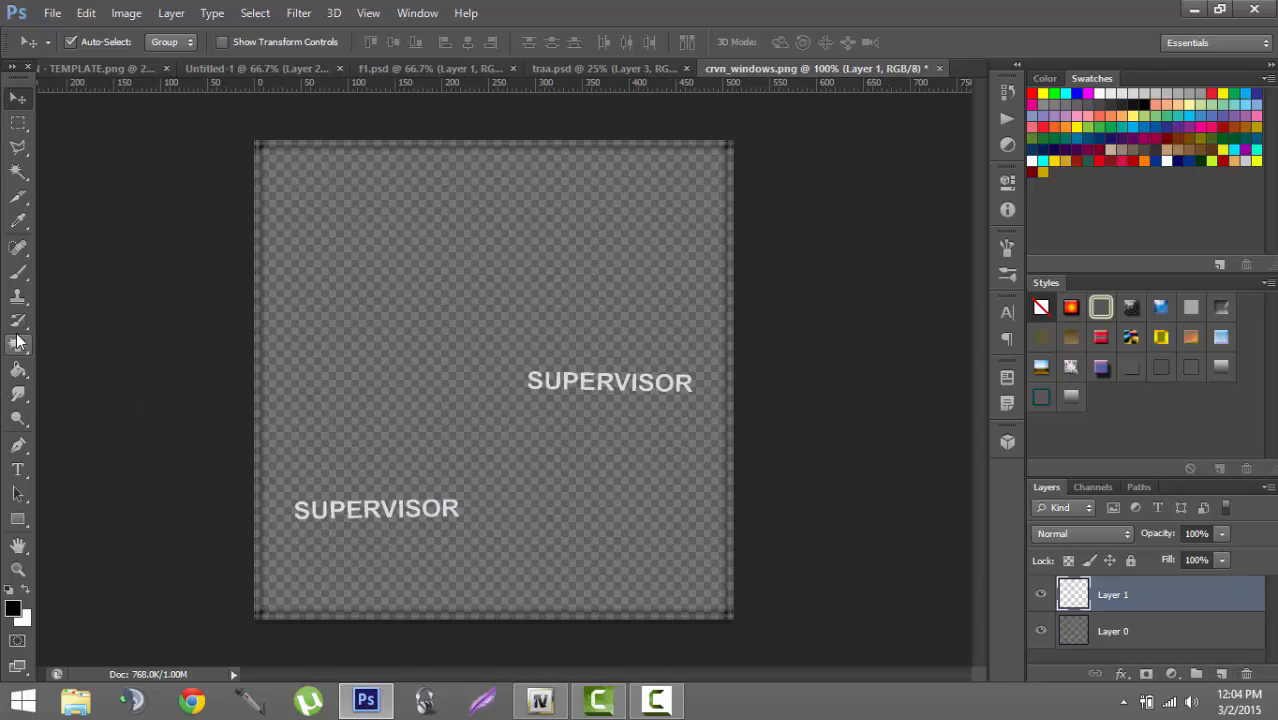
{"action": "left_click", "coordinate": [18, 370]}
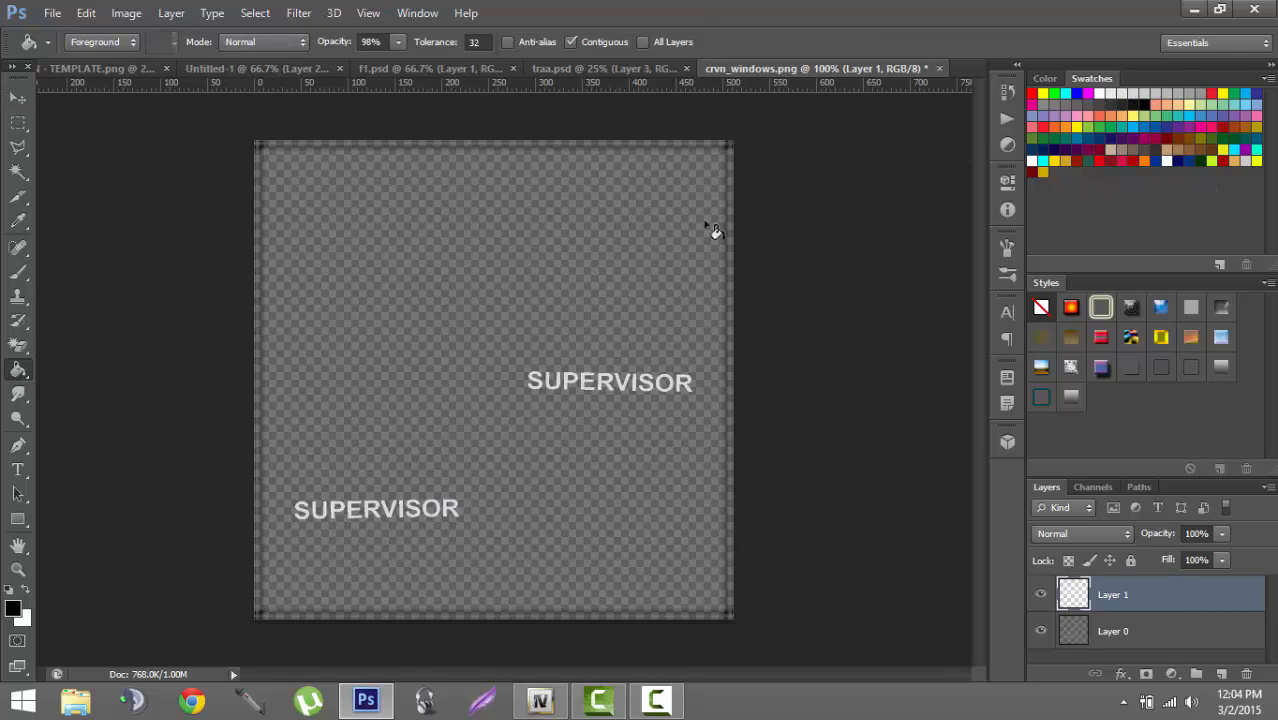
{"action": "left_click", "coordinate": [580, 258]}
{"action": "left_click", "coordinate": [342, 297]}
{"action": "left_click", "coordinate": [12, 99]}
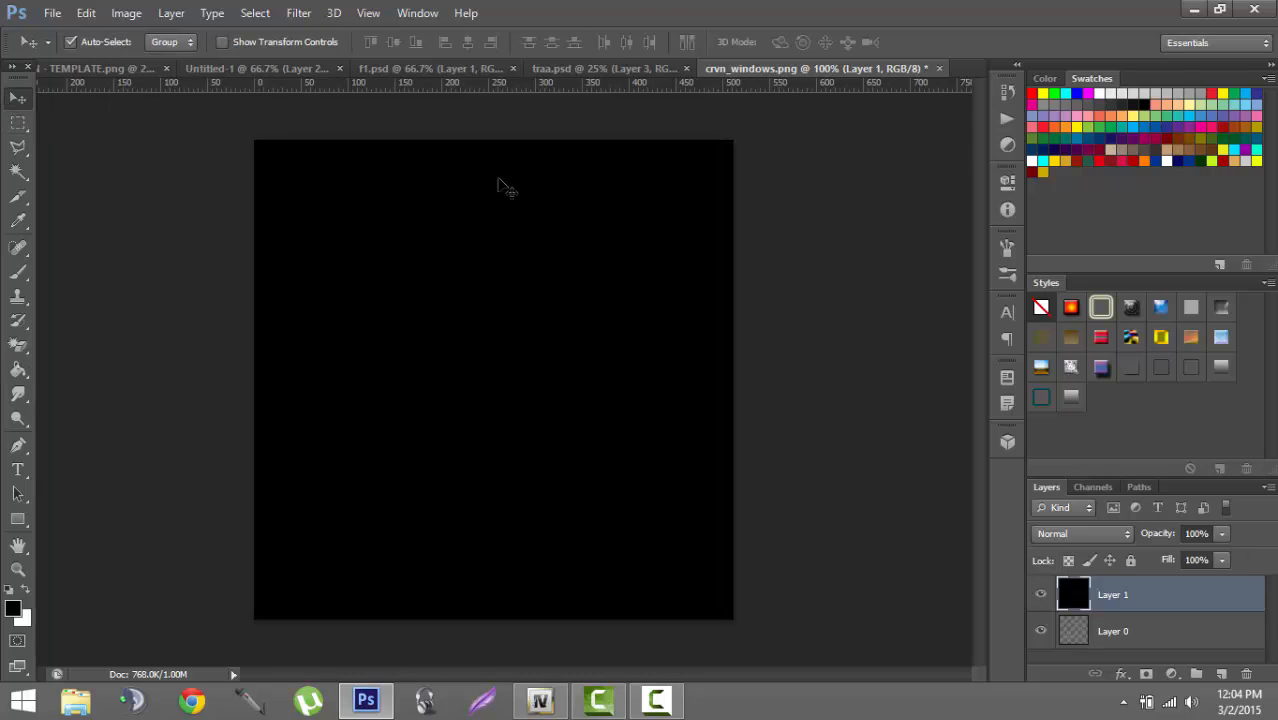
- Lower the black layer's opacity to about 50% and delete the SUPERVISOR texture layer beneath it
{"action": "left_click", "coordinate": [1220, 535]}
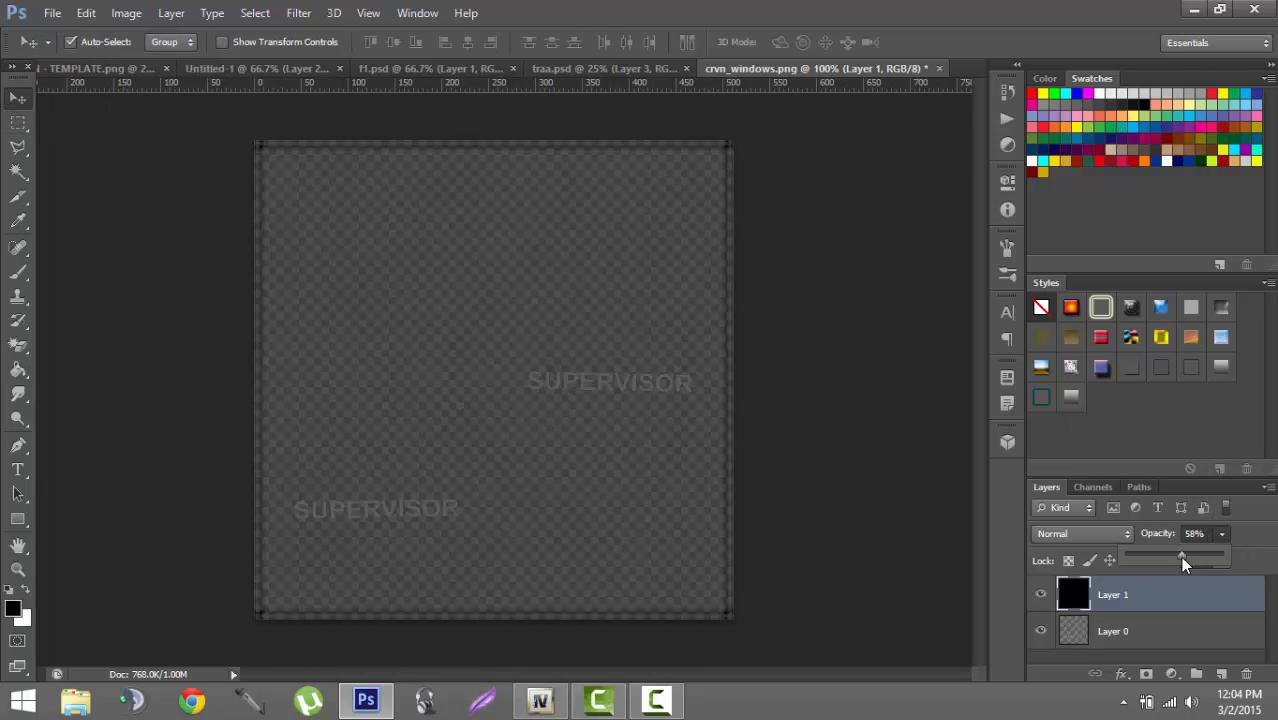
{"action": "left_click_drag", "start_coordinate": [1188, 560], "coordinate": [1173, 560]}
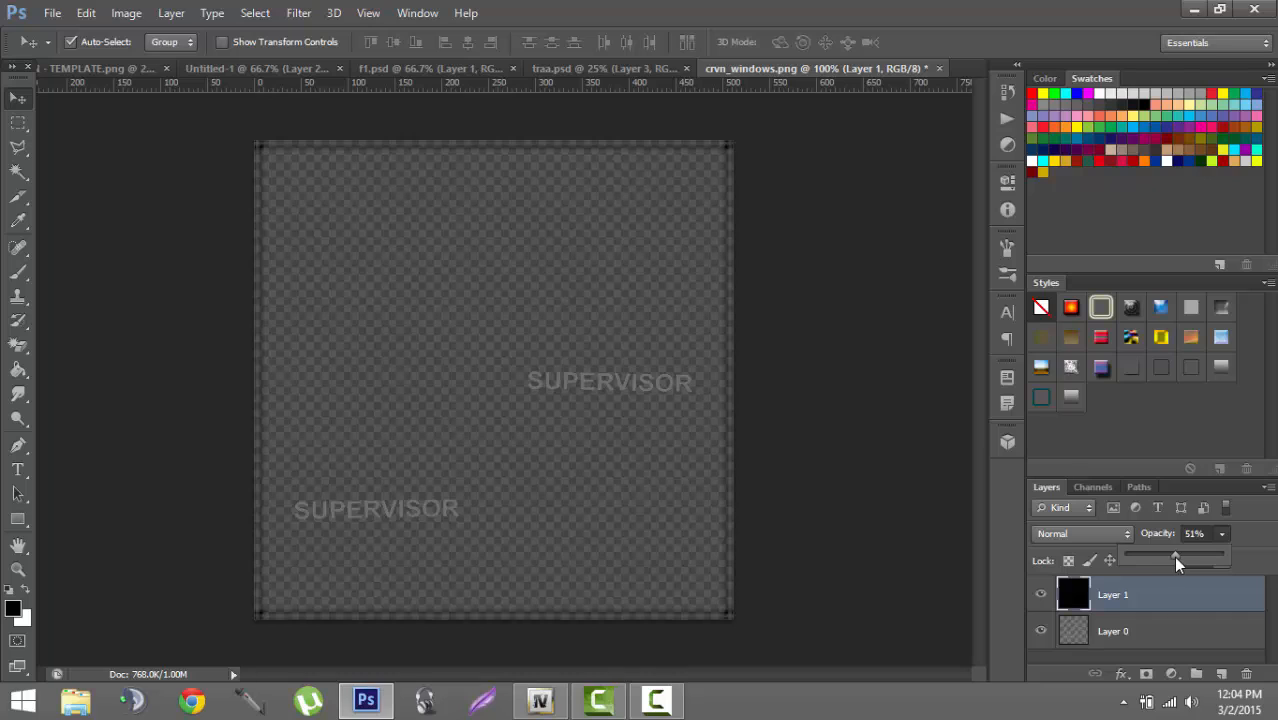
{"action": "left_click", "coordinate": [920, 505]}
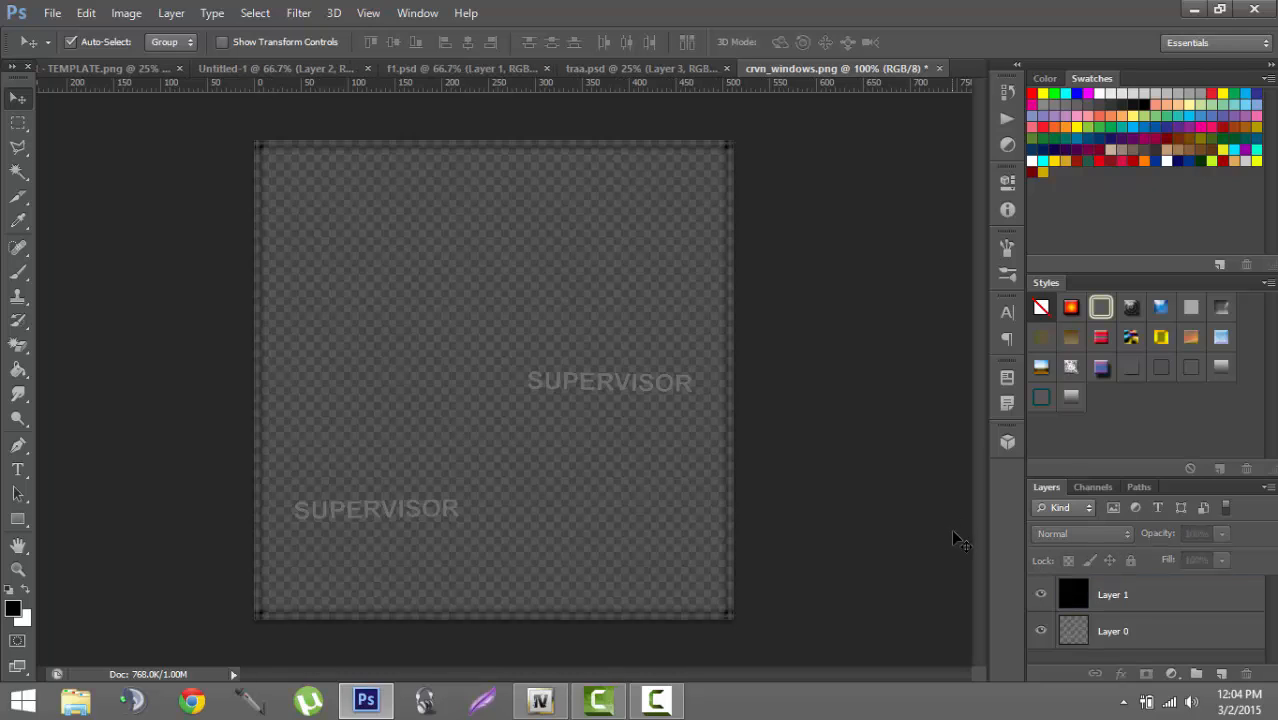
{"action": "left_click", "coordinate": [1128, 630]}
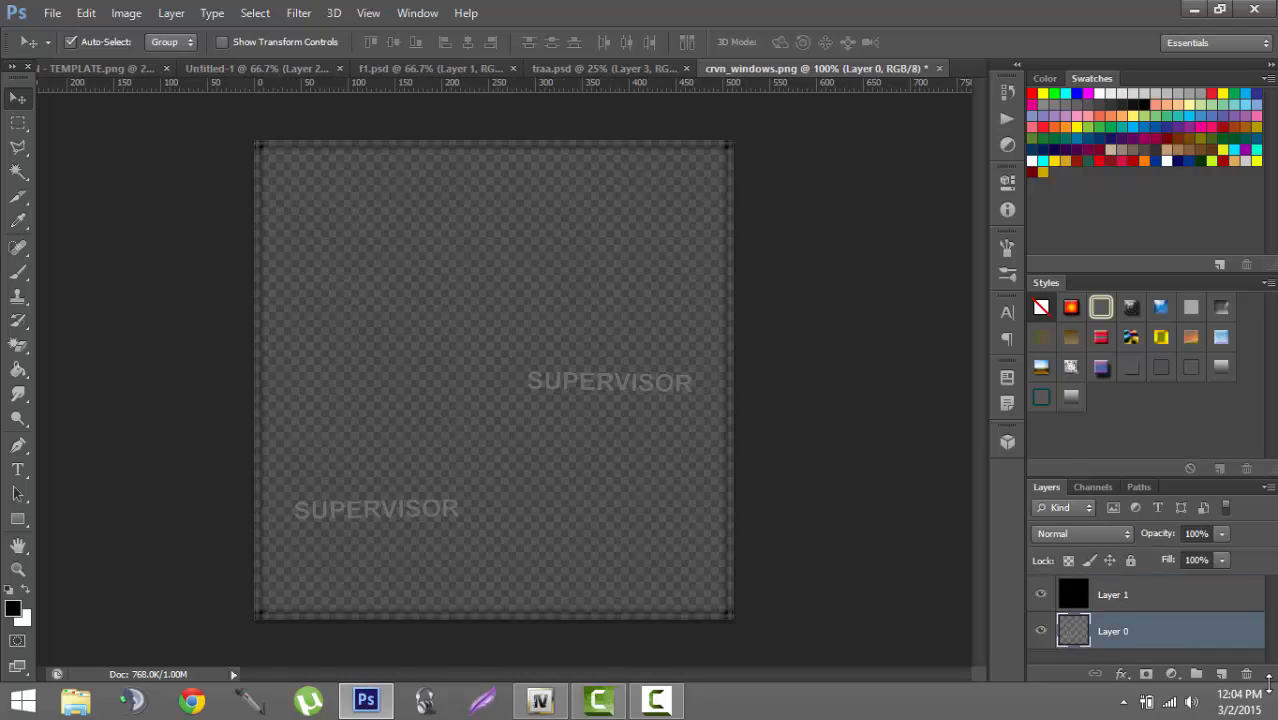
{"action": "left_click", "coordinate": [1246, 673]}
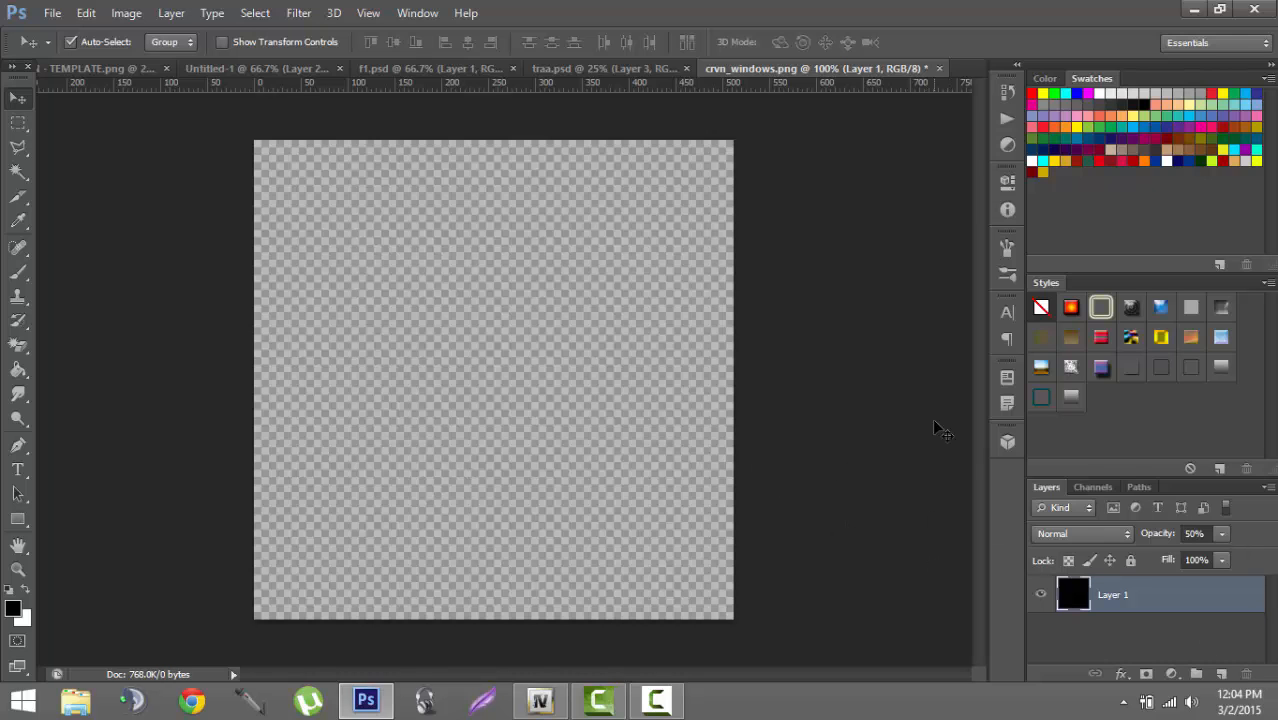
- Set the remaining black layer's opacity to 58%
{"action": "left_click", "coordinate": [1194, 533]}
{"action": "type", "text": "58"}
{"action": "key", "text": "Return"}
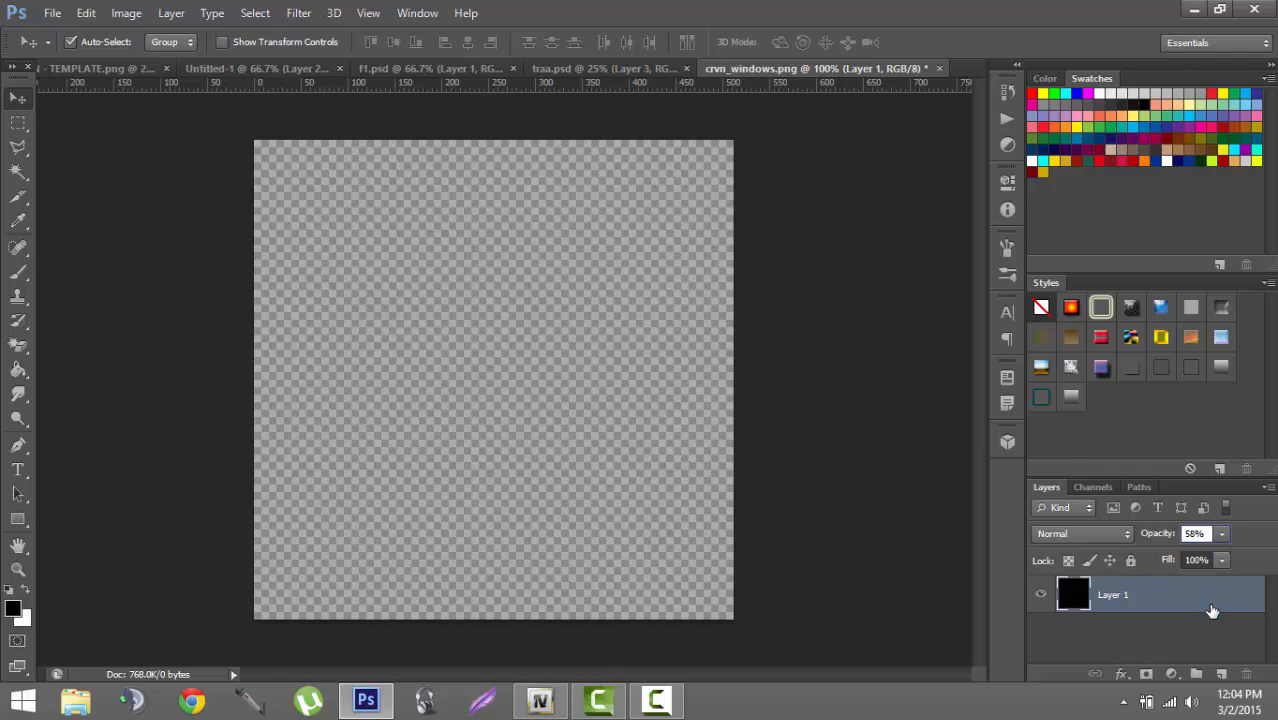
- Save a PNG copy of the window texture to the Desktop as crvn_windows2.png, accepting the PNG options
{"action": "left_click", "coordinate": [52, 13]}
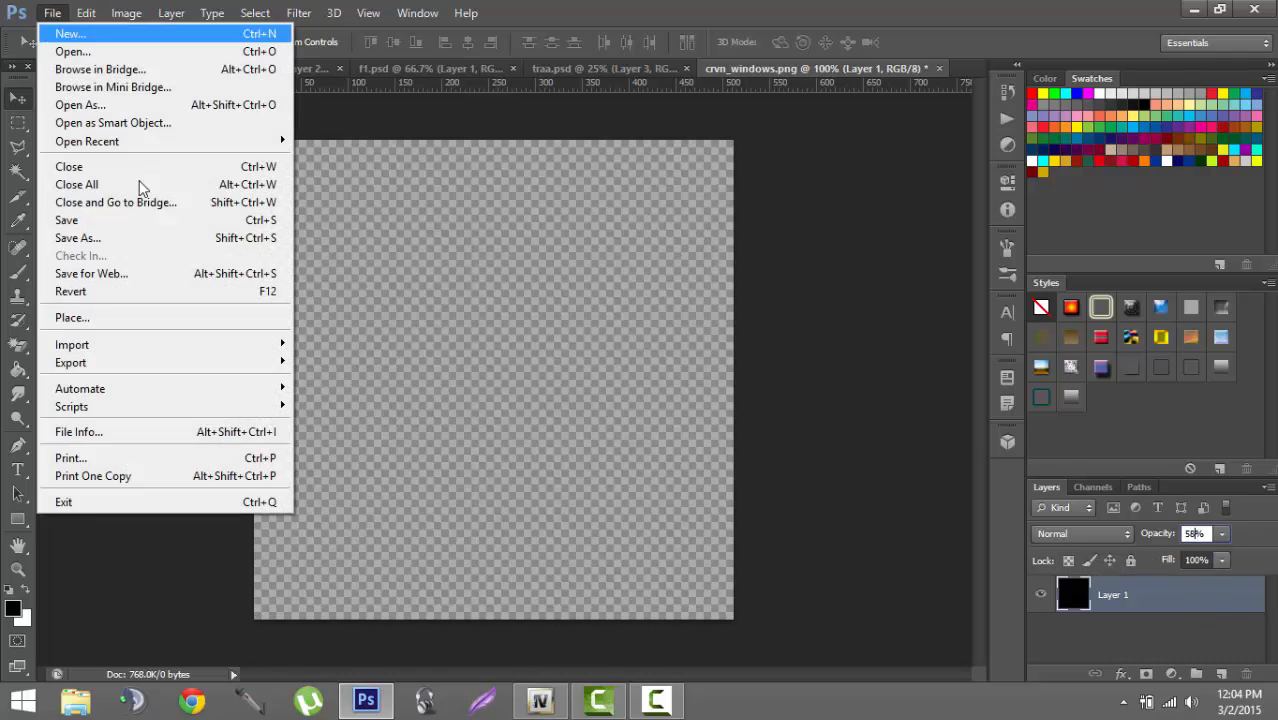
{"action": "left_click", "coordinate": [138, 240]}
{"action": "left_click", "coordinate": [636, 397]}
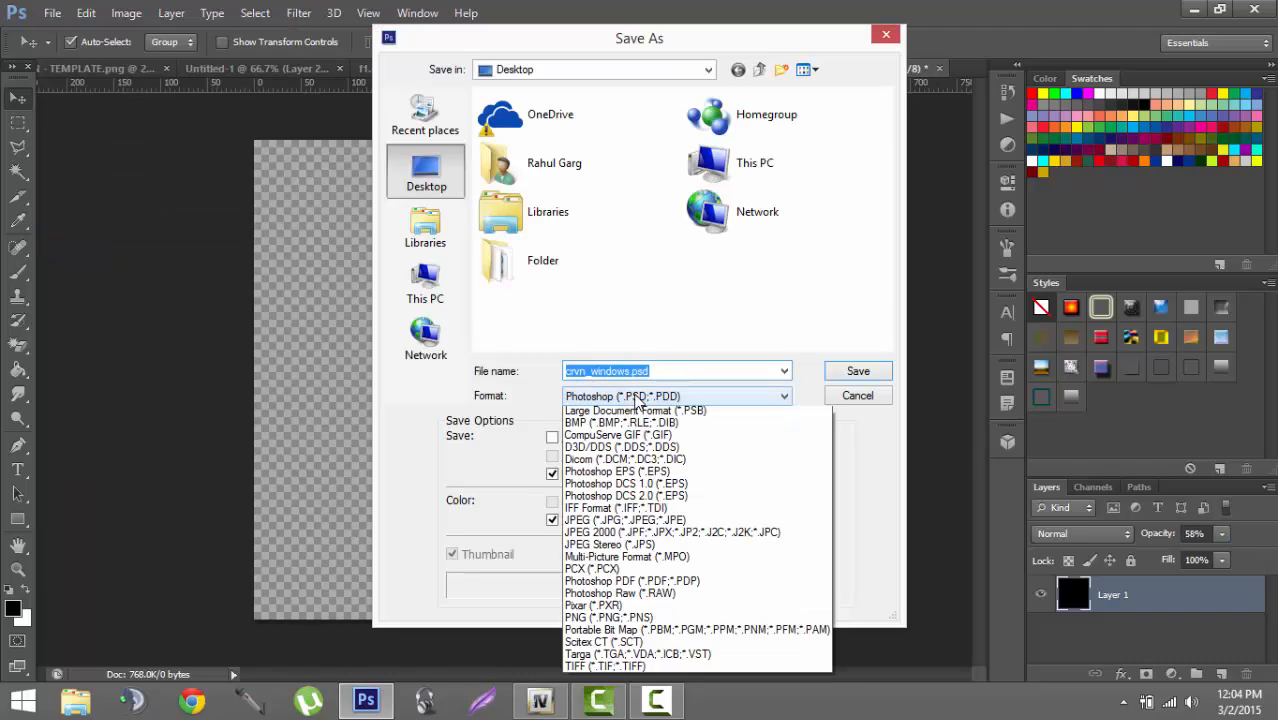
{"action": "left_click", "coordinate": [688, 632]}
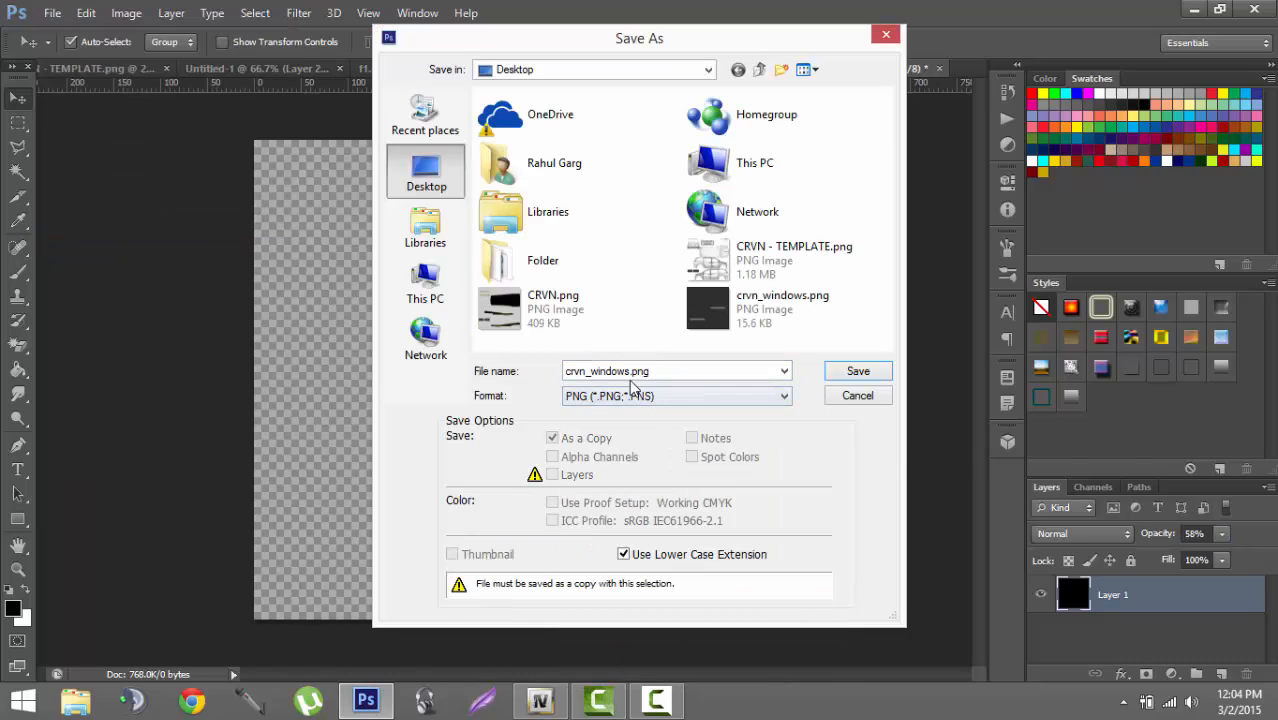
{"action": "left_click", "coordinate": [631, 374]}
{"action": "left_click", "coordinate": [632, 375]}
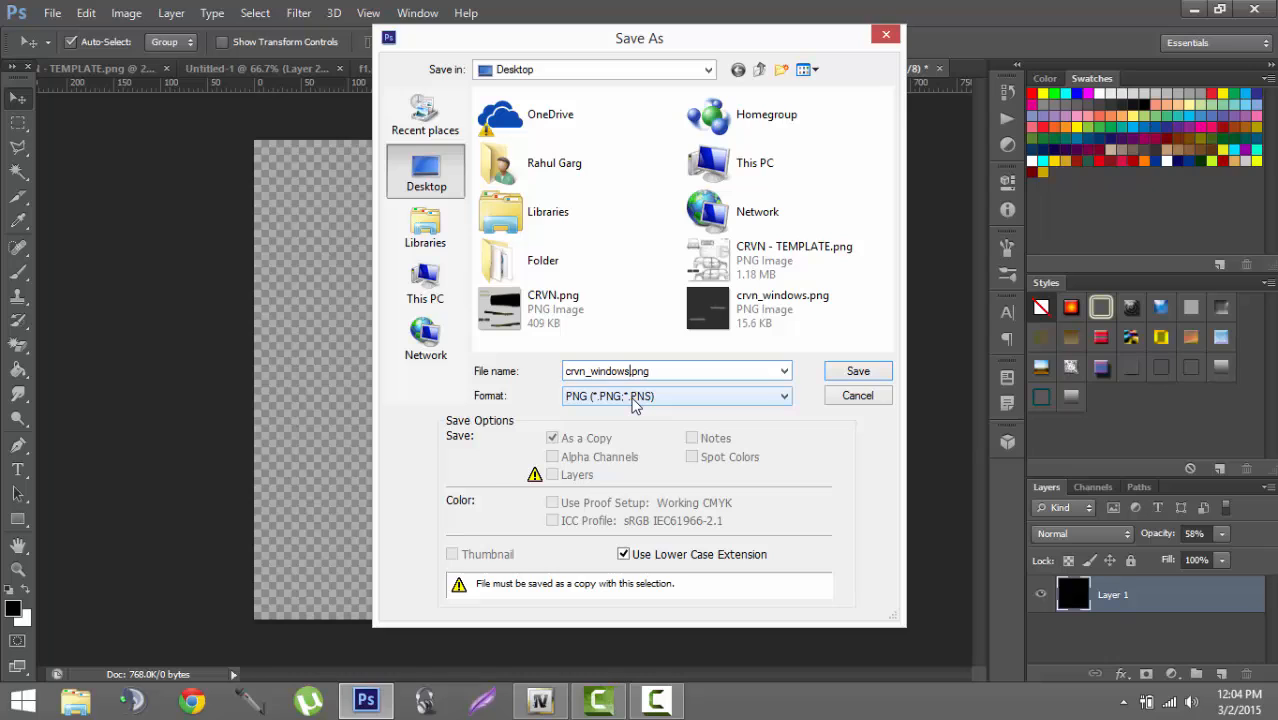
{"action": "type", "text": "2"}
{"action": "key", "text": "Return"}
{"action": "key", "text": "Return"}
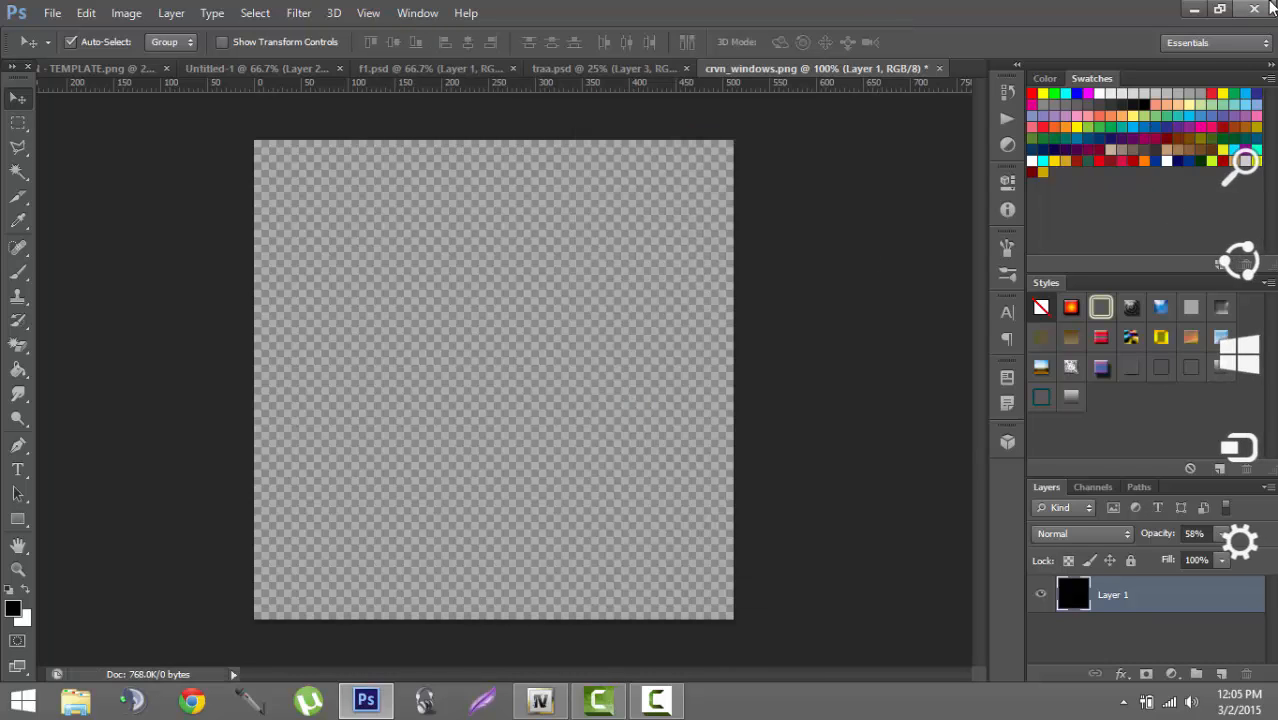
- Switch to the CRVN template document and save it to the Desktop as a layered Photoshop file named CRVN TDOT
{"action": "left_click", "coordinate": [103, 69]}
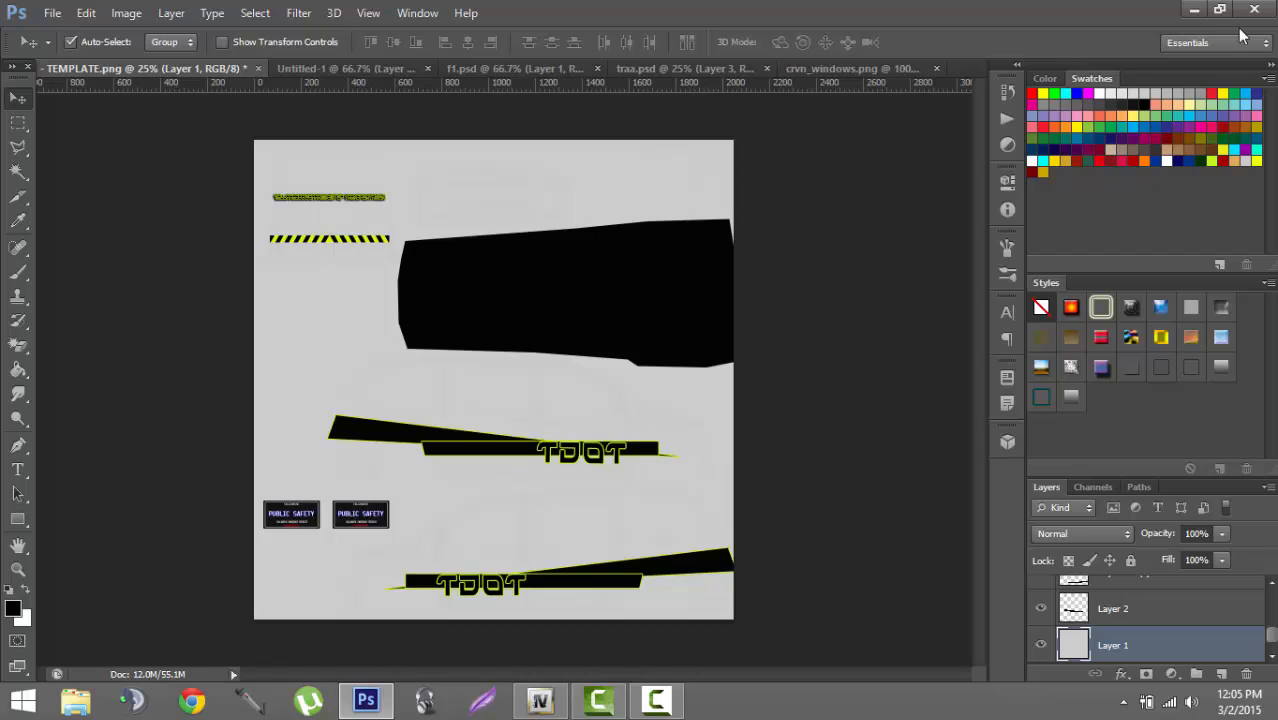
{"action": "left_click", "coordinate": [52, 13]}
{"action": "left_click", "coordinate": [158, 242]}
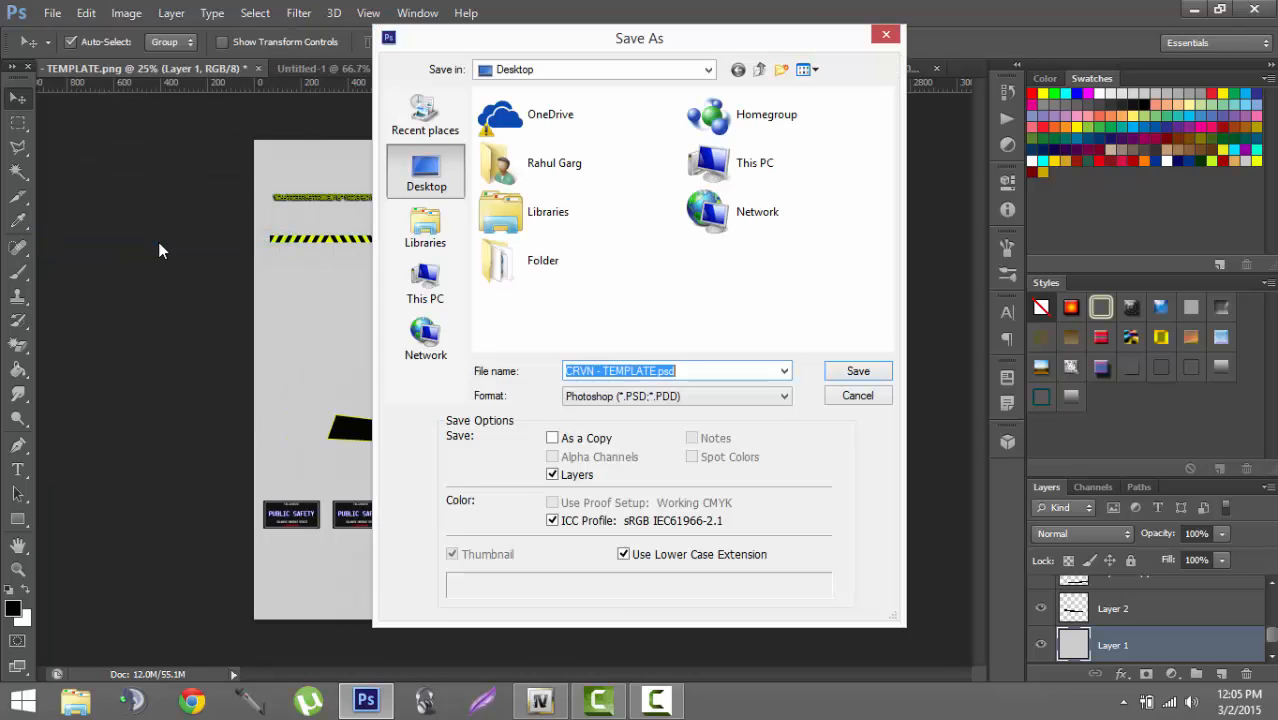
{"action": "type", "text": "CRVN TDOT"}
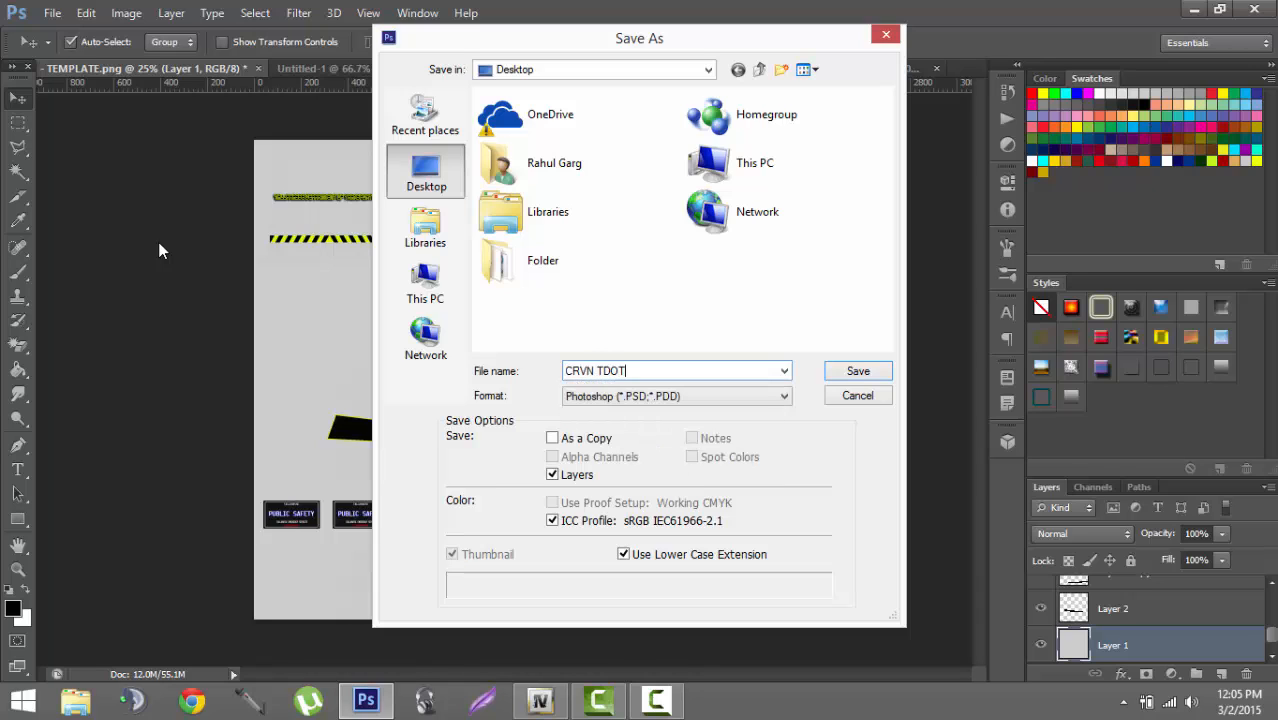
{"action": "key", "text": "Return"}
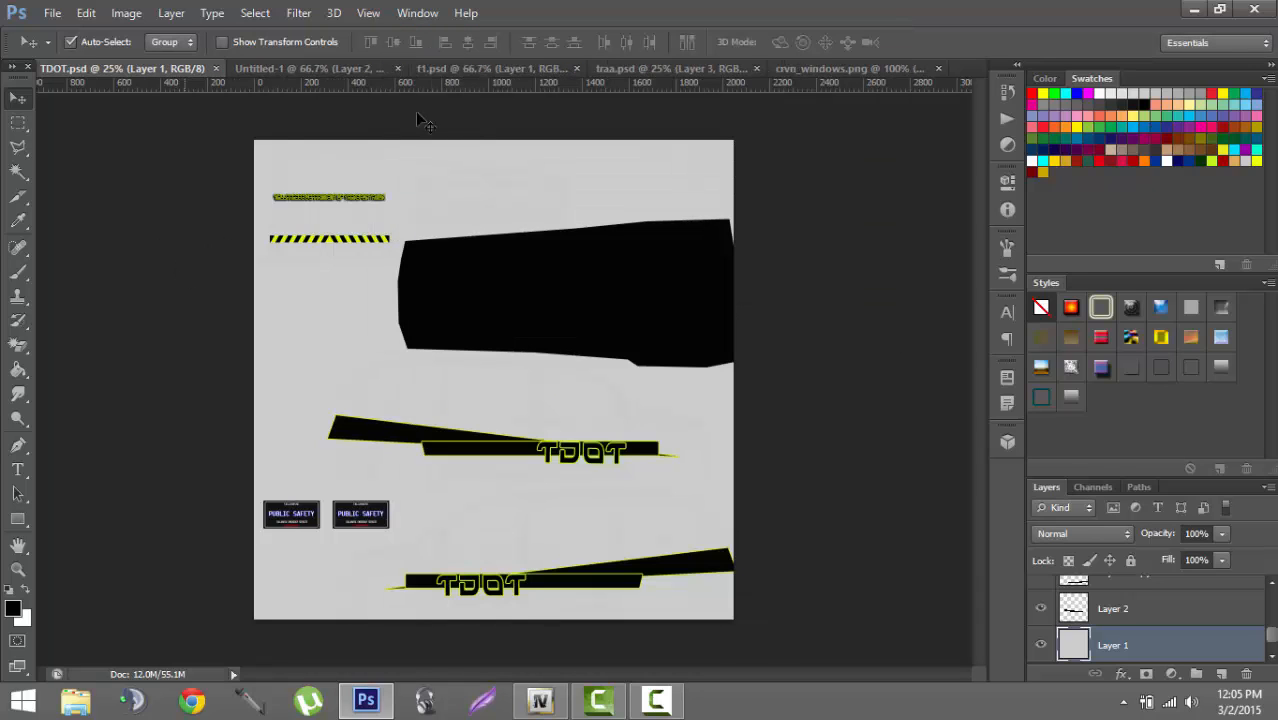
- Quit Photoshop, discarding the unsaved changes in the remaining open documents
{"action": "left_click", "coordinate": [1268, 10]}
{"action": "left_click", "coordinate": [636, 282]}
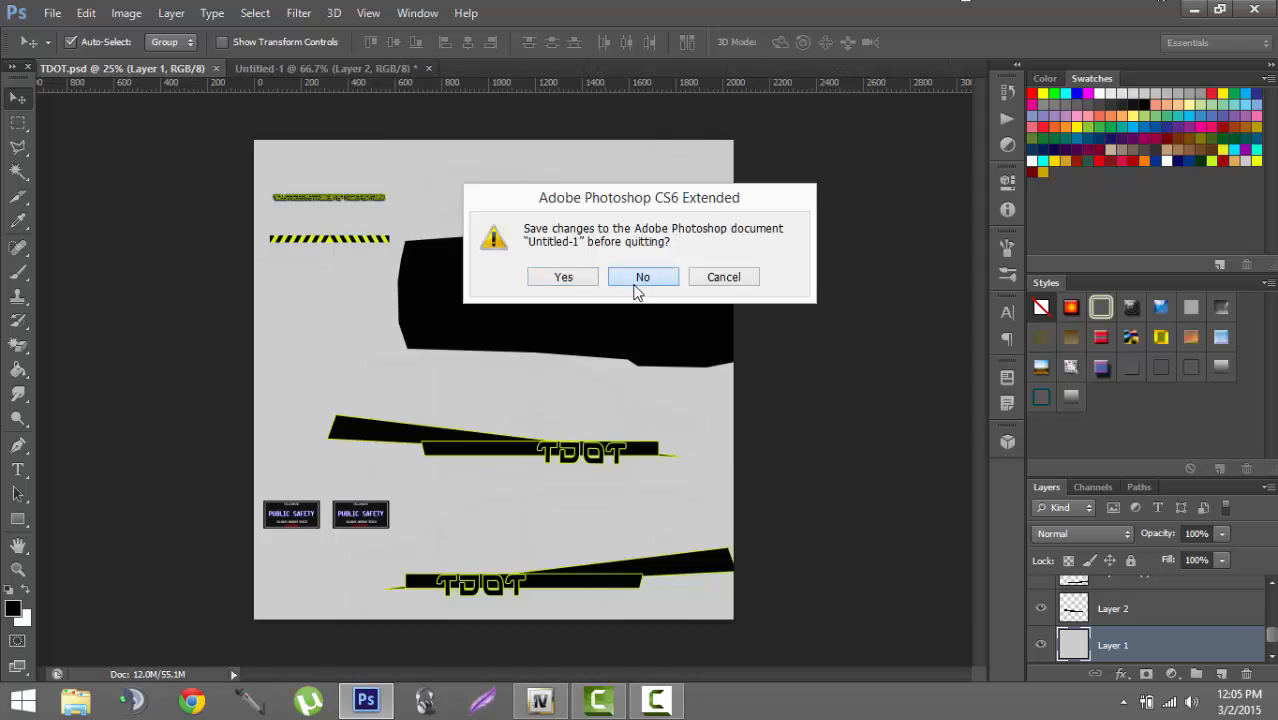
{"action": "left_click", "coordinate": [638, 284]}
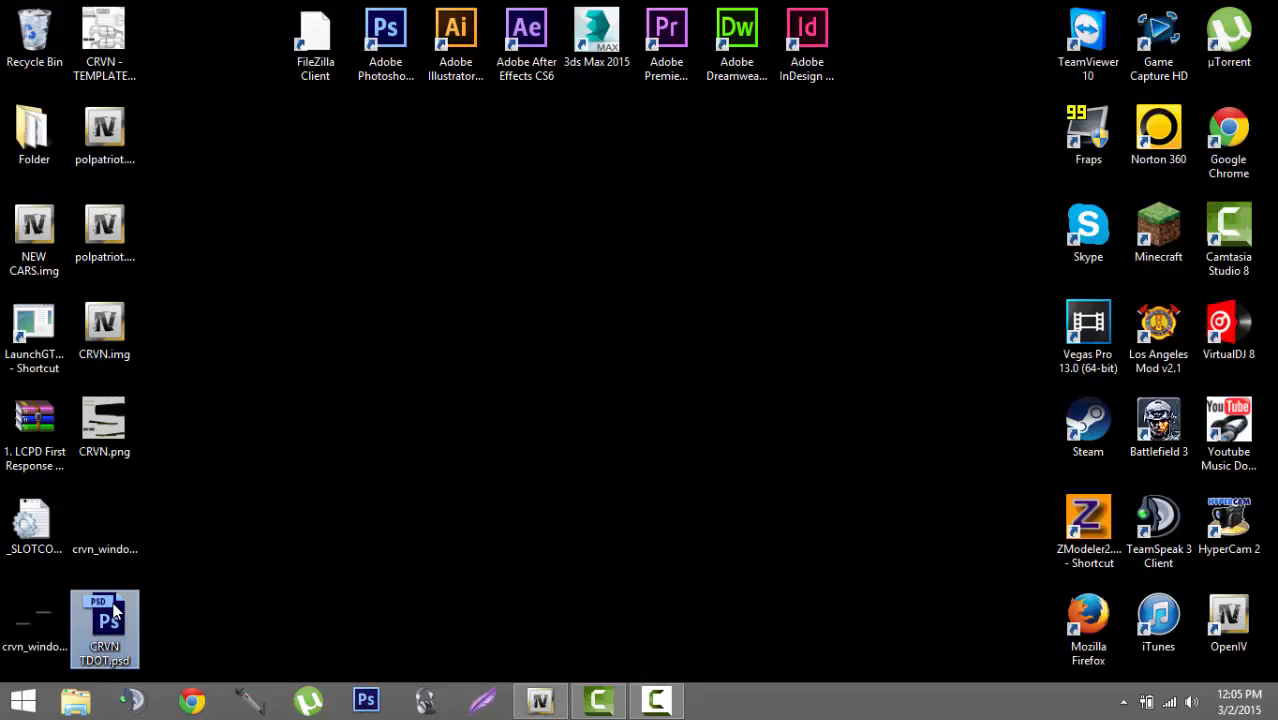
- Switch to OpenIV and open the polpatriot.wtd texture dictionary from CRVN.img in the texture editor
{"action": "left_click", "coordinate": [112, 462]}
{"action": "left_click", "coordinate": [88, 524]}
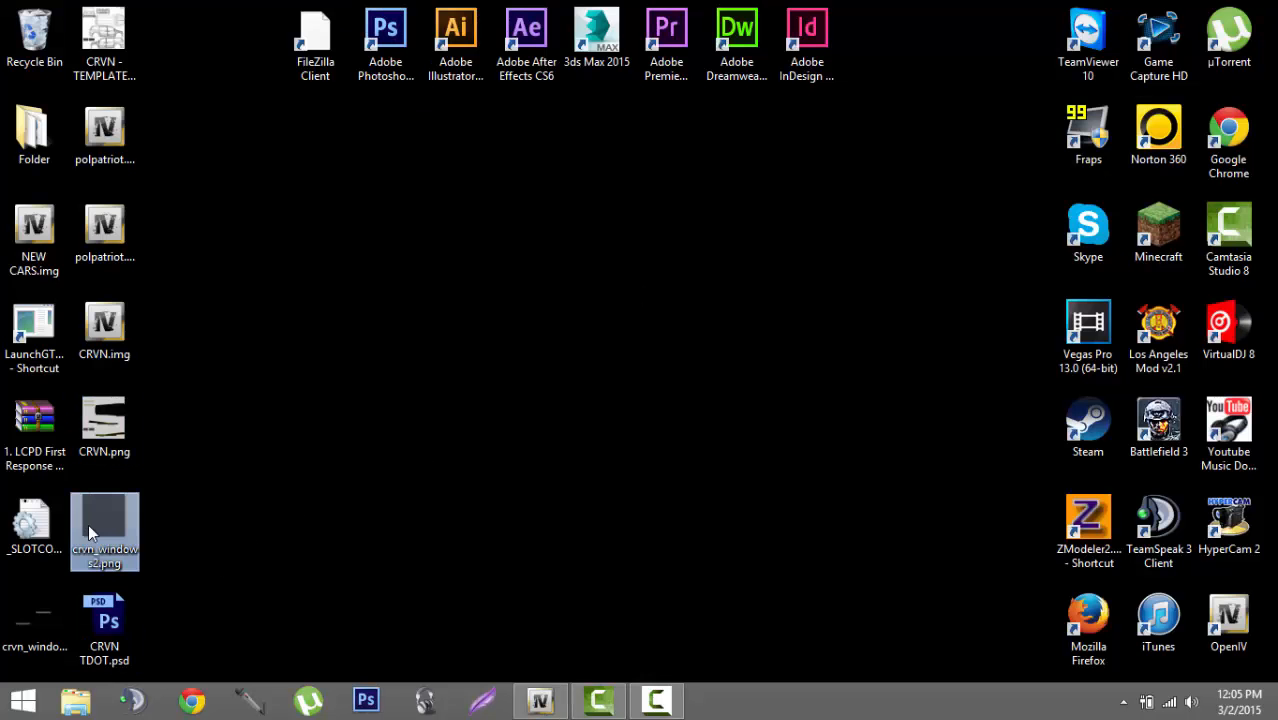
{"action": "left_click", "coordinate": [40, 652]}
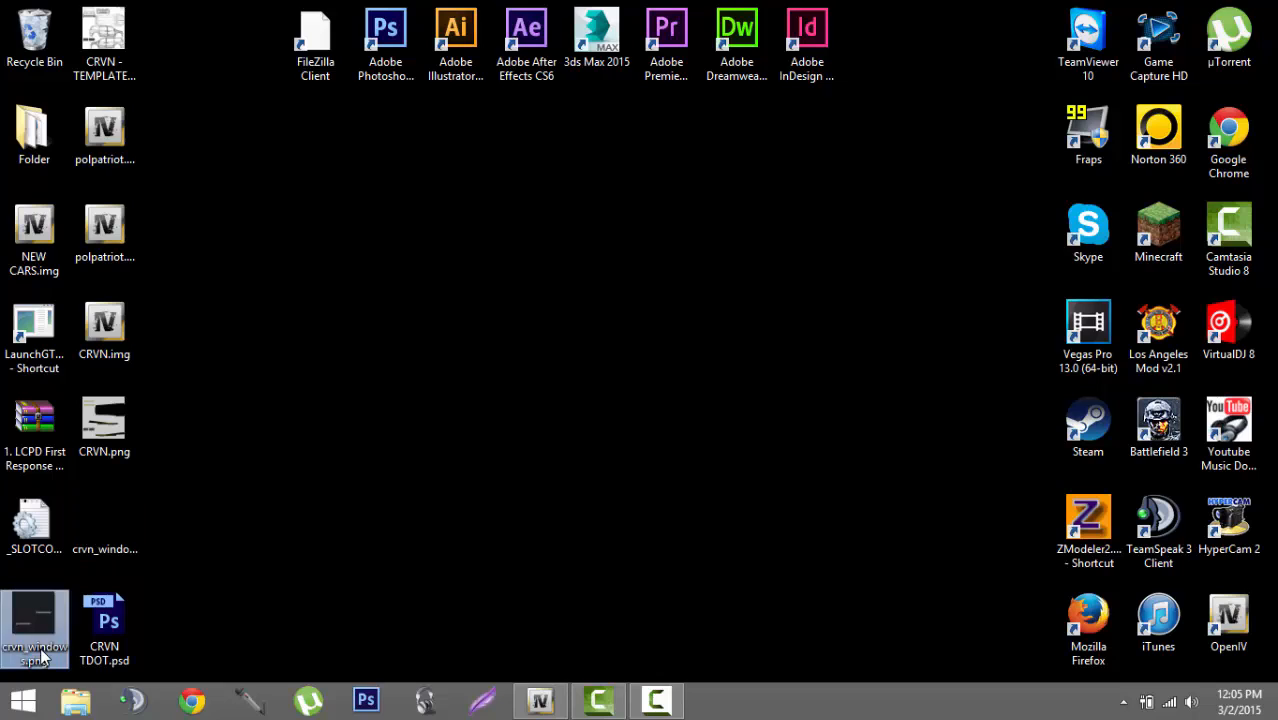
{"action": "left_click", "coordinate": [558, 693]}
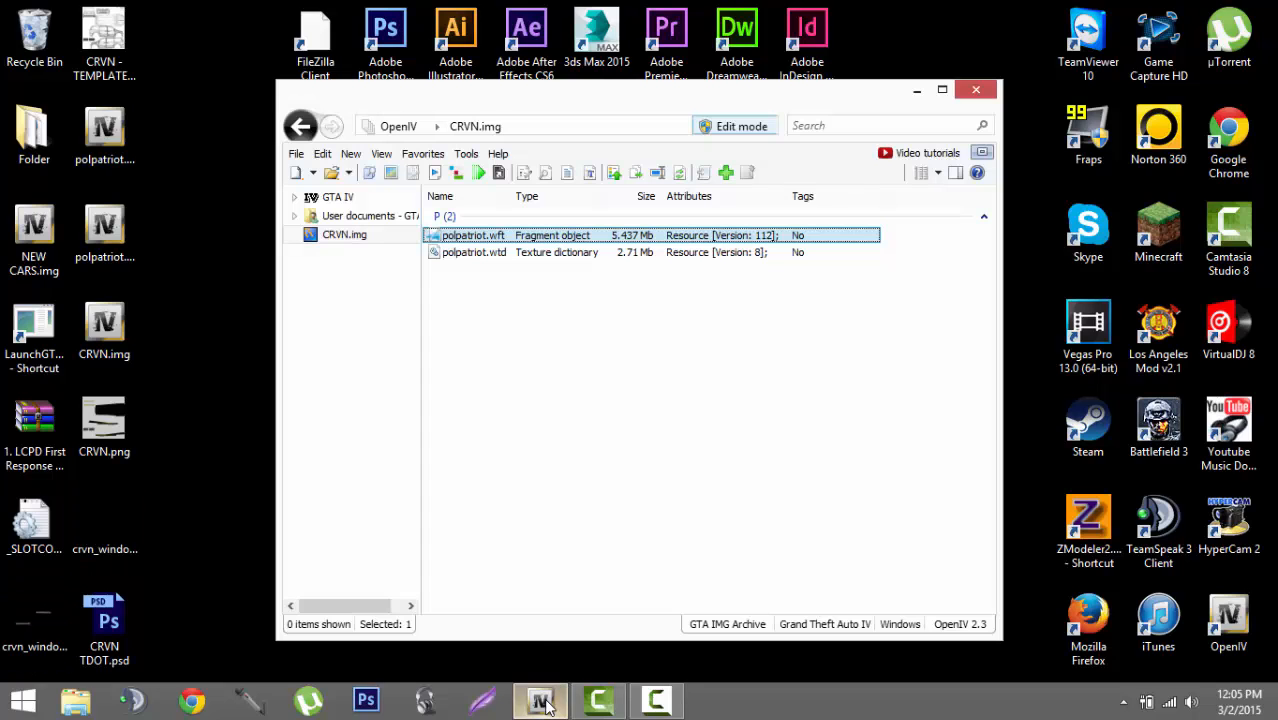
{"action": "left_click", "coordinate": [496, 256]}
{"action": "double_click", "coordinate": [496, 256]}
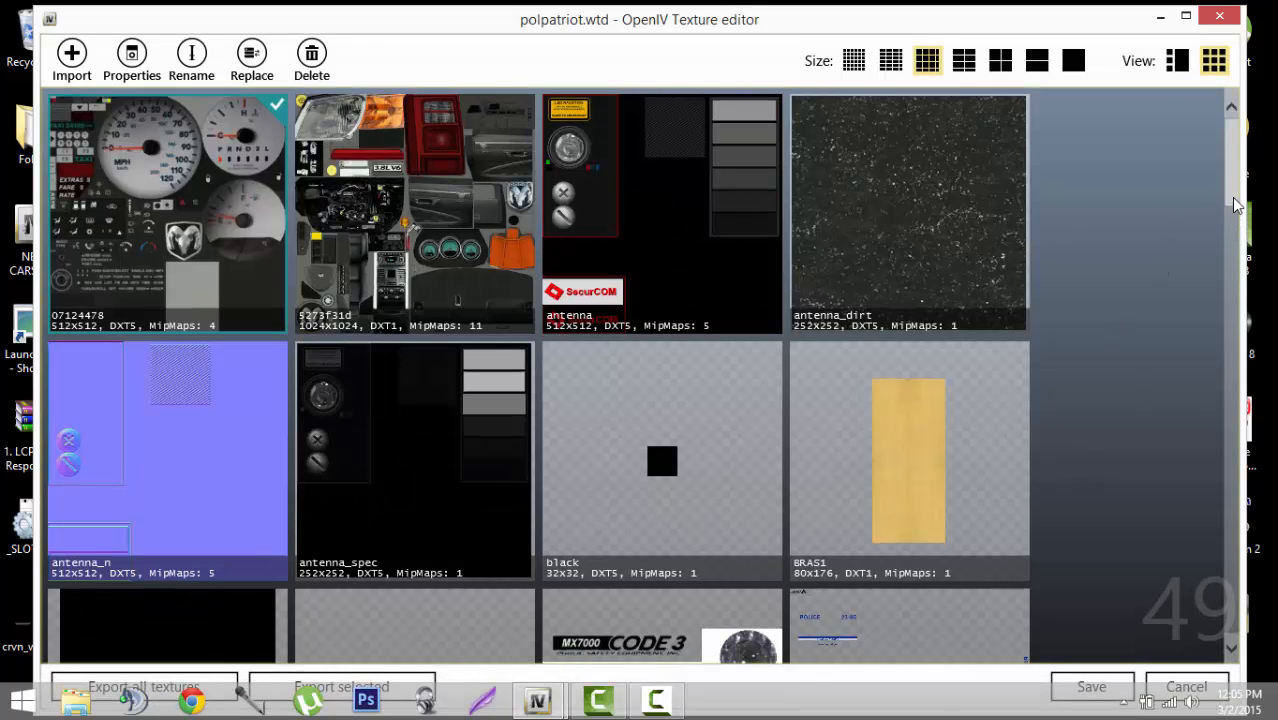
- Replace the crvn_sign_1 texture with CRVN.png from the Desktop
{"action": "scroll", "coordinate": [1237, 205], "scroll_direction": "down", "scroll_amount": 5}
{"action": "left_click", "coordinate": [922, 275]}
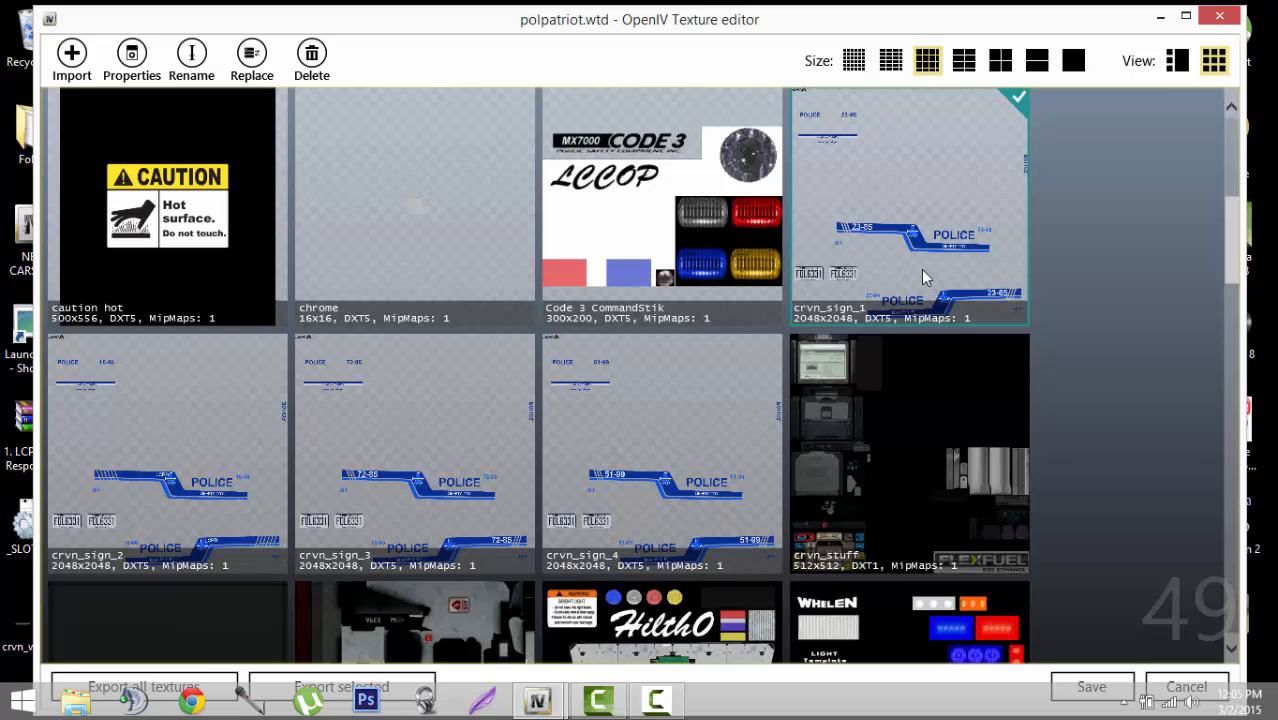
{"action": "left_click", "coordinate": [258, 60]}
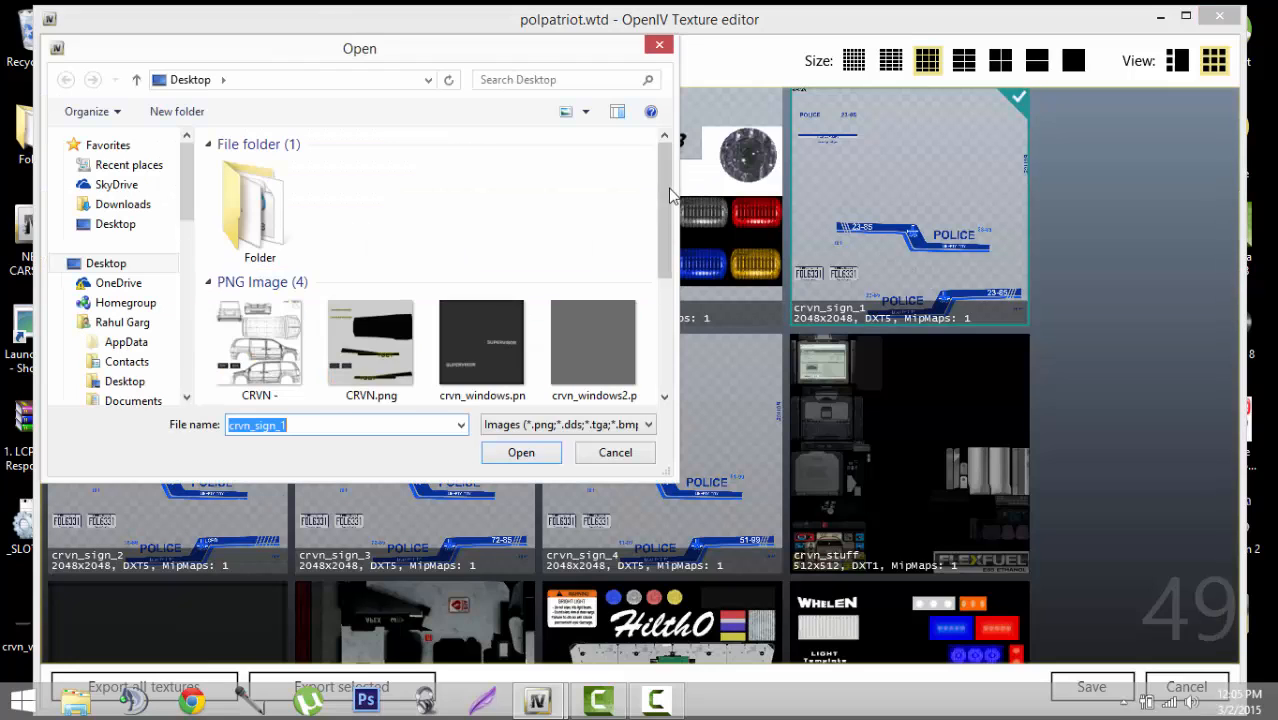
{"action": "left_click_drag", "start_coordinate": [668, 195], "coordinate": [665, 211]}
{"action": "double_click", "coordinate": [370, 345]}
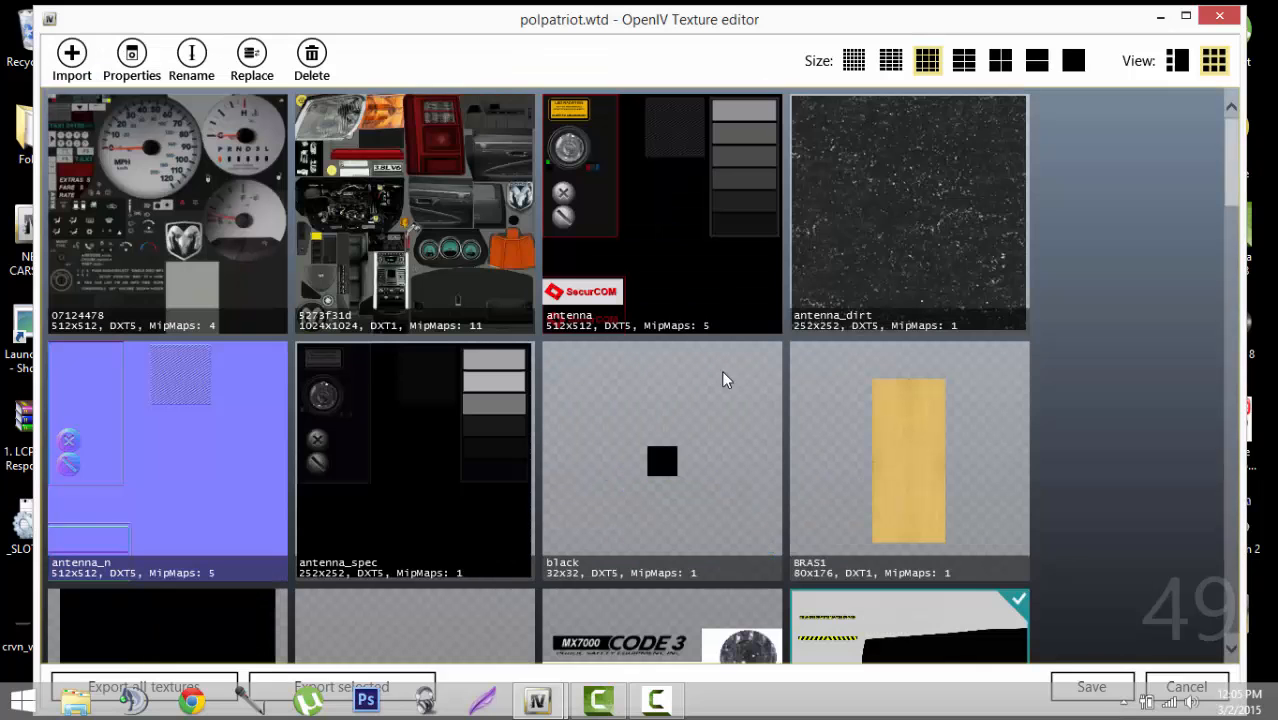
- Replace the crvn_sign_2 texture with CRVN.png from the Desktop
{"action": "left_click_drag", "start_coordinate": [1238, 186], "coordinate": [1238, 291]}
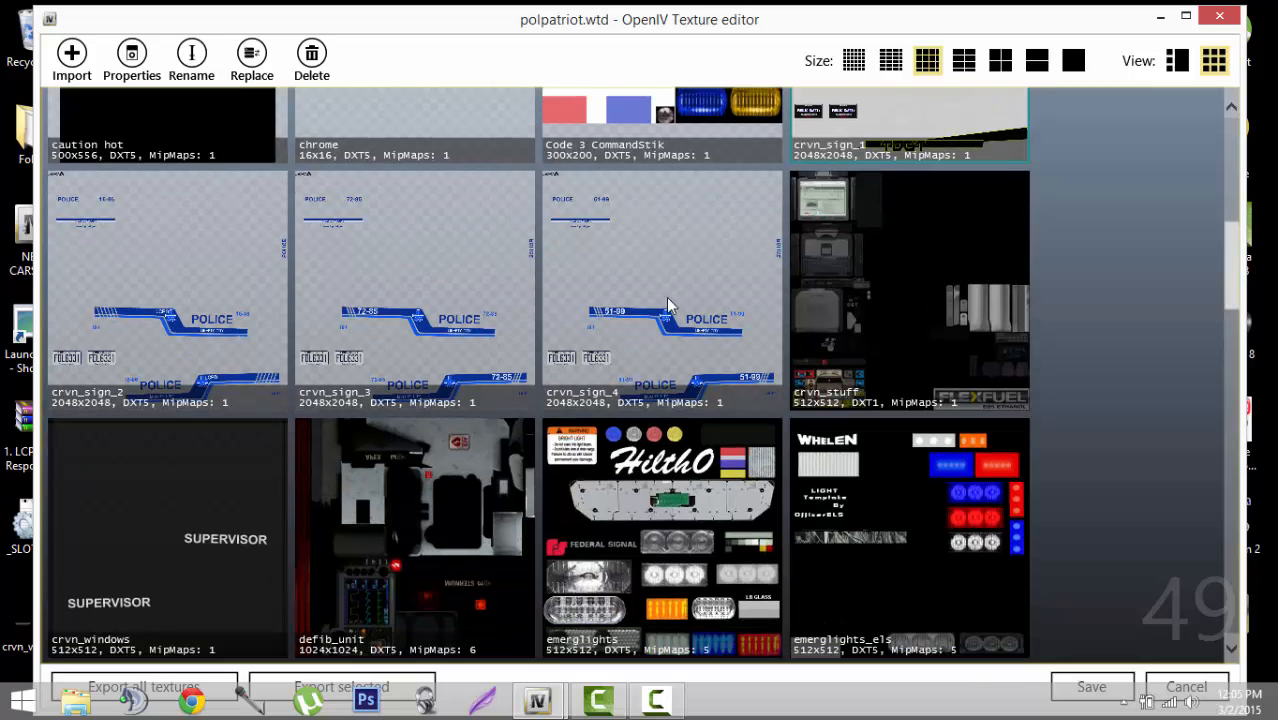
{"action": "left_click", "coordinate": [274, 236]}
{"action": "left_click", "coordinate": [251, 57]}
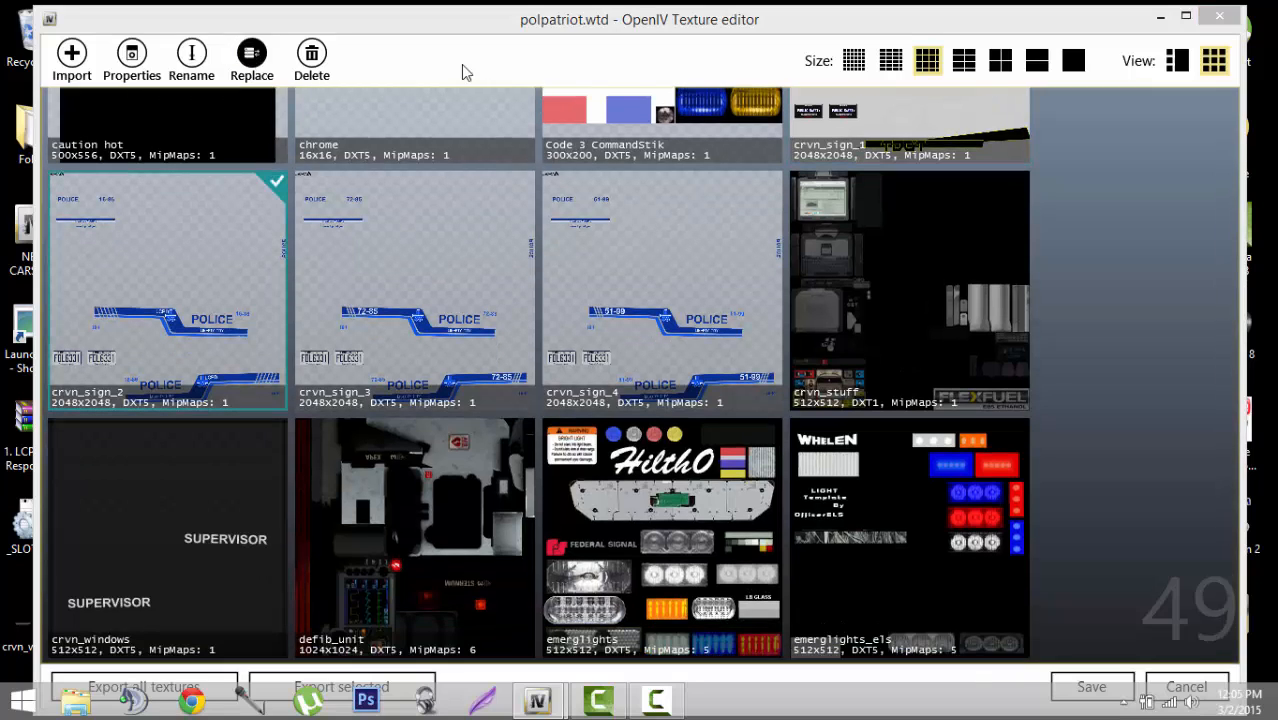
{"action": "double_click", "coordinate": [396, 330]}
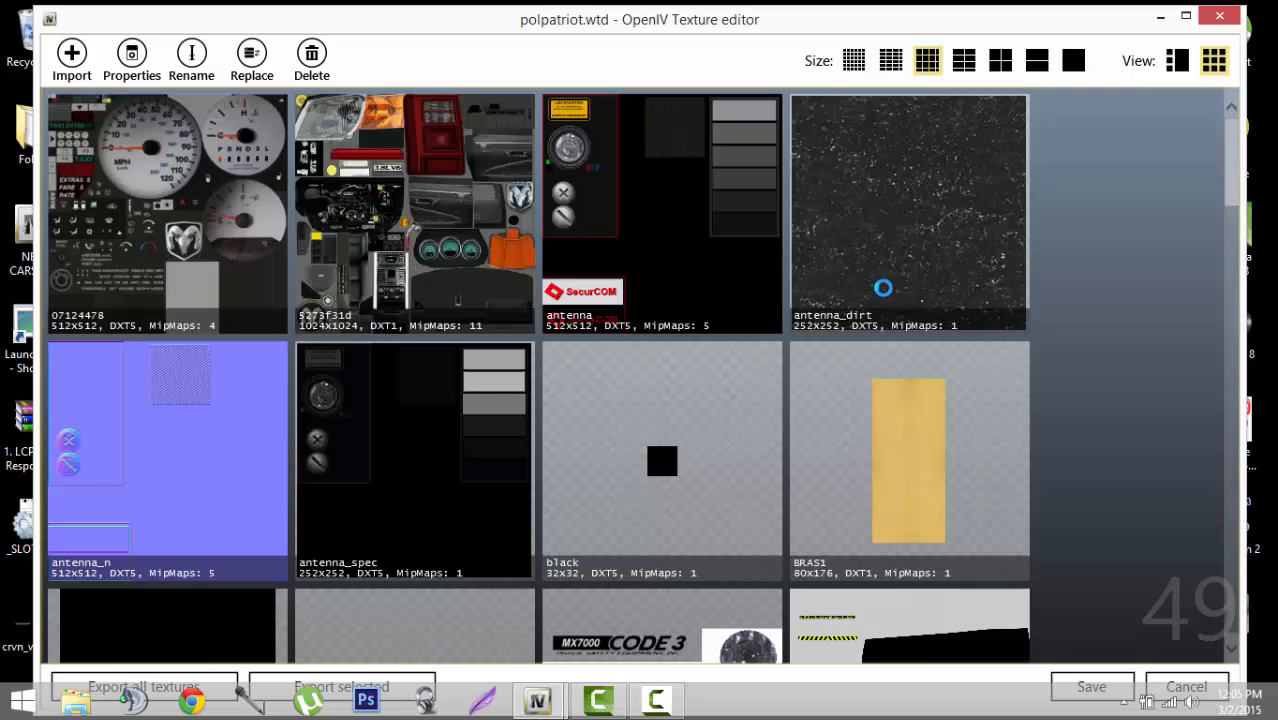
- Replace the crvn_sign_3 texture with CRVN.png from the Desktop
{"action": "left_click_drag", "start_coordinate": [1238, 160], "coordinate": [1225, 281]}
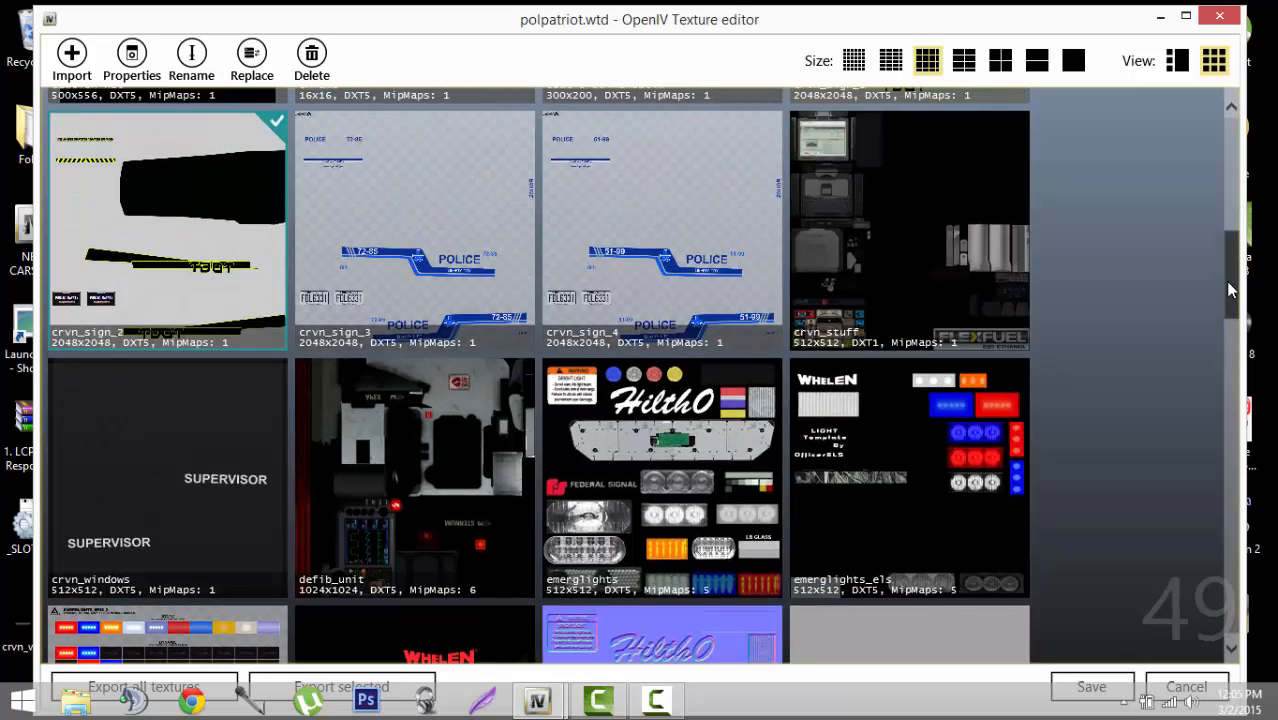
{"action": "left_click", "coordinate": [478, 310]}
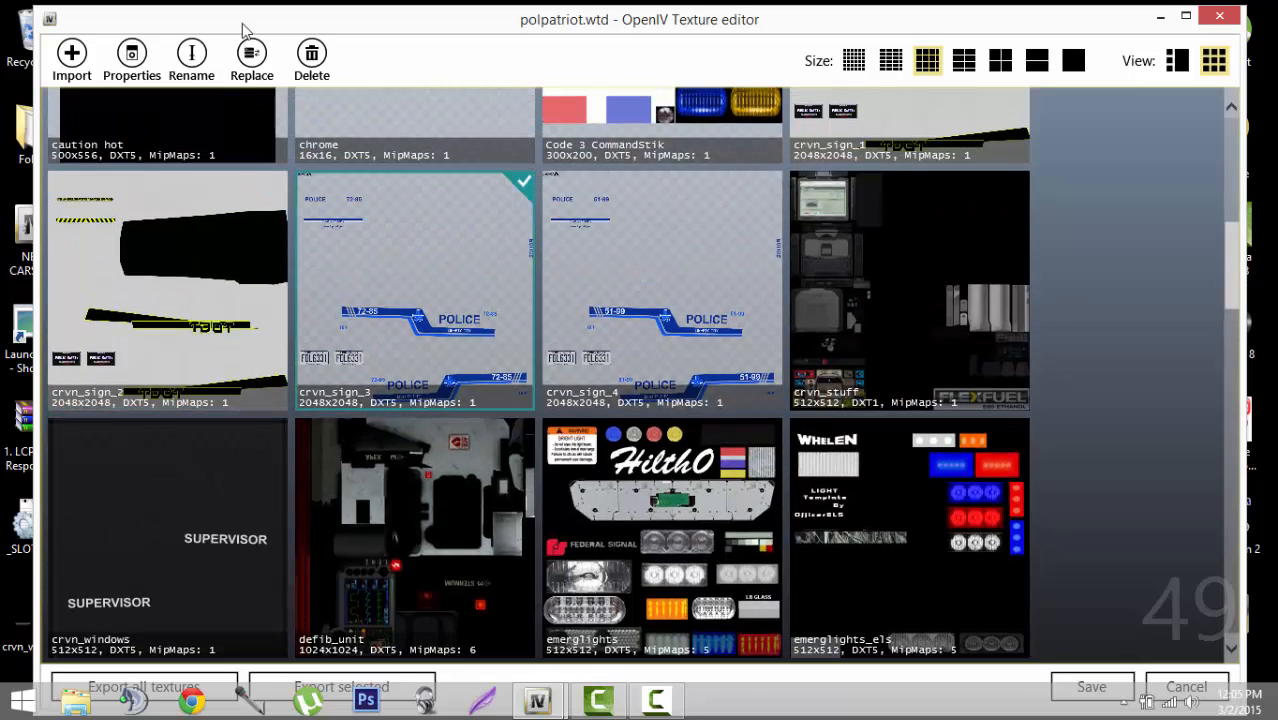
{"action": "left_click", "coordinate": [251, 55]}
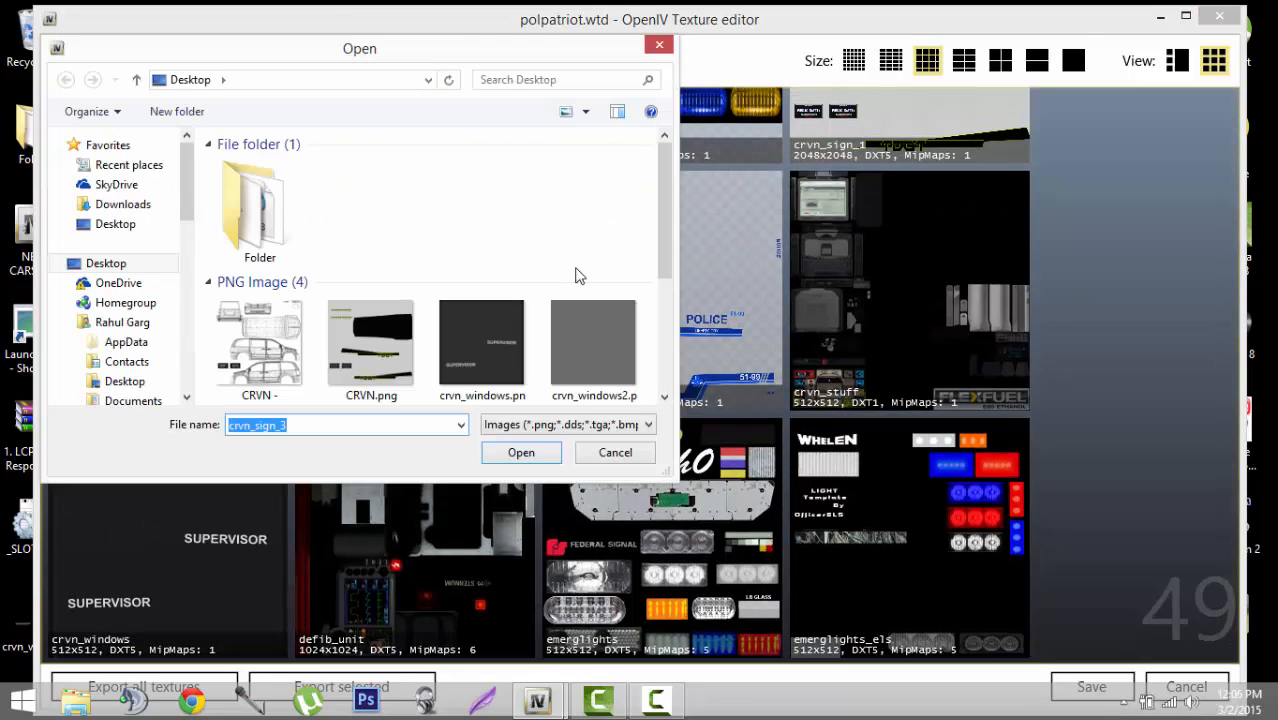
{"action": "double_click", "coordinate": [394, 345]}
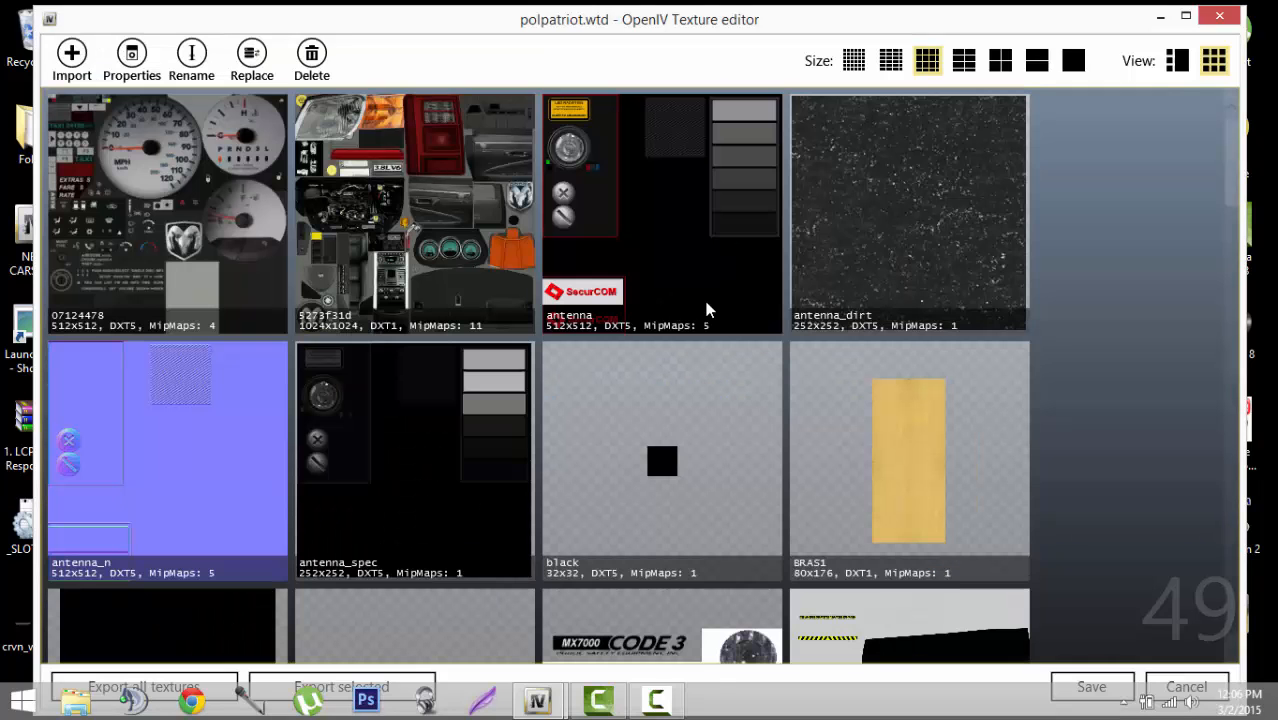
- Replace the crvn_sign_4 texture with CRVN.png from the Desktop
{"action": "scroll", "coordinate": [1240, 172], "scroll_direction": "down", "scroll_amount": 5}
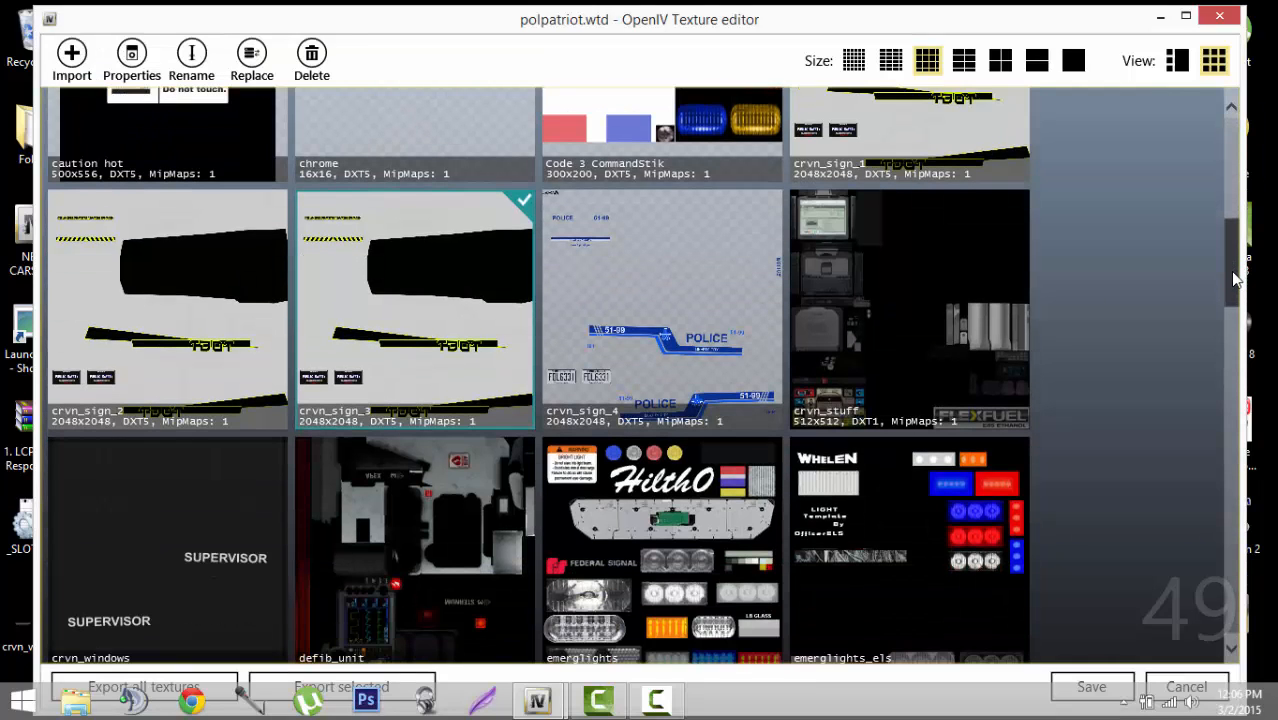
{"action": "left_click", "coordinate": [694, 306]}
{"action": "left_click", "coordinate": [249, 52]}
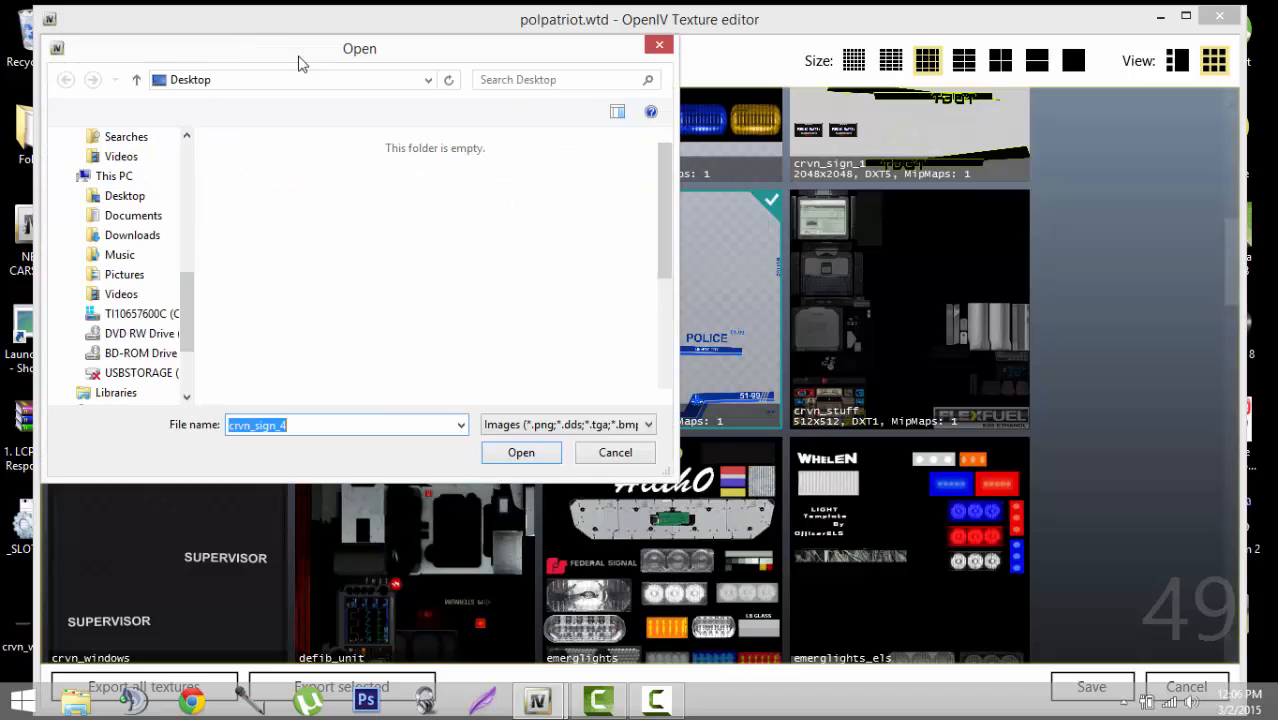
{"action": "double_click", "coordinate": [358, 331]}
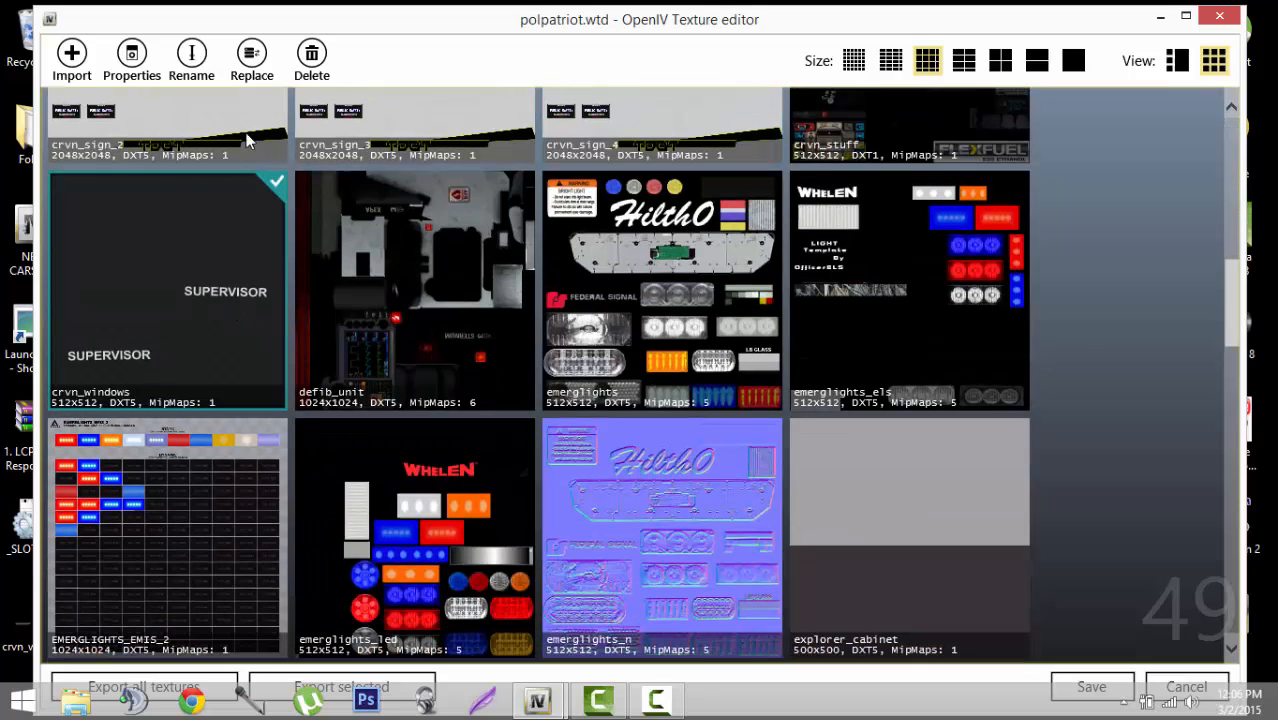
- Replace the crvn_windows texture with crvn_windows2.png from the Desktop and save polpatriot.wtd
{"action": "left_click", "coordinate": [251, 55]}
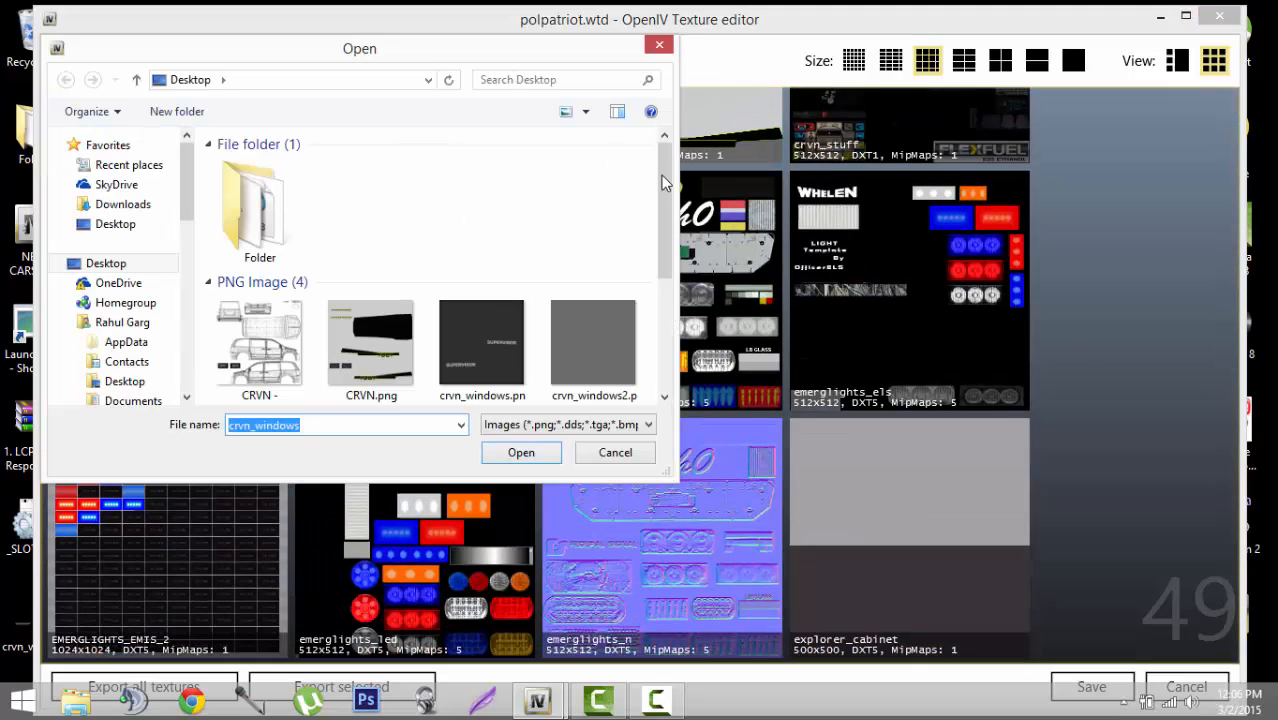
{"action": "double_click", "coordinate": [596, 319]}
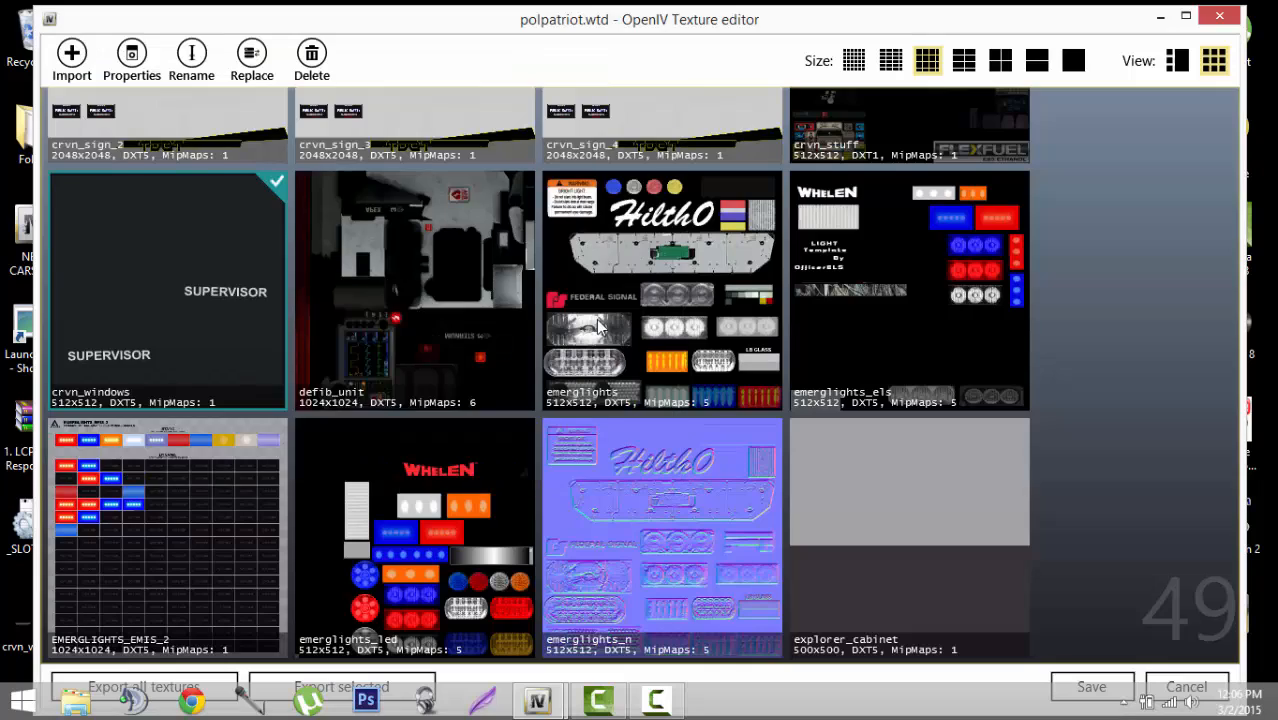
{"action": "left_click", "coordinate": [1102, 685]}
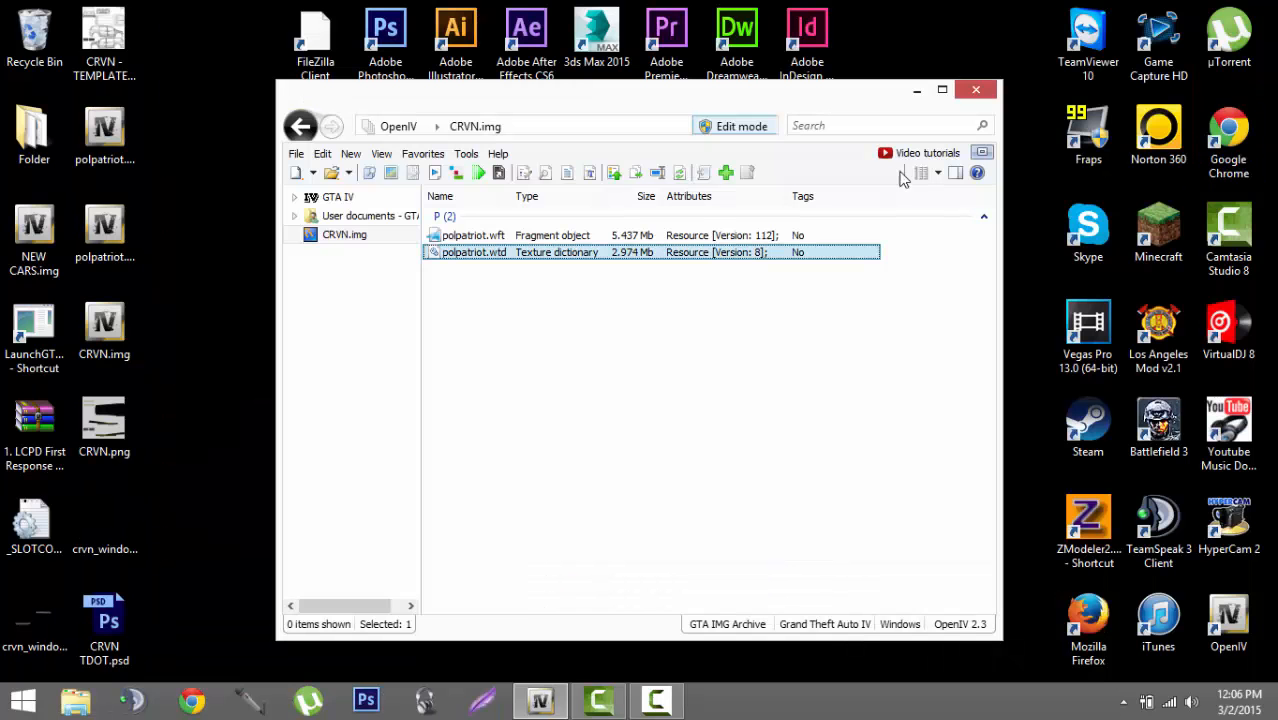
- Open polpatriot.wft in a maximized model viewer and check the new skin from the van's front around to its rear
{"action": "left_click", "coordinate": [754, 238]}
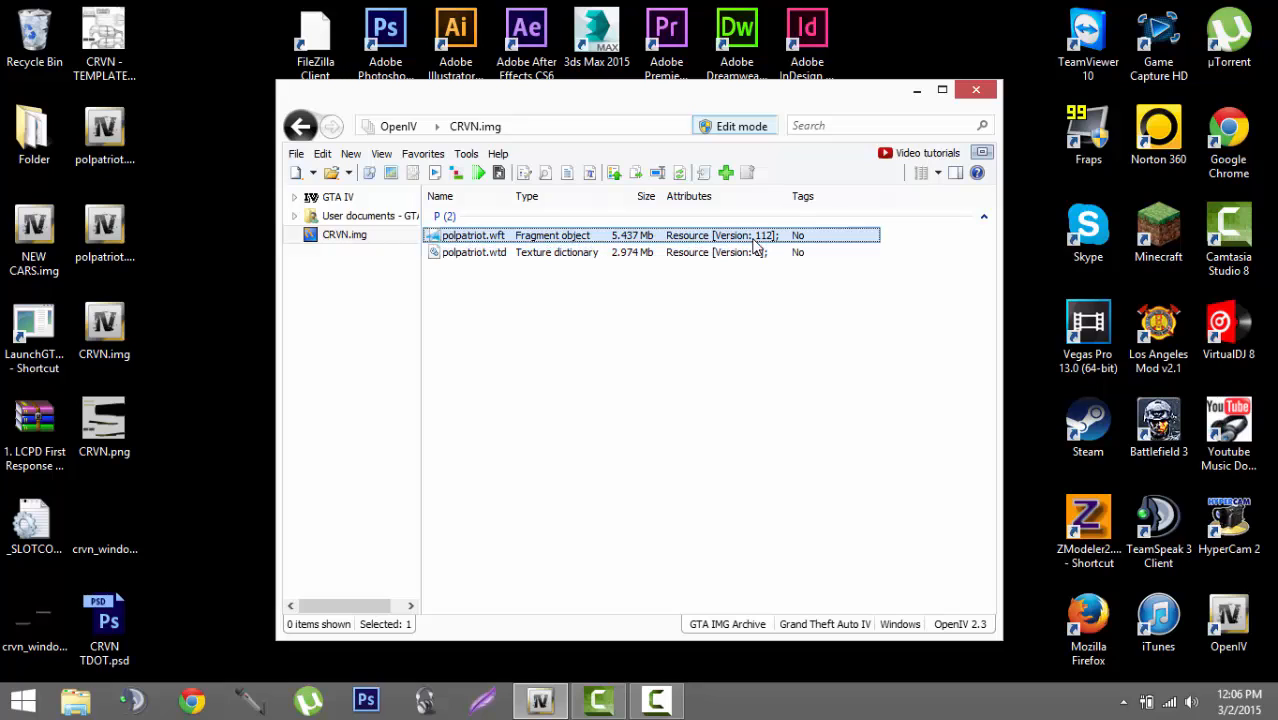
{"action": "double_click", "coordinate": [754, 245]}
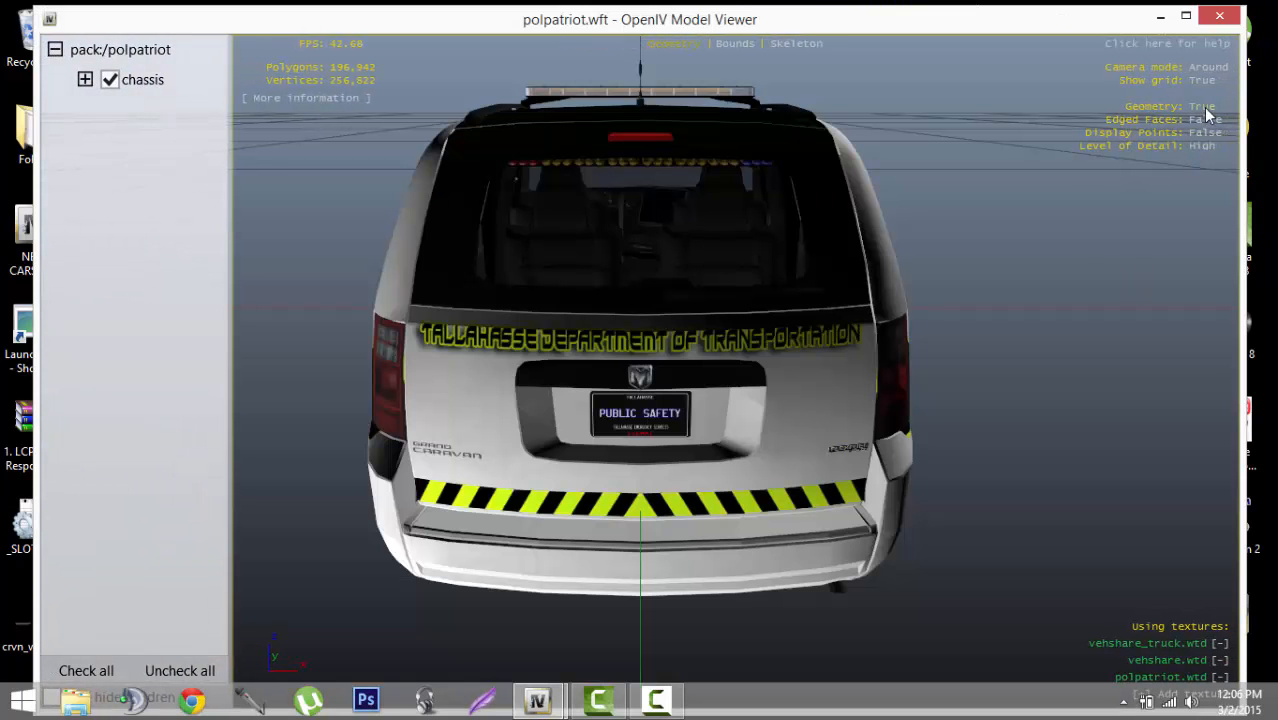
{"action": "left_click", "coordinate": [1186, 16]}
{"action": "left_click_drag", "start_coordinate": [668, 172], "coordinate": [675, 230]}
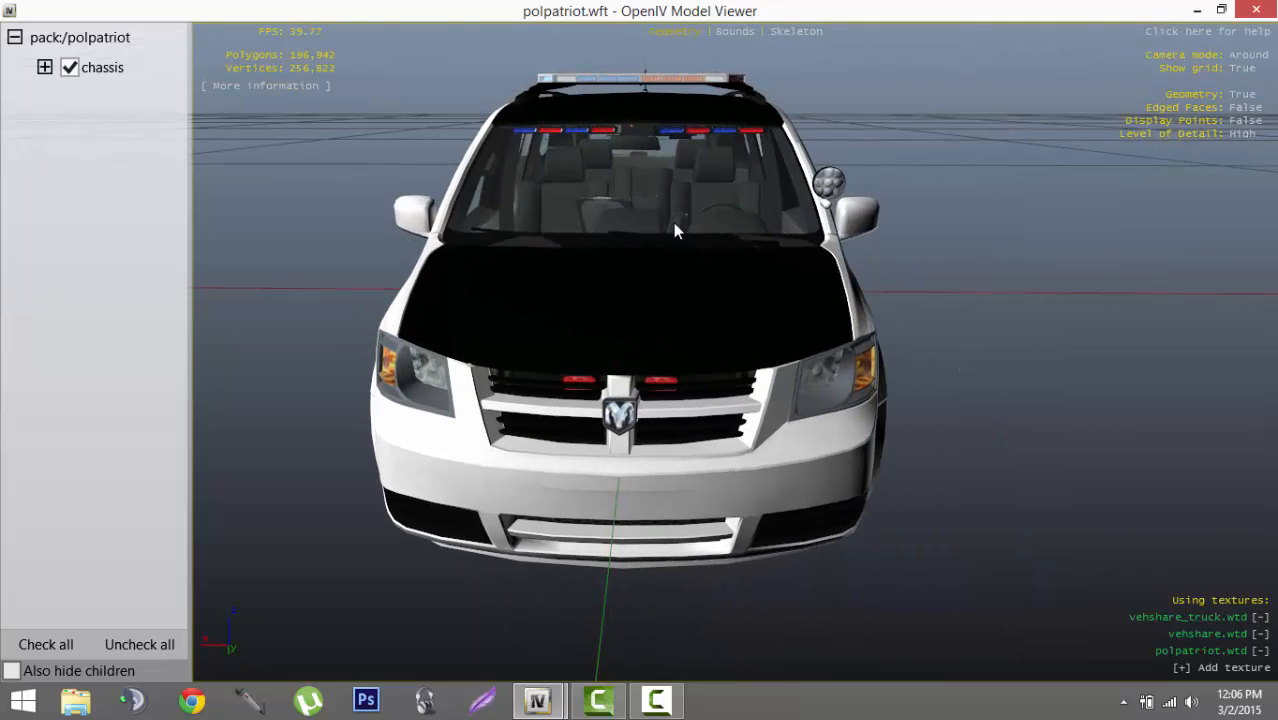
{"action": "left_click_drag", "start_coordinate": [808, 153], "coordinate": [688, 135]}
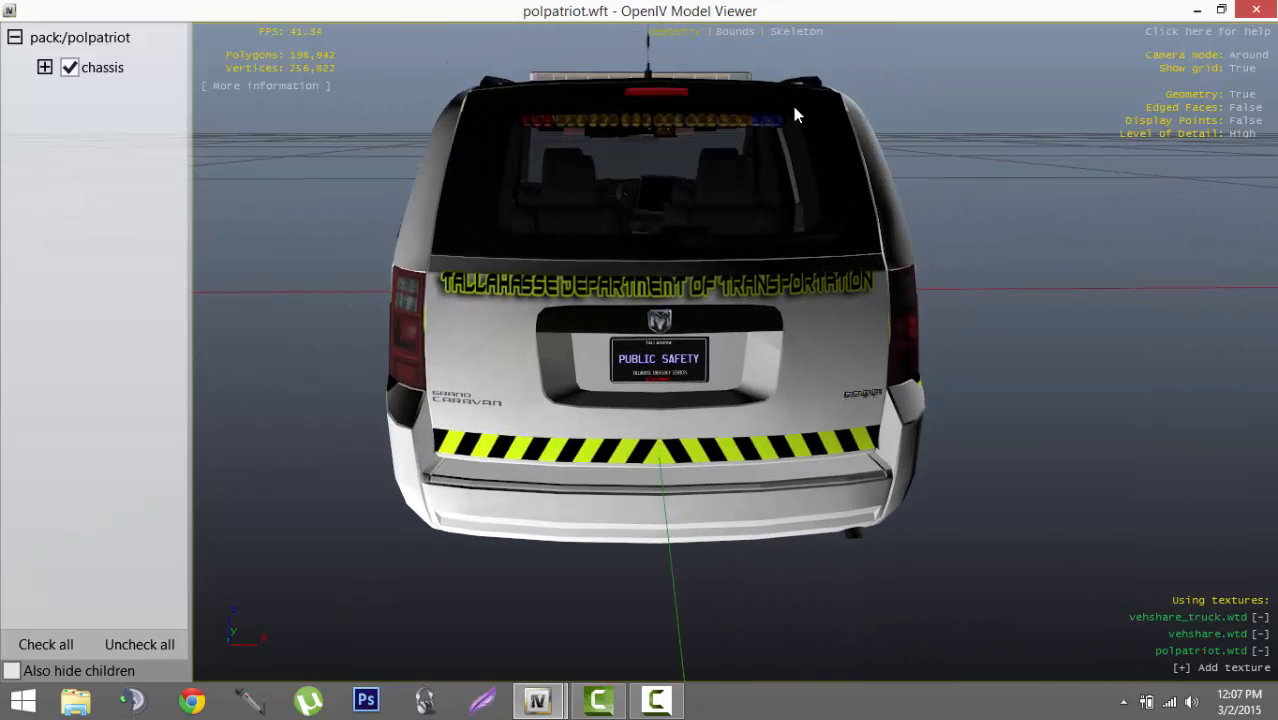
- Examine the van's rear up close, checking the department lettering, hazard stripes and rear window
{"action": "scroll", "coordinate": [795, 115], "scroll_direction": "up", "scroll_amount": 5}
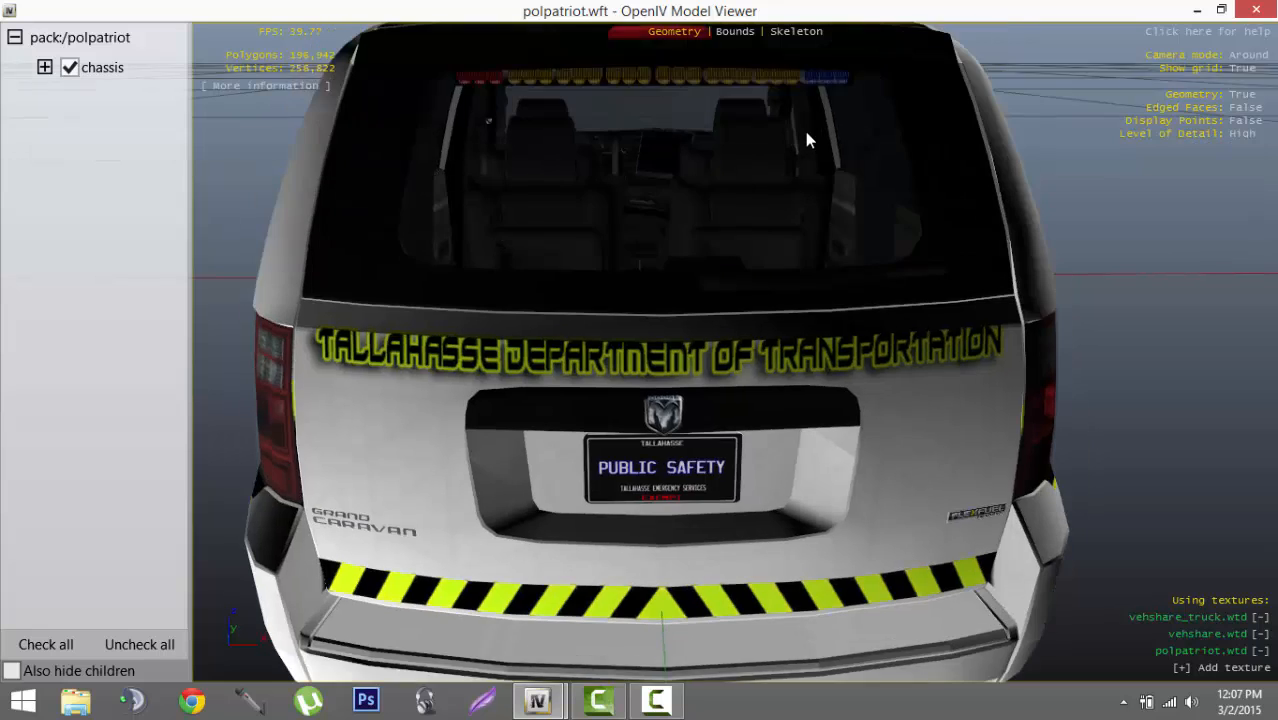
{"action": "left_click_drag", "start_coordinate": [808, 140], "coordinate": [843, 93]}
{"action": "scroll", "coordinate": [919, 97], "scroll_direction": "up", "scroll_amount": 2}
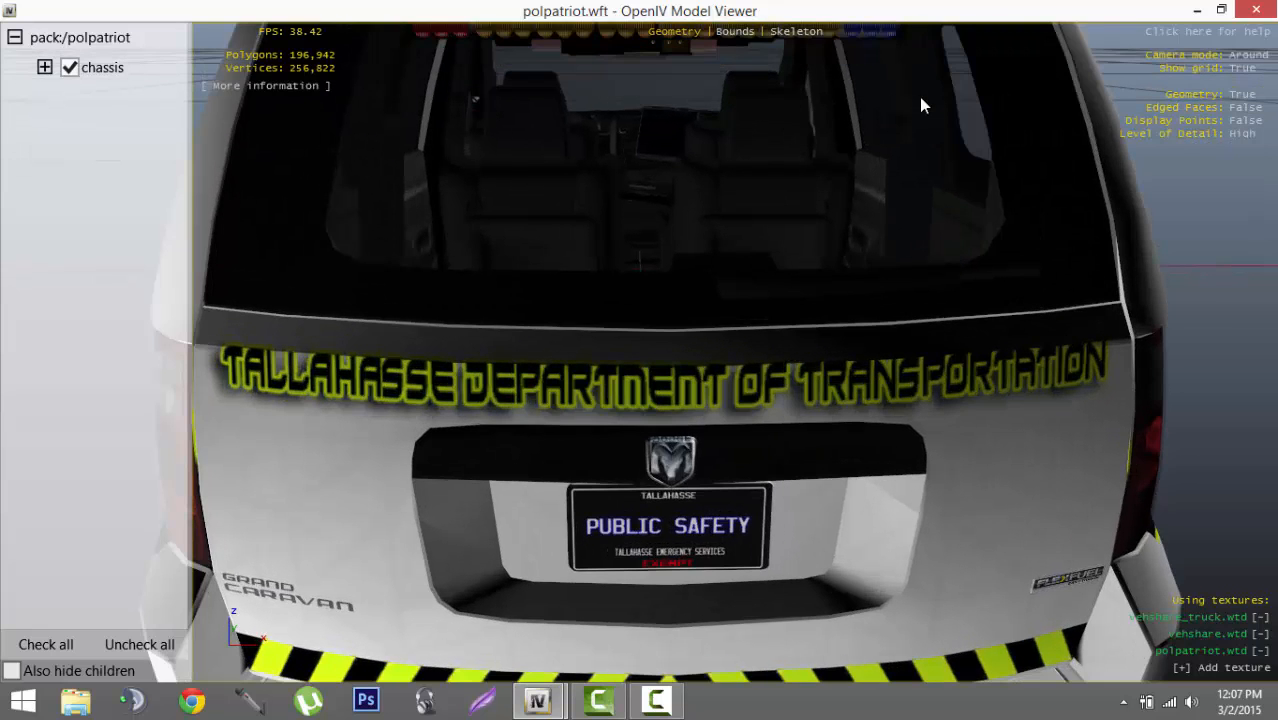
{"action": "scroll", "coordinate": [924, 98], "scroll_direction": "up", "scroll_amount": 2}
{"action": "scroll", "coordinate": [921, 110], "scroll_direction": "up", "scroll_amount": 1}
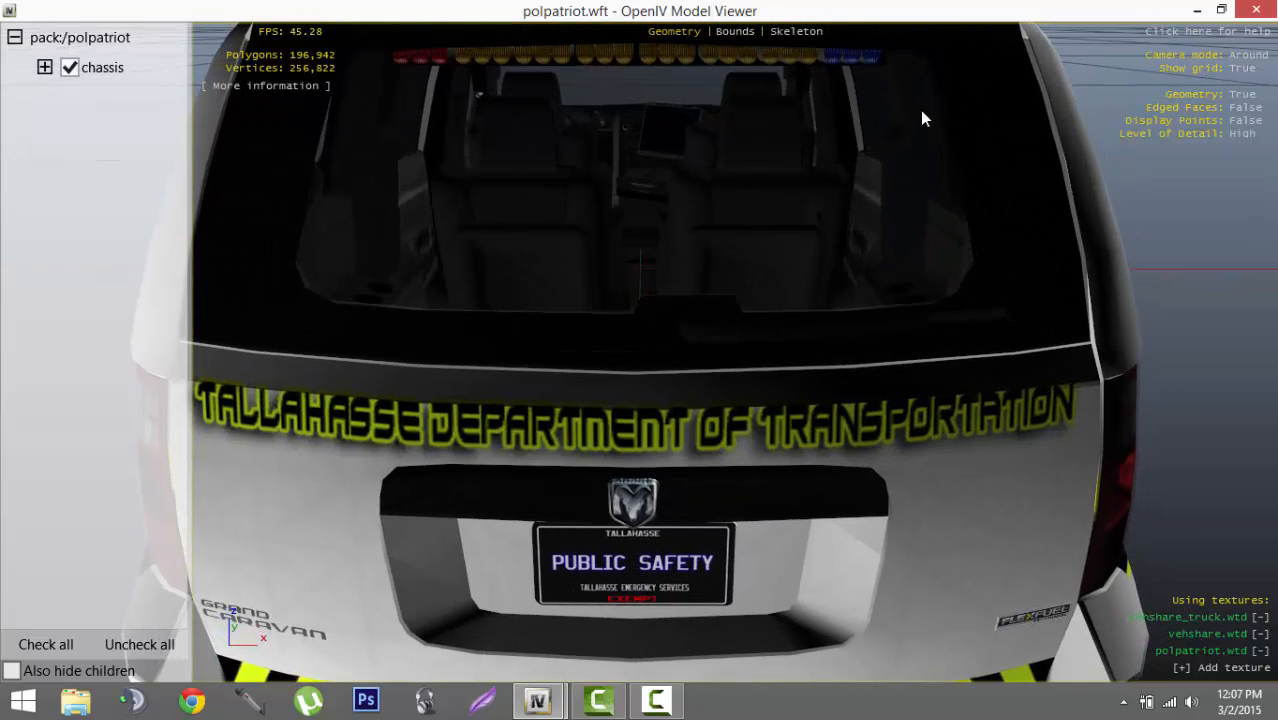
{"action": "scroll", "coordinate": [1016, 122], "scroll_direction": "down", "scroll_amount": 4}
{"action": "left_click_drag", "start_coordinate": [942, 170], "coordinate": [998, 141]}
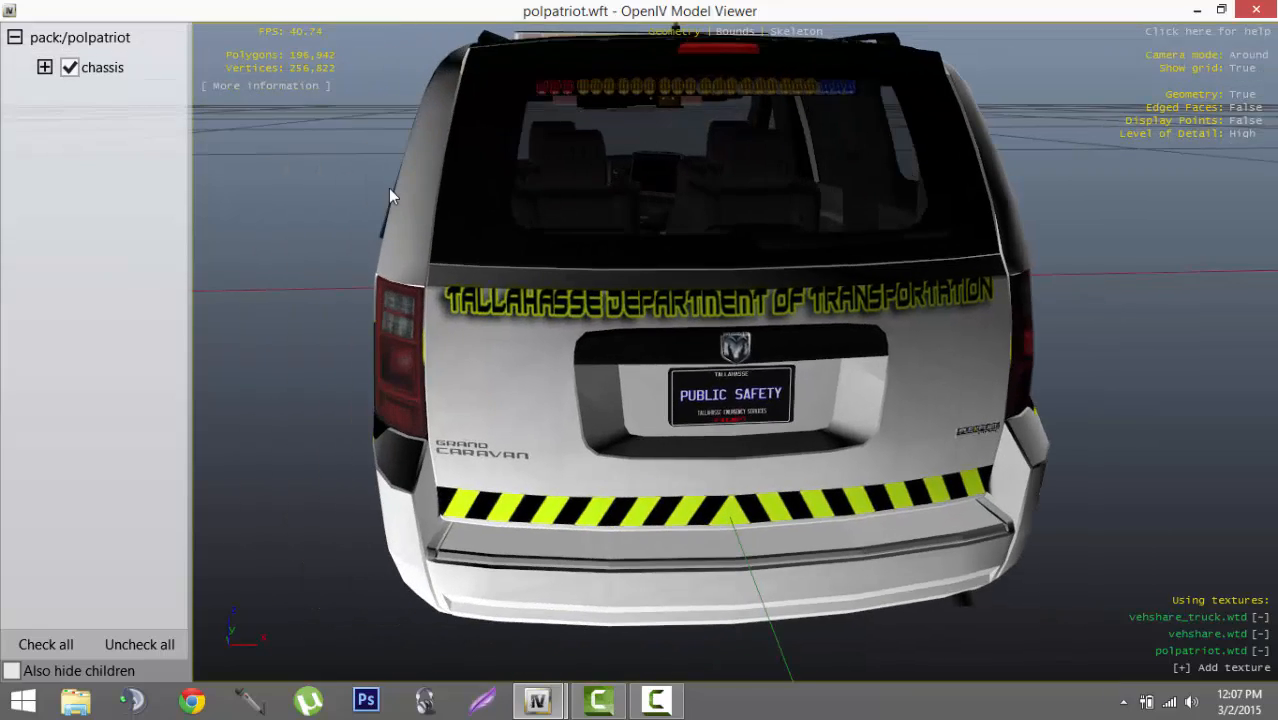
{"action": "left_click_drag", "start_coordinate": [603, 304], "coordinate": [679, 198]}
- Hide the boot part under chassis and examine the van's cargo area from several angles
{"action": "left_click", "coordinate": [44, 67]}
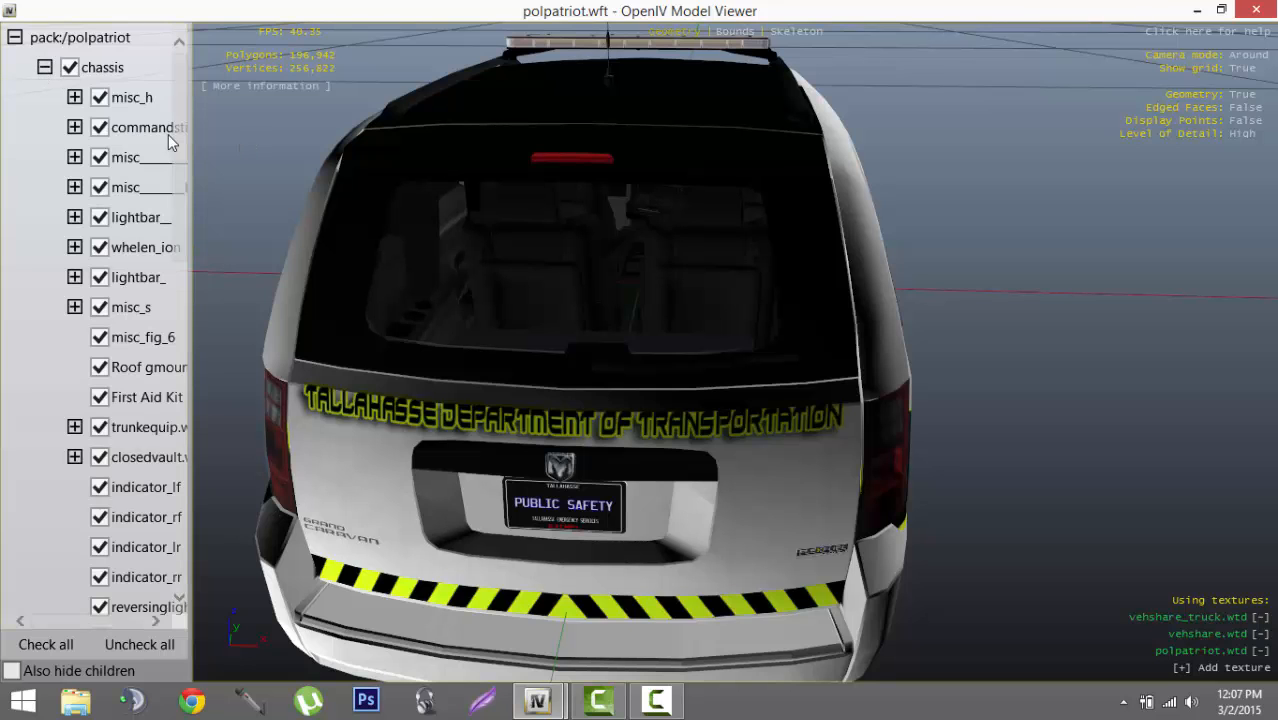
{"action": "scroll", "coordinate": [176, 199], "scroll_direction": "down", "scroll_amount": 4}
{"action": "scroll", "coordinate": [218, 462], "scroll_direction": "down", "scroll_amount": 6}
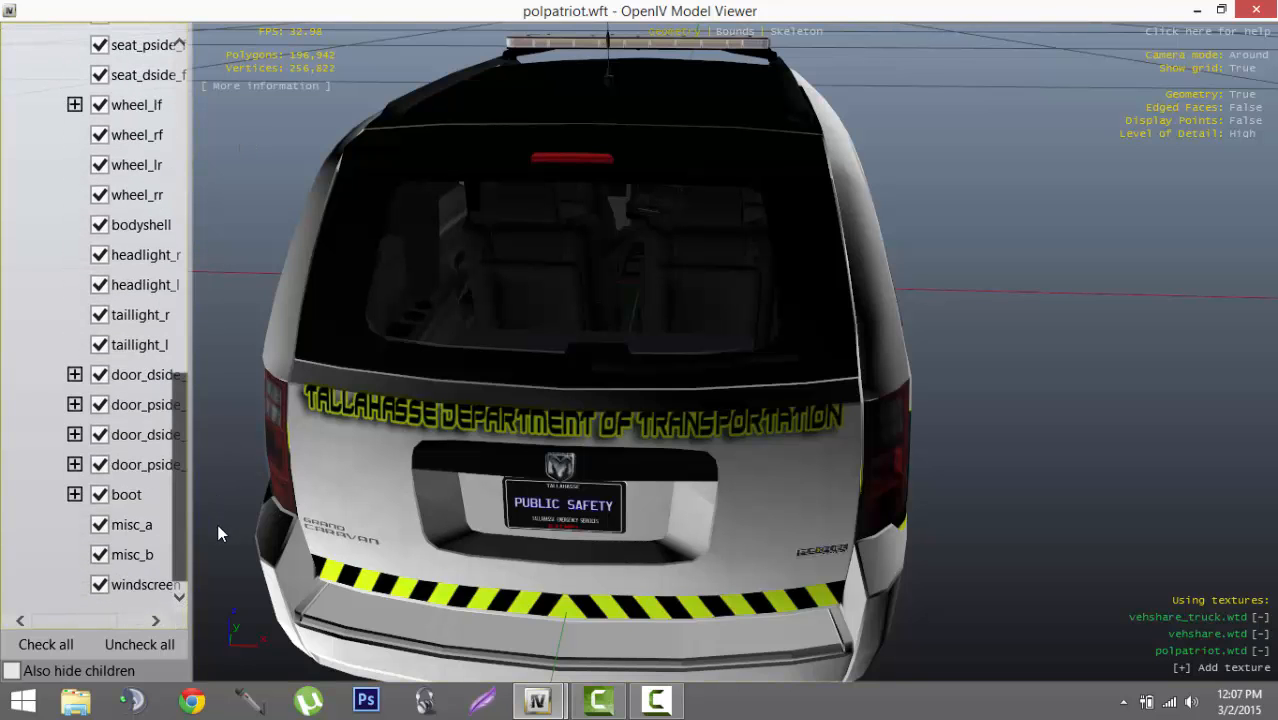
{"action": "left_click_drag", "start_coordinate": [318, 453], "coordinate": [585, 448]}
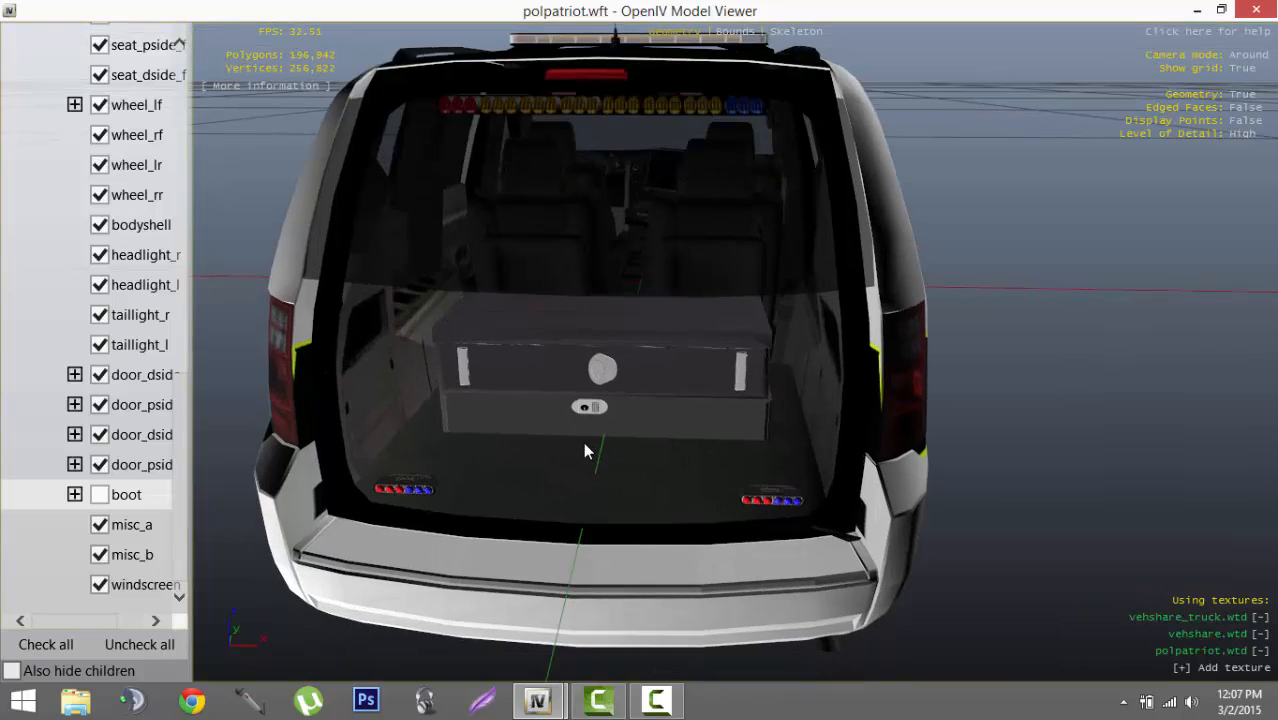
{"action": "left_click_drag", "start_coordinate": [448, 462], "coordinate": [566, 459]}
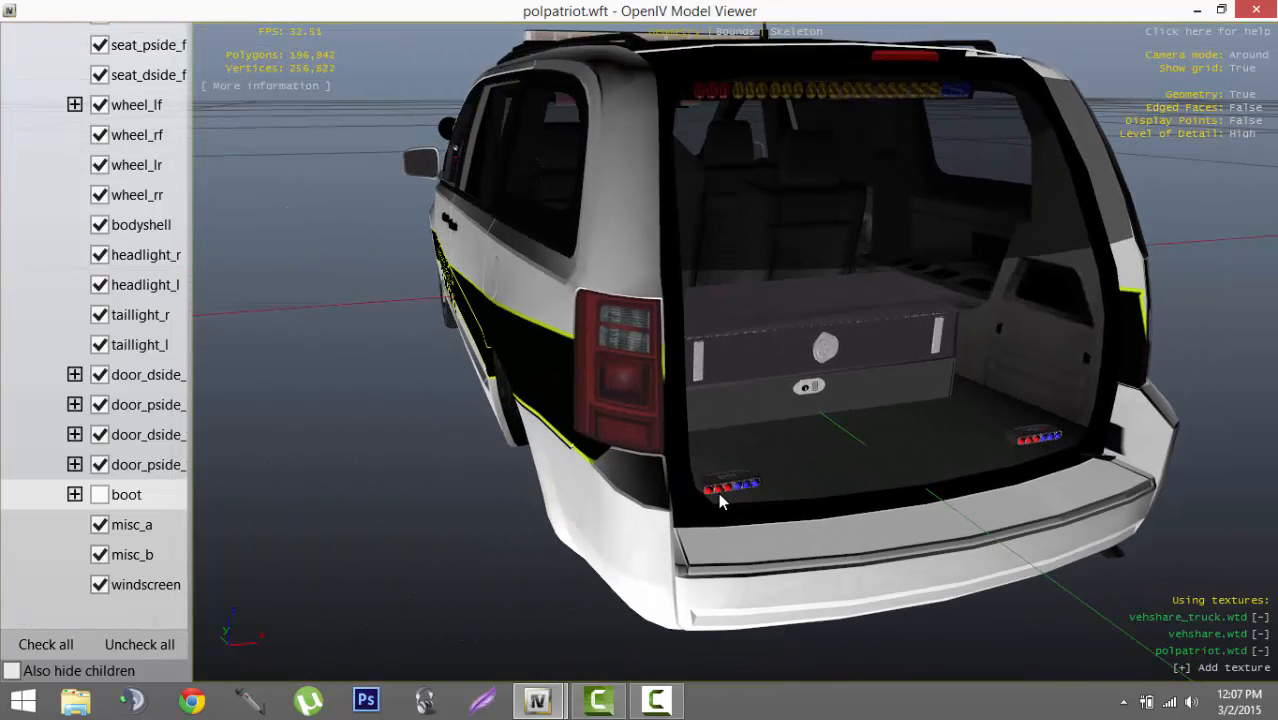
{"action": "left_click_drag", "start_coordinate": [815, 514], "coordinate": [726, 477]}
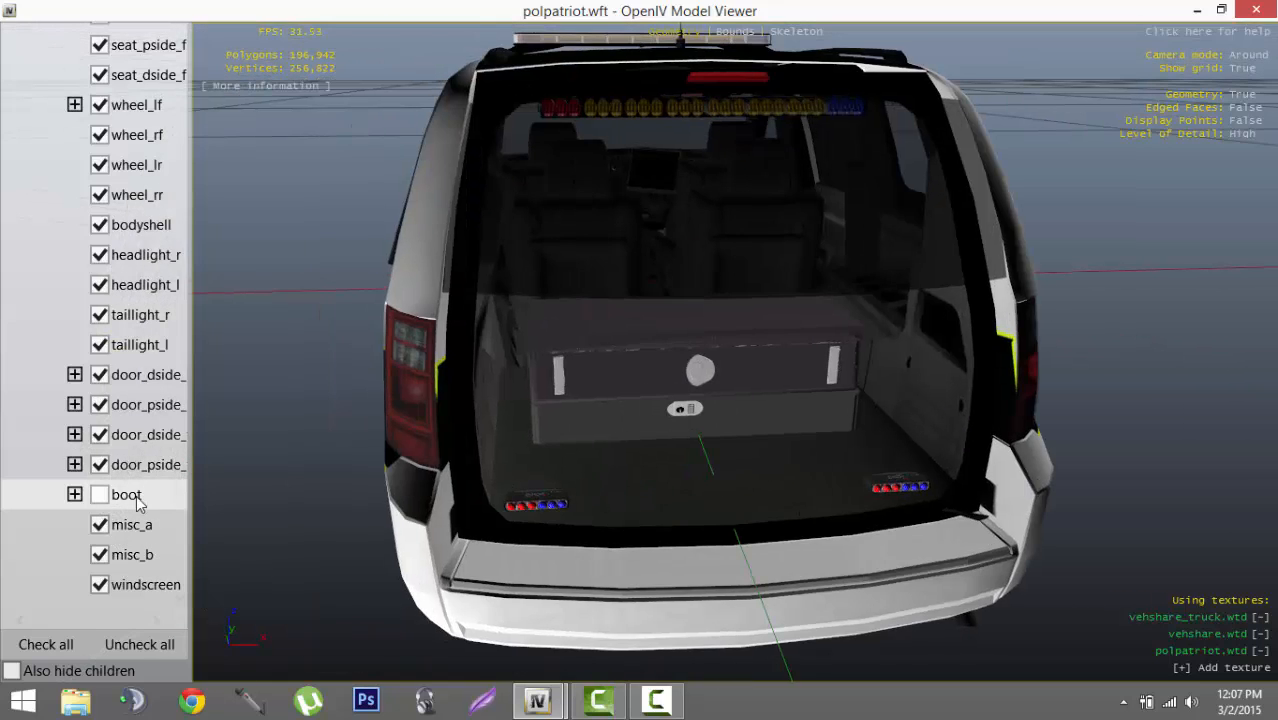
- Show the boot part again and close the polpatriot.wft model view
{"action": "left_click", "coordinate": [100, 495]}
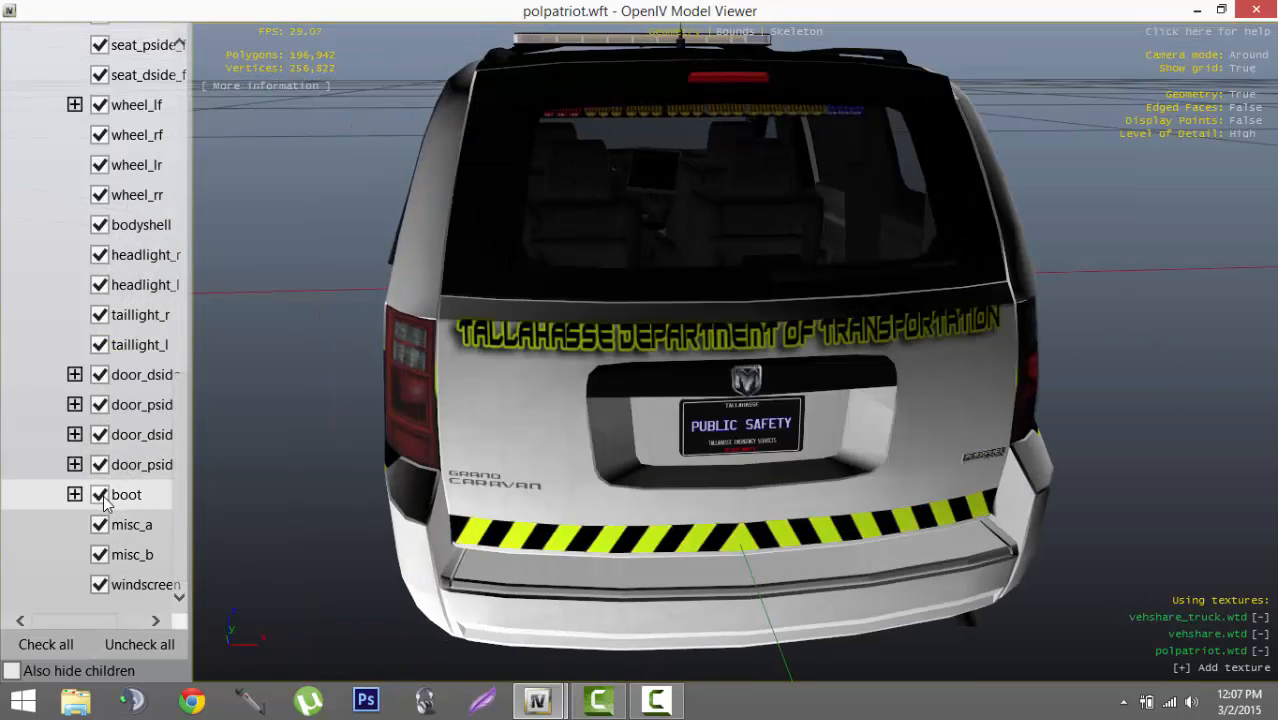
{"action": "left_click", "coordinate": [1257, 12]}
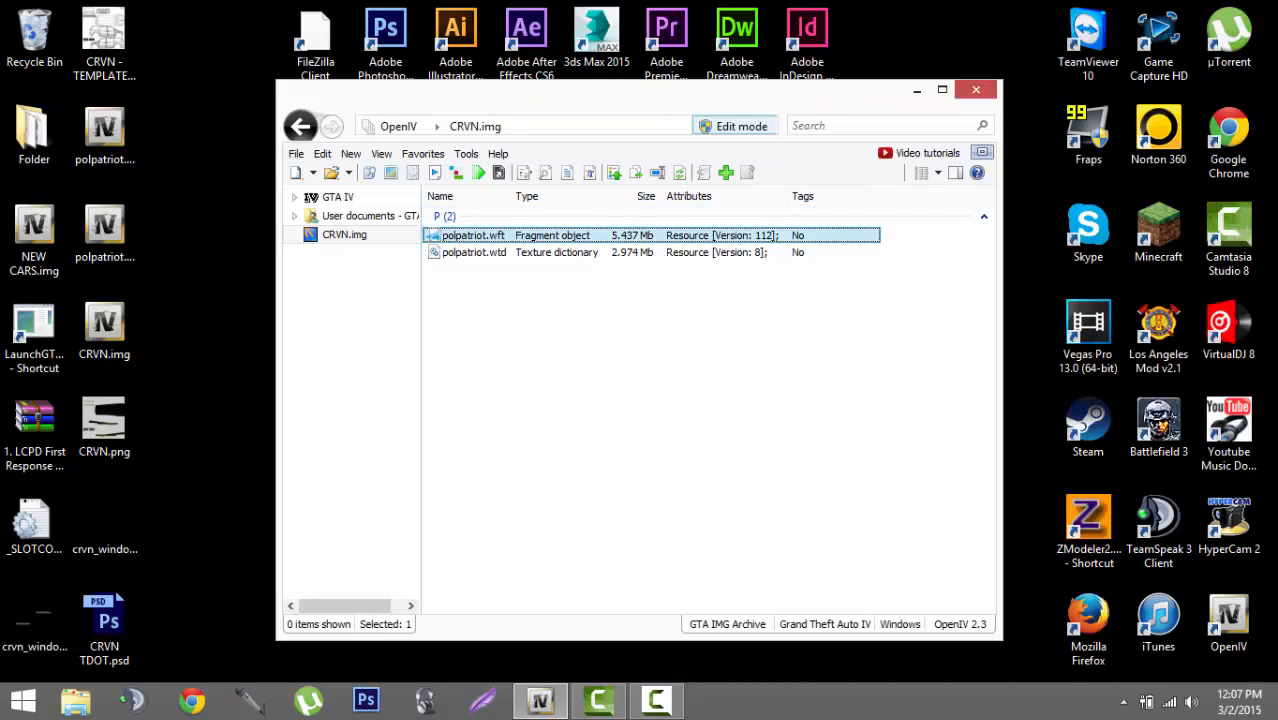